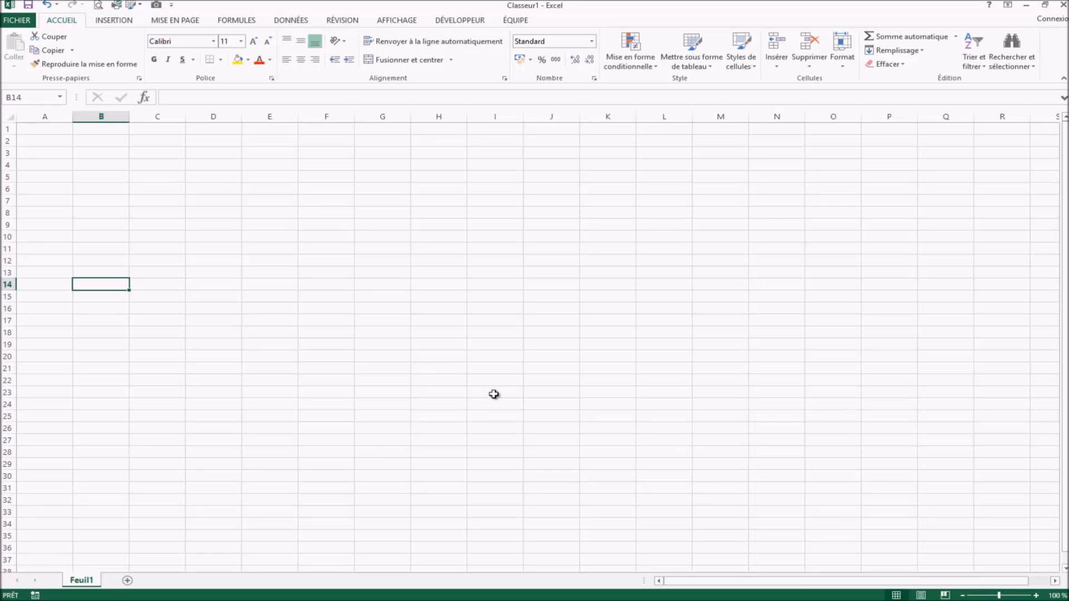
Step: Rename the sheet Feuil1 as "config"
click(345, 457)
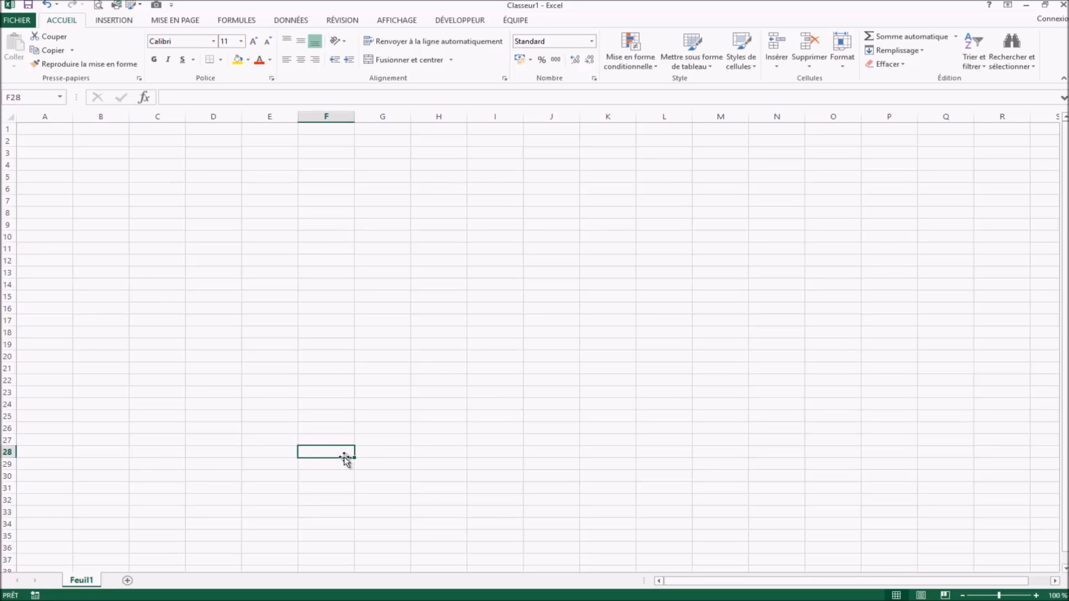
right_click(86, 580)
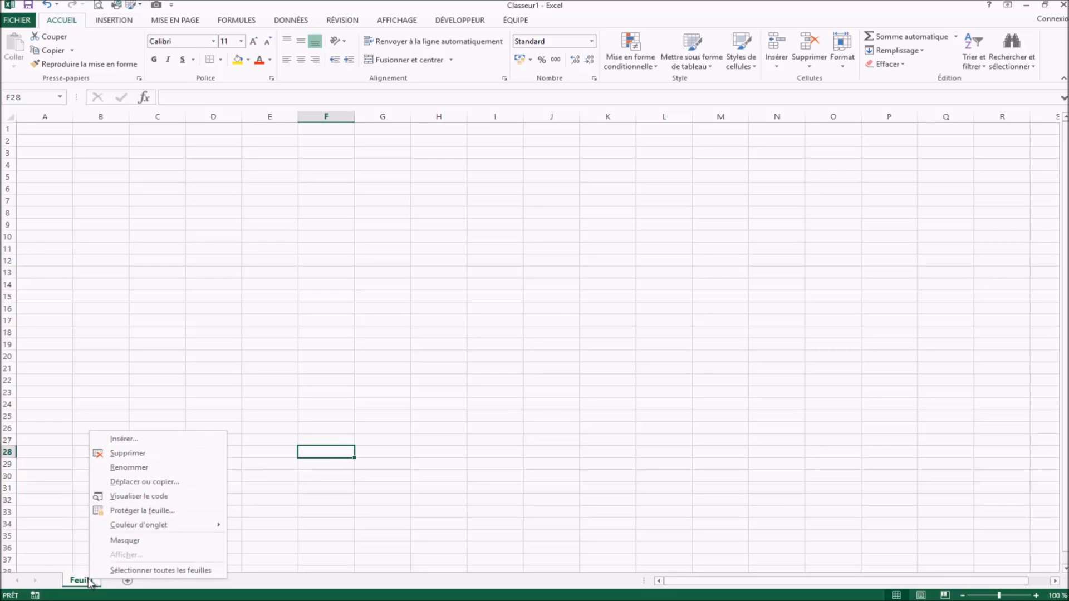
click(149, 469)
text(config)
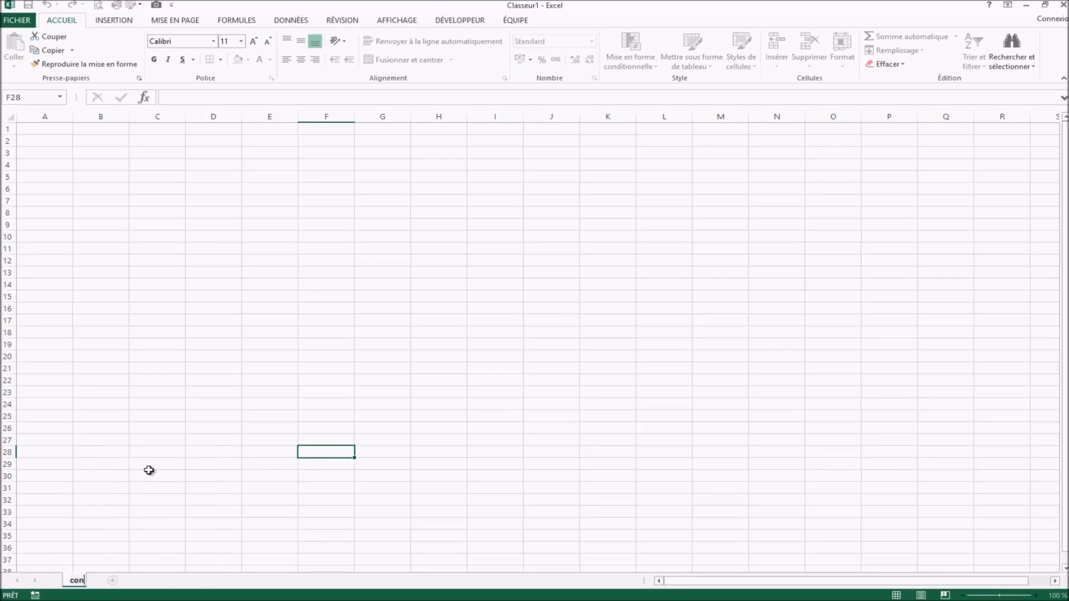
click(310, 369)
Step: Enter the header "employé" in A3 and "employé 1" in A4
click(78, 155)
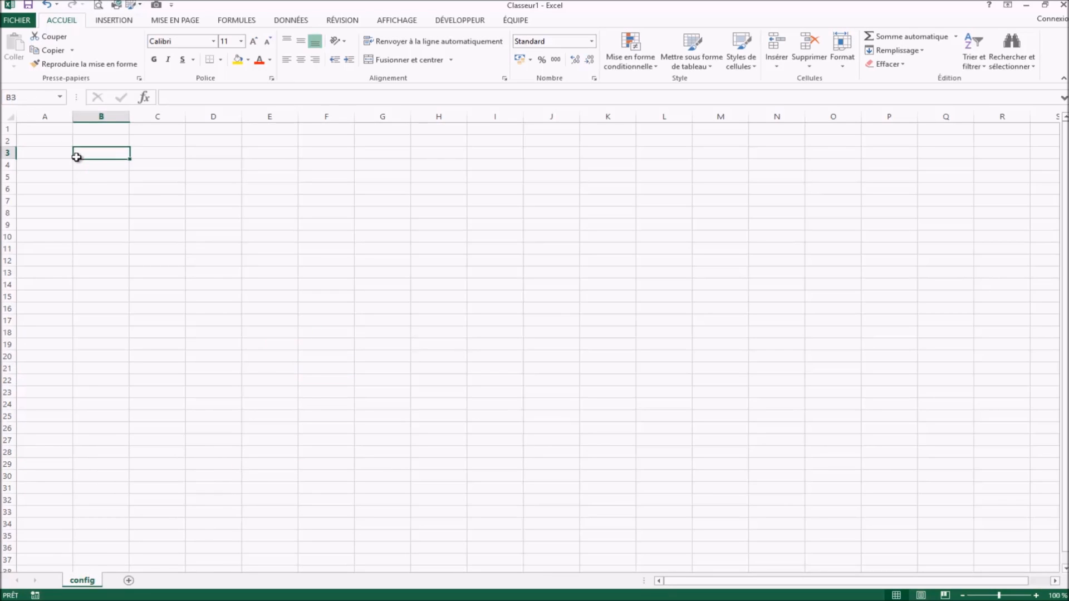
click(62, 155)
text(employé)
key(Return)
text(employ)
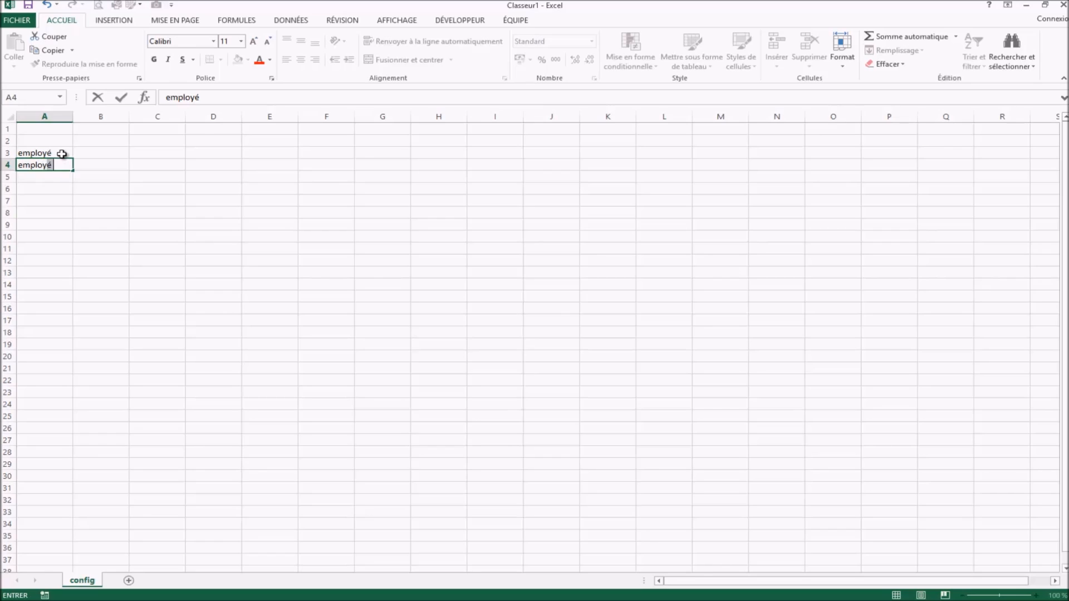
text(é 1)
key(Return)
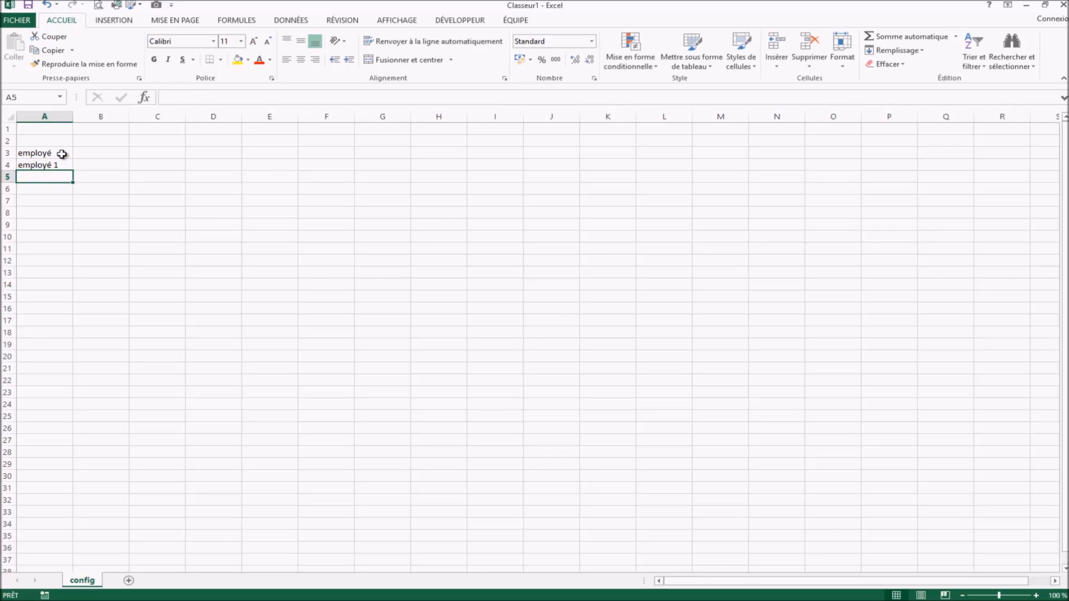
Step: Extend the series from A4 down to A8 so the list runs through "employé 5"
click(67, 164)
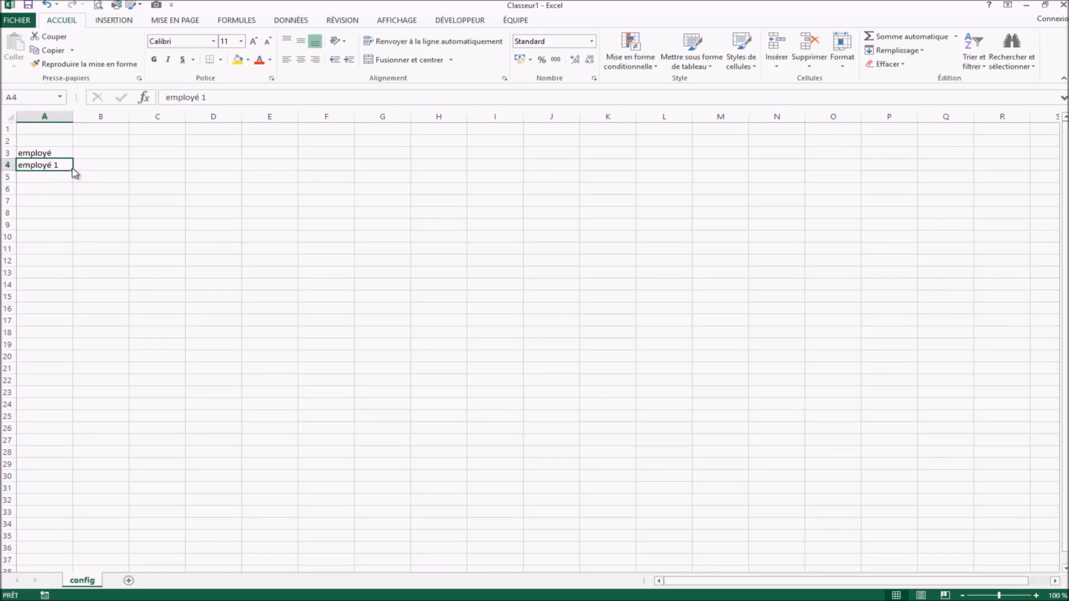
drag(73, 170, 68, 215)
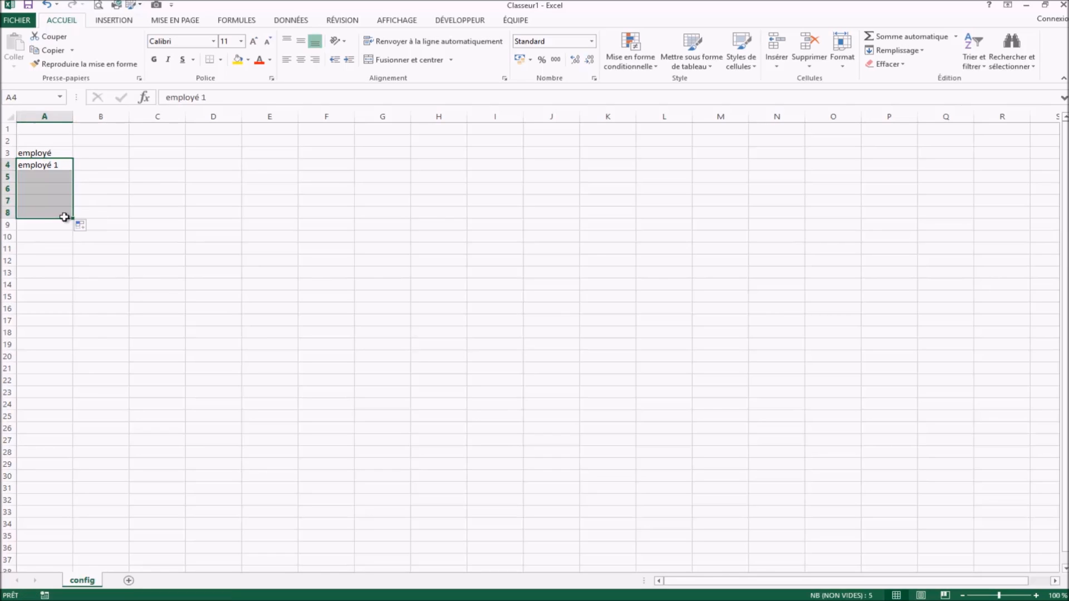
click(174, 295)
Step: Convert A3:A8 into a table with "employé" as its header and fit column A's width to its content
click(54, 153)
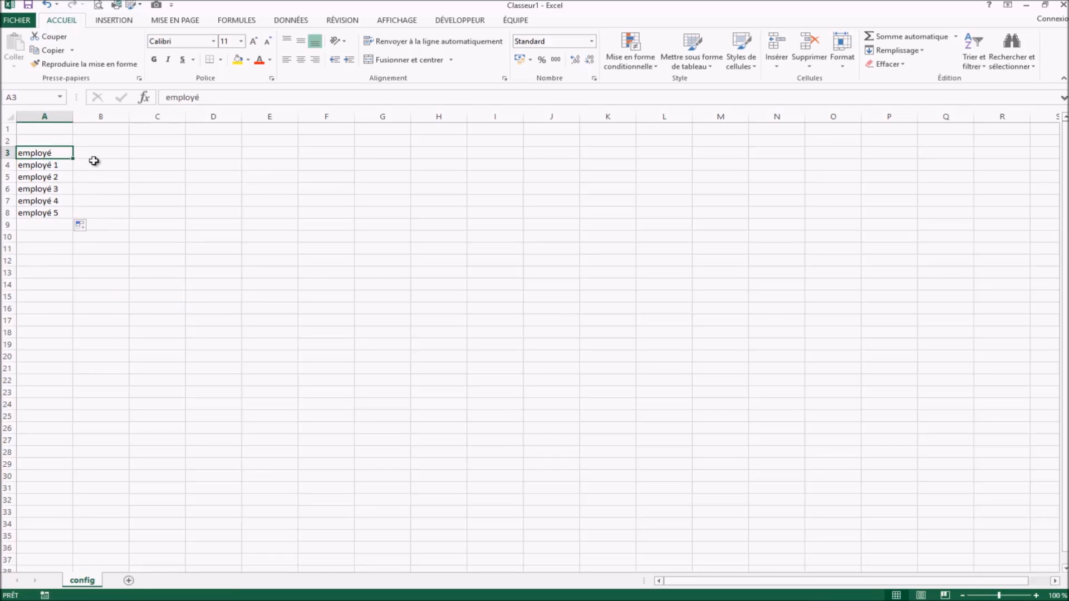
drag(54, 157, 53, 215)
click(113, 22)
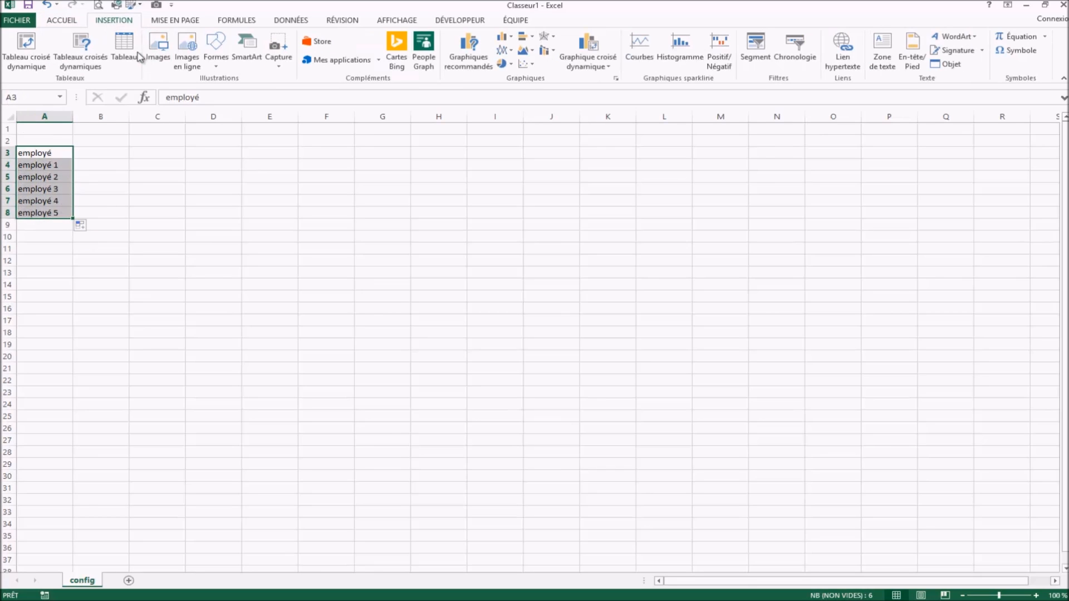
click(123, 49)
click(661, 208)
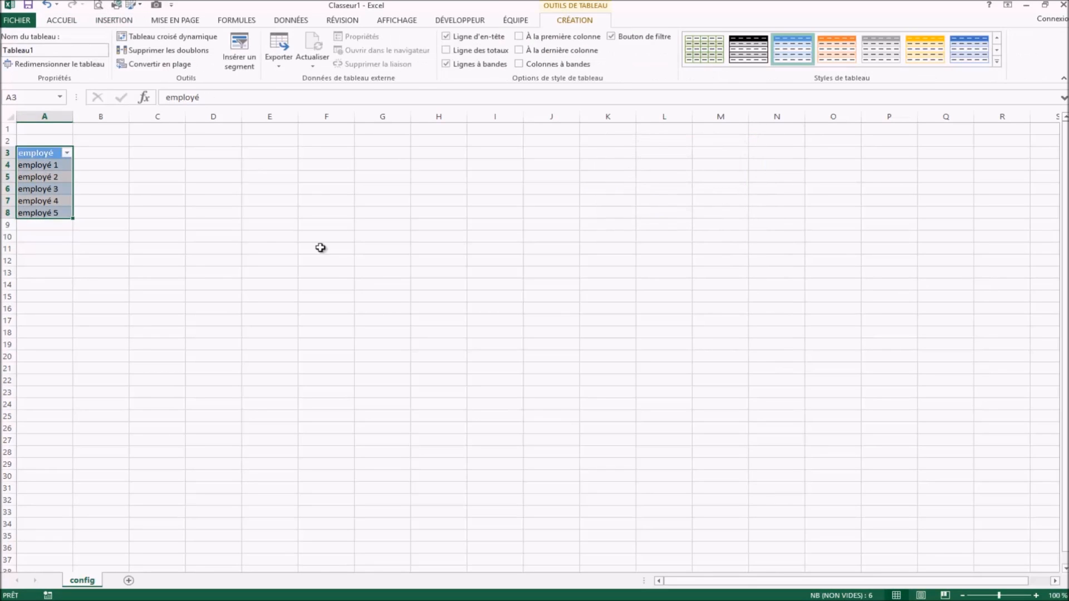
click(270, 248)
click(72, 116)
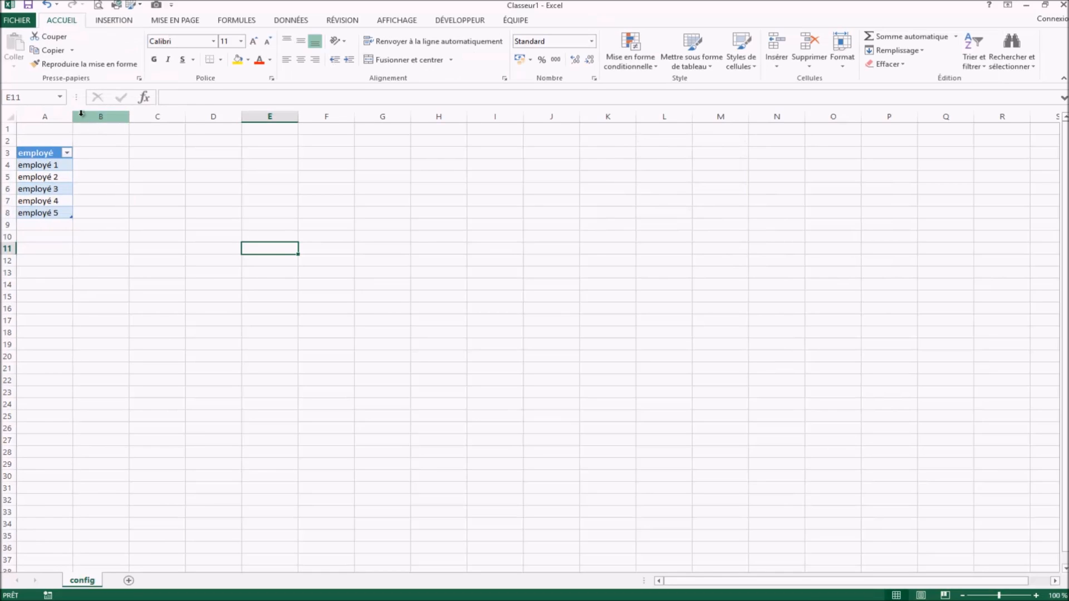
drag(73, 113, 74, 112)
Step: Enter the label "date d'éntrée" in C3
click(171, 150)
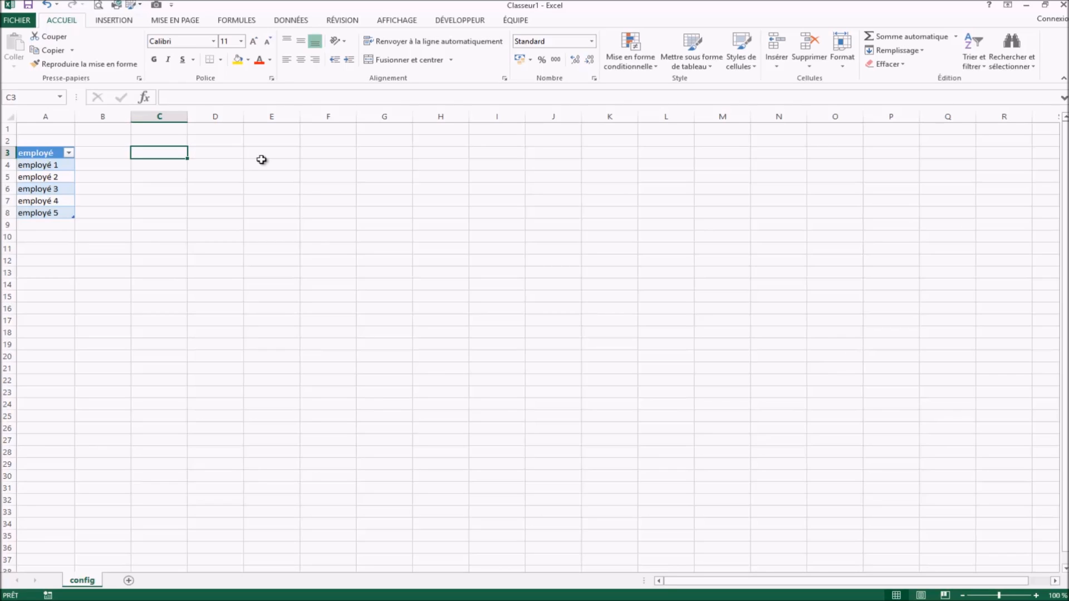
text(date de)
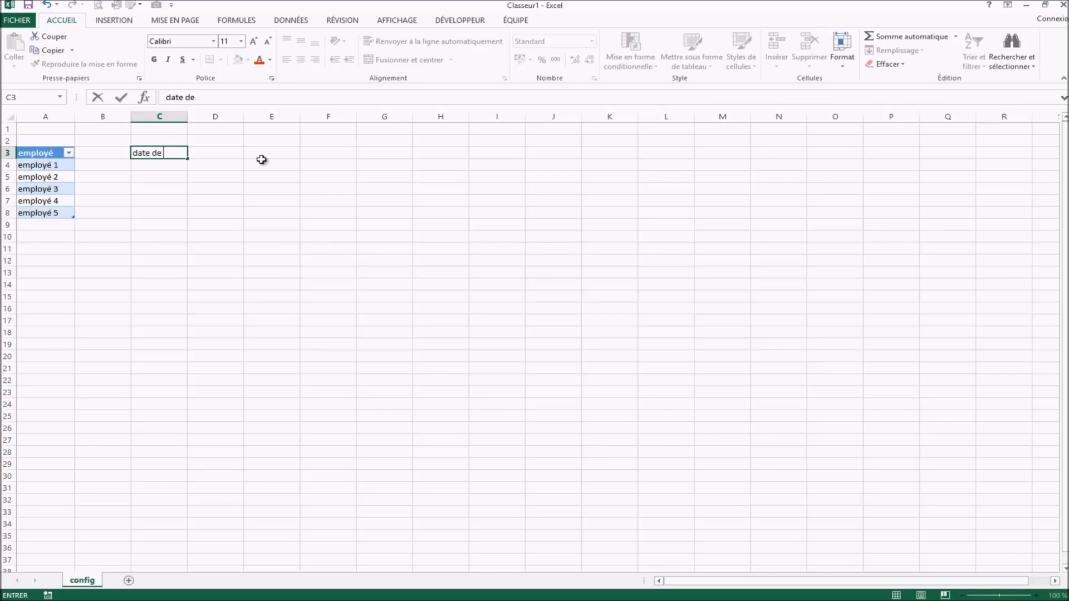
text( d)
key(BackSpace)
key(BackSpace)
key(BackSpace)
key(BackSpace)
key(BackSpace)
text(d'éntré)
key(Tab)
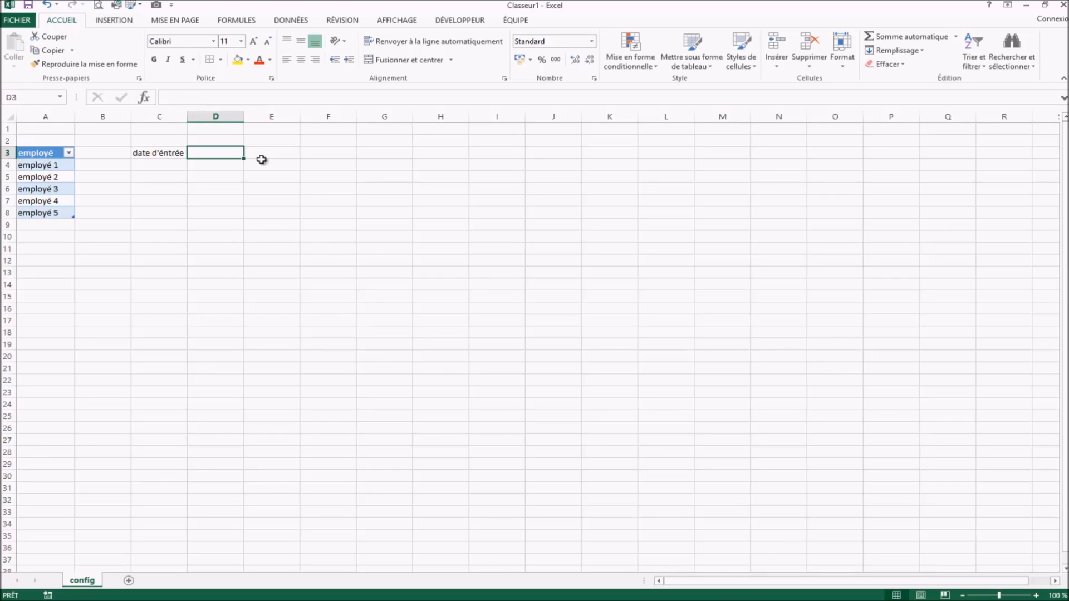
Step: Enter the date 01/01/2016 in D3, beside the "date d'éntrée" label
text(1)
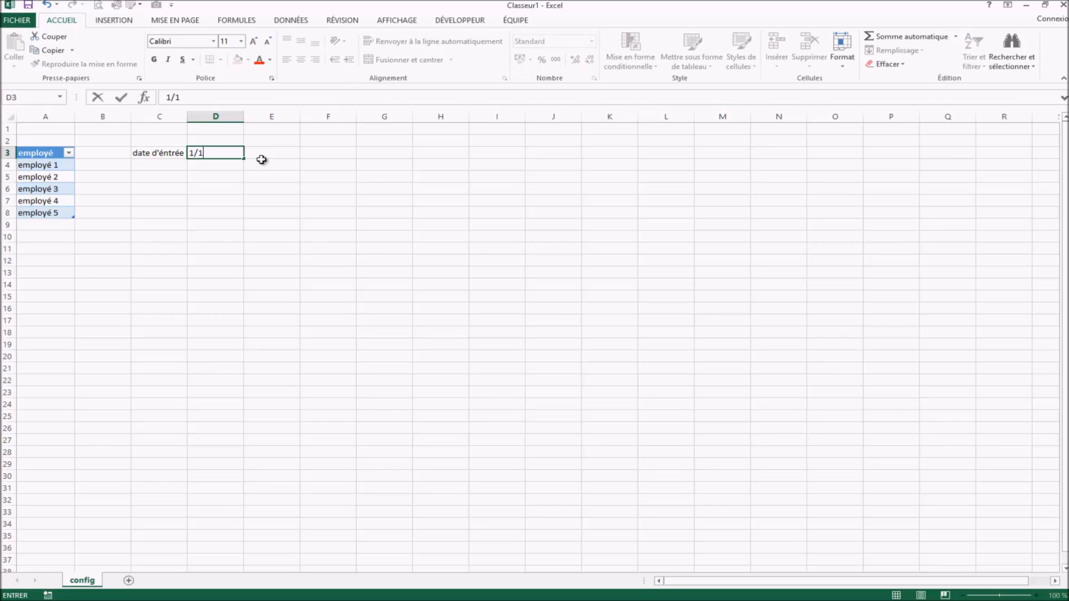
text(/01/2016)
key(Return)
key(Return)
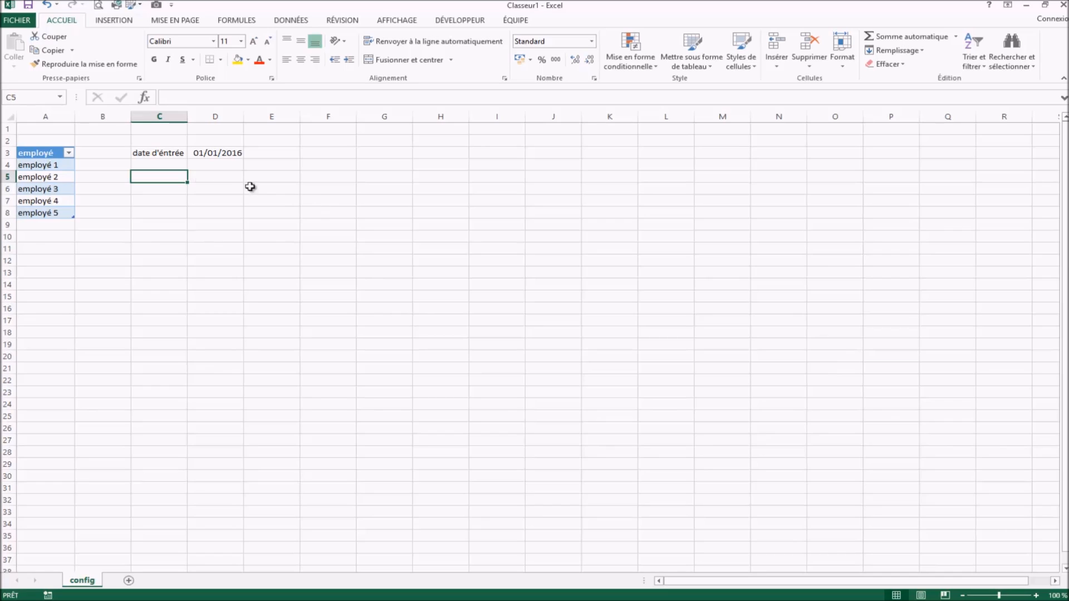
Step: List the months from janvier to décembre in C6:C17 by entering "janvier" and extending the series
click(179, 187)
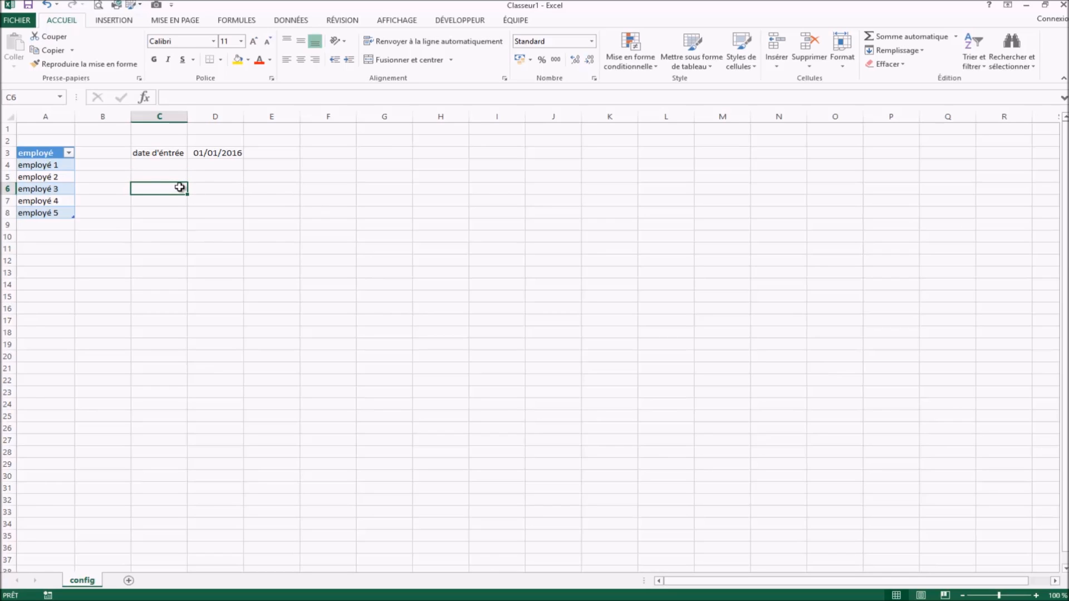
text(janier)
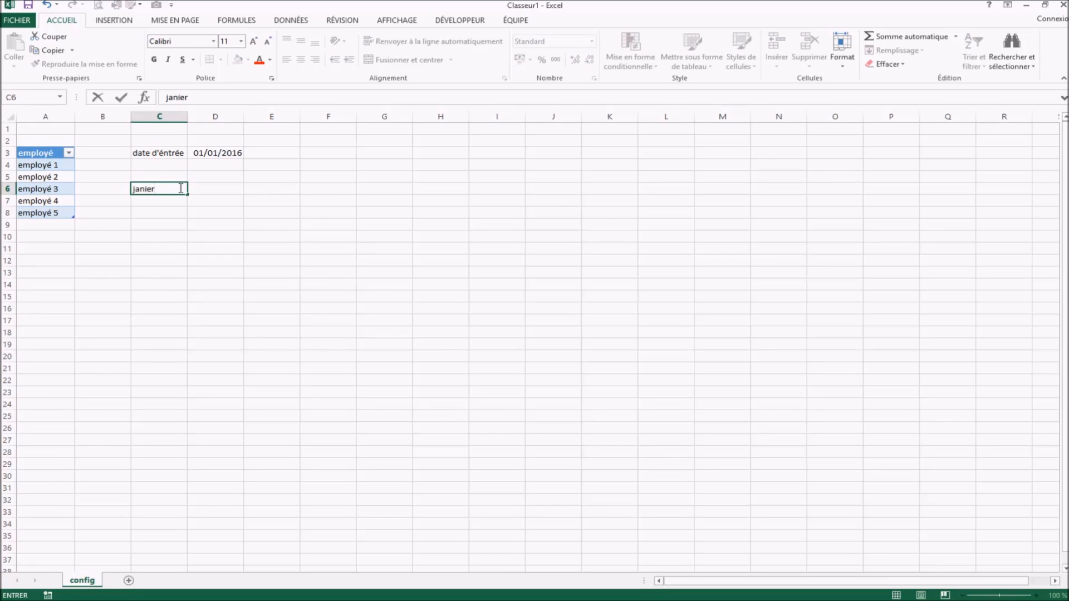
key(BackSpace)
key(BackSpace)
text(vier)
key(Return)
click(179, 187)
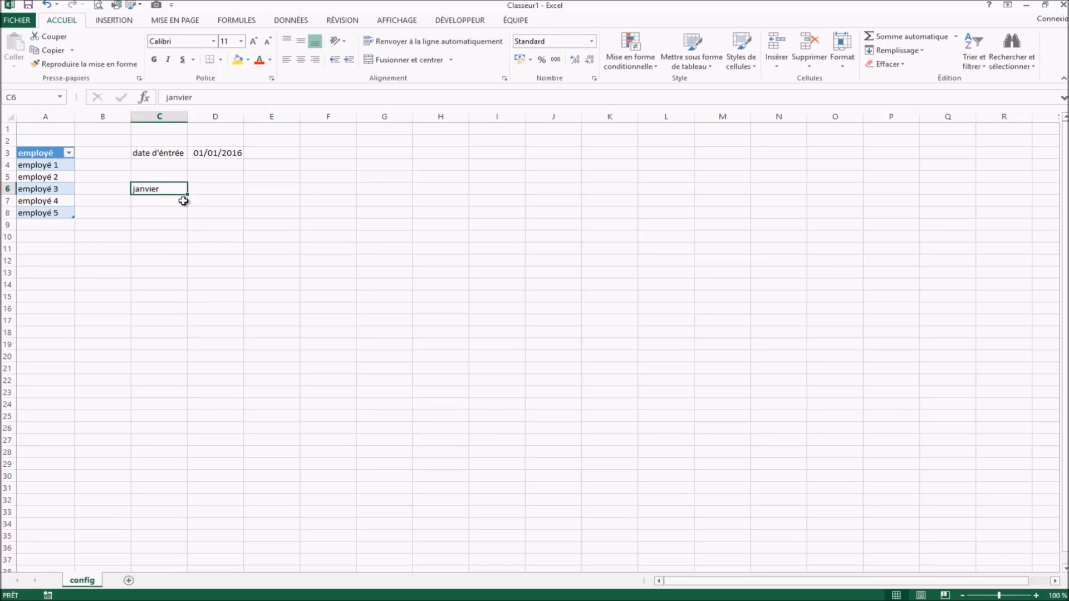
drag(186, 196, 173, 328)
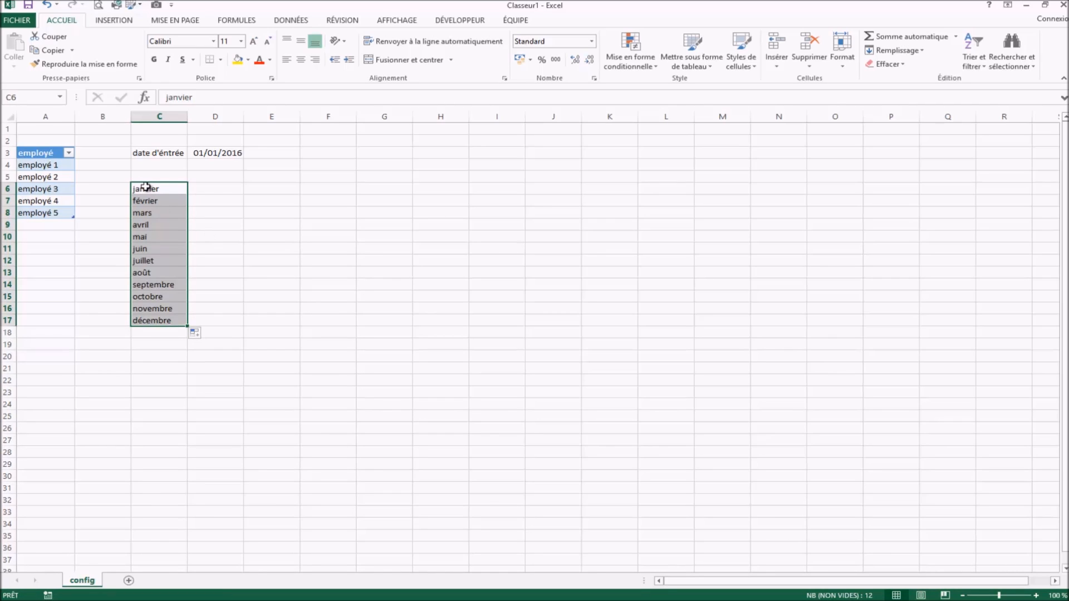
Step: Enter the column headings "start" in D5 and "stop" in E5
click(205, 190)
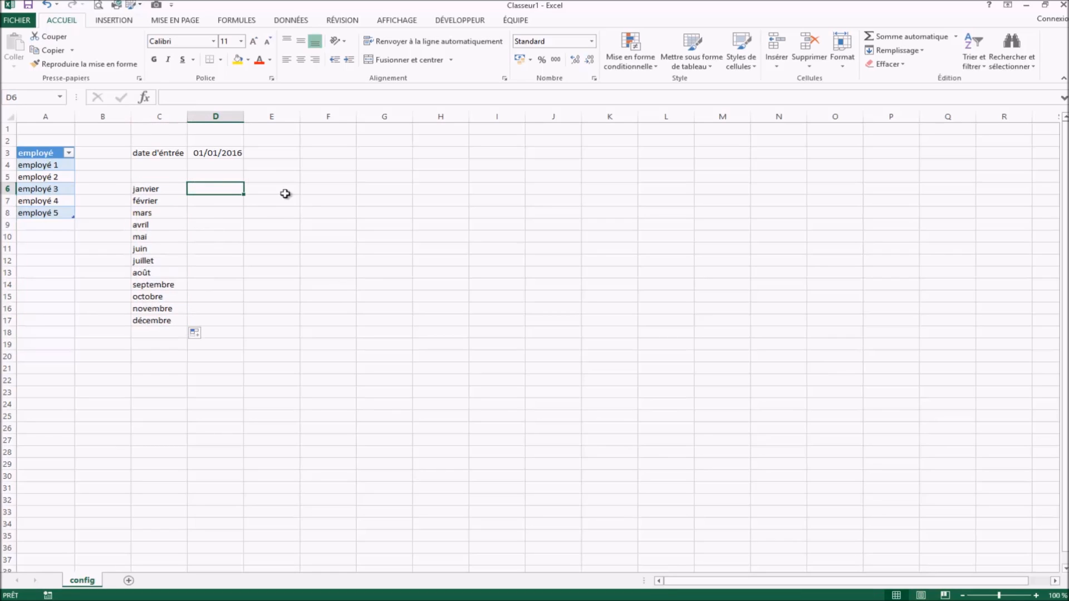
click(222, 176)
text(sta)
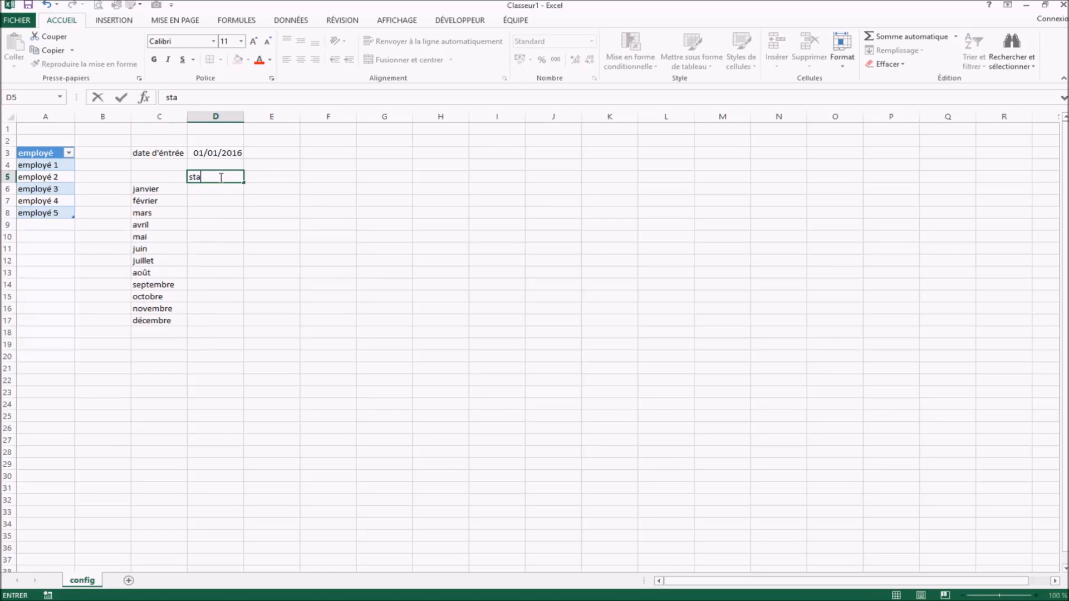
text(rt)
key(Tab)
text(stop)
key(Return)
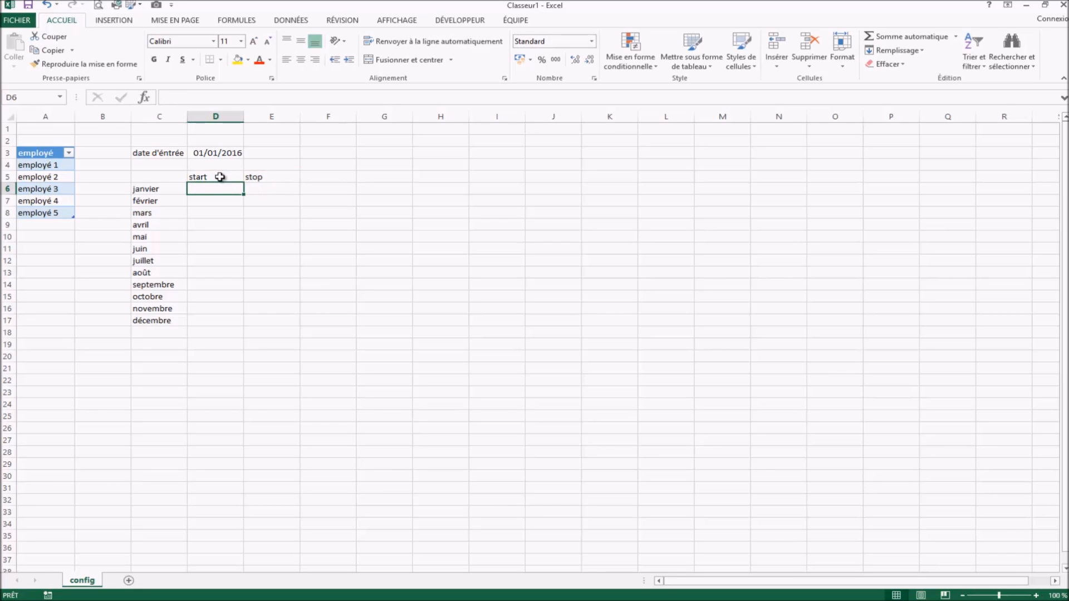
Step: Set janvier's start date in D6 with the formula =D3
text(=)
click(213, 153)
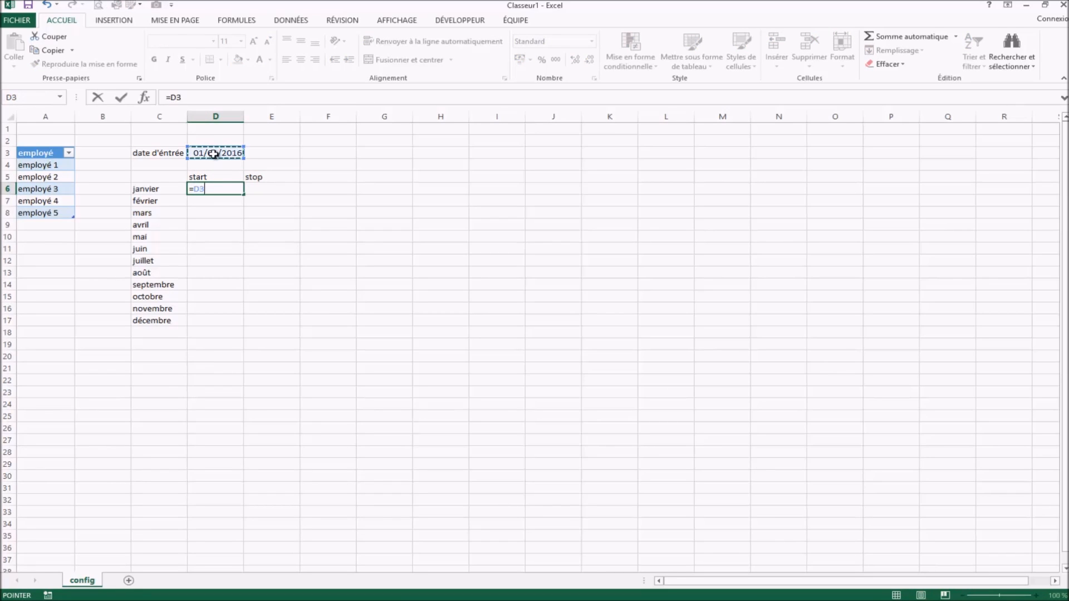
key(Return)
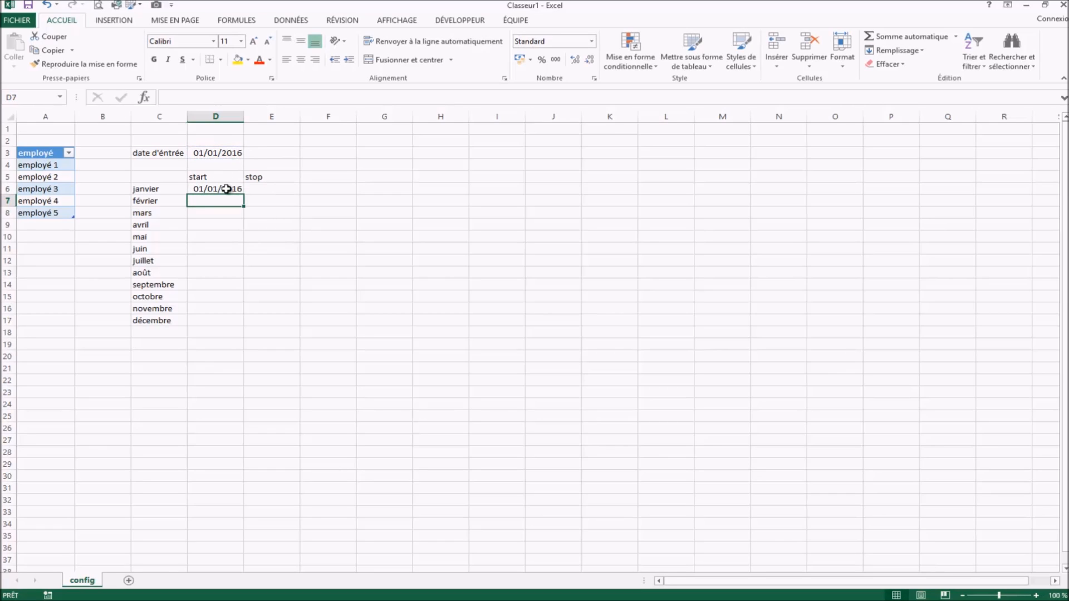
Step: Calculate janvier's stop date in E6 with the formula =FIN.MOIS(D6;0)
click(278, 192)
text(=)
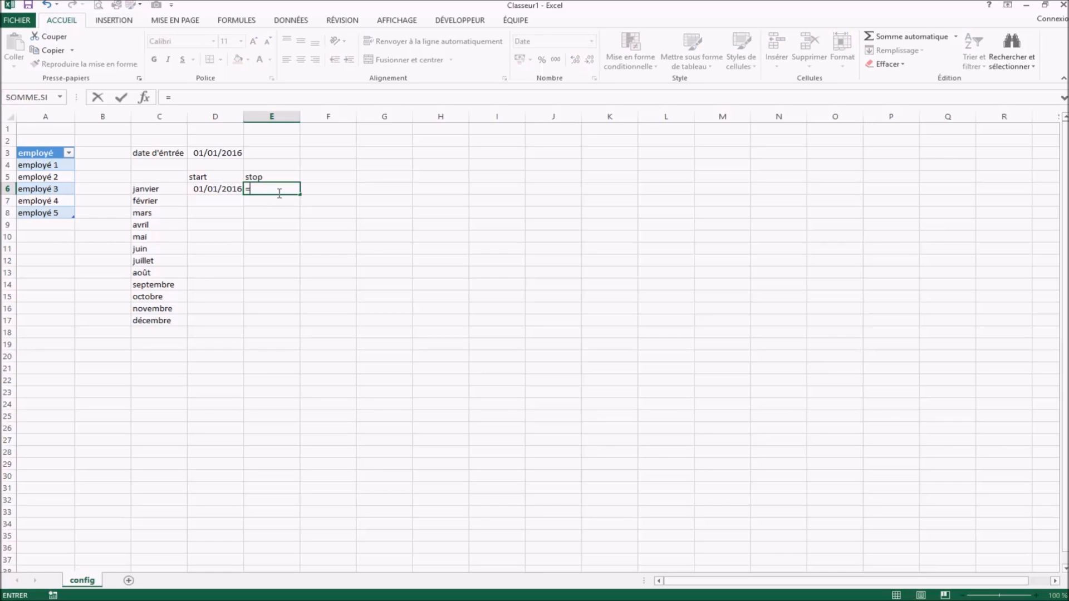
text(fin.mois()
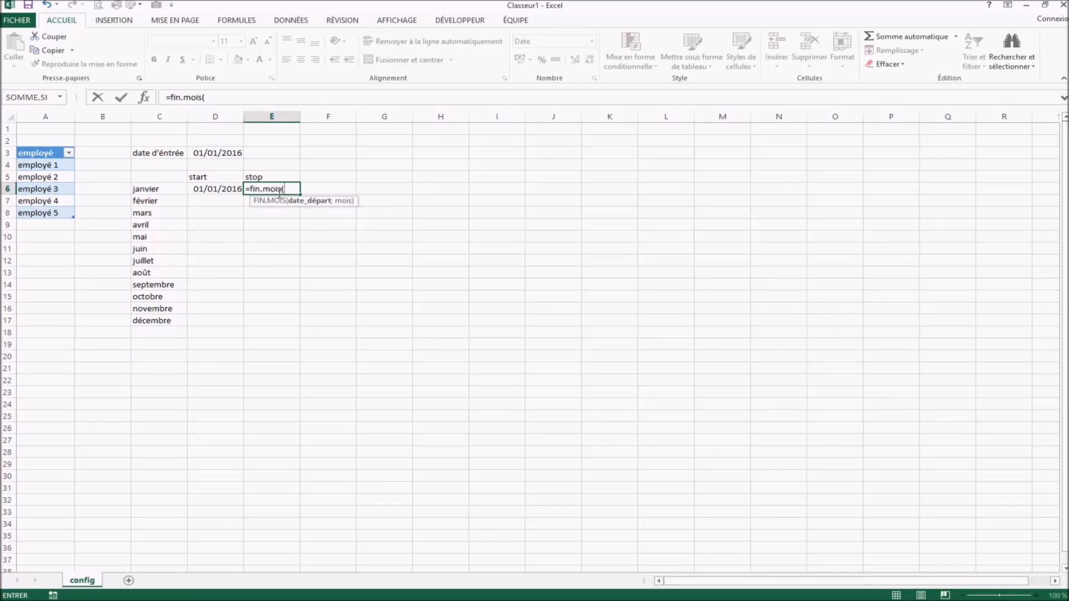
click(207, 189)
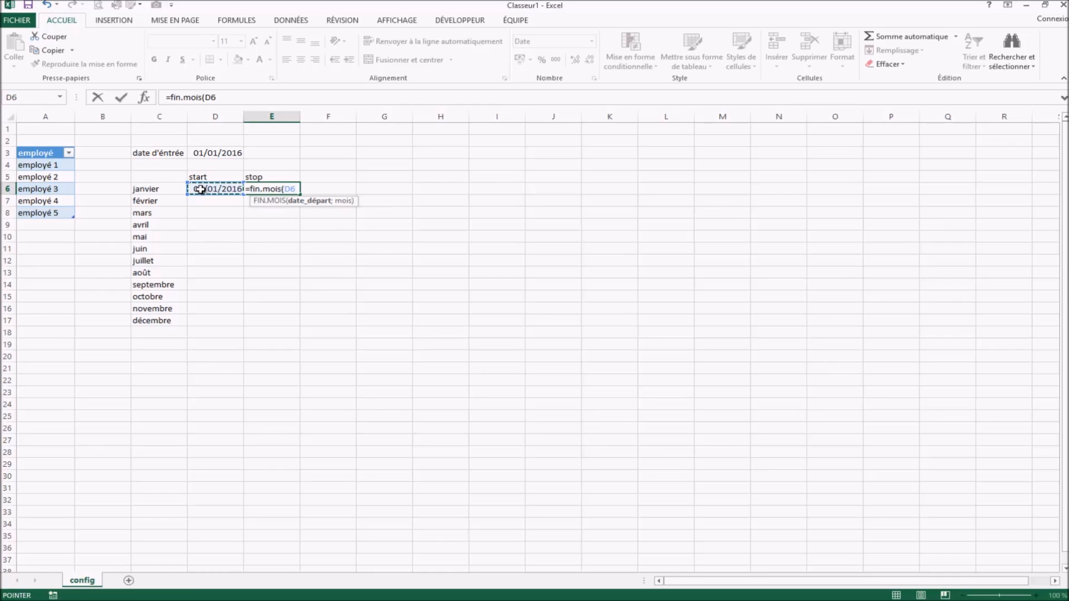
text(;0)
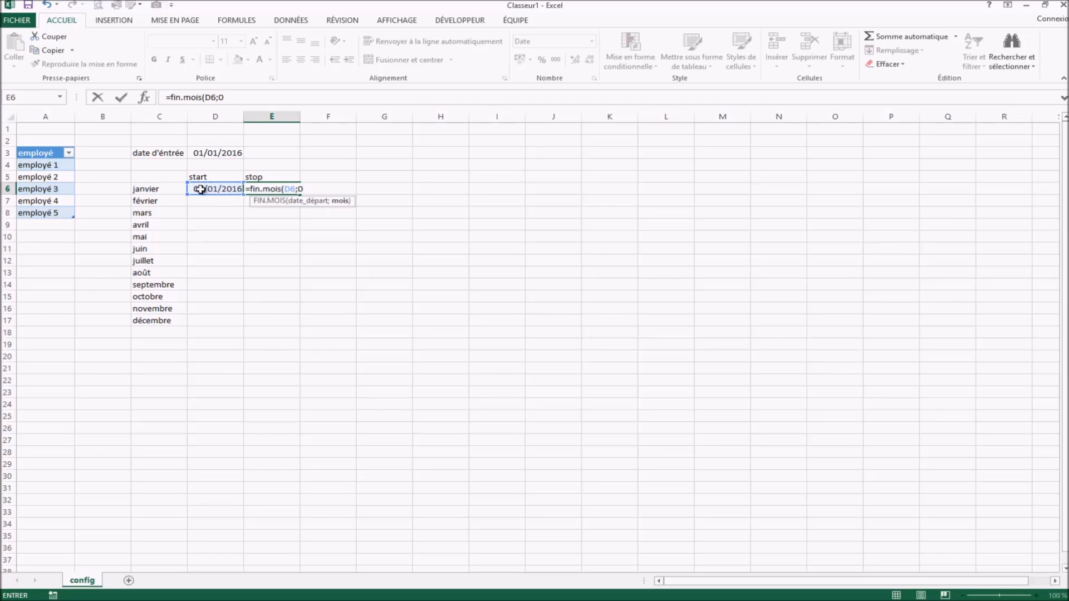
text())
key(Return)
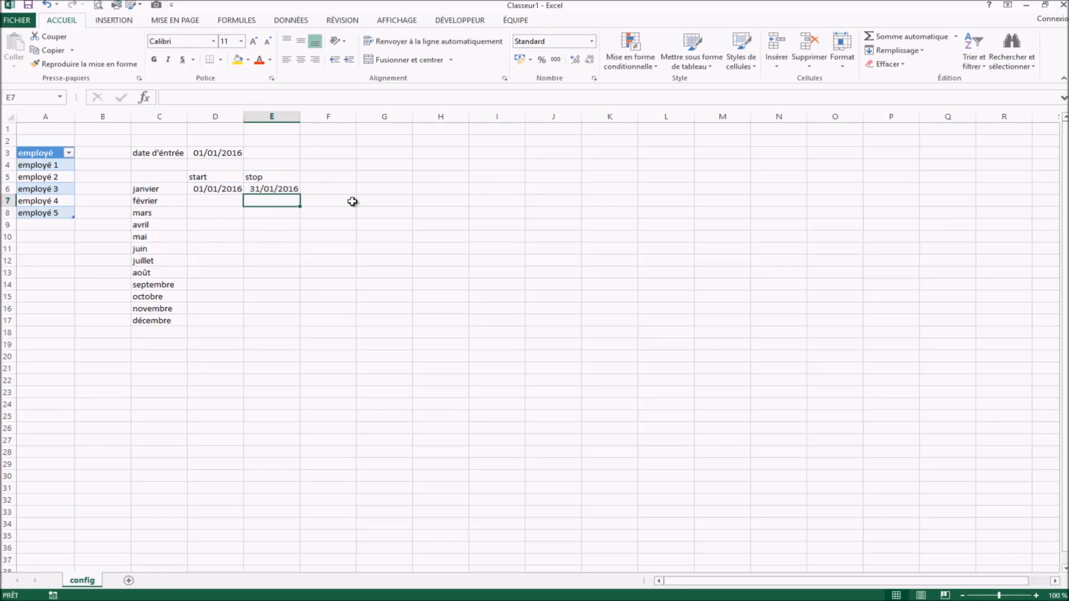
click(281, 191)
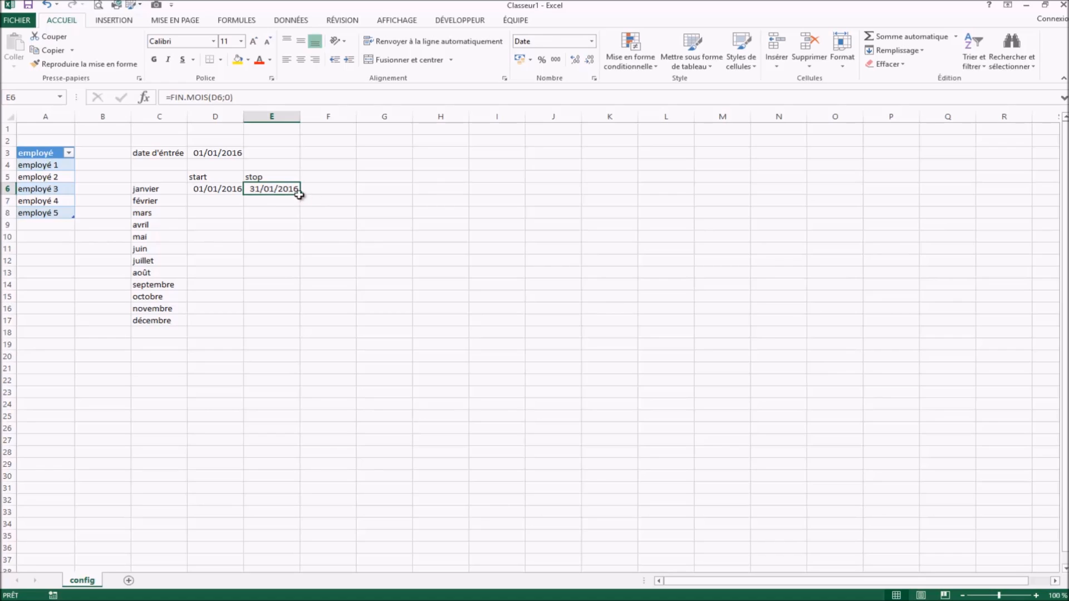
click(198, 188)
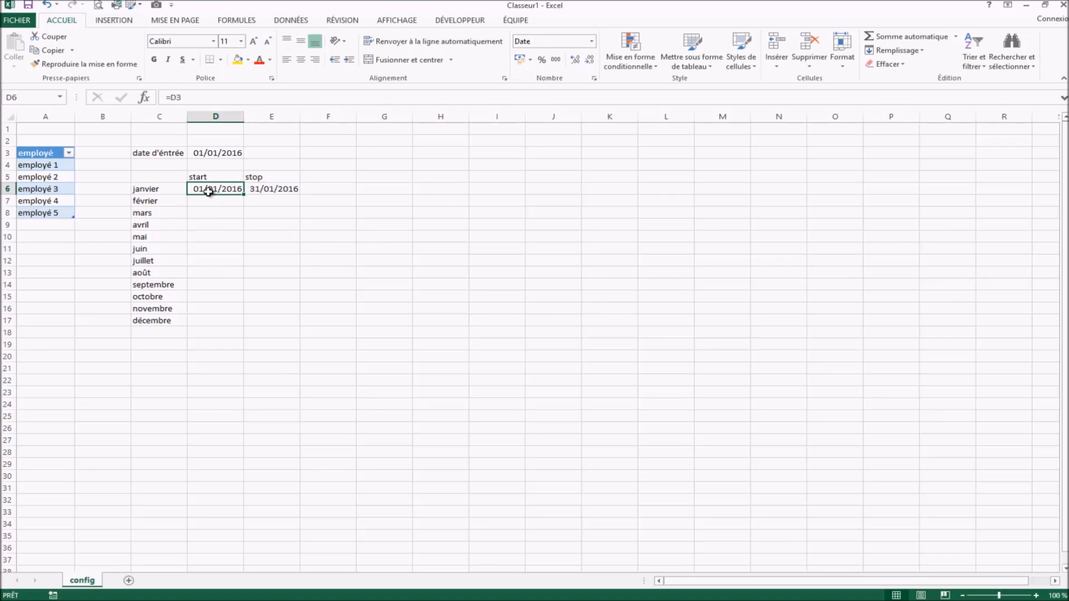
click(273, 193)
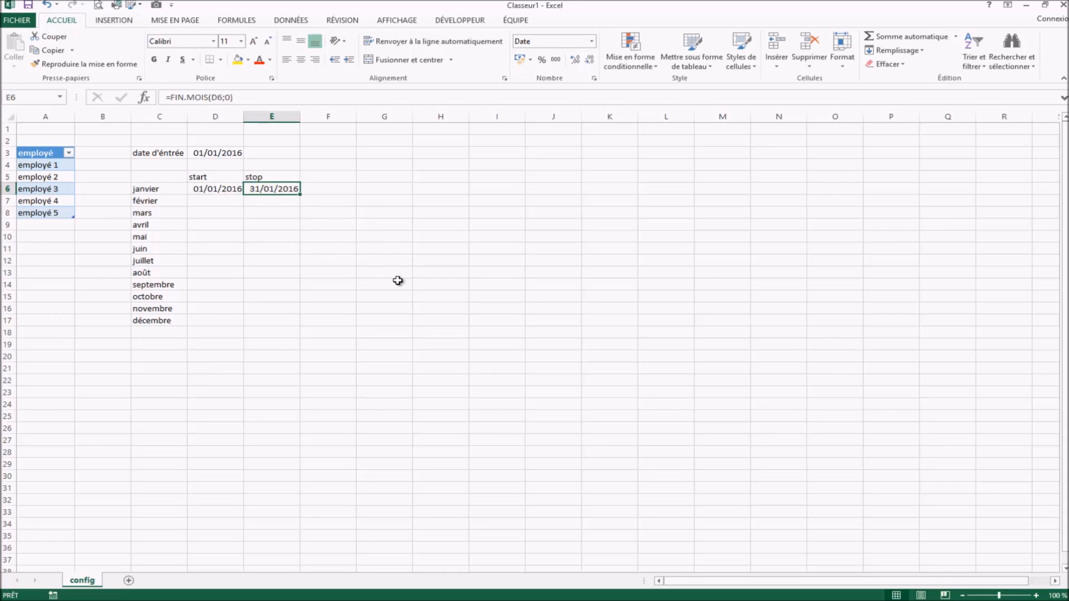
Step: Calculate février's start date in D7 with the formula =MOIS.DECALER(D6;+1)
click(218, 202)
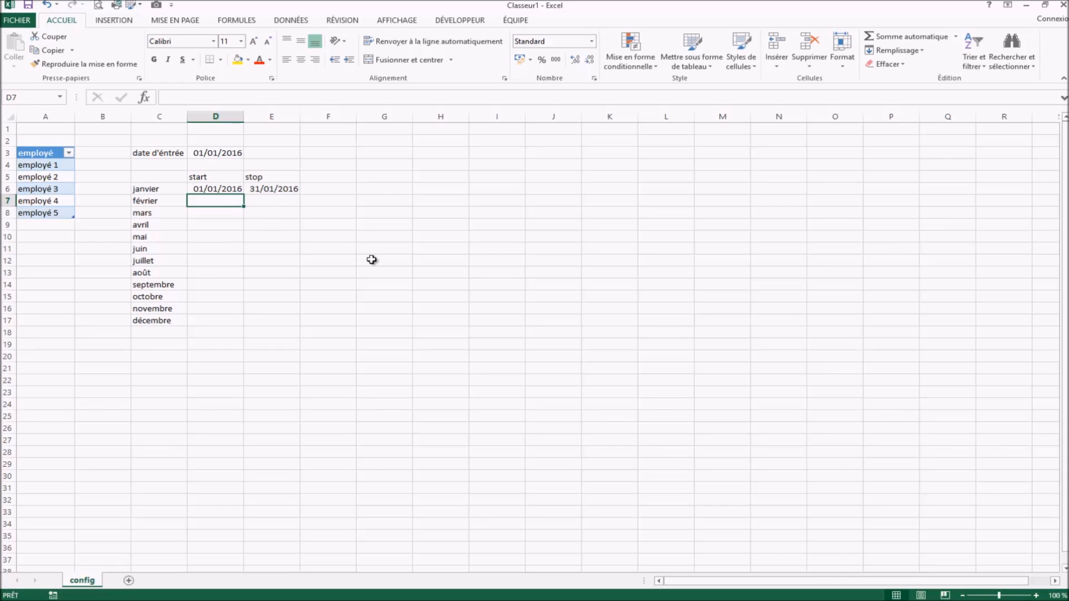
click(207, 190)
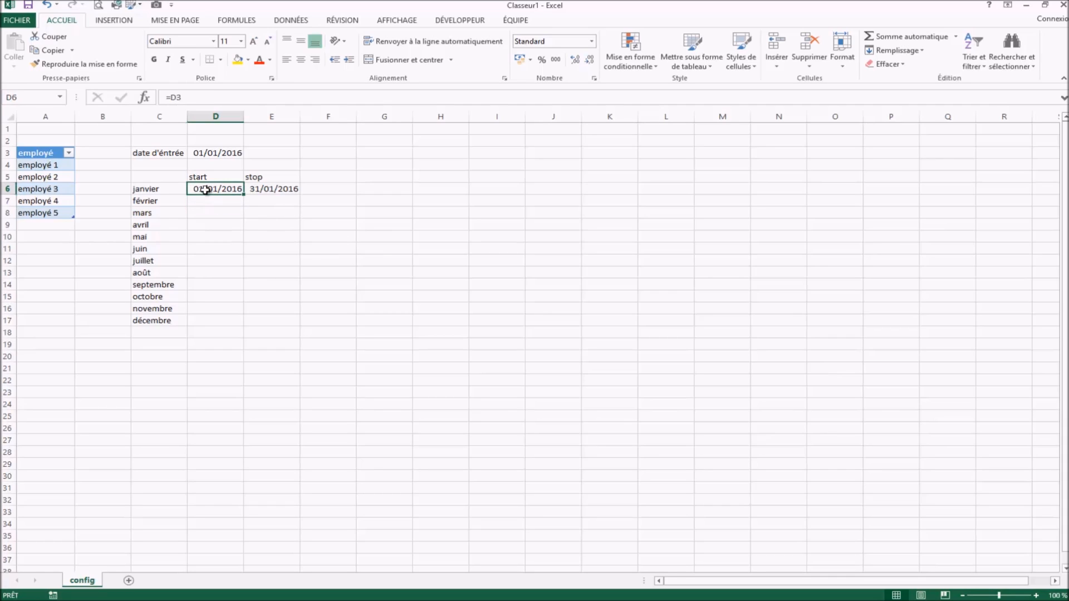
click(217, 201)
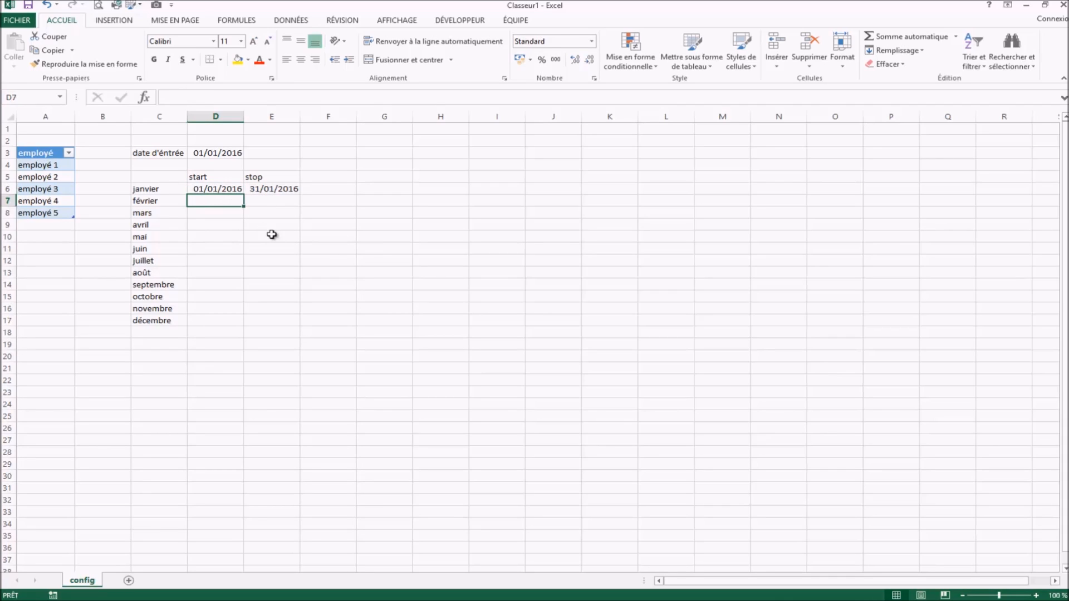
text(=)
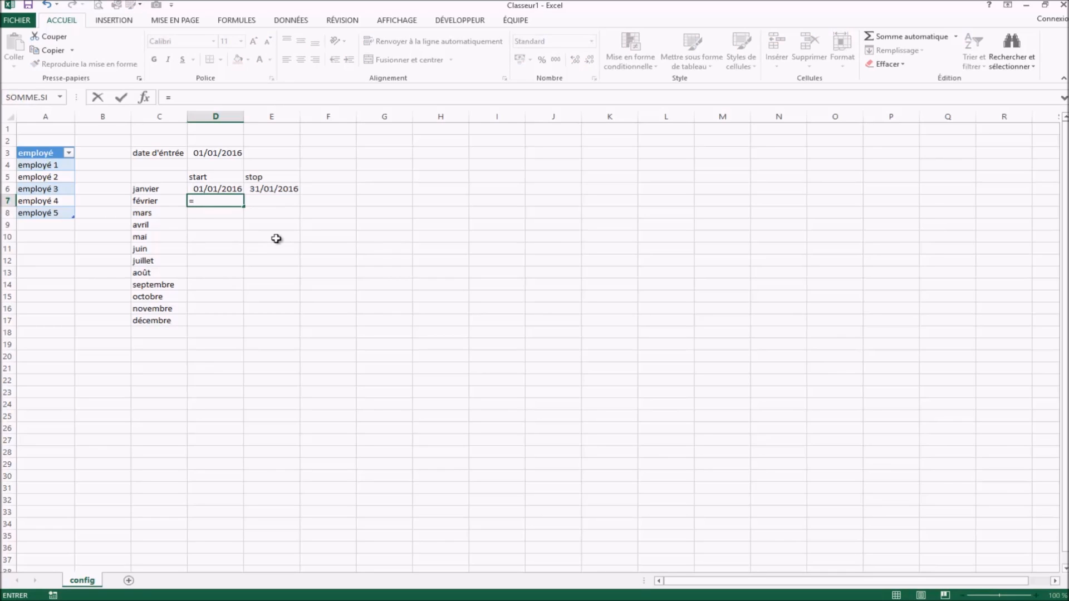
text(mois)
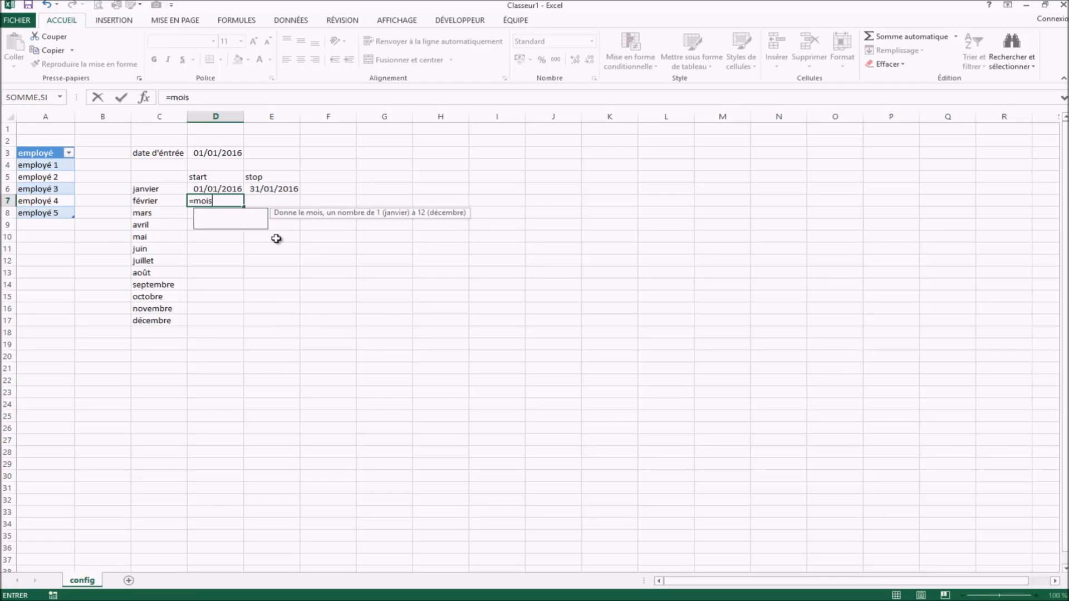
text(.decaler()
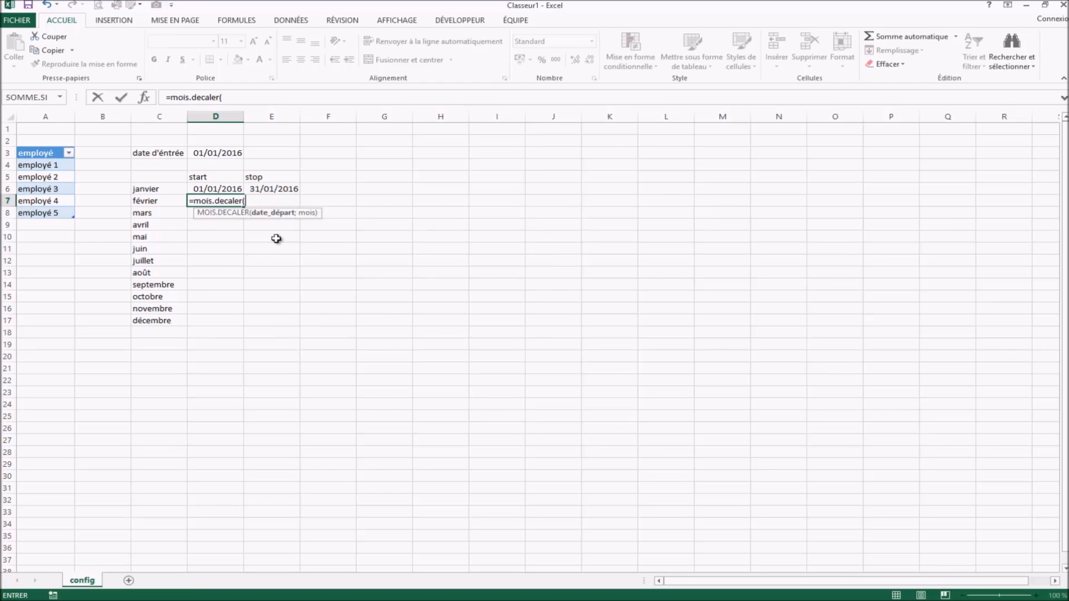
click(218, 189)
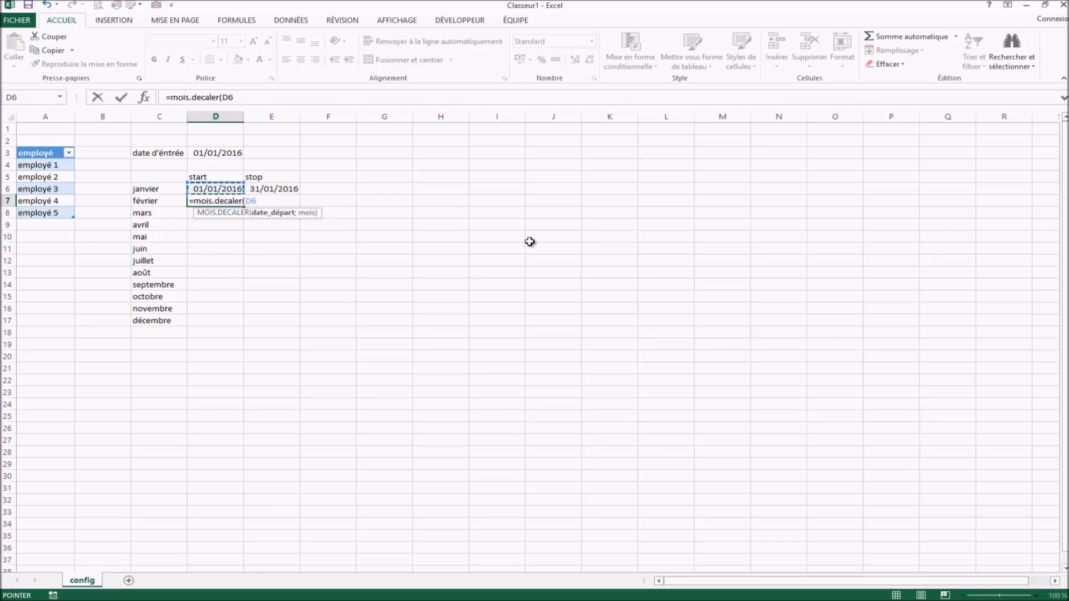
text(;+1)
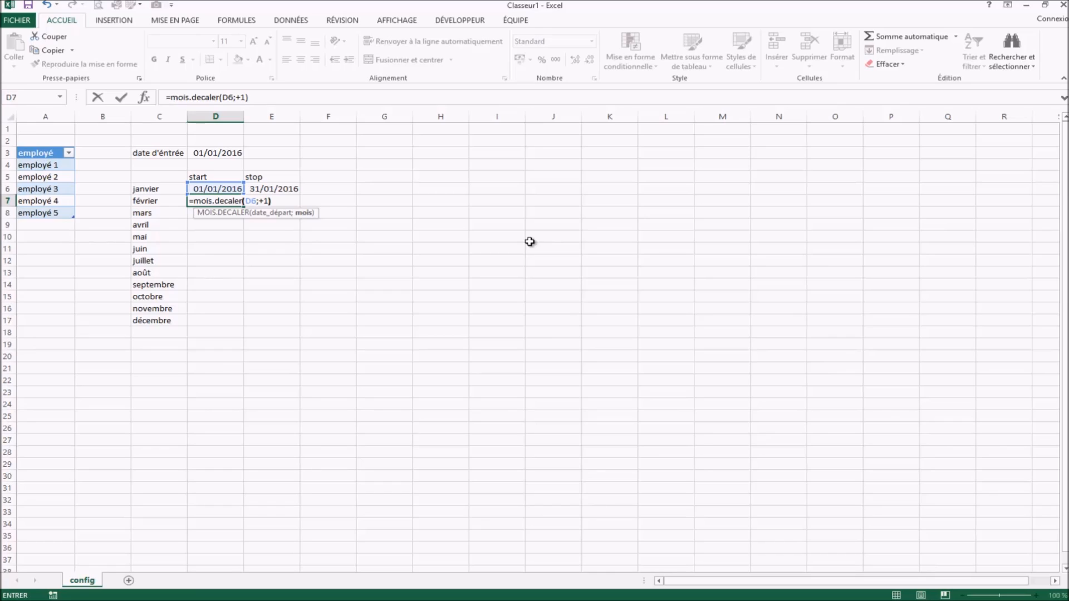
key(Return)
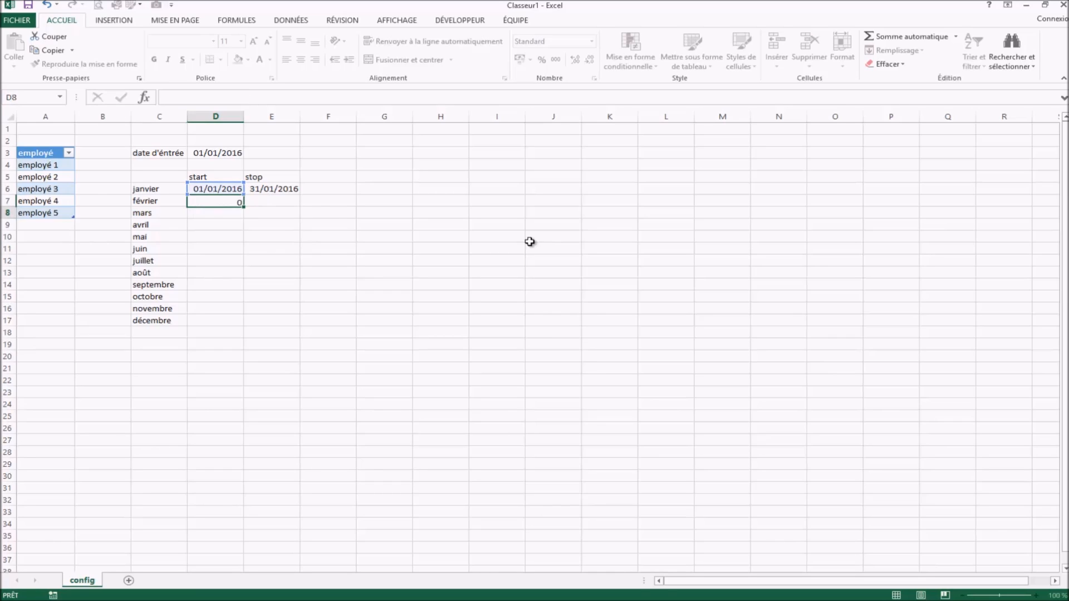
Step: Format D7 as a short date (Date courte) and fill its formula down to D17
click(209, 205)
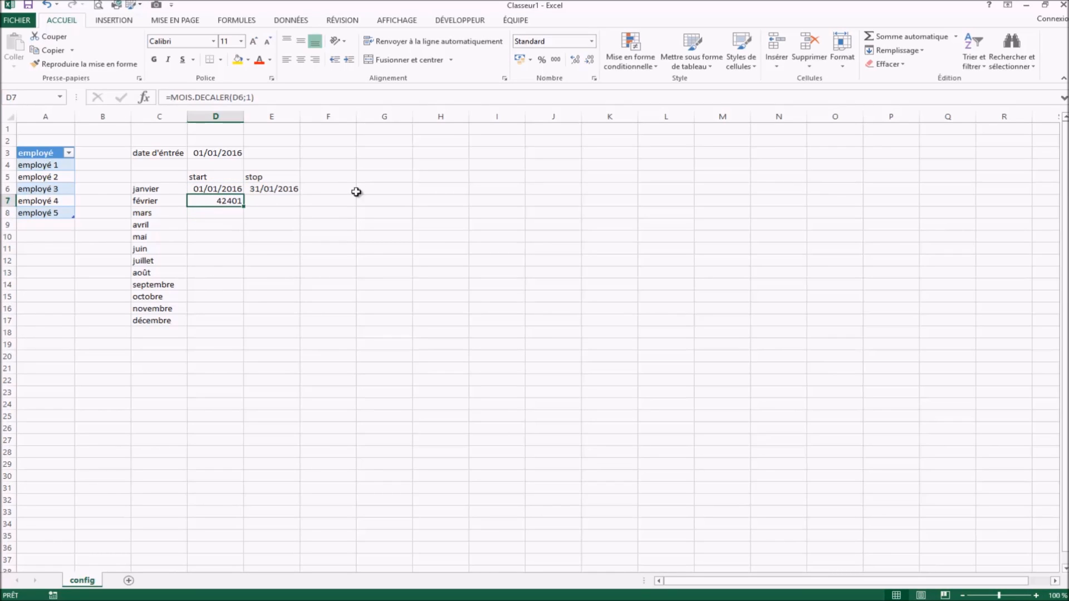
click(592, 42)
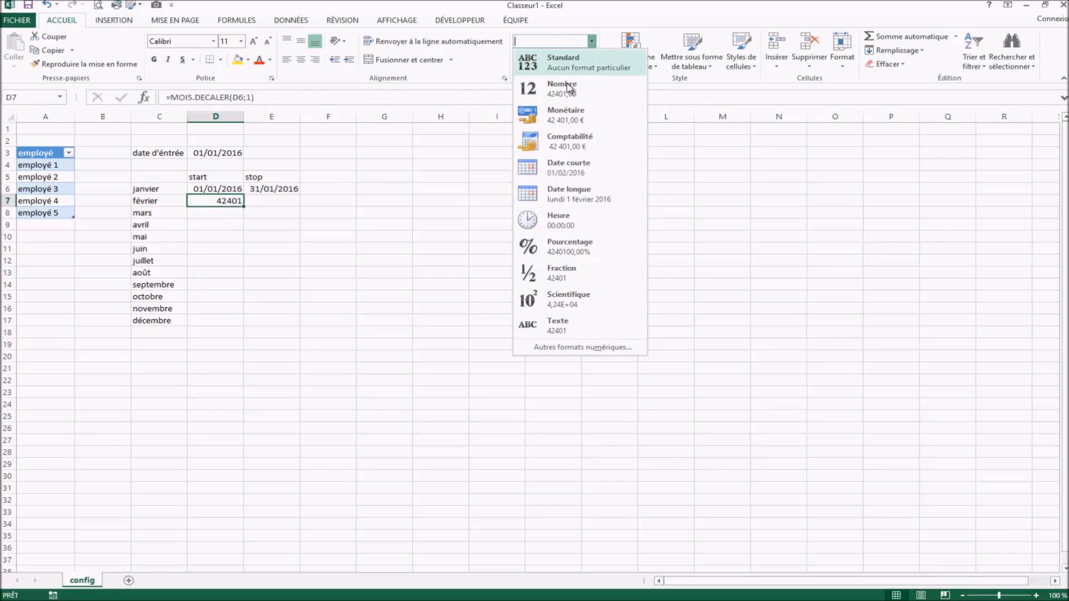
click(566, 172)
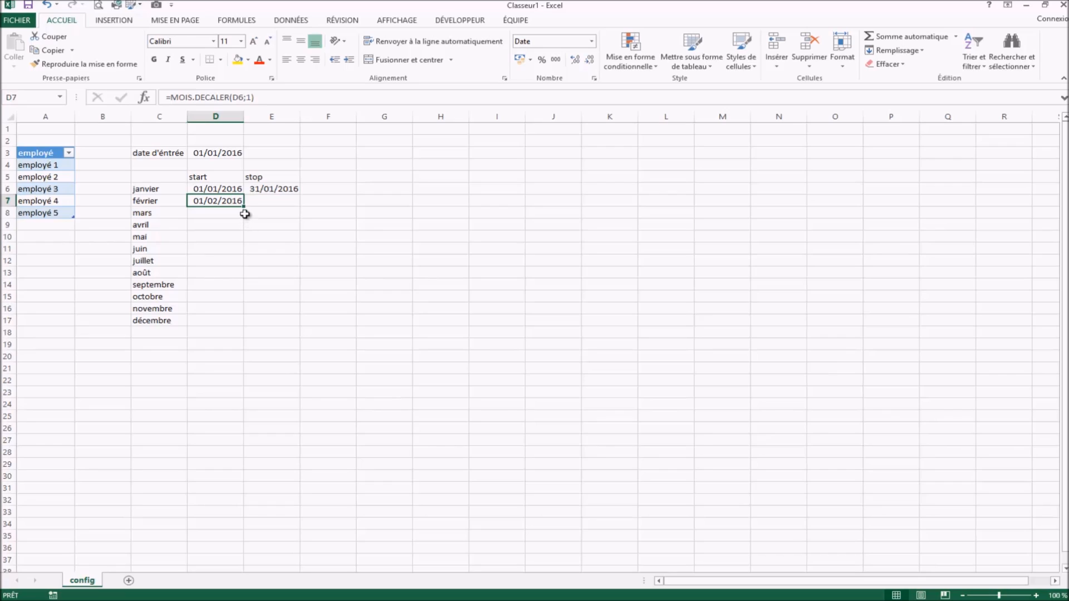
drag(243, 209, 244, 209)
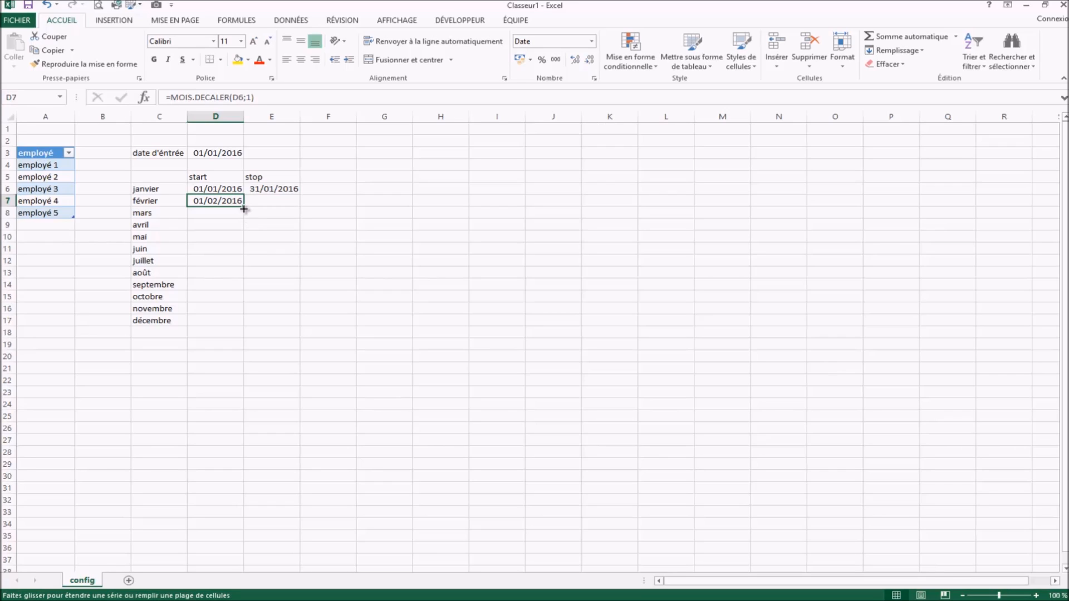
drag(244, 209, 245, 328)
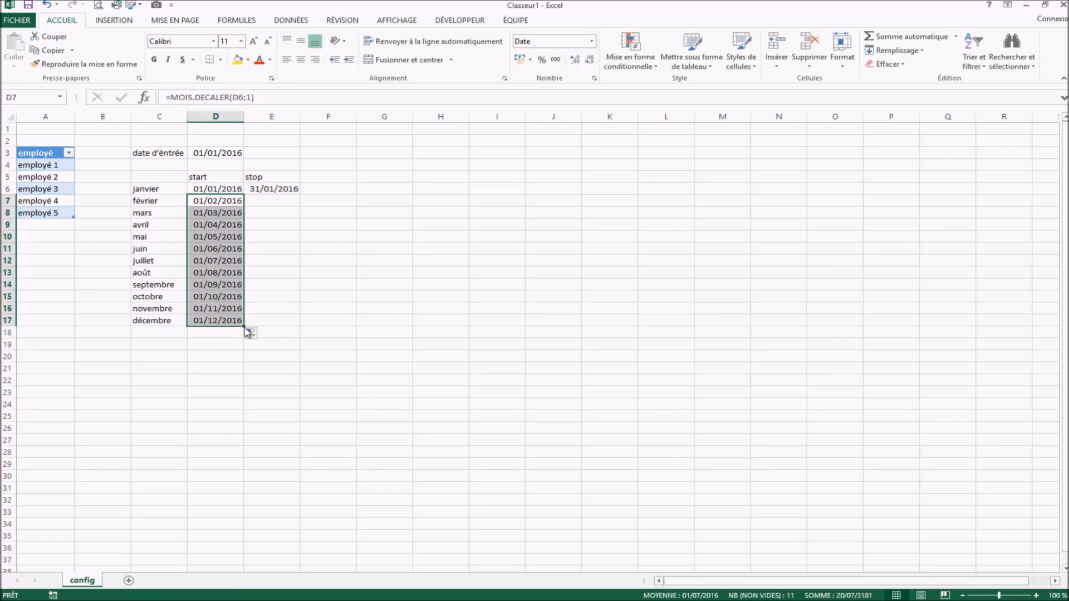
click(308, 239)
Step: Examine the formulas behind the monthly start dates, going from janvier in D6 down to août in D13
click(208, 188)
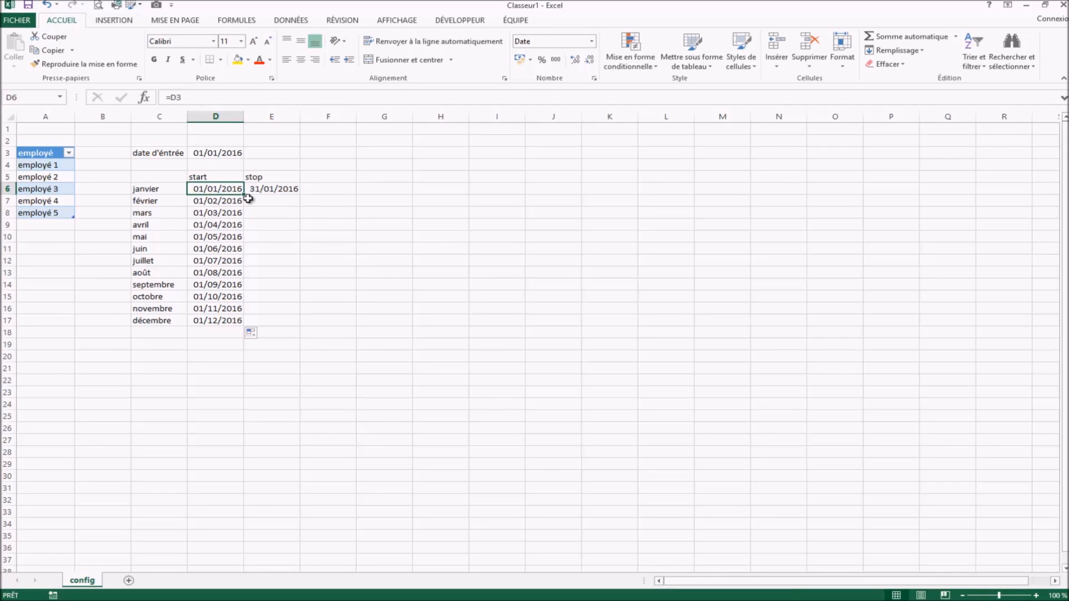
click(229, 212)
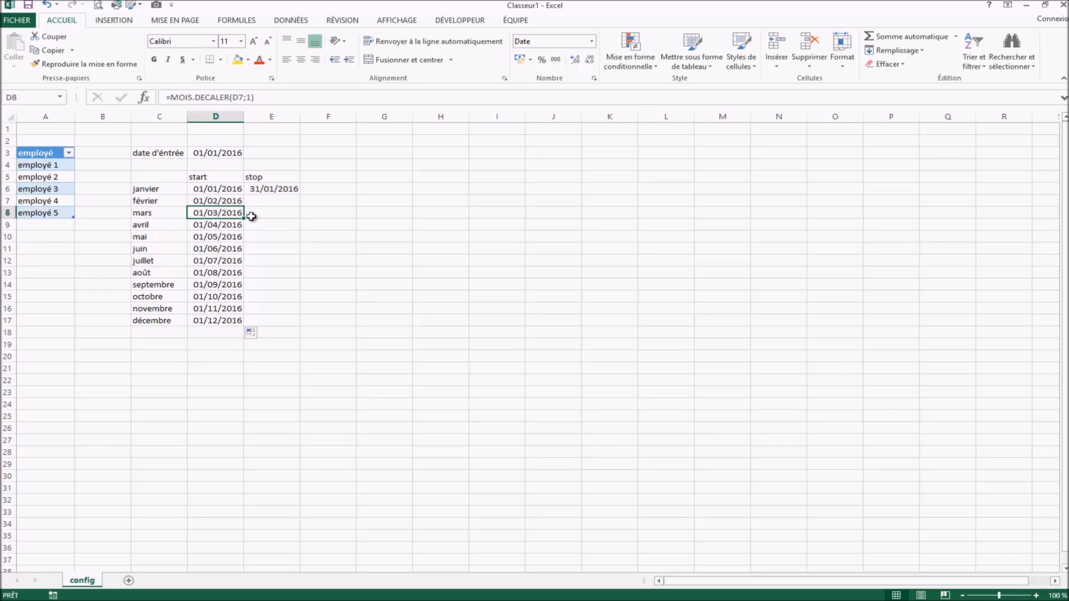
click(230, 202)
key(Down)
key(Down)
key(Down)
key(Down)
key(Down)
key(Down)
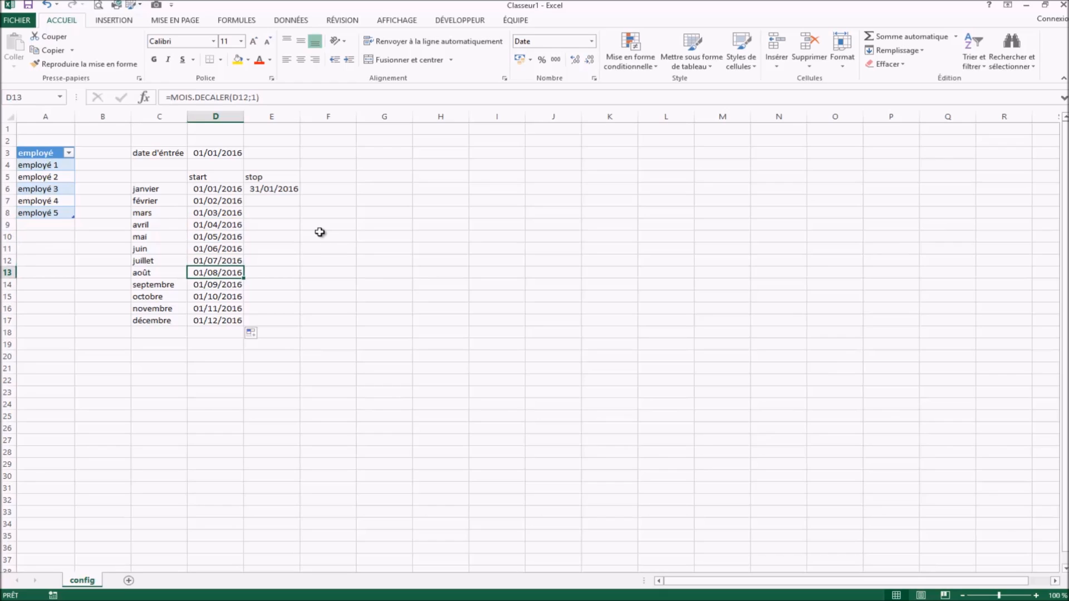
Step: Change the entry date in D3 to 1/02/2016
click(216, 153)
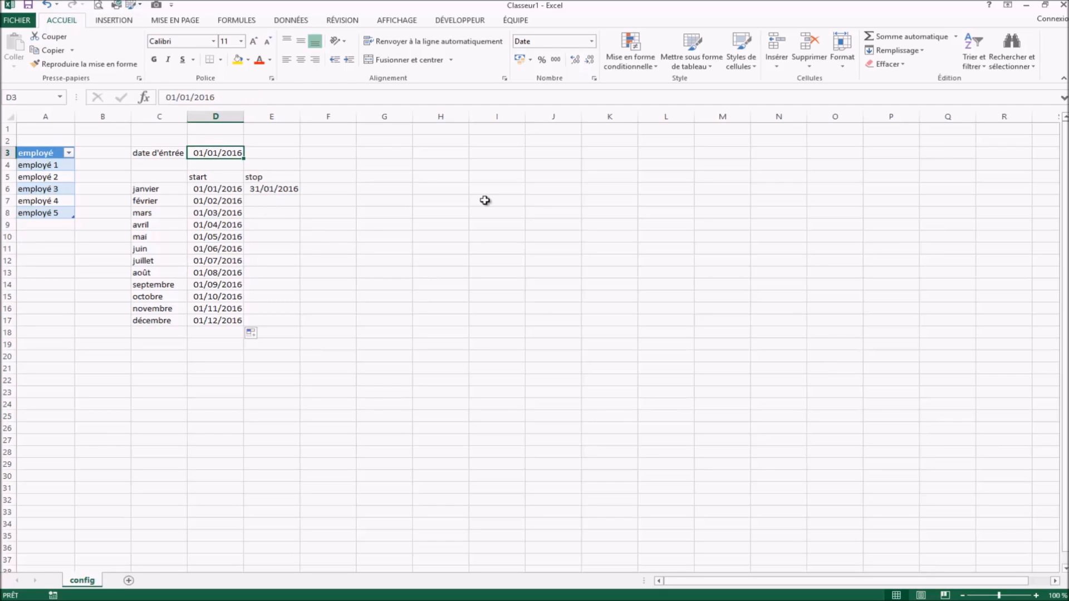
text(1/02)
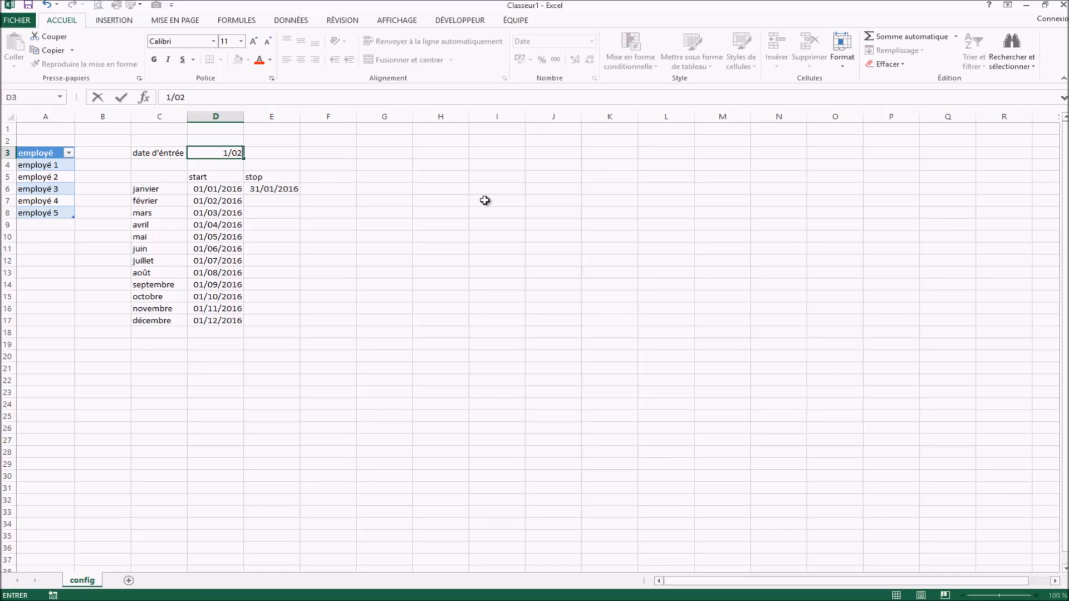
text(/2016)
key(Return)
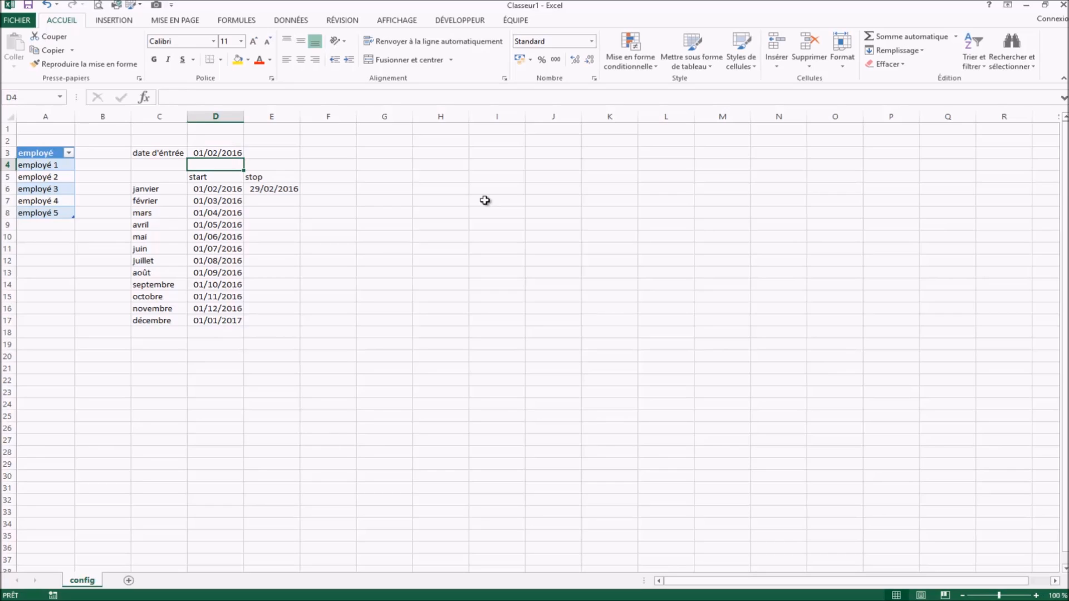
Step: Examine the recalculated start dates one by one from D6 down to D17
click(228, 189)
key(Down)
key(Down)
key(Down)
key(Down)
key(Down)
key(Down)
key(Down)
key(Down)
key(Down)
key(Down)
key(Down)
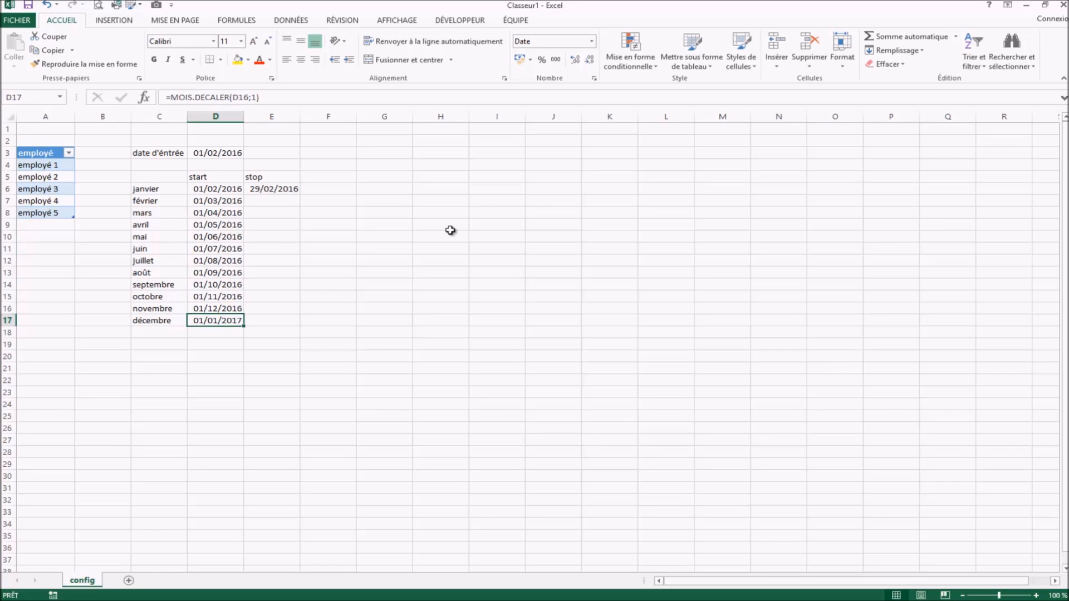
Step: Set the entry date in D3 back to 1/01/2016
click(237, 155)
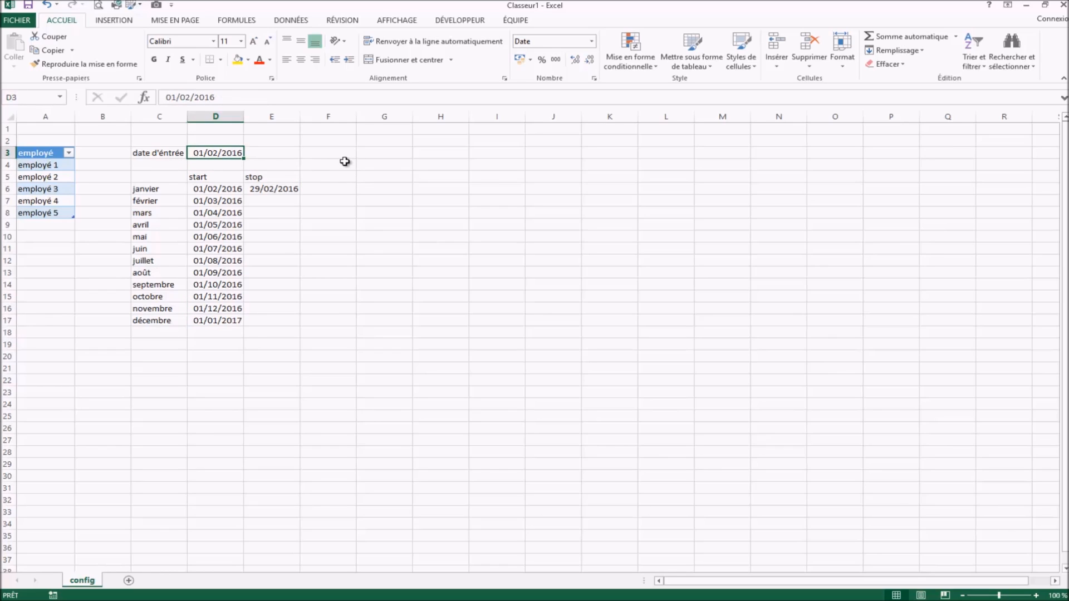
text(1/01/2016)
key(Return)
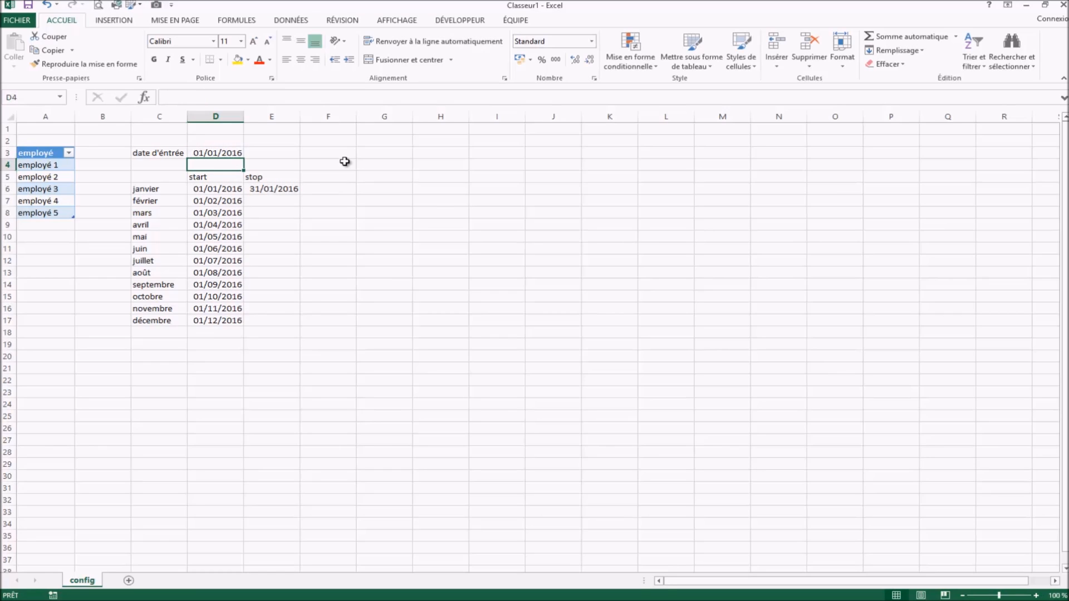
click(397, 295)
click(274, 189)
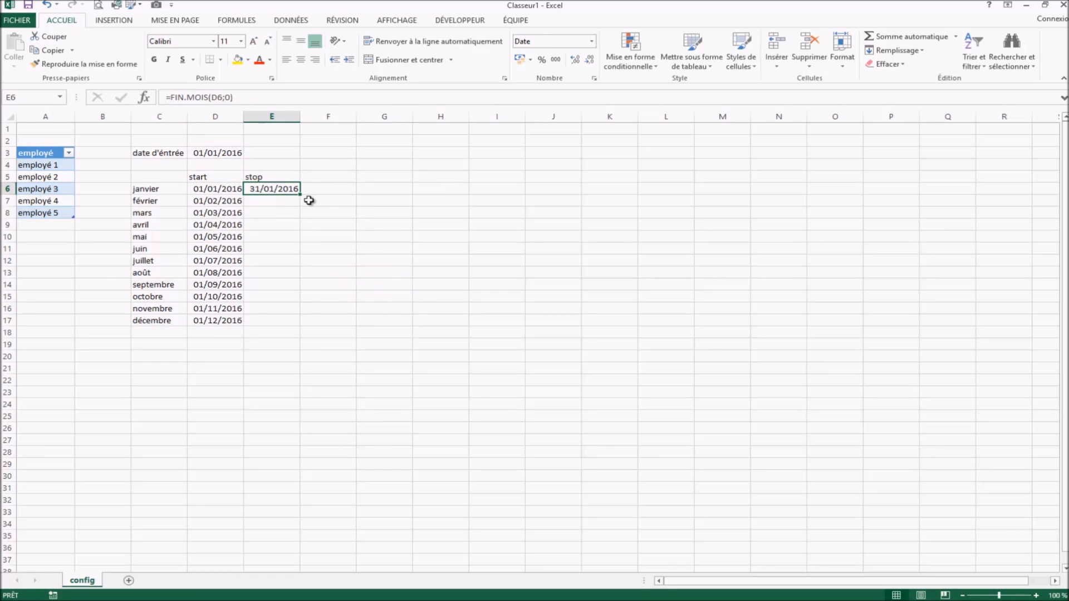
drag(227, 193, 238, 320)
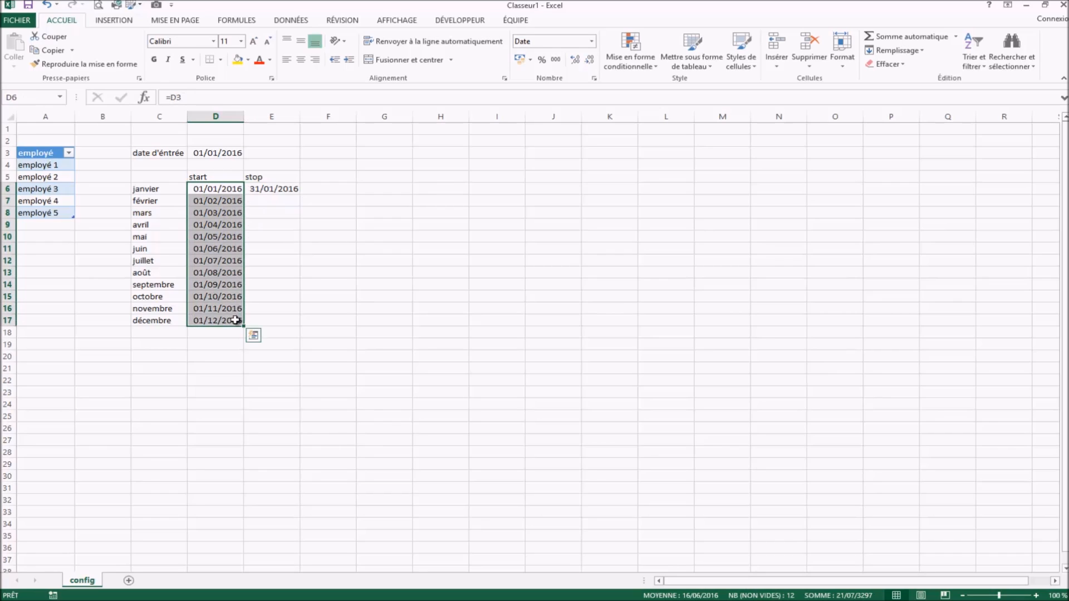
click(210, 341)
drag(242, 317, 224, 189)
click(334, 255)
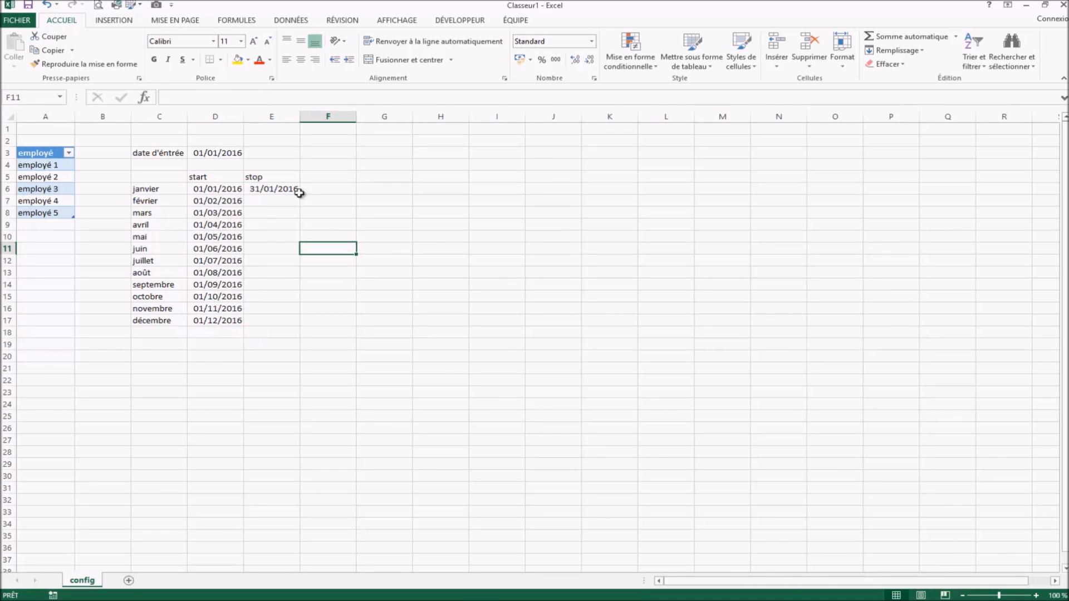
Step: Fill janvier's stop date formula from E6 down to décembre in E17
click(282, 186)
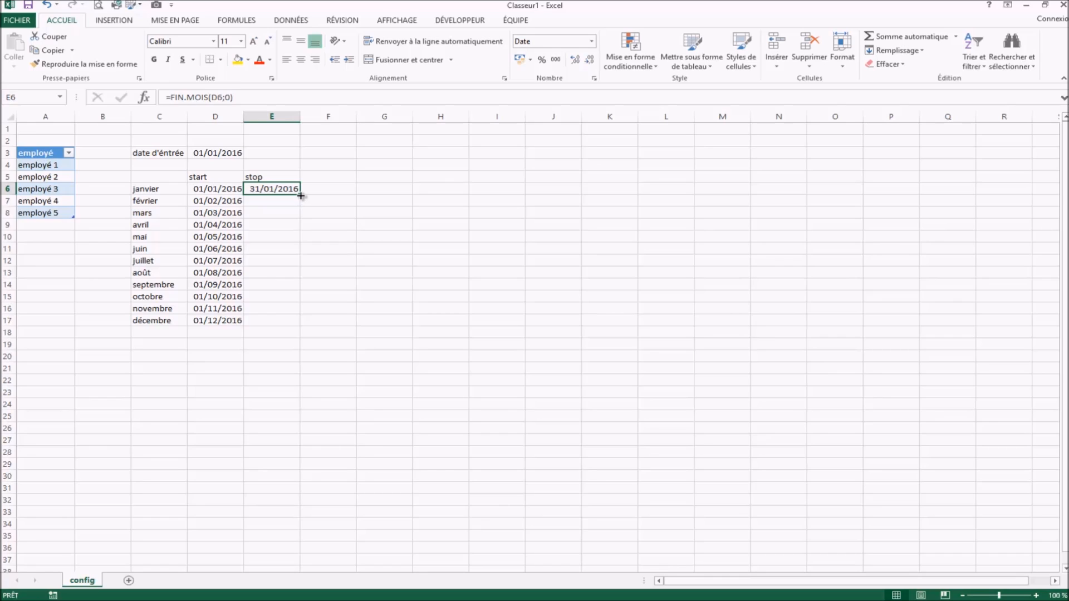
double_click(299, 196)
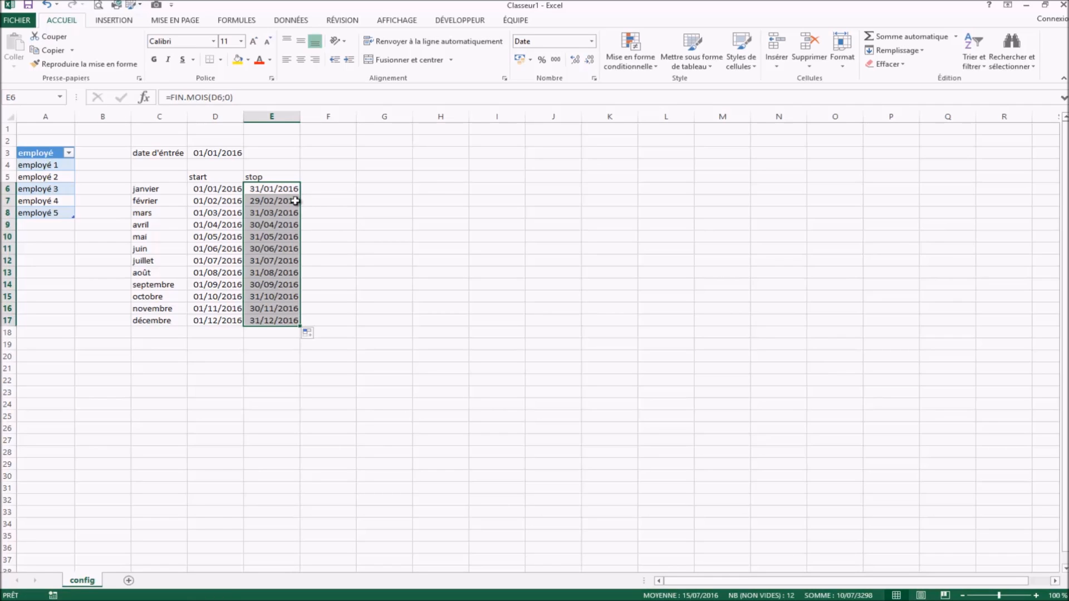
click(309, 366)
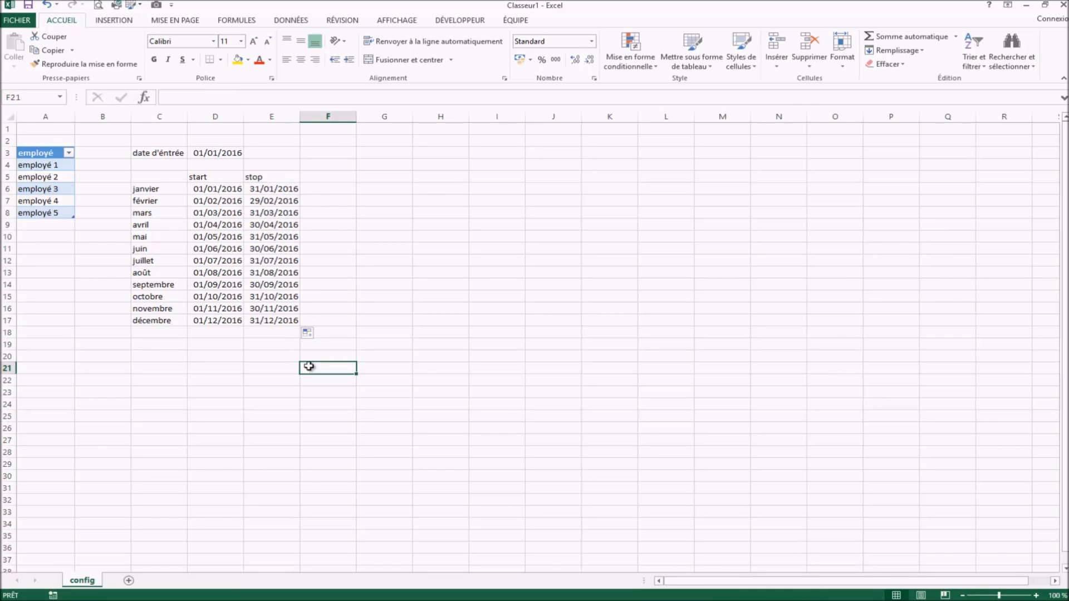
Step: Compare the start and stop dates of janvier, février and mars with the entry date in D3
click(167, 188)
click(212, 191)
key(Right)
key(Down)
key(Left)
key(Right)
key(Down)
key(Left)
key(Right)
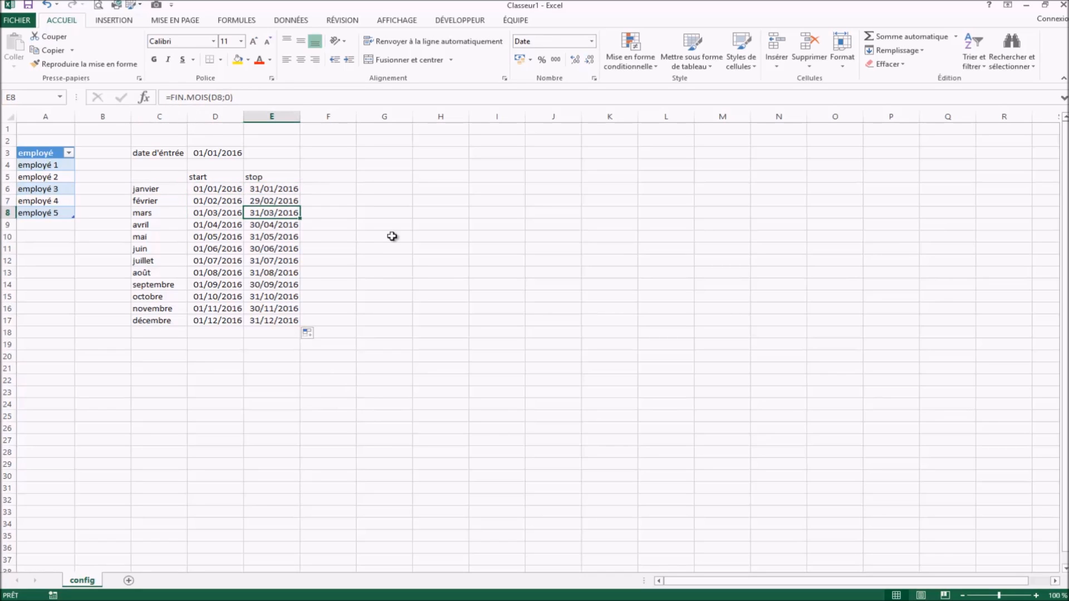
click(219, 154)
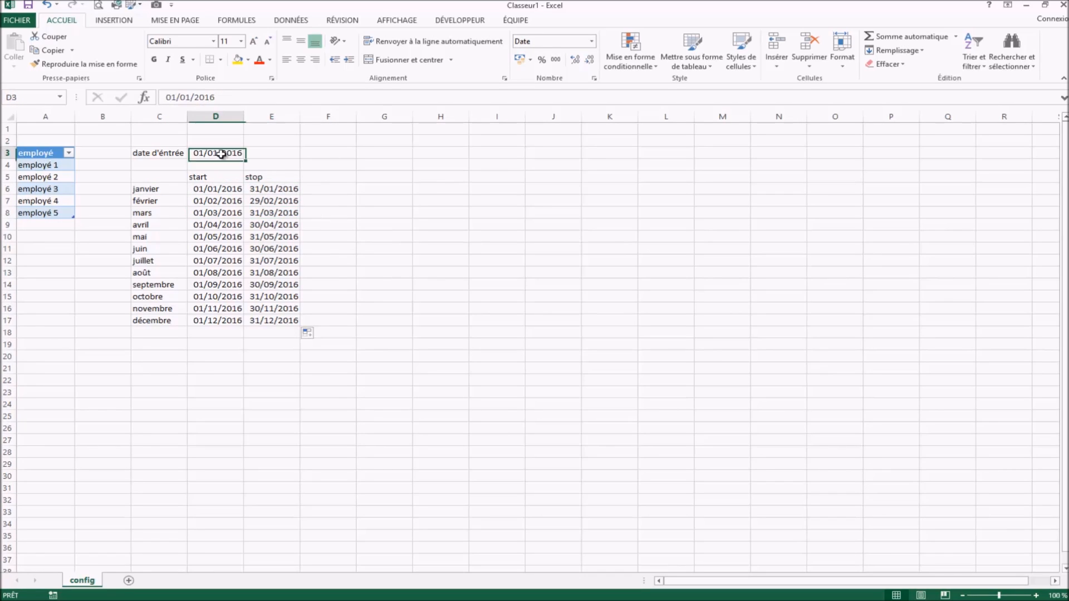
click(200, 201)
click(270, 202)
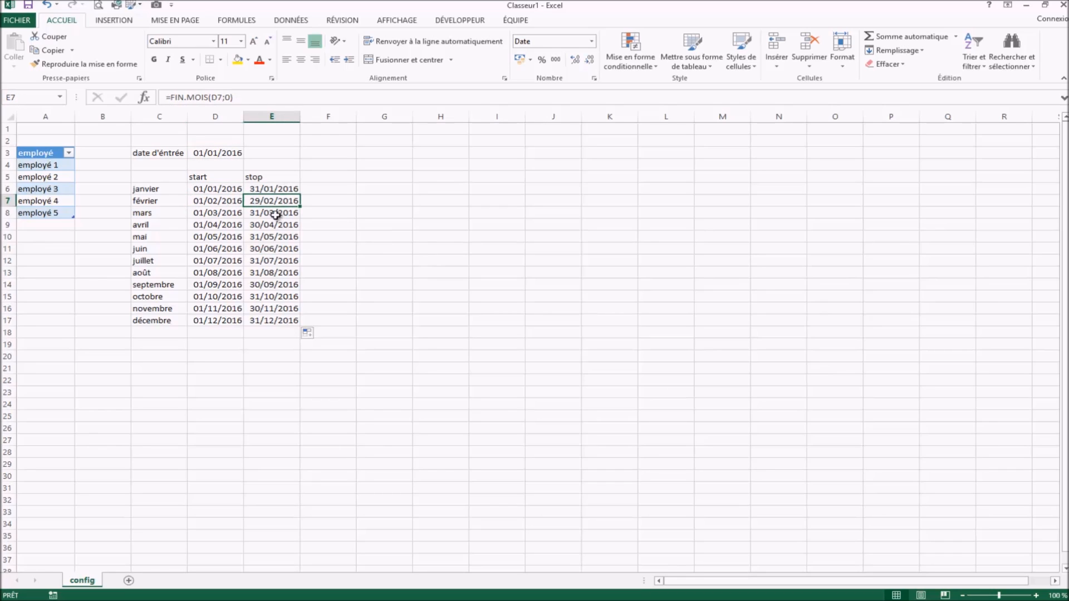
Step: Set the entry date in D3 to 1/01/2017
click(216, 153)
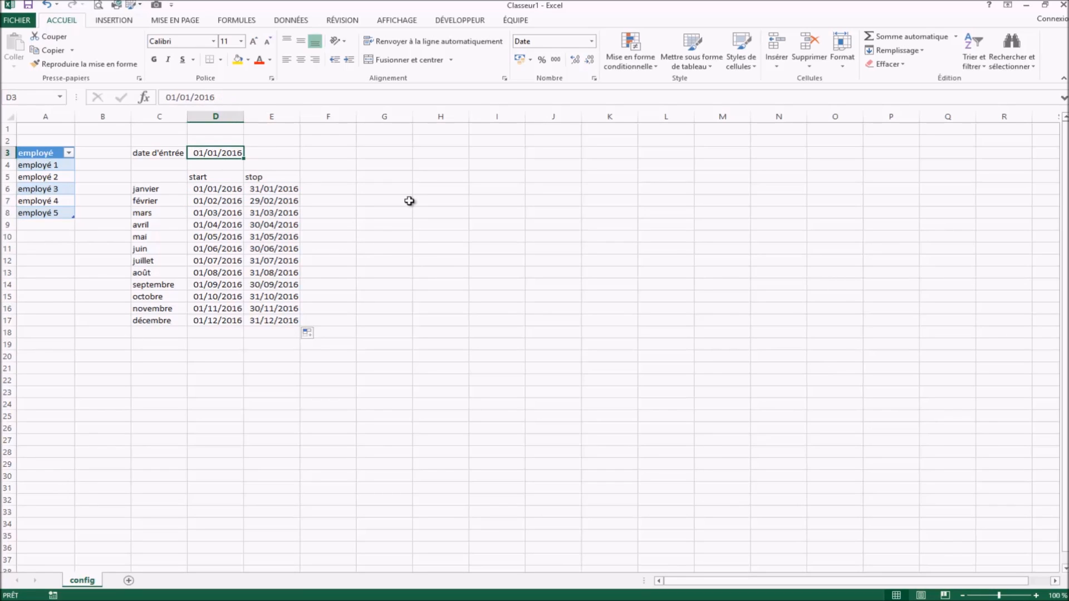
text(1/01/2017)
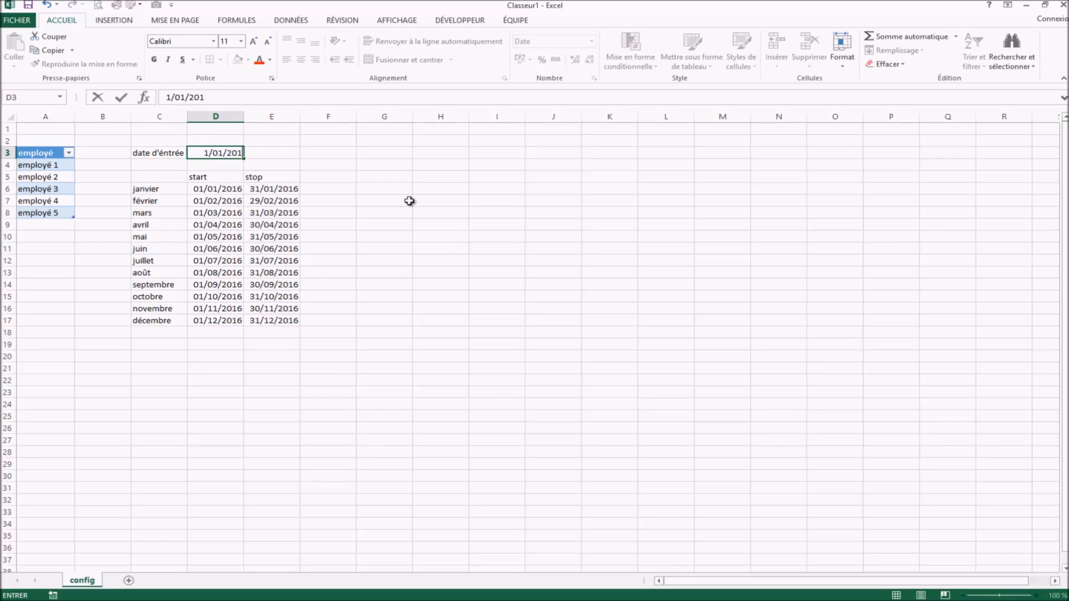
key(Return)
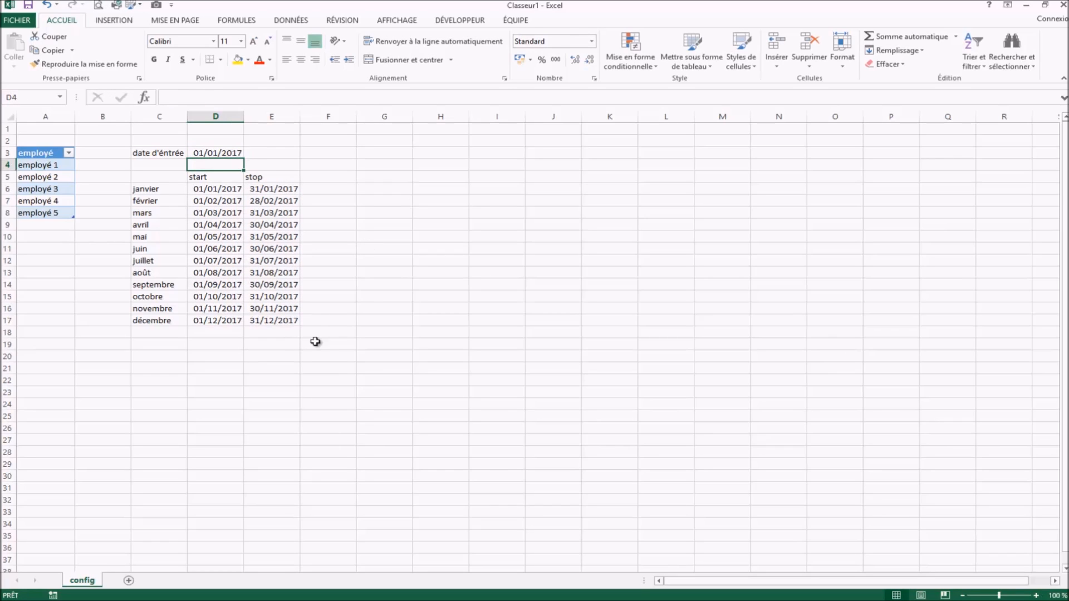
Step: Re-enter 1/01/2017 as the entry date in D3
click(221, 151)
text(1/01/2017)
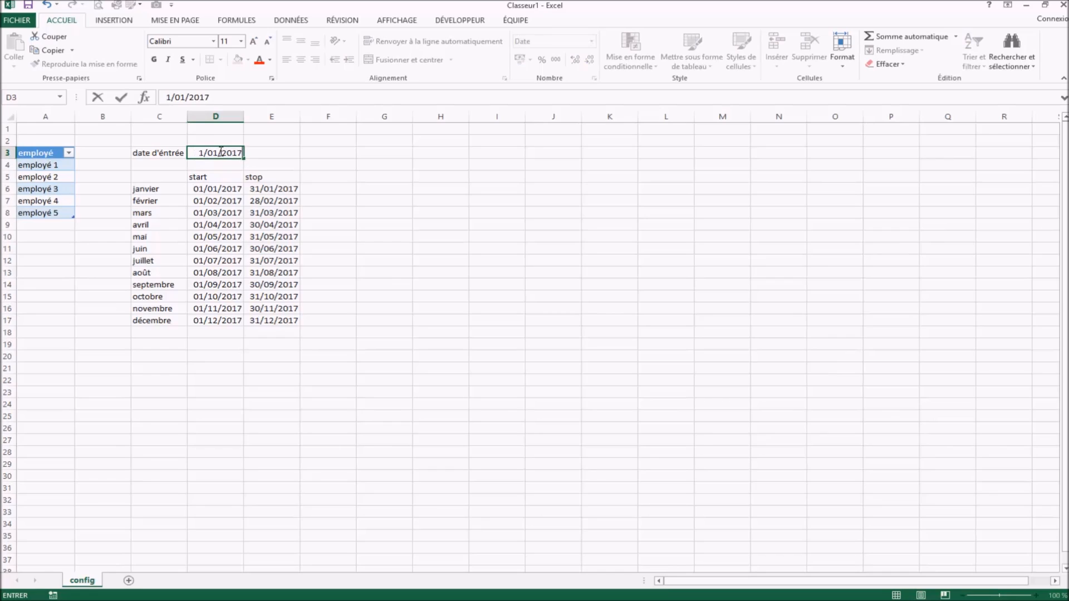
key(Return)
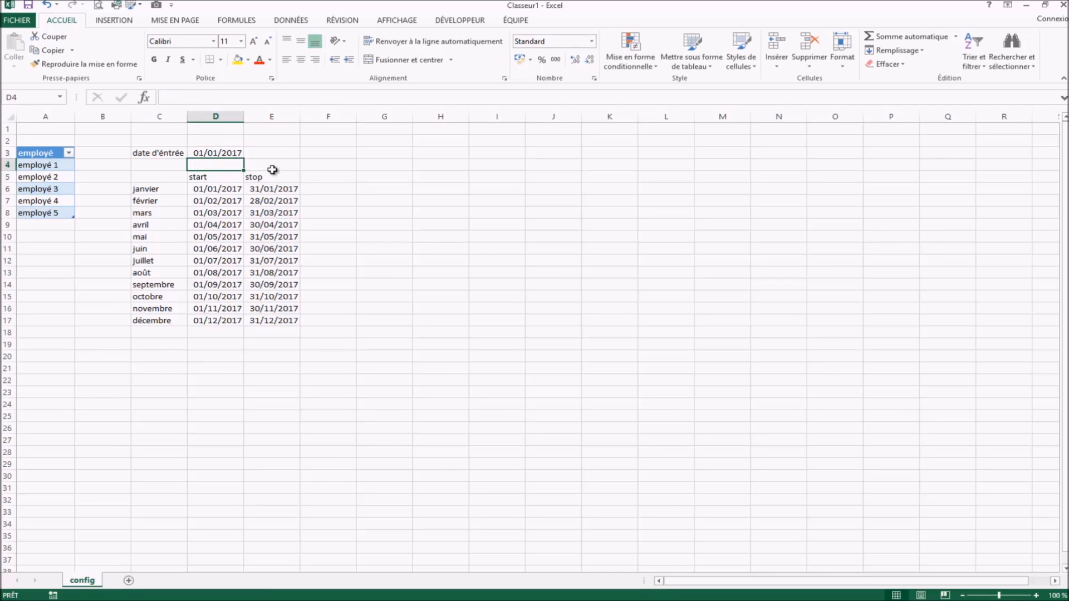
Step: Change the year of the entry date in D3 so it reads 01/01/2016
click(217, 151)
double_click(238, 151)
key(Delete)
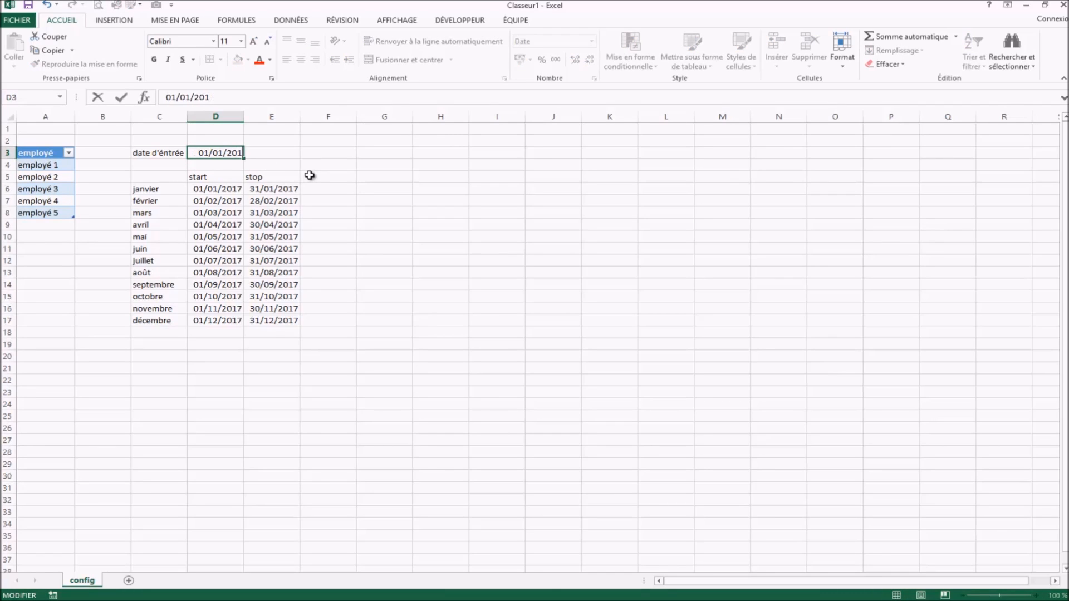
text(6)
click(447, 271)
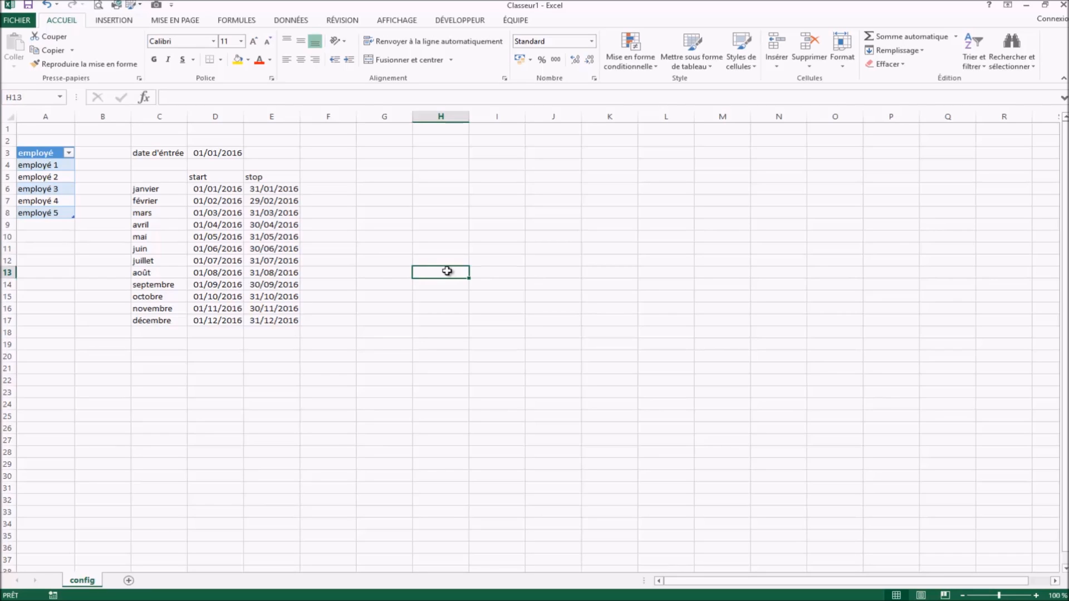
Step: Add a new worksheet after config and name it Janvier
click(128, 581)
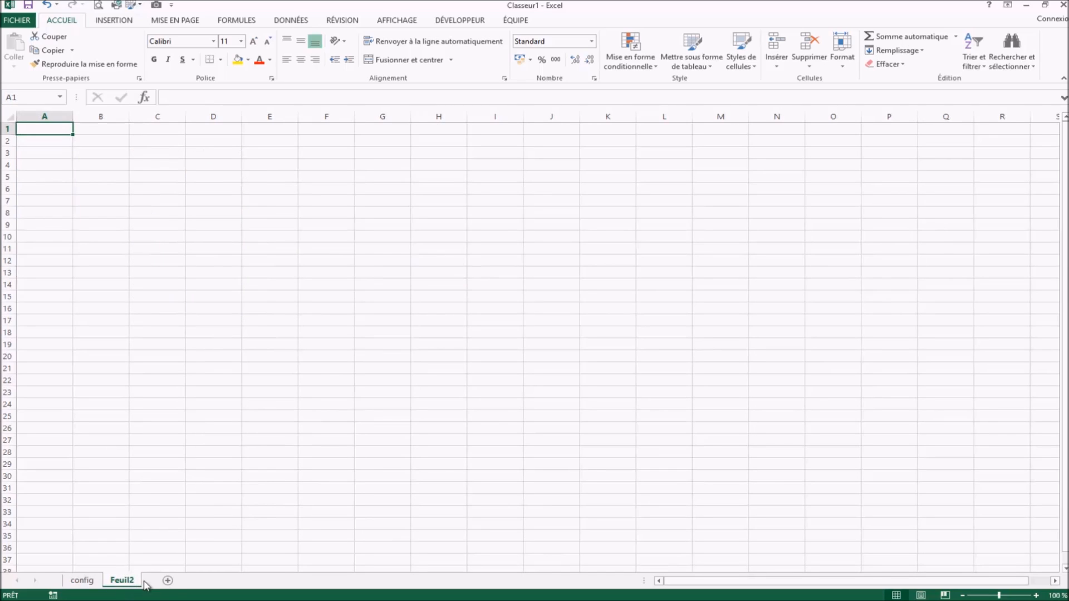
right_click(124, 582)
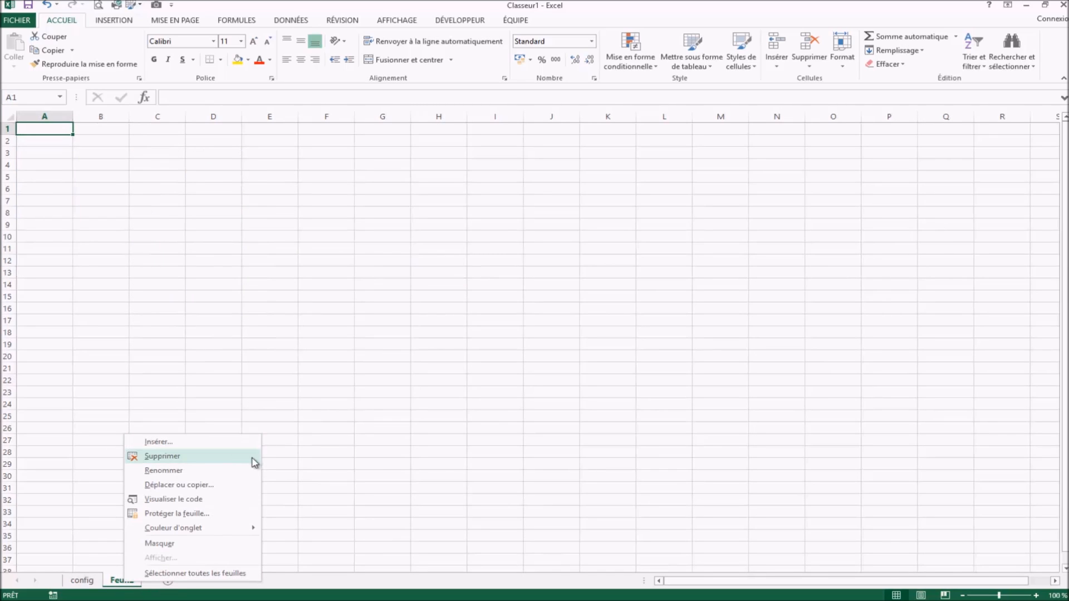
click(184, 471)
text(Janvier)
key(Return)
click(151, 226)
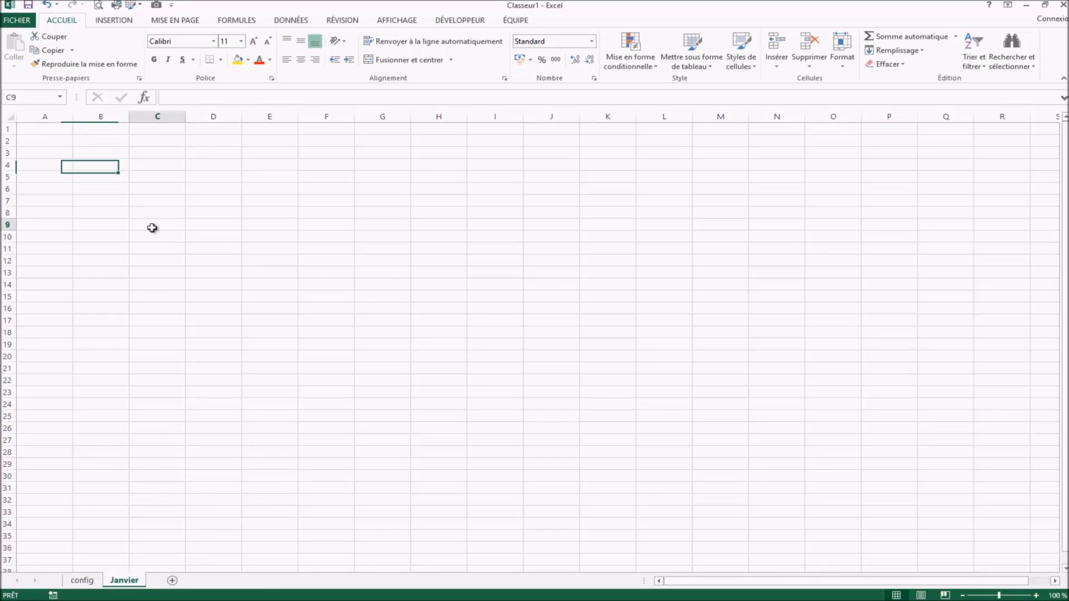
key(alt+Tab)
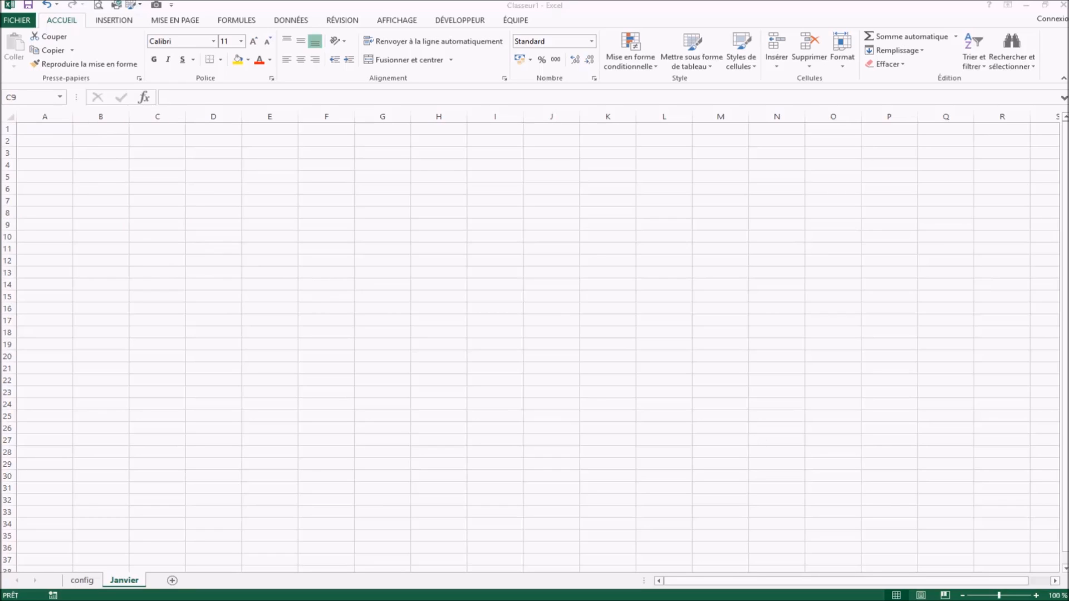
click(443, 269)
click(58, 142)
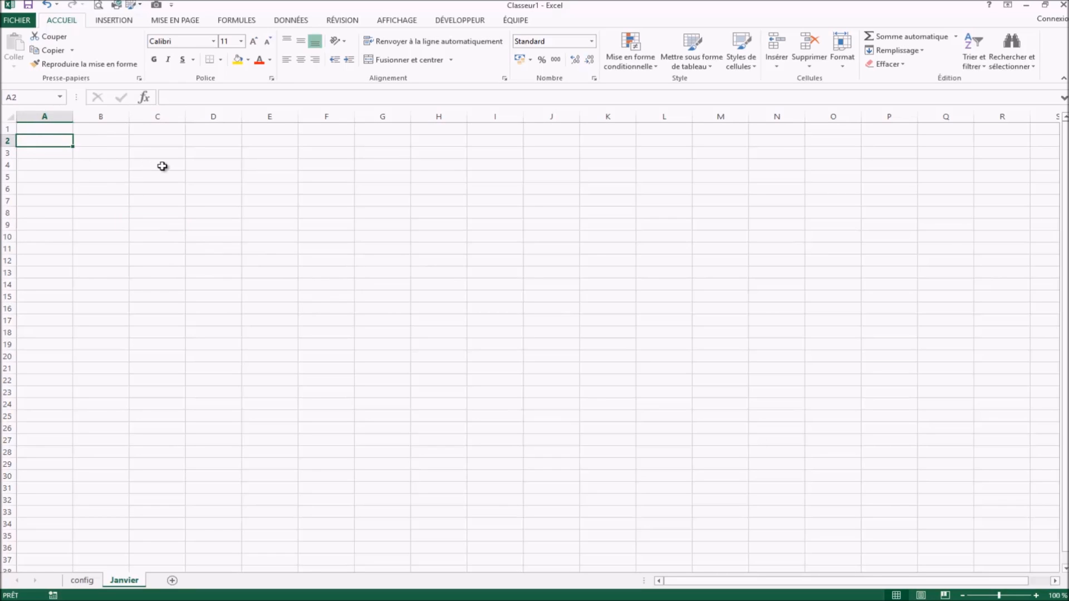
key(Up)
key(Down)
key(Down)
key(Up)
key(Up)
key(Down)
Step: Link cell A1 of the Janvier sheet to janvier's start date in config with =config!D6
key(Up)
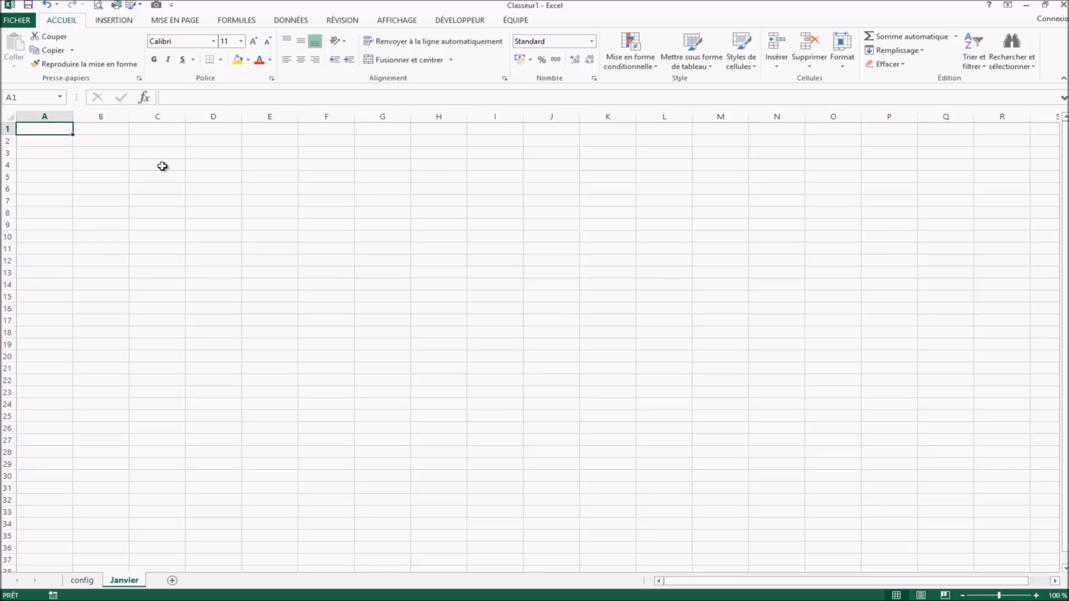
text(=)
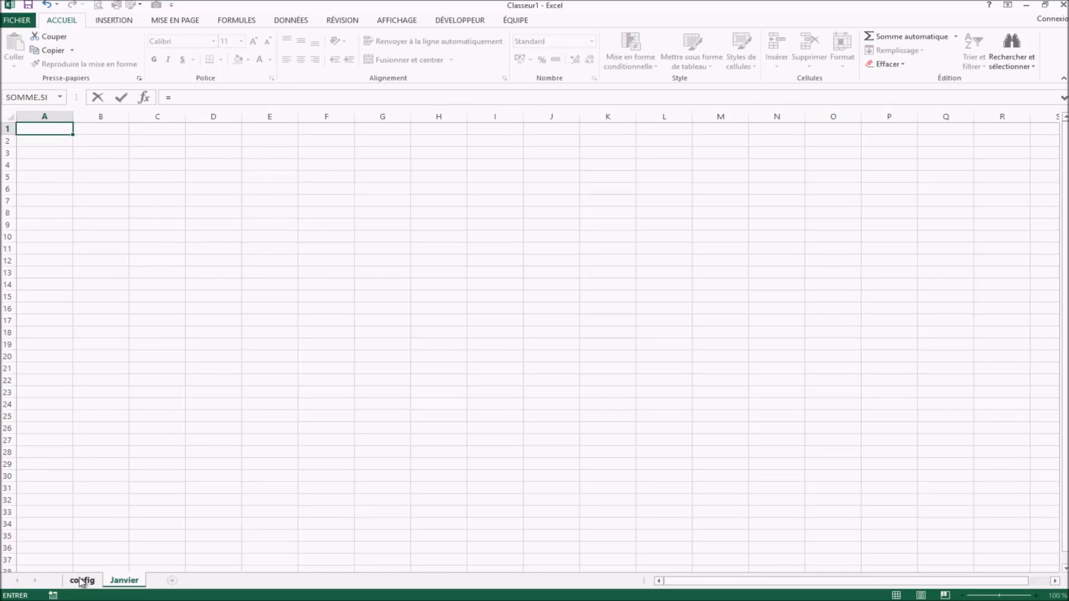
click(82, 580)
click(204, 188)
key(Return)
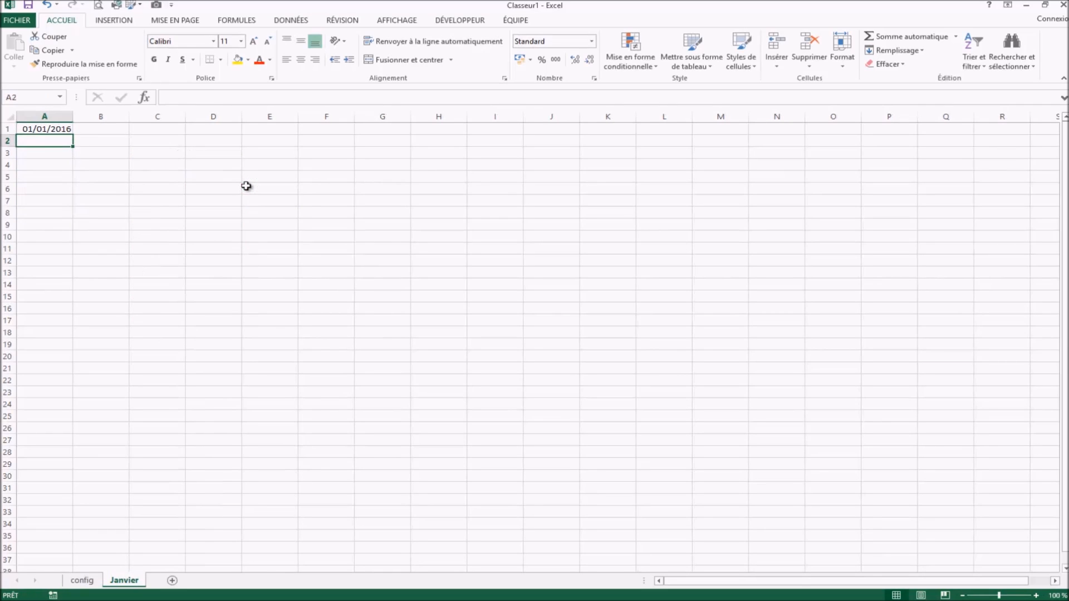
Step: Link cell A2 of the Janvier sheet to janvier's stop date with =config!E6, and check both linked cells
text(=)
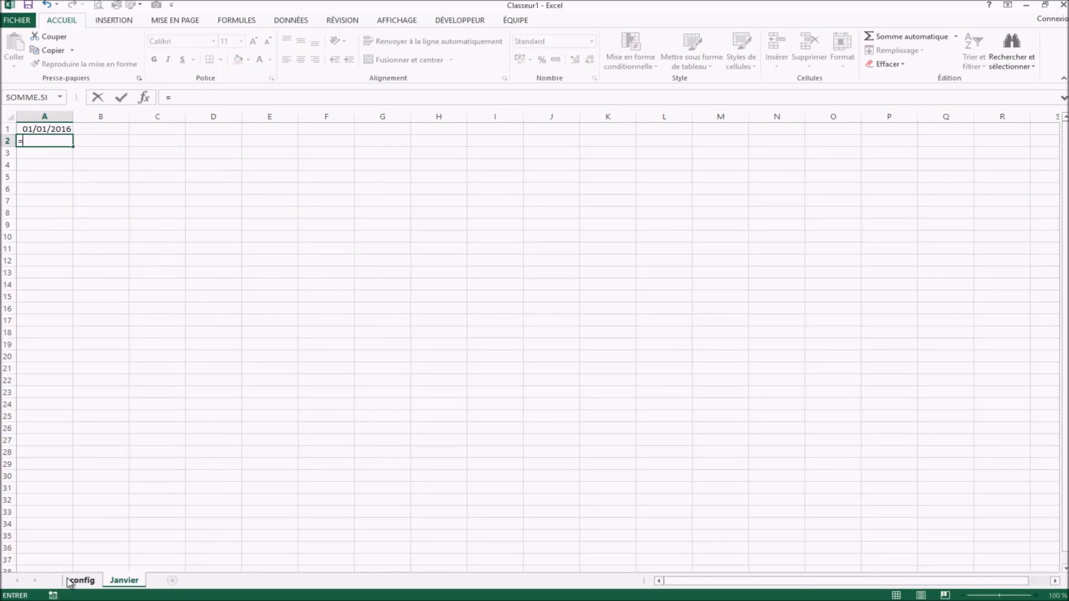
click(82, 580)
click(266, 189)
key(Return)
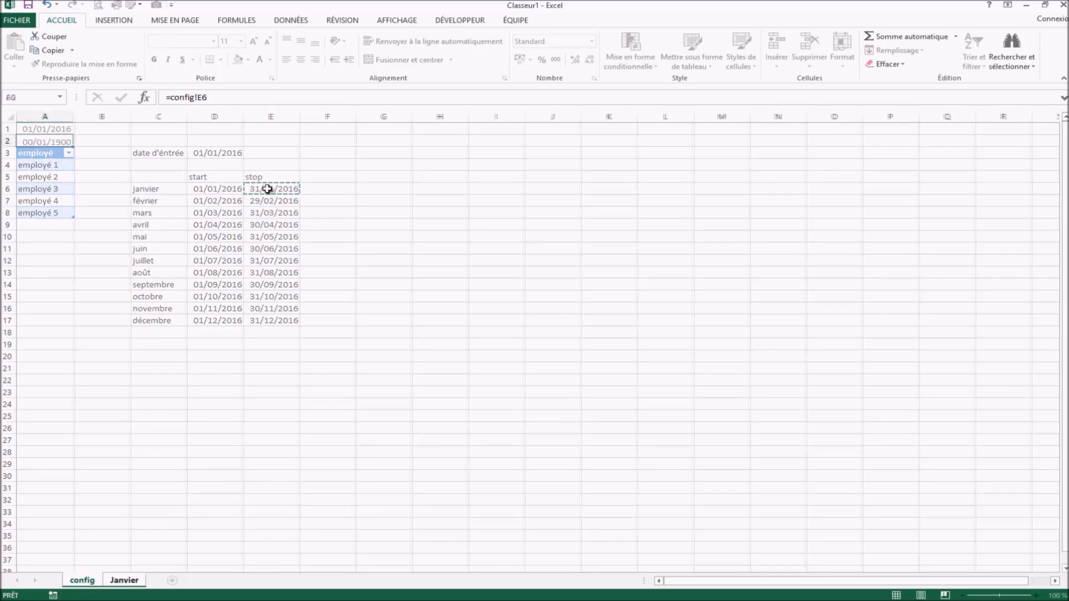
click(181, 236)
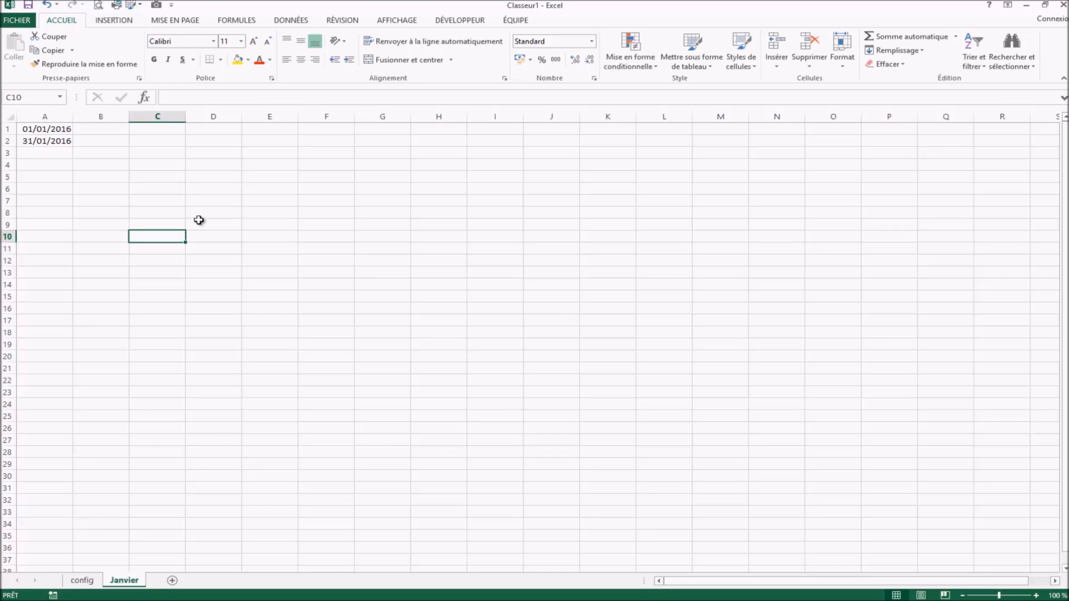
click(44, 132)
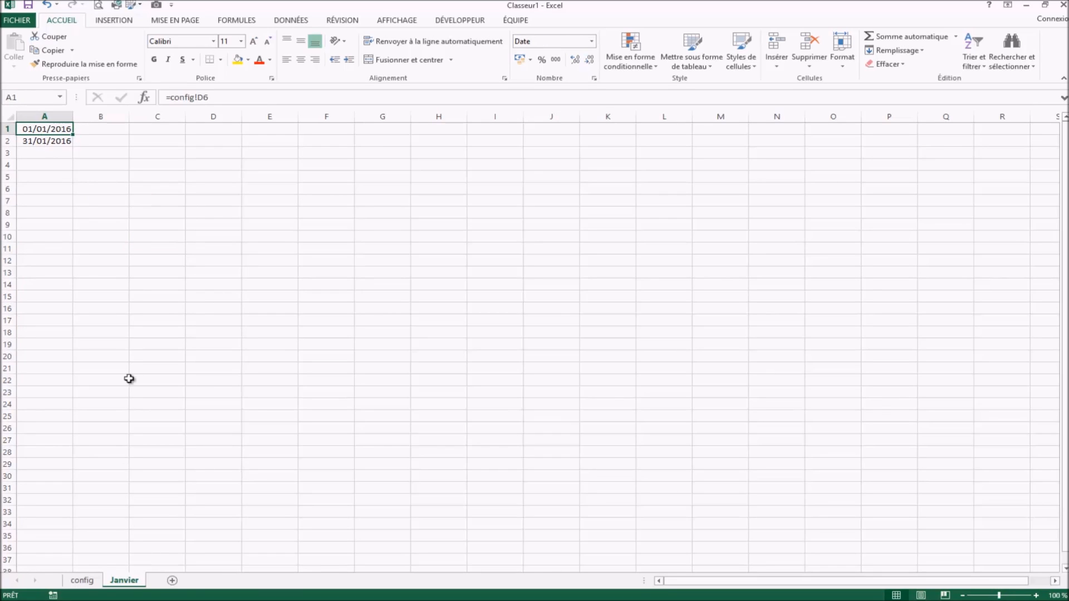
drag(31, 133, 65, 144)
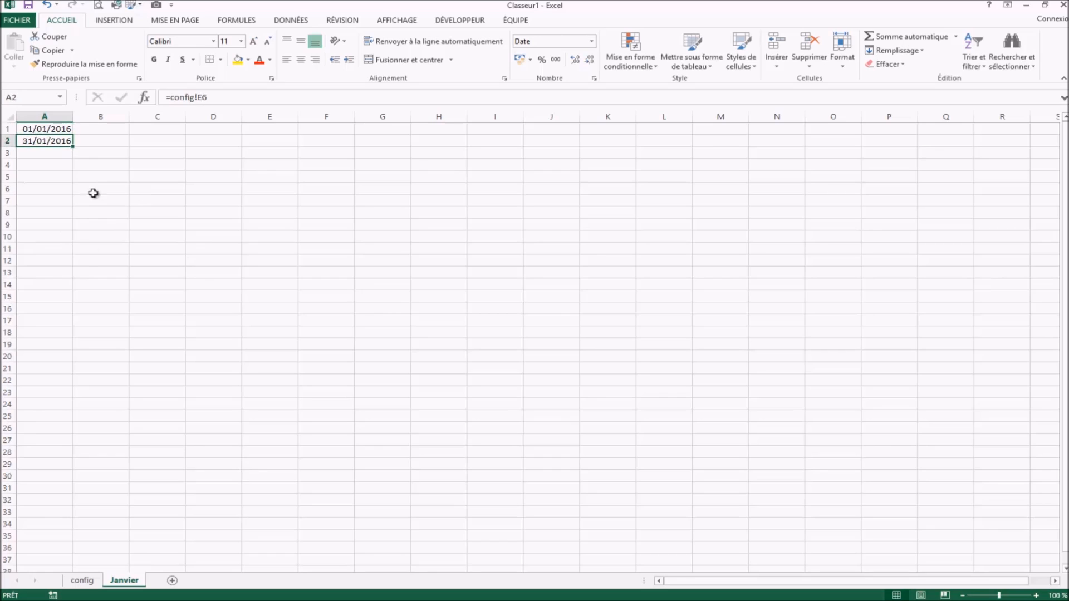
Step: Increase the height of row 3 on the Janvier sheet to about three and a half times the default
click(94, 266)
click(95, 152)
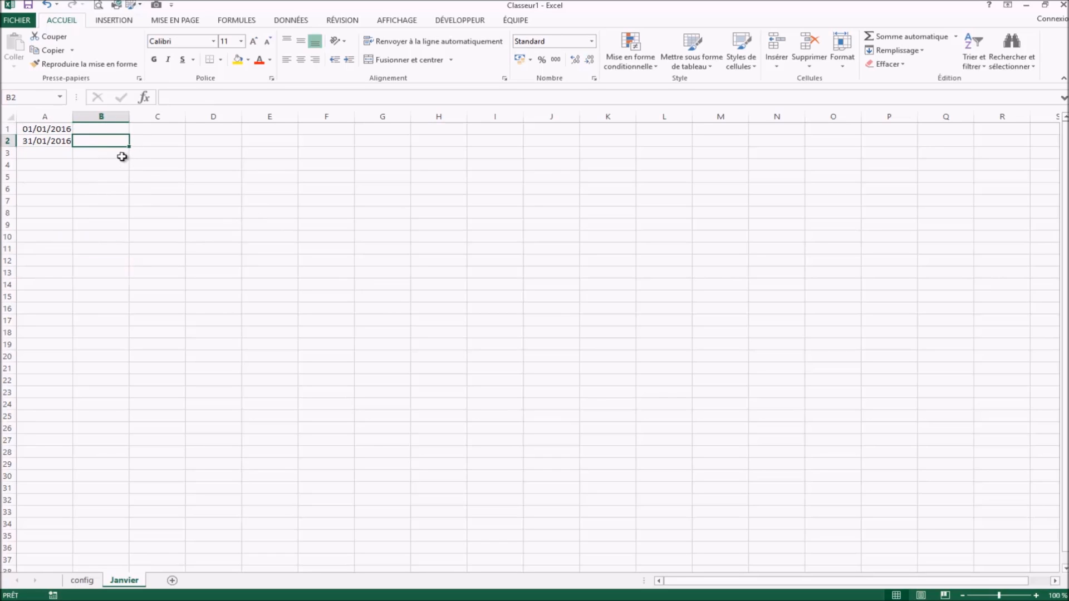
drag(8, 159, 9, 190)
drag(326, 206, 326, 219)
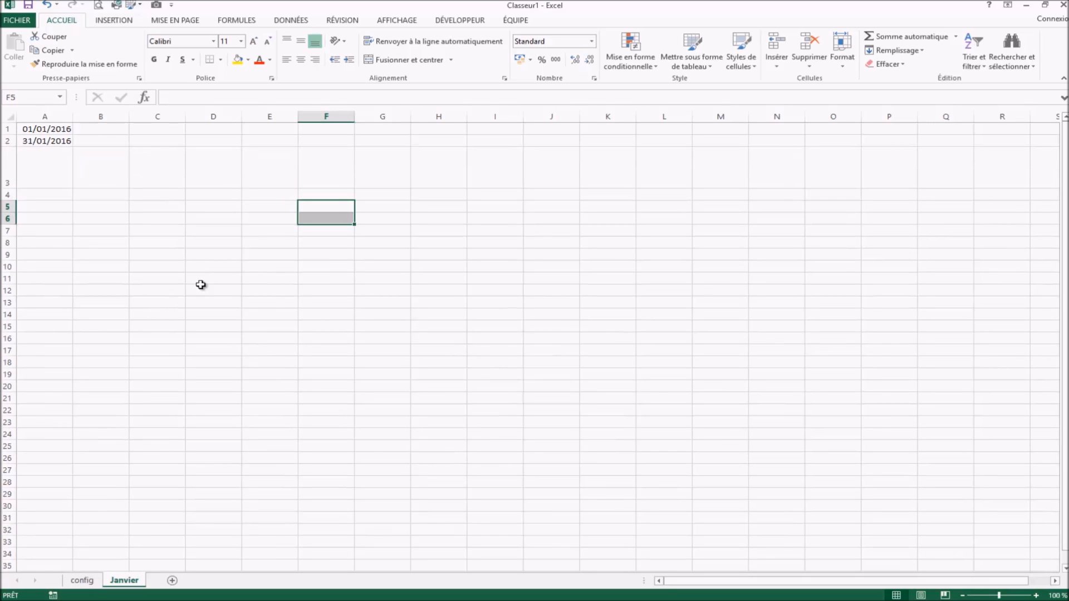
Step: Enter the heading employé in cell B10 of the Janvier sheet
click(92, 266)
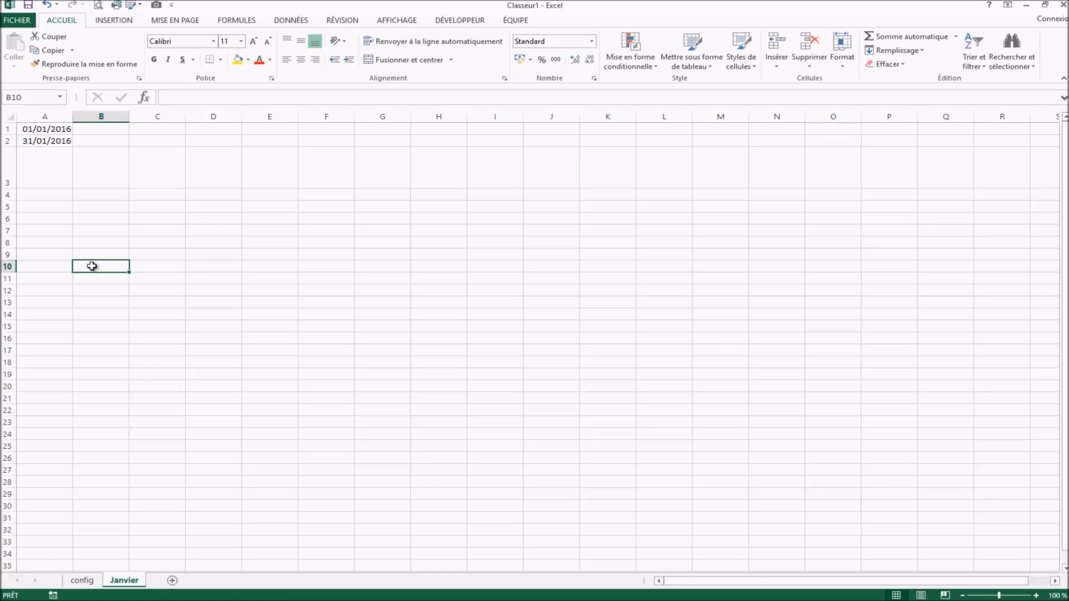
text(employé)
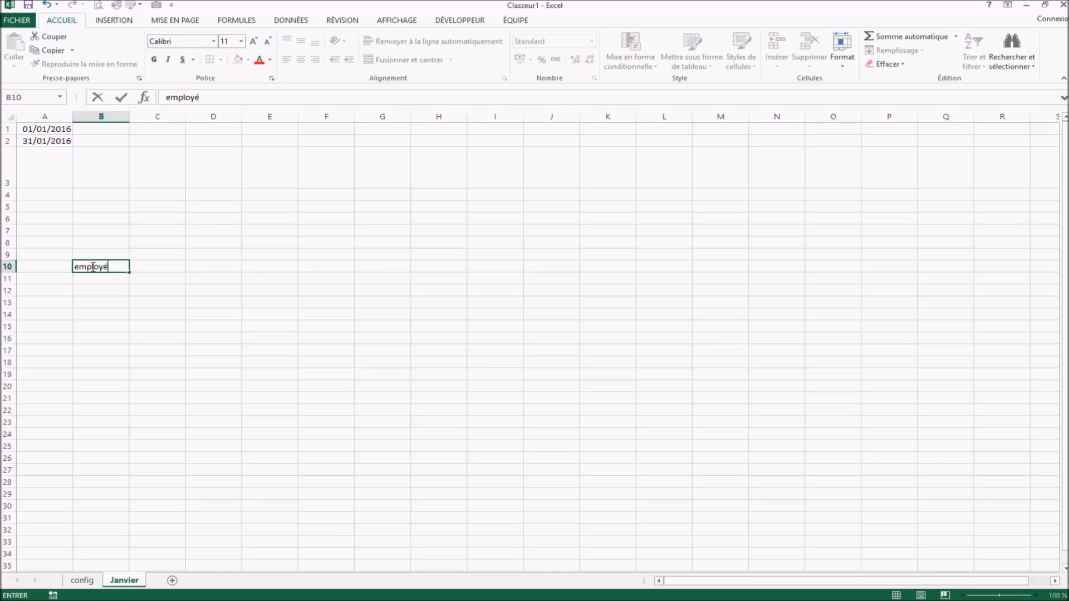
key(Return)
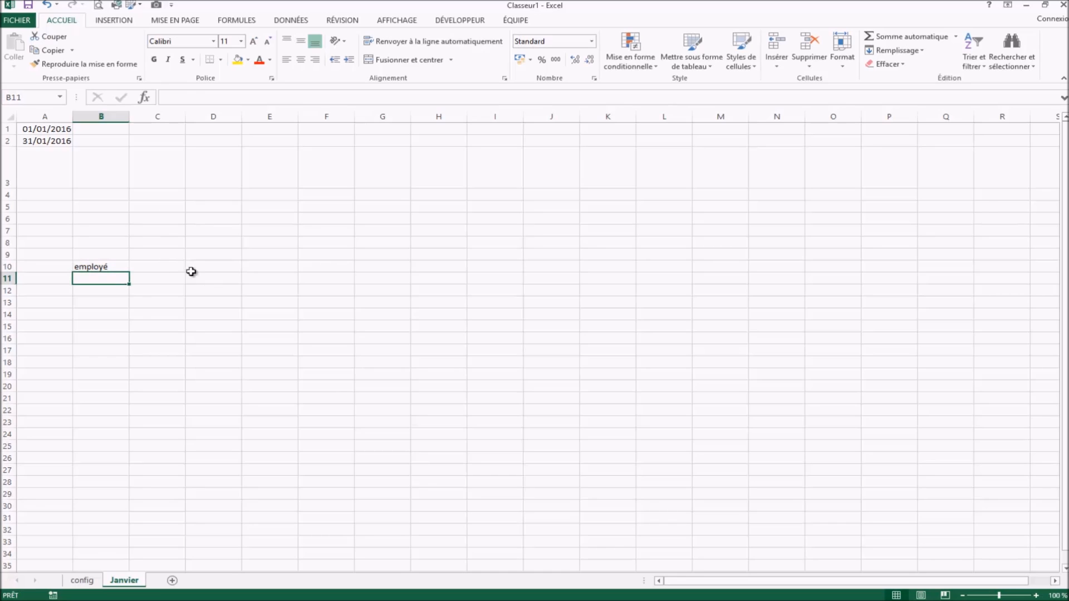
Step: Enter the formula =SI(config!A4<>"";config!A4;"") in B11 of the Janvier sheet to pull in the first employee
click(81, 579)
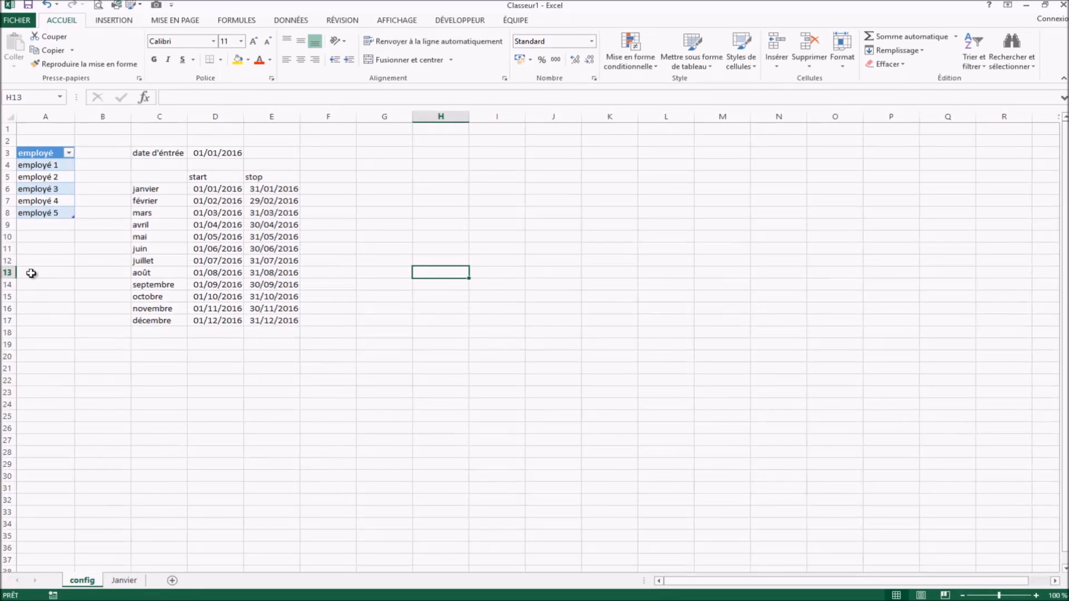
click(127, 581)
text(=)
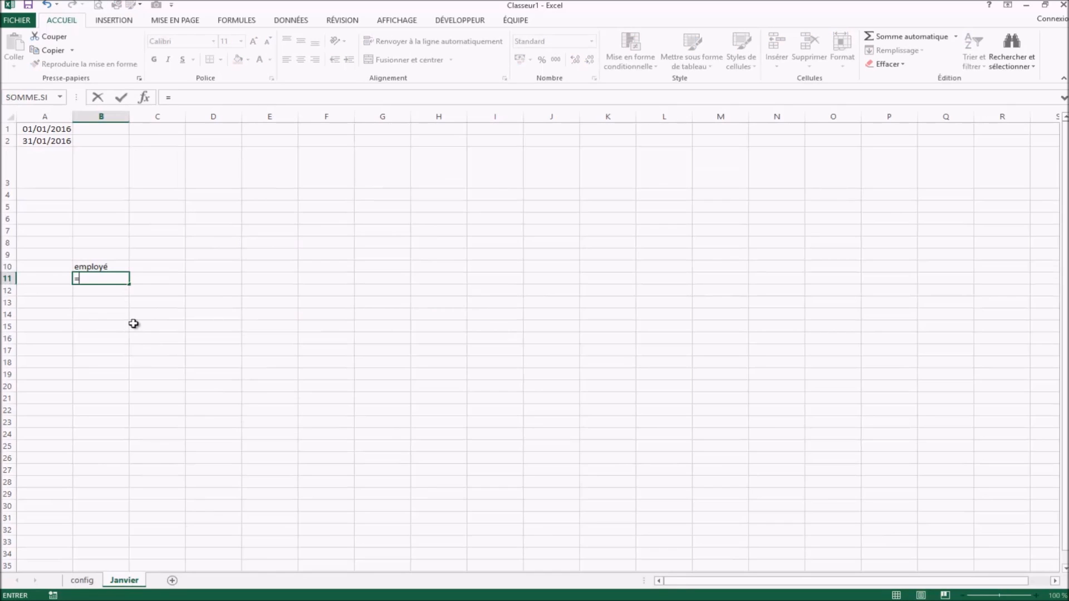
text(si()
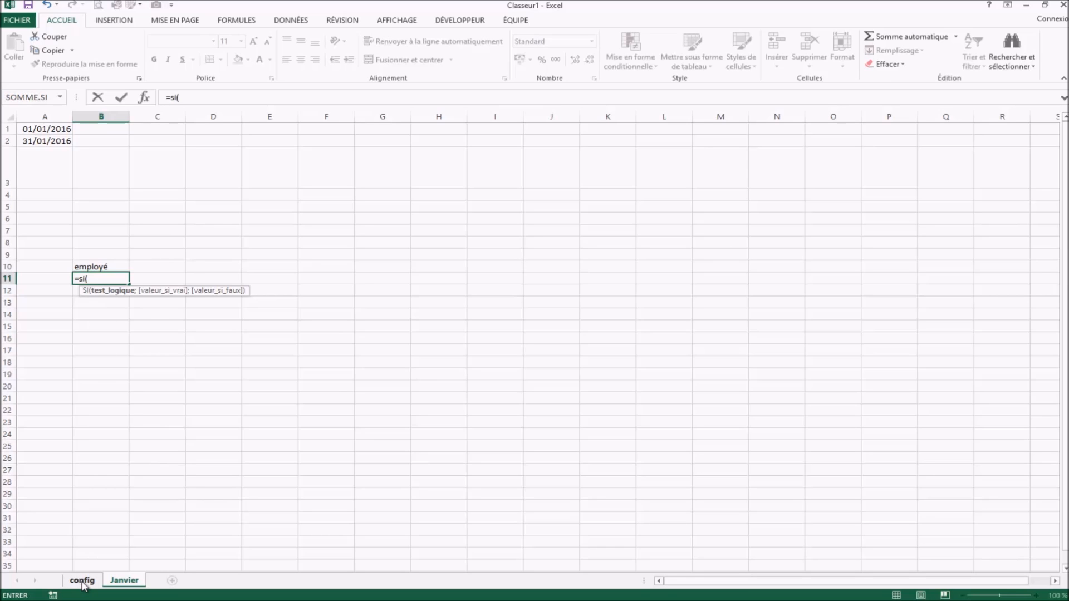
click(82, 581)
click(39, 166)
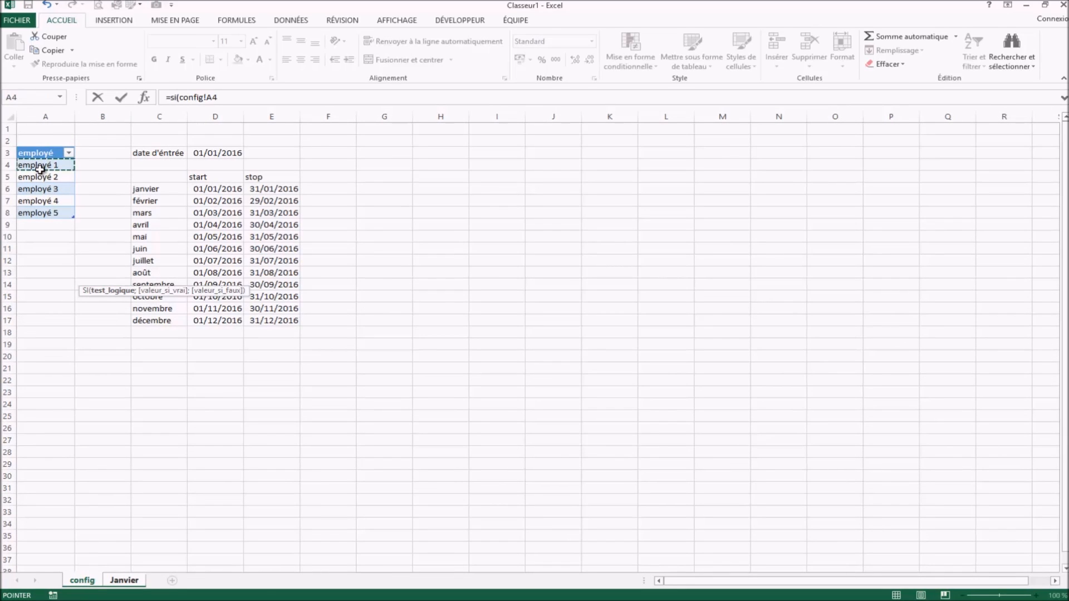
text(<>")
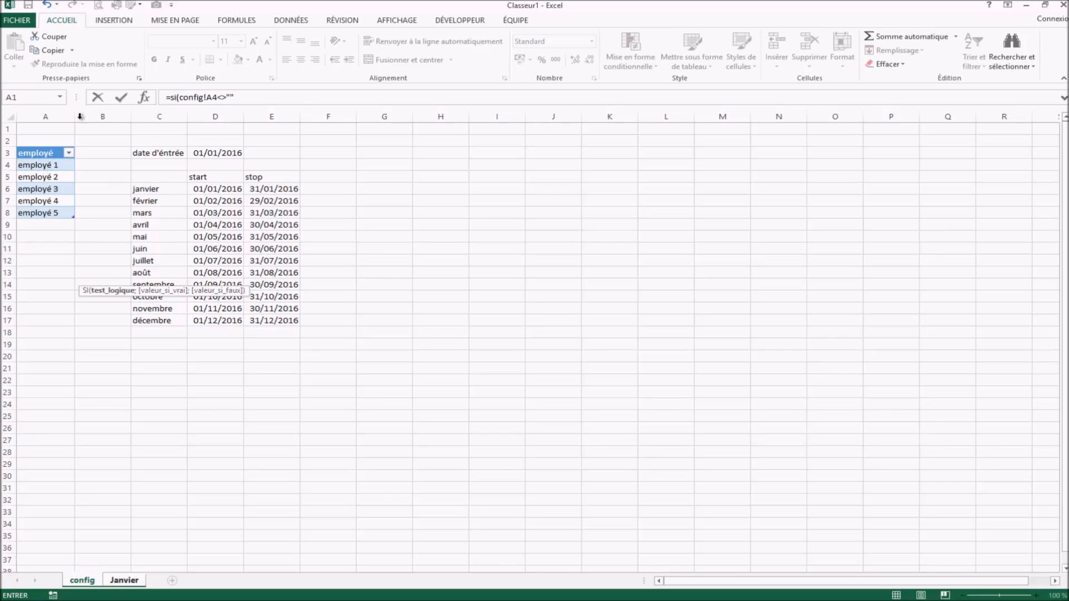
click(243, 97)
text(;)
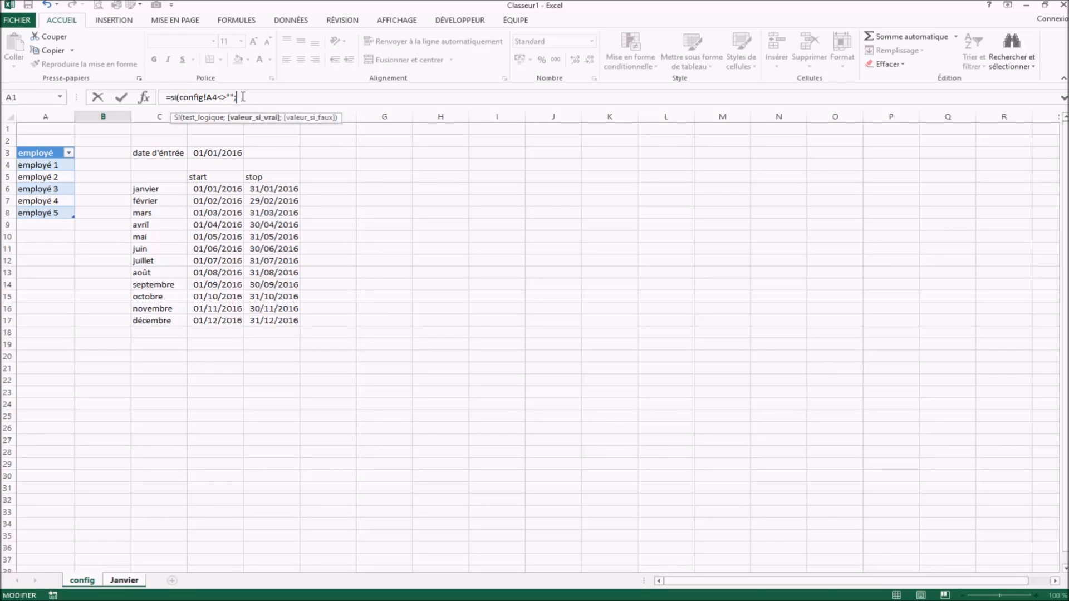
click(49, 166)
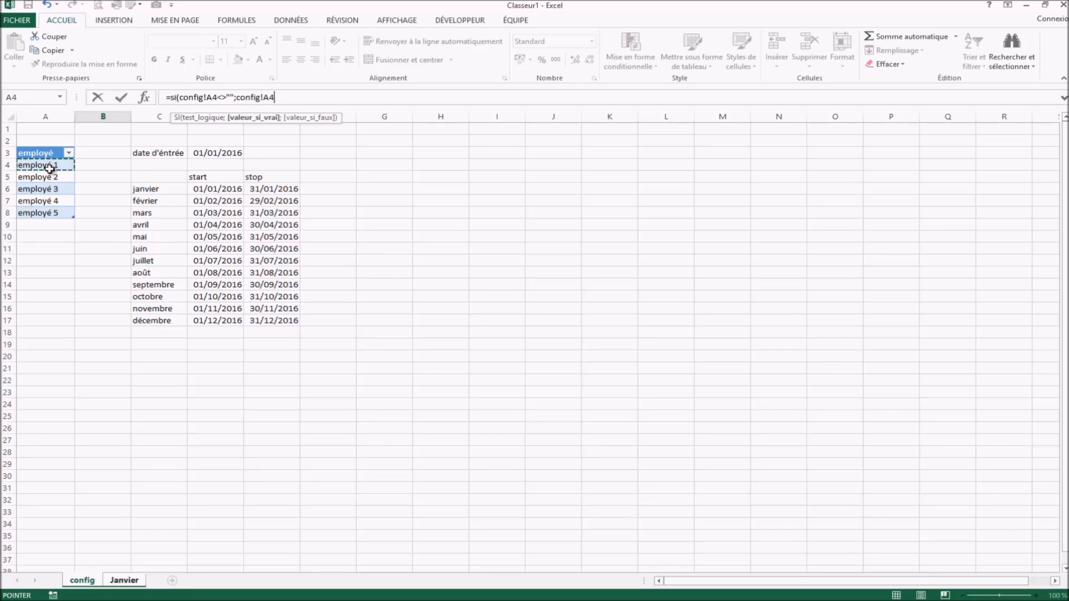
text(;)
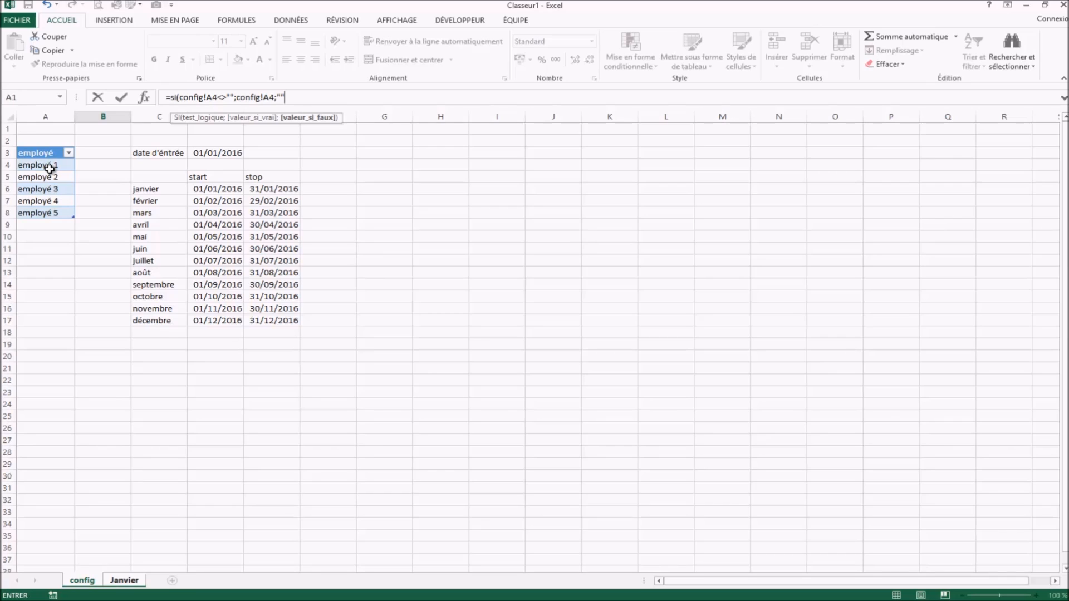
text(""))
key(Return)
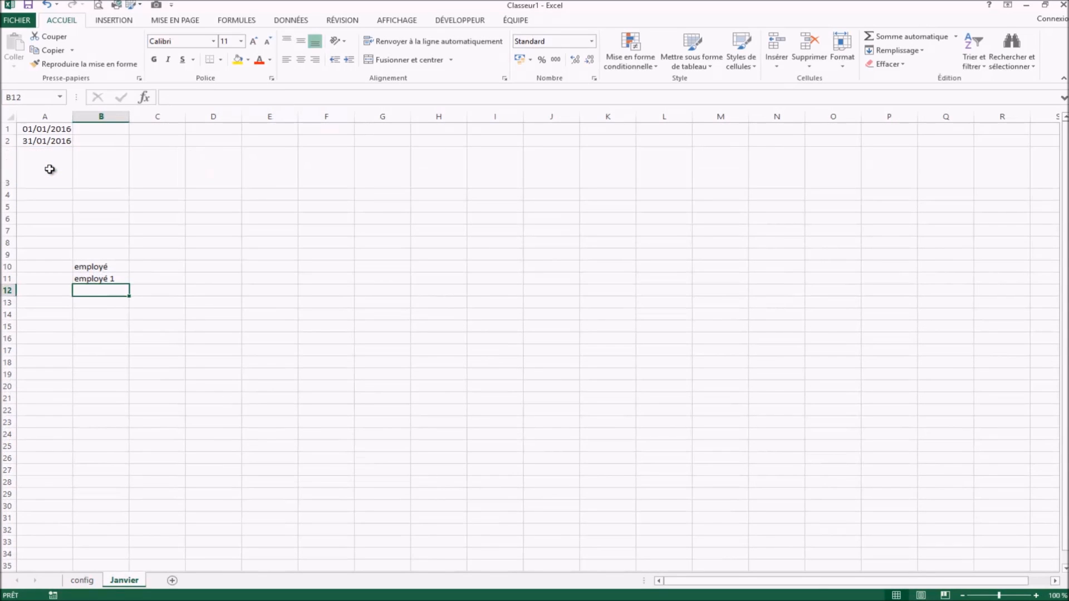
Step: Fill the employee formula from B11 down to B17, and inspect the formula in B16
click(91, 280)
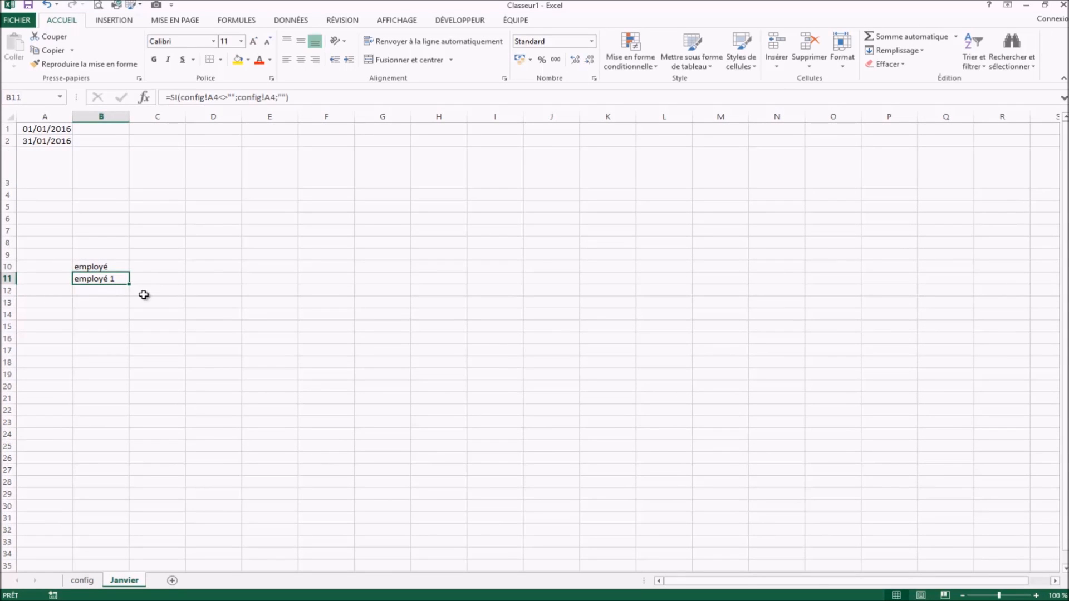
drag(129, 284, 128, 355)
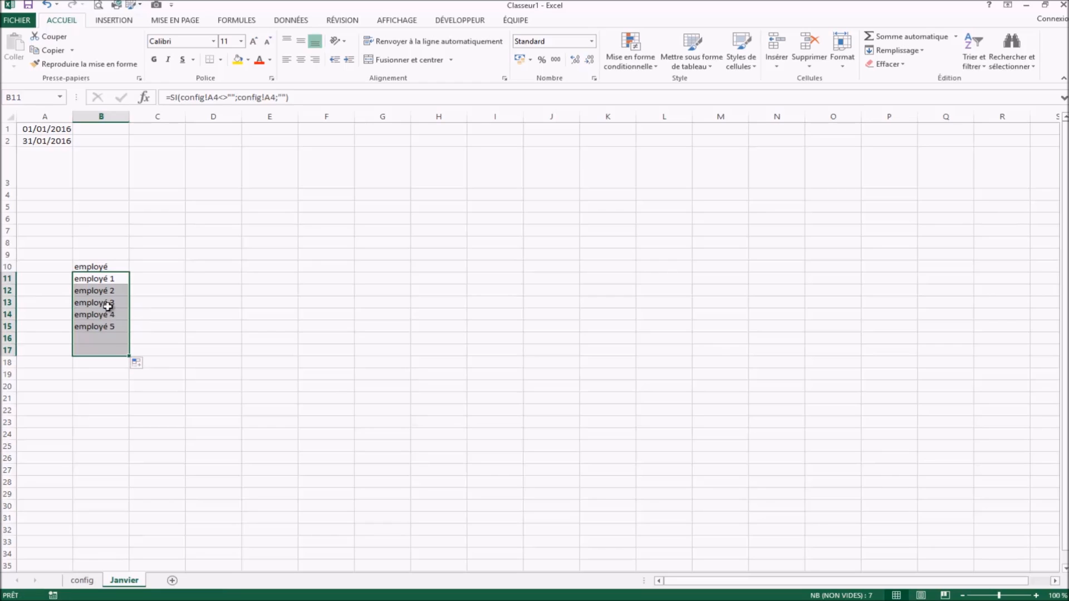
click(113, 342)
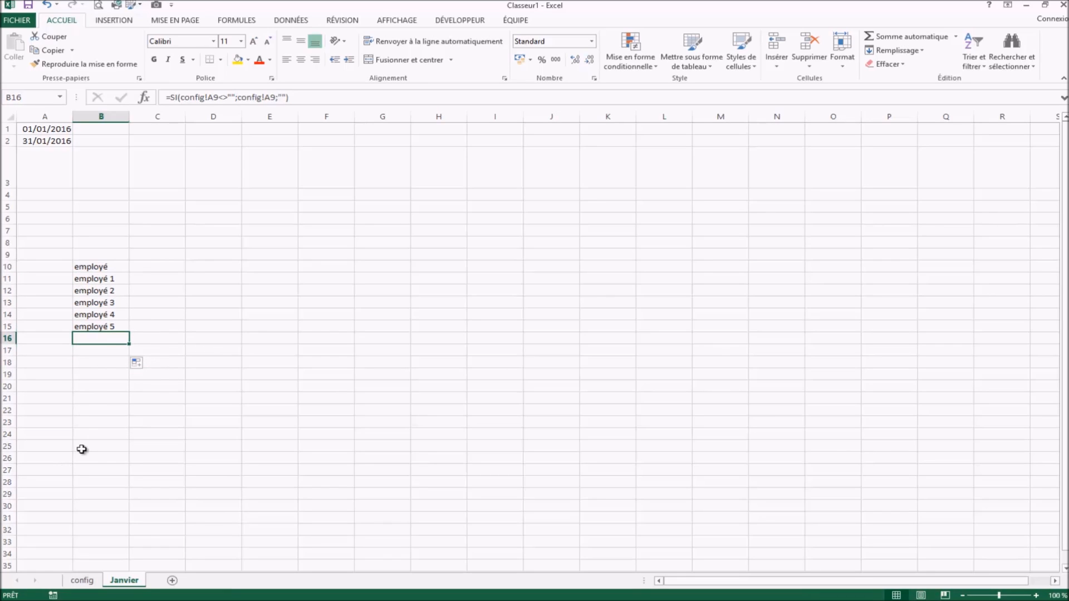
Step: Add employé 6 to the employee table in cell A9 of the config sheet
click(83, 582)
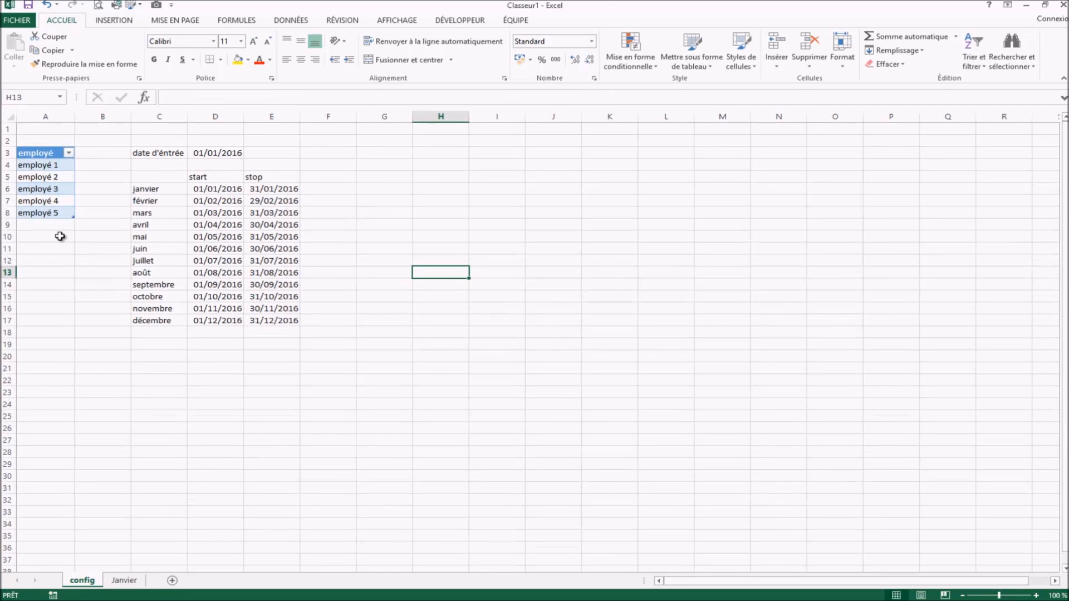
click(48, 216)
key(Down)
text(e)
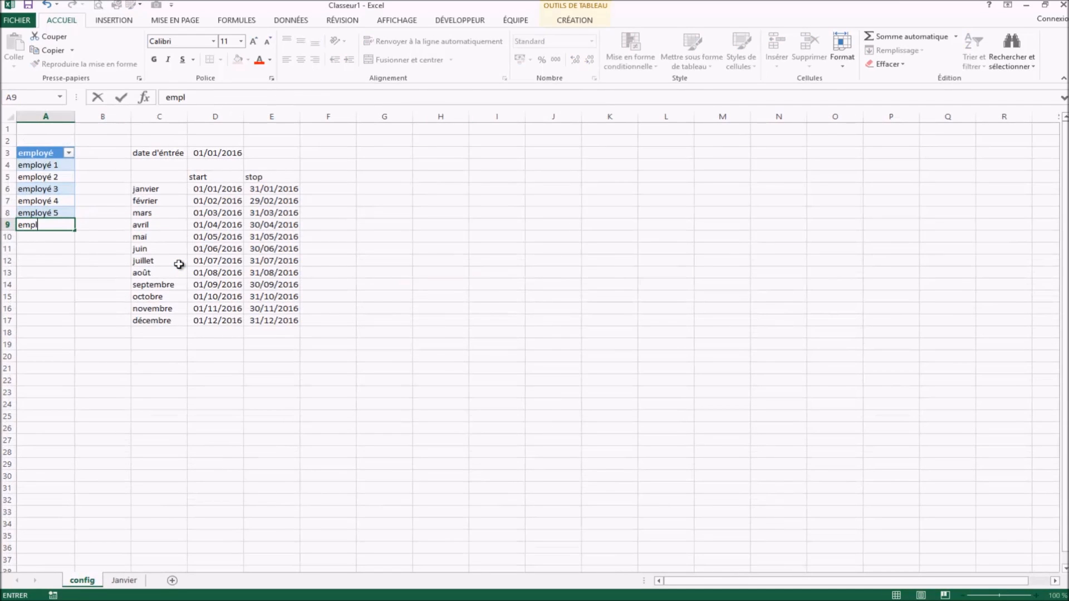
text(mployé)
key(Return)
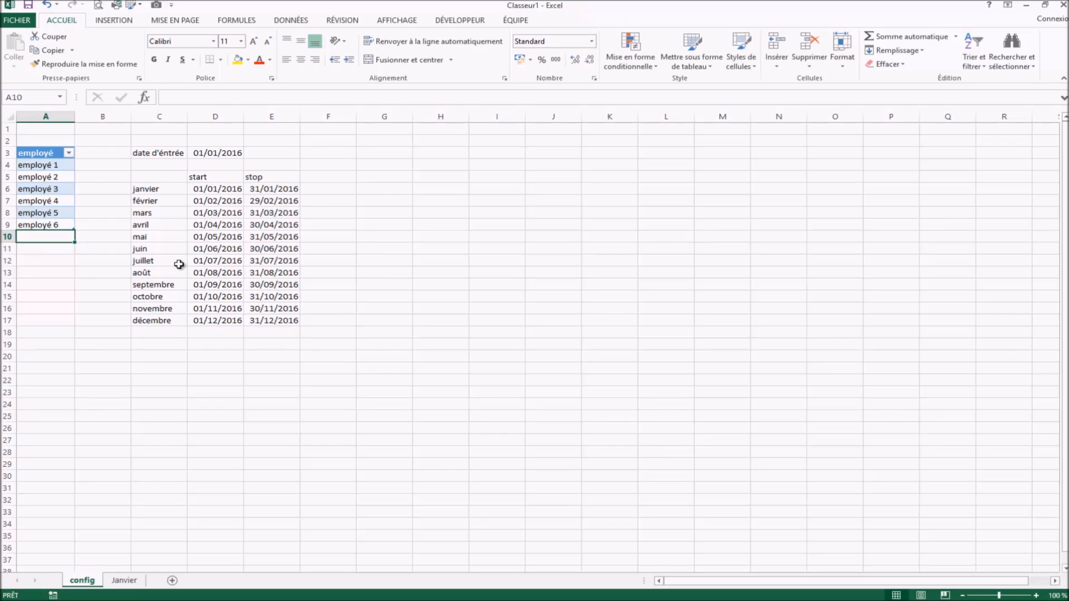
Step: Refill the employee formula on the Janvier sheet from B15 down to B16
click(124, 580)
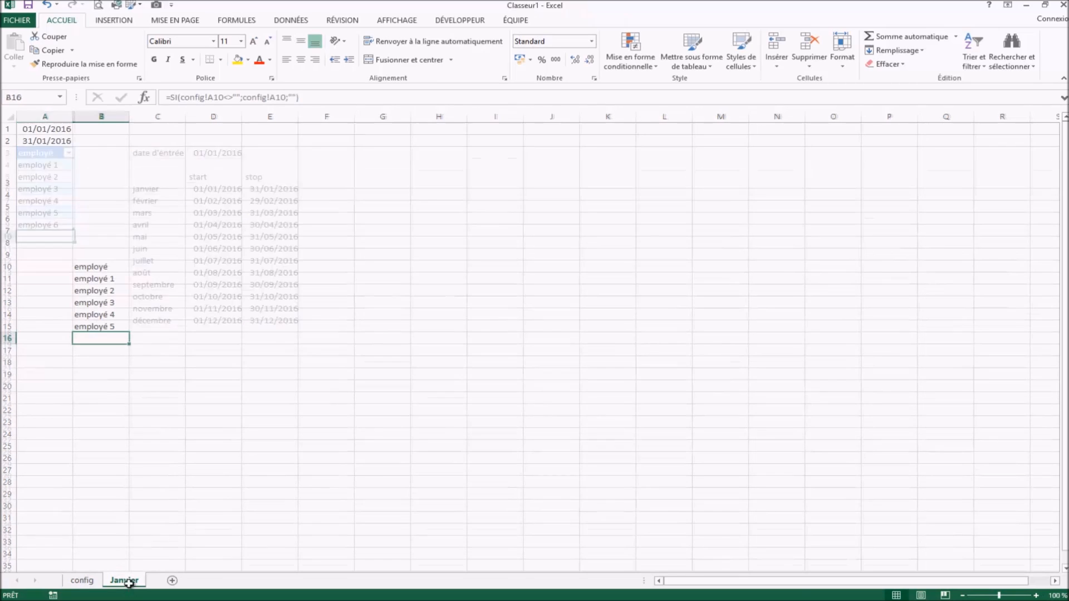
click(124, 329)
drag(129, 332, 129, 344)
click(100, 374)
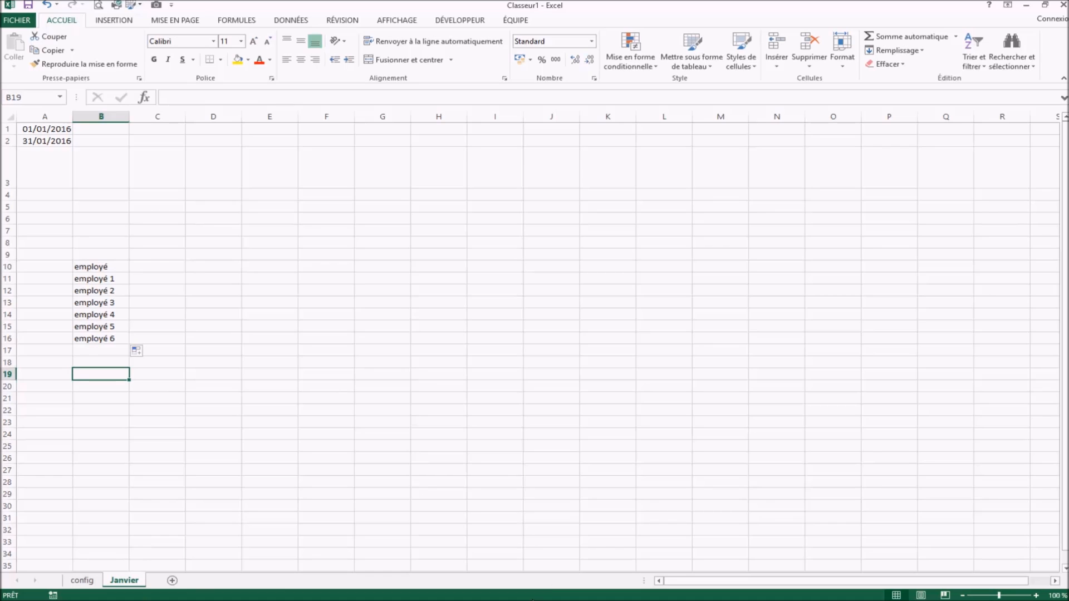
click(78, 323)
Step: Replace employé 3 in A6 of the config sheet with a first name and check the Janvier employee list
click(95, 584)
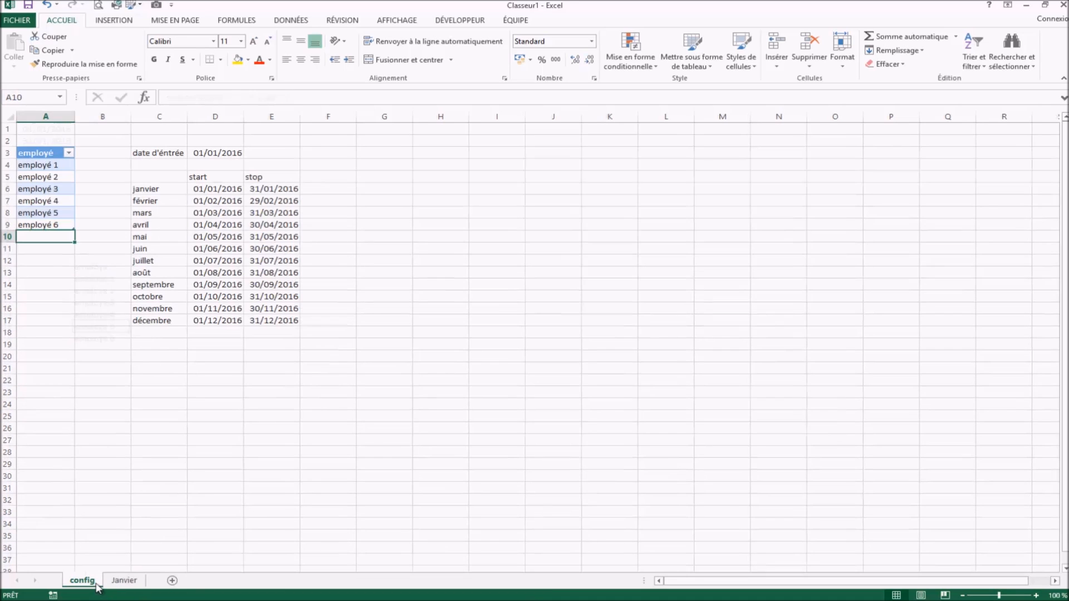
click(50, 193)
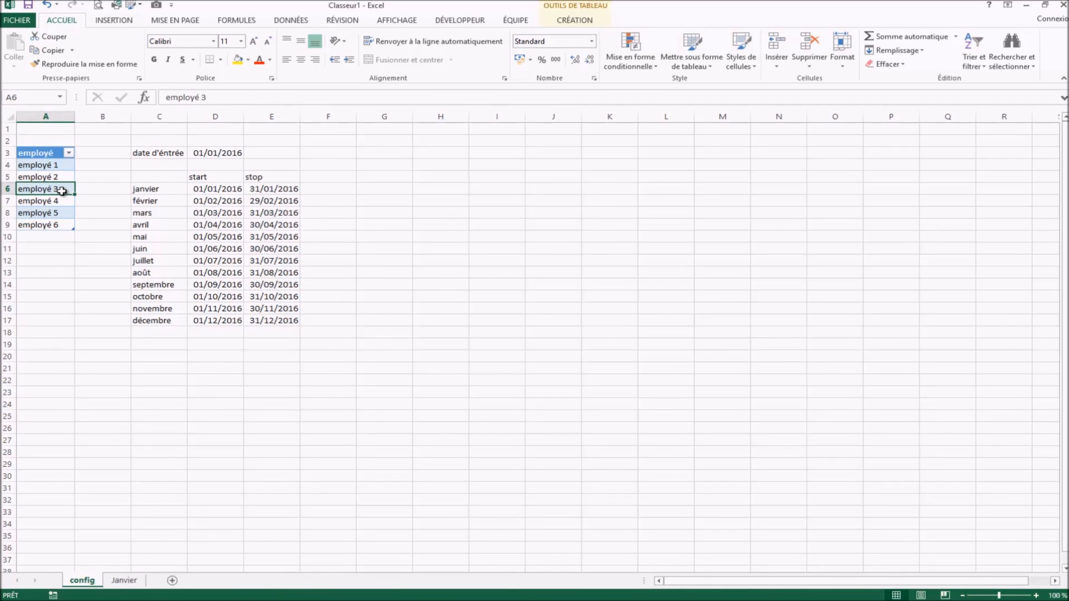
text(daniel)
key(Return)
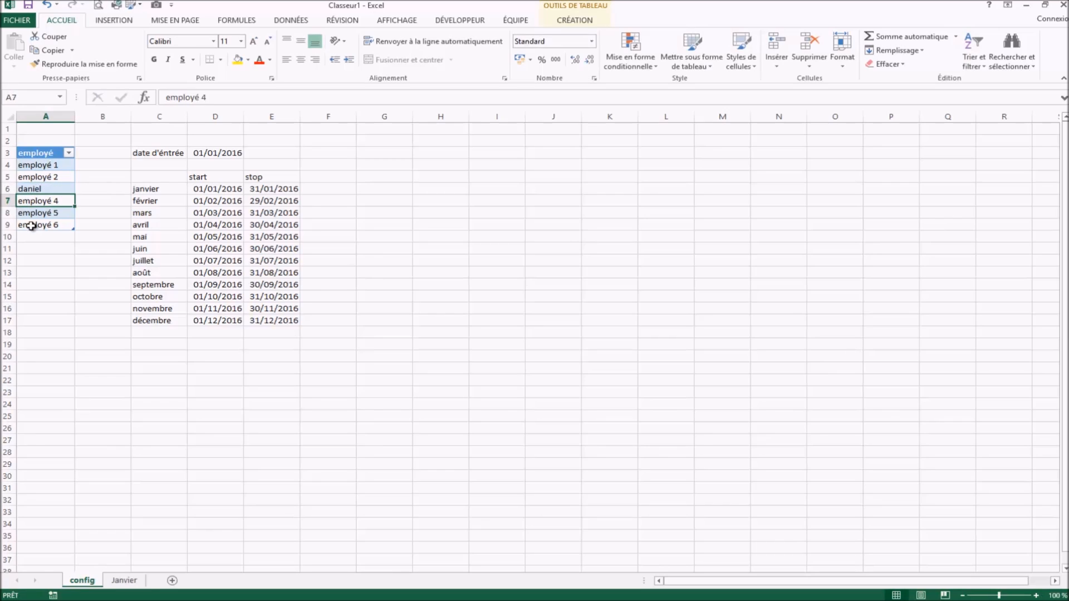
click(123, 580)
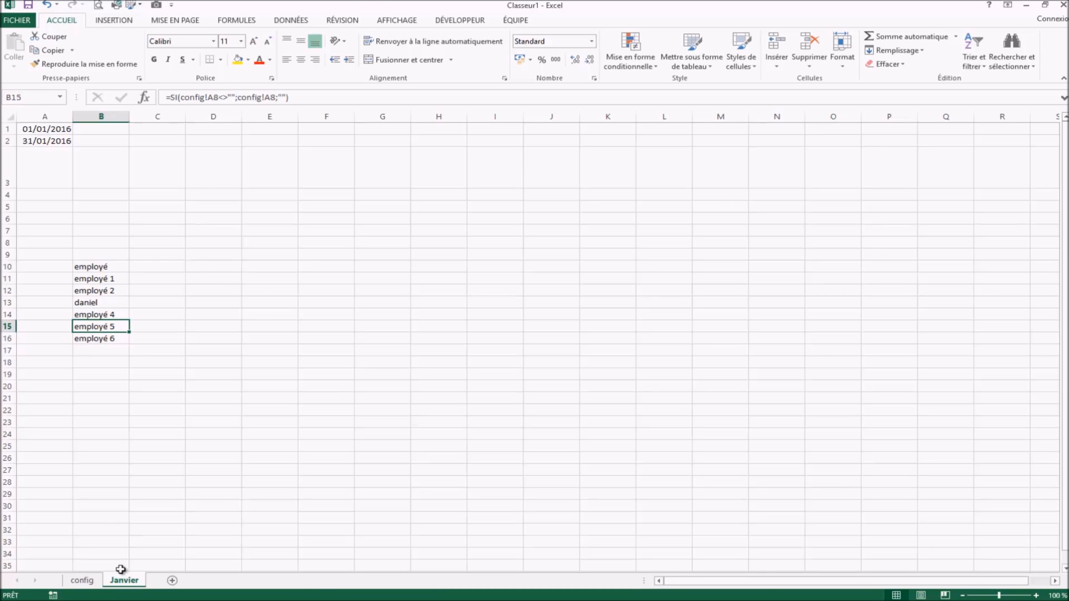
Step: Enter employé 3 in cell A6 of the config sheet and return to the Janvier sheet
click(89, 580)
click(23, 190)
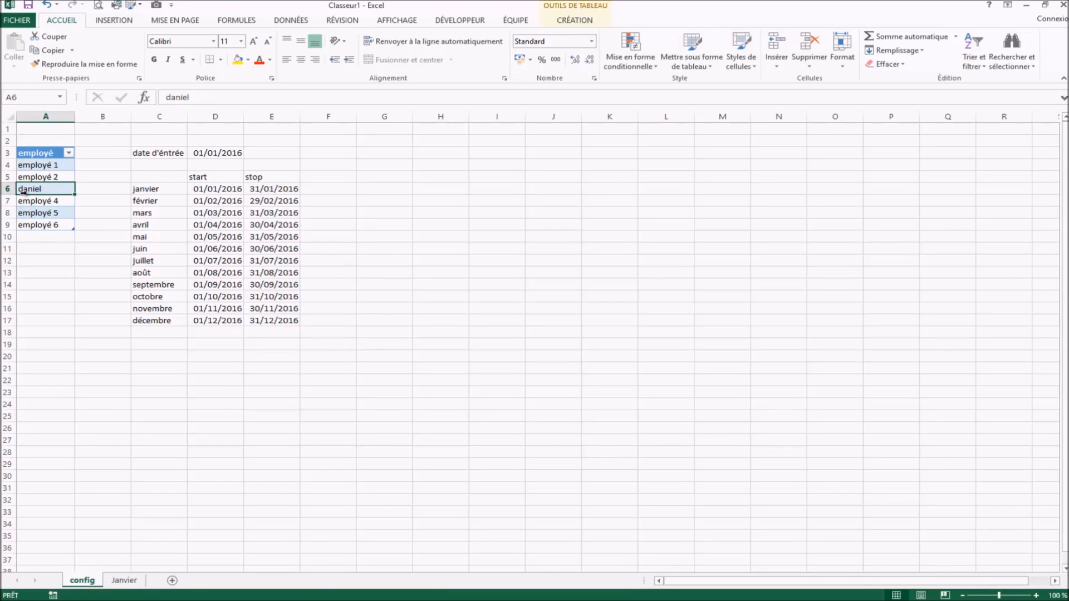
text(empl)
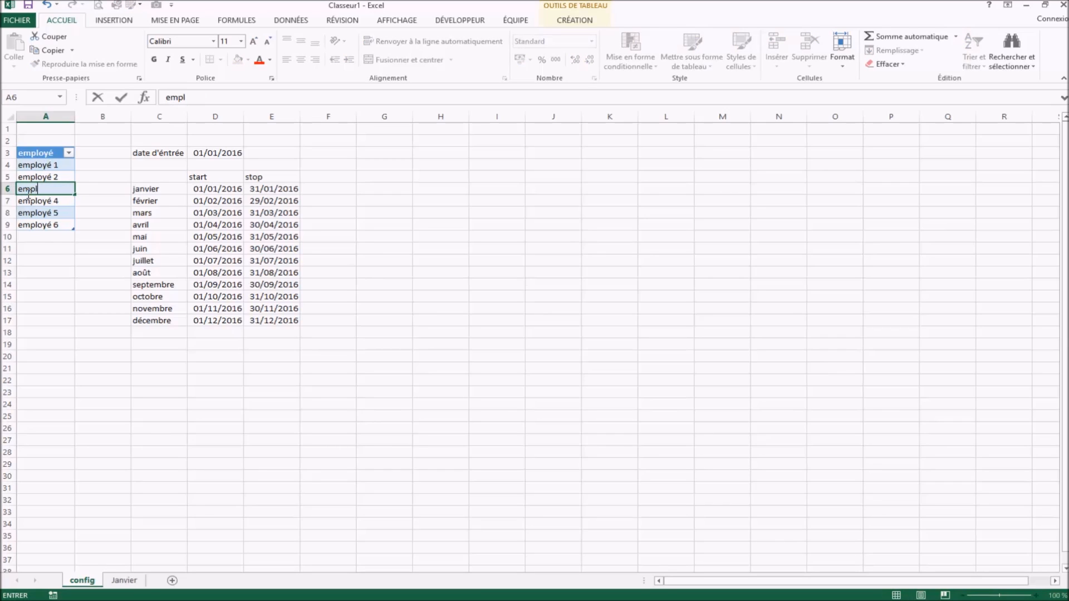
text(oyé 3)
key(Return)
click(125, 582)
Step: Enter the heading Maladie in C9 of the Janvier sheet and move it down to C10, beside the employé heading
click(349, 366)
click(157, 267)
click(158, 253)
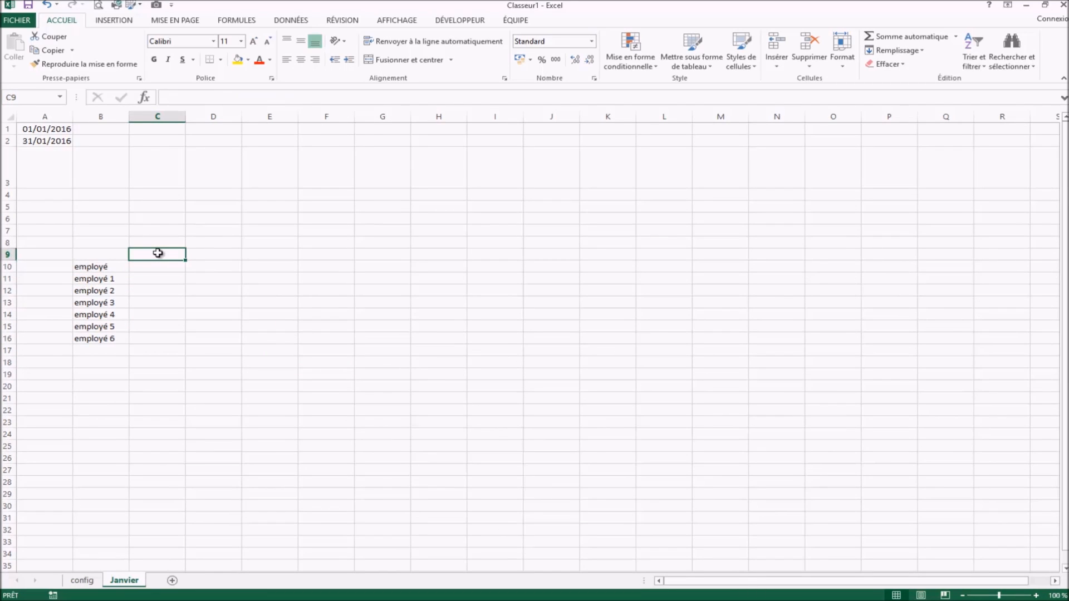
text(Maladie)
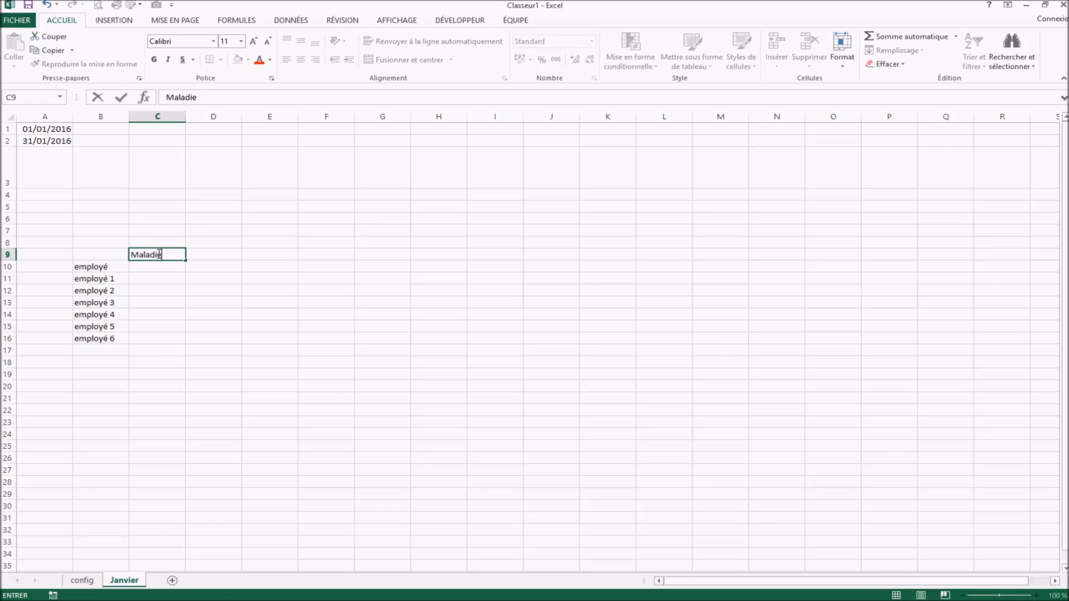
key(Tab)
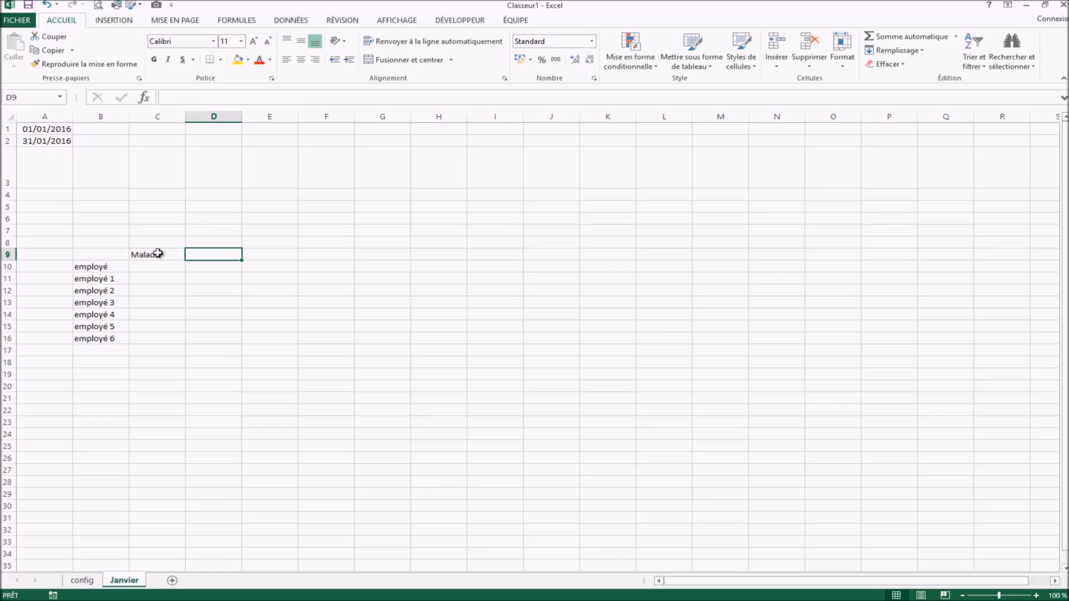
click(158, 254)
mouse_move(160, 262)
mouse_down()
mouse_move(165, 277)
mouse_move(160, 267)
mouse_up()
Step: Enter the headings Congé in D10 and RTT in E10 of the Janvier sheet
click(214, 266)
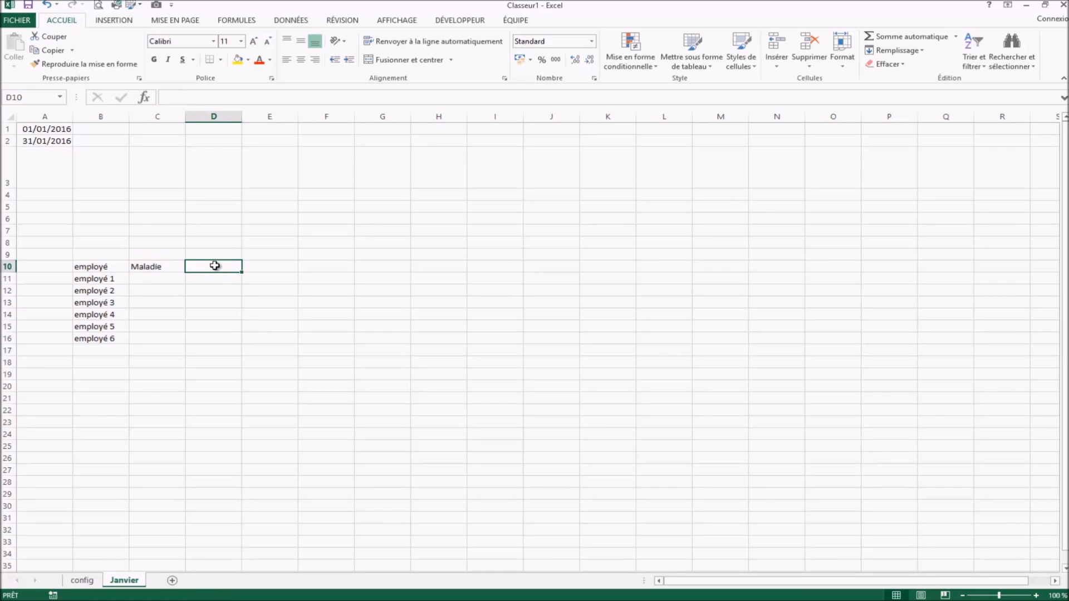
text(COngé)
key(Tab)
text(R)
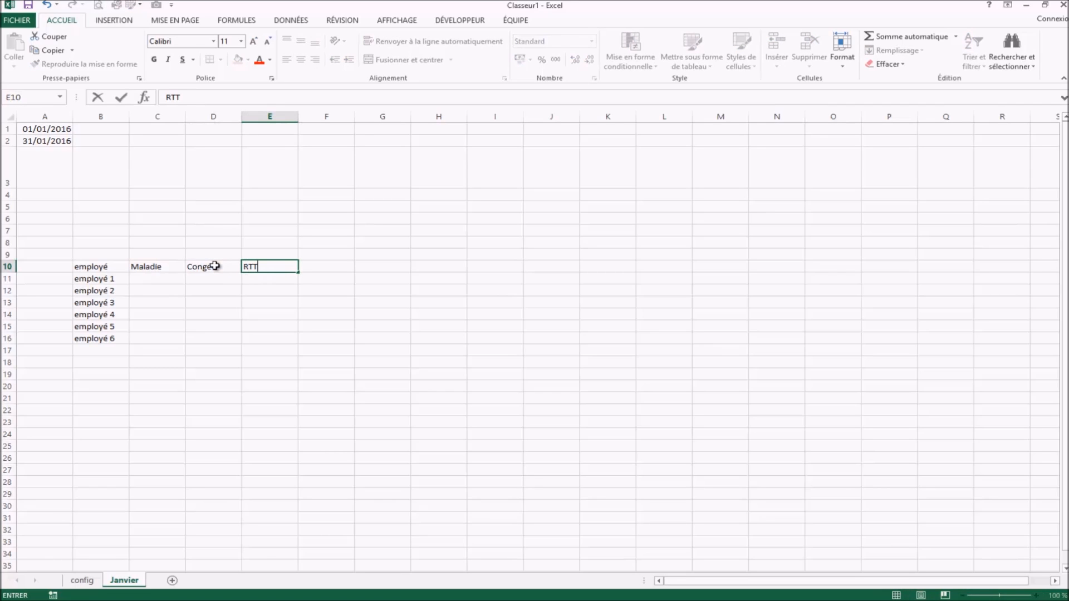
text(TT)
click(410, 305)
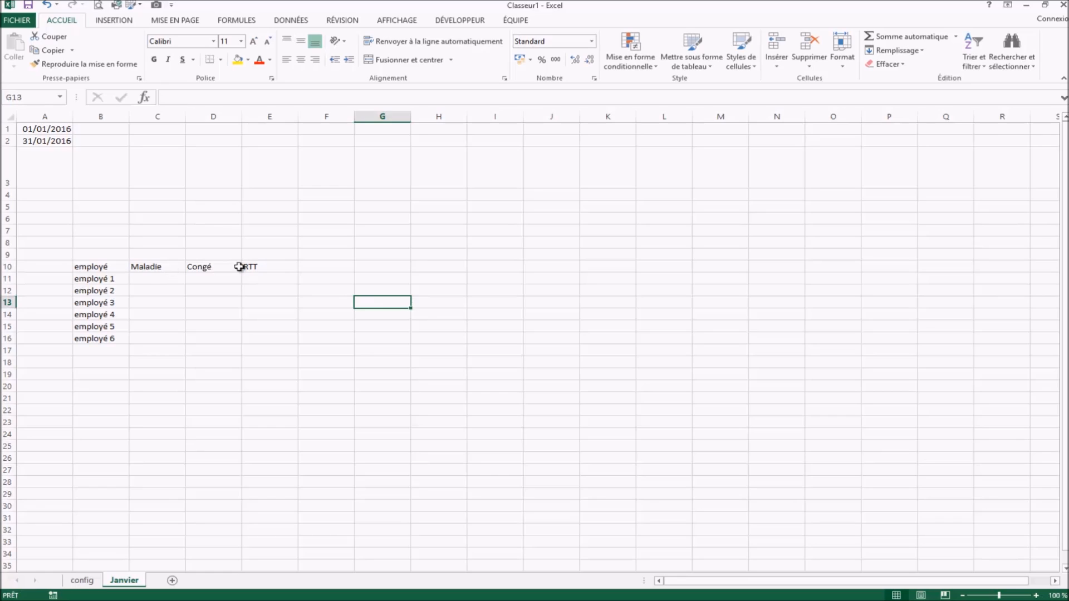
click(328, 269)
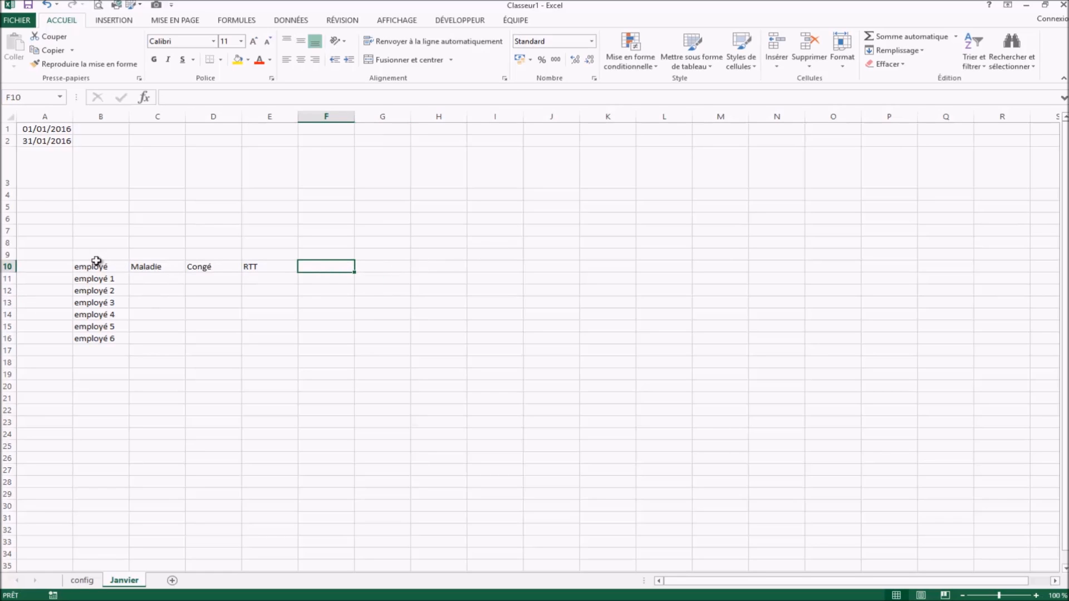
click(263, 311)
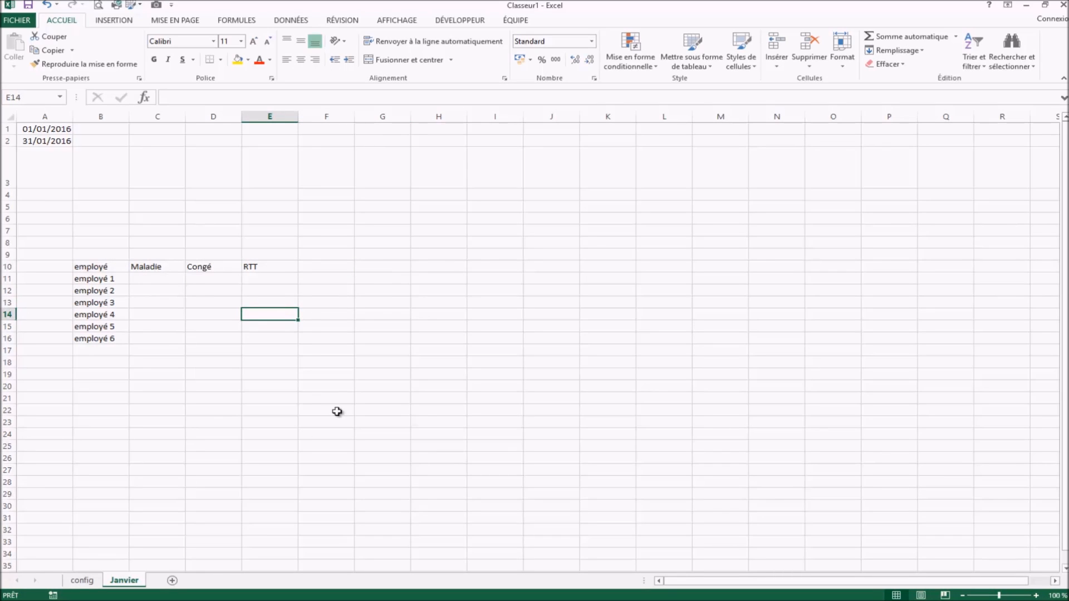
drag(269, 240, 292, 232)
click(279, 176)
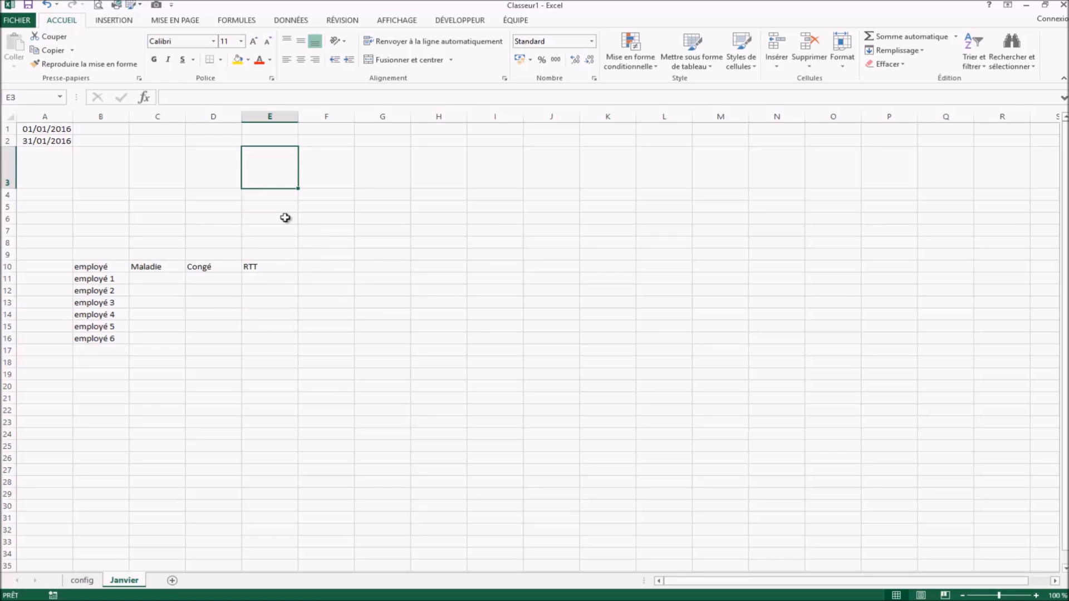
Step: Enter the formula =A1 in F3 to pull in the month's start date, and check the formulas in F3 and A1
click(338, 166)
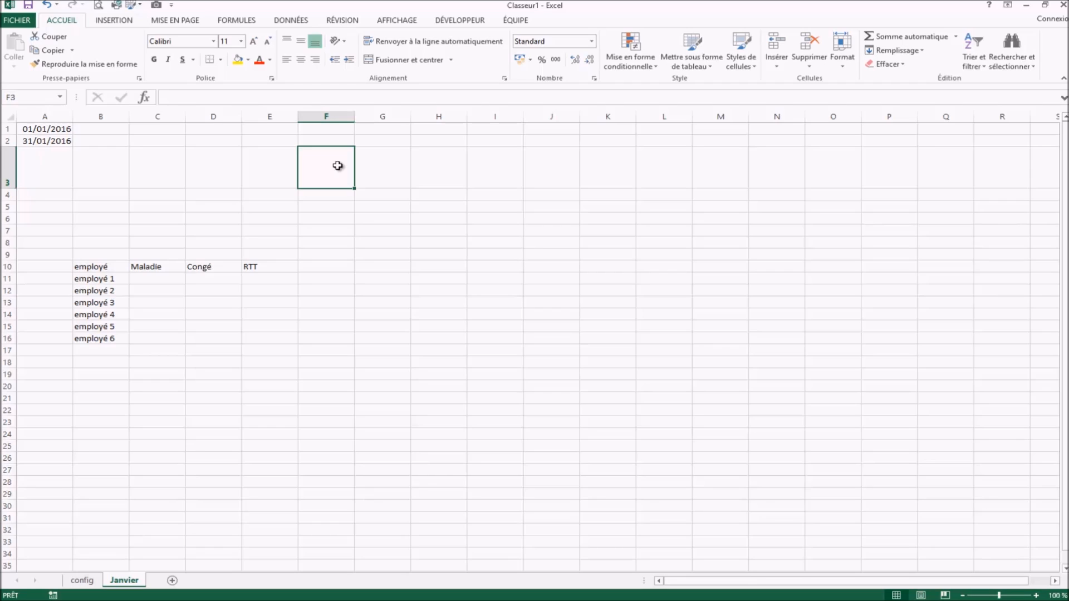
text(=)
click(54, 131)
key(Return)
key(Right)
key(Up)
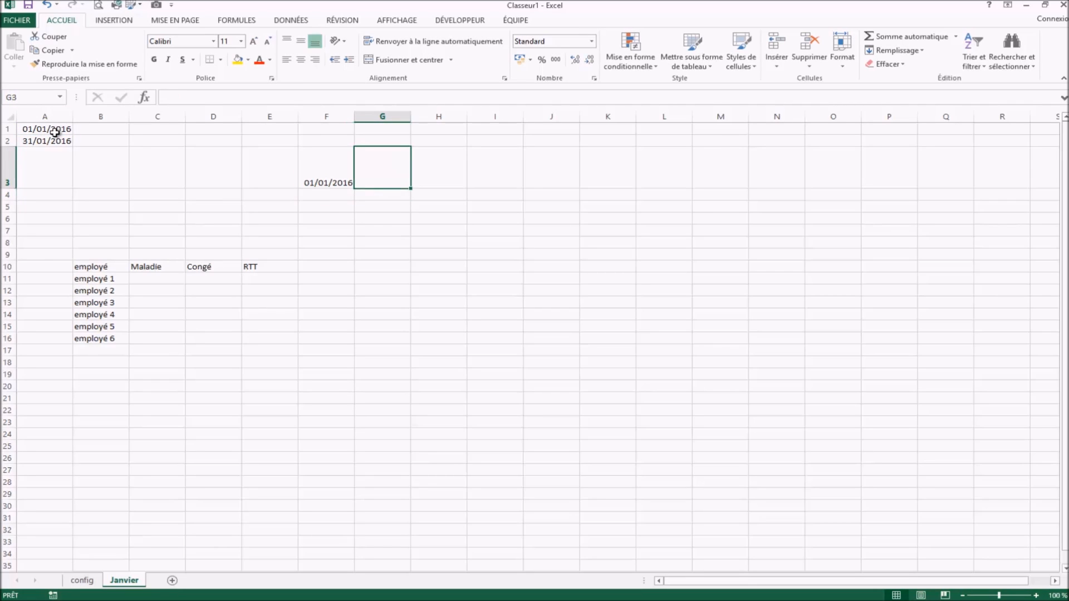
click(328, 175)
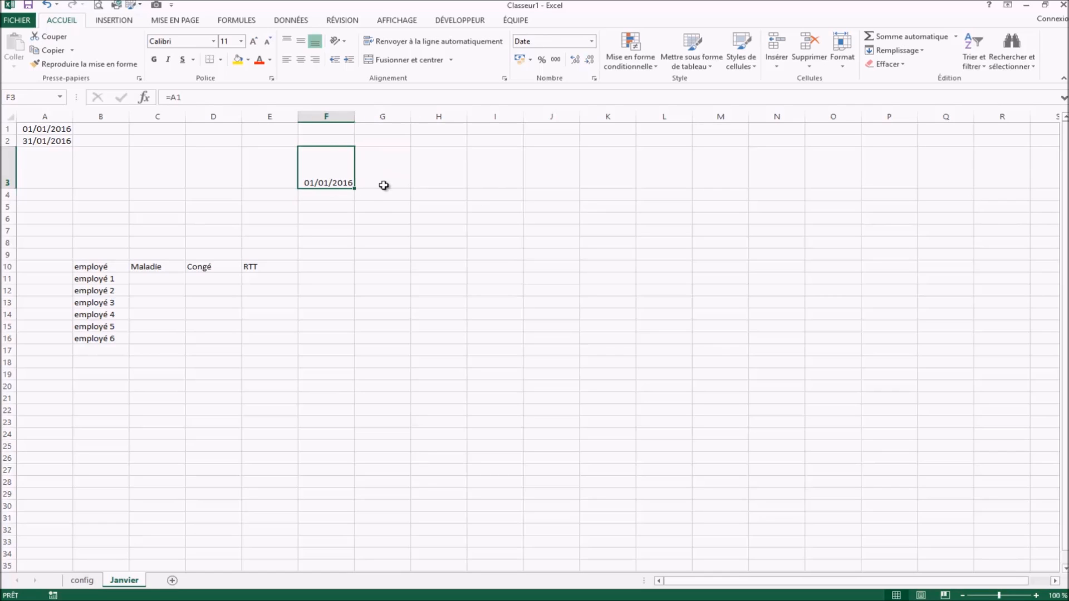
click(417, 273)
click(304, 170)
click(48, 129)
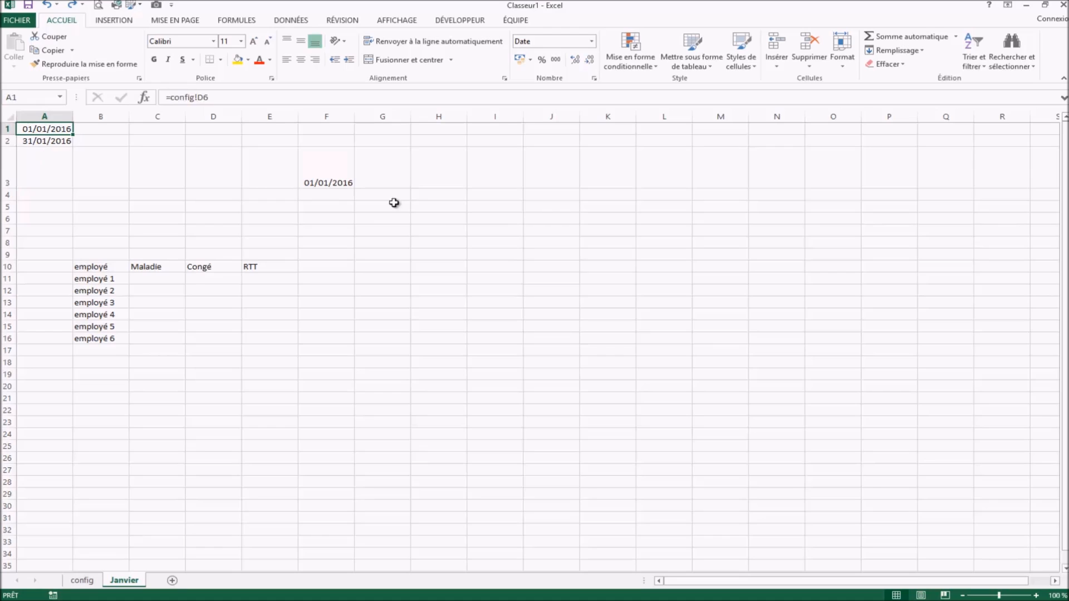
Step: Enter the formula =F3+1 in G3 to produce the following day's date
click(376, 179)
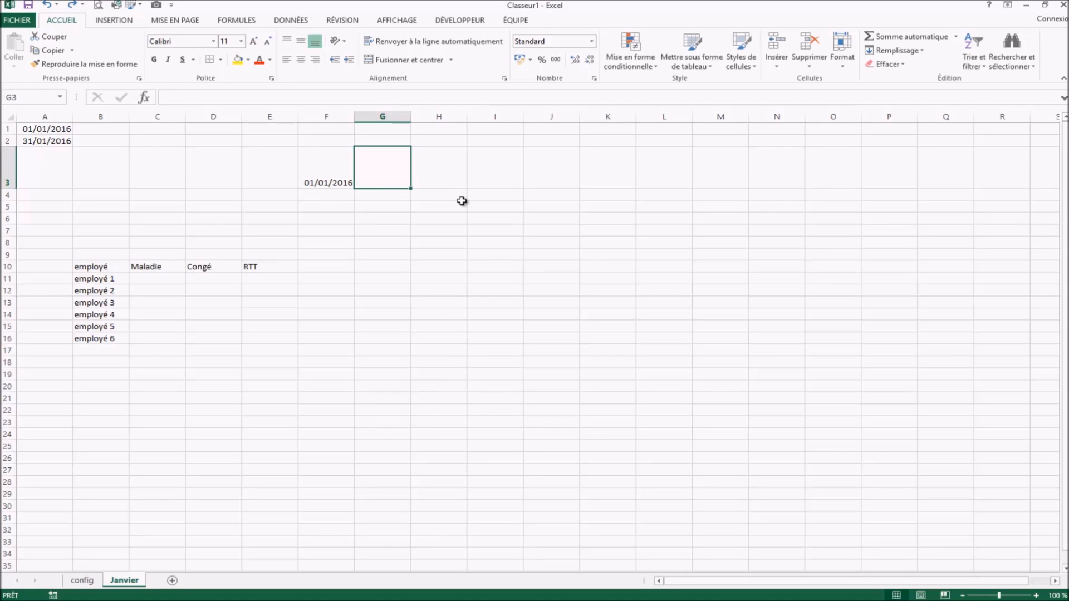
text(=)
click(327, 179)
text(+1)
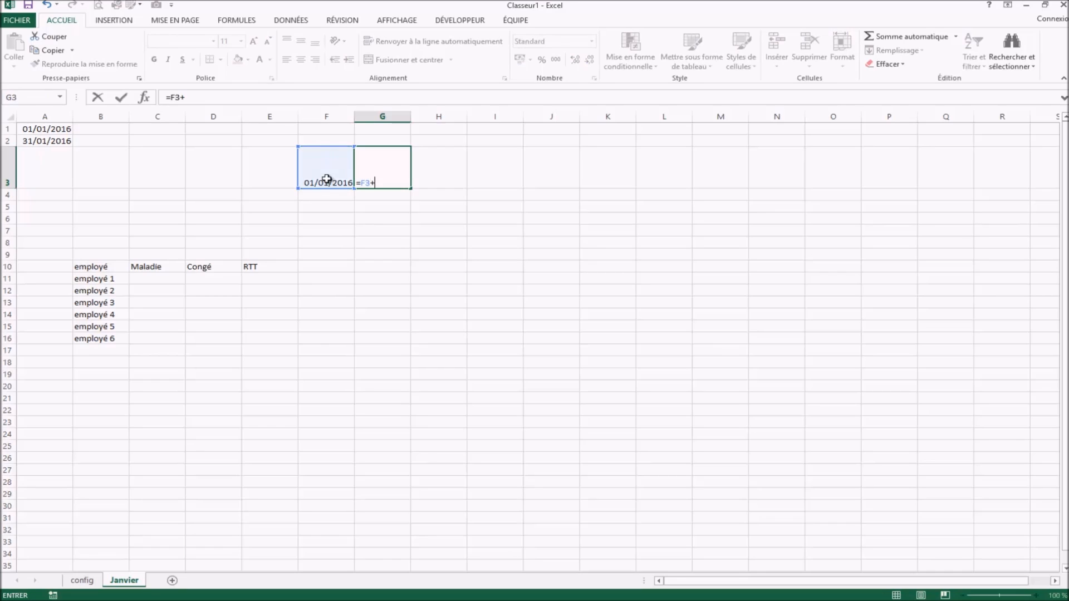
key(Return)
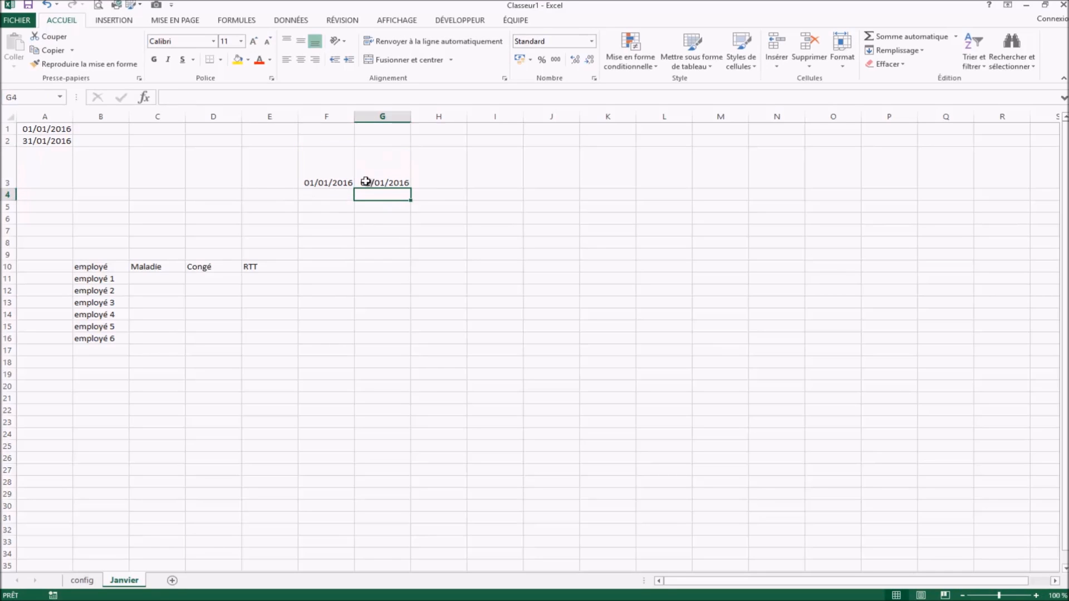
Step: Fill the date formula from G3 across row 3 to AJ3, through 31/01/2016
click(406, 178)
drag(411, 189, 131, 187)
drag(952, 585, 676, 580)
Step: Set the text orientation of the dates in F3:AJ3 to 90 degrees and heighten row 3 slightly to fit them
drag(325, 170, 1012, 169)
right_click(968, 171)
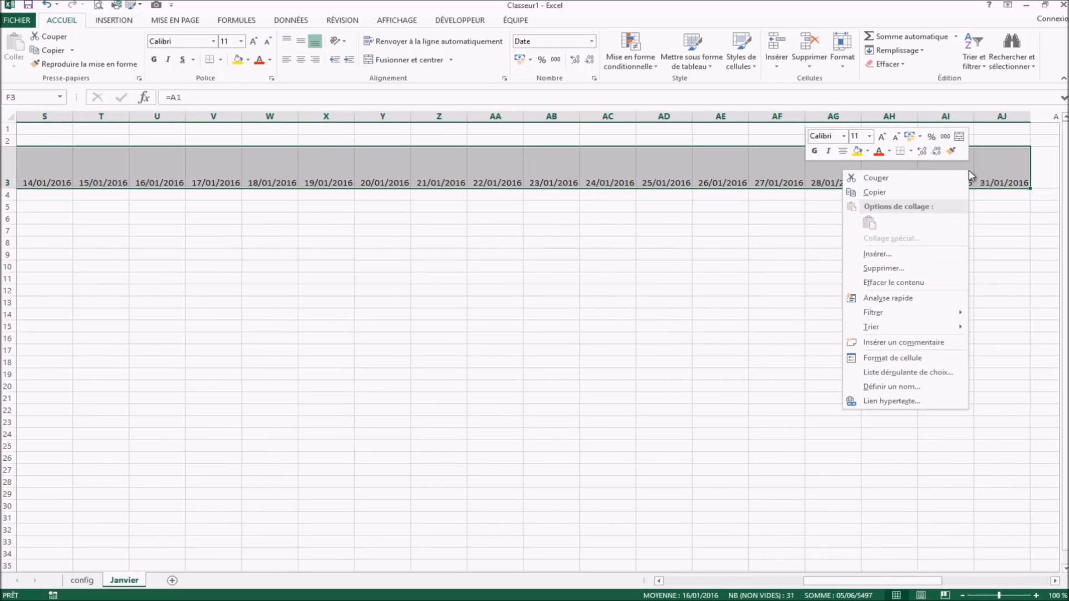
click(885, 358)
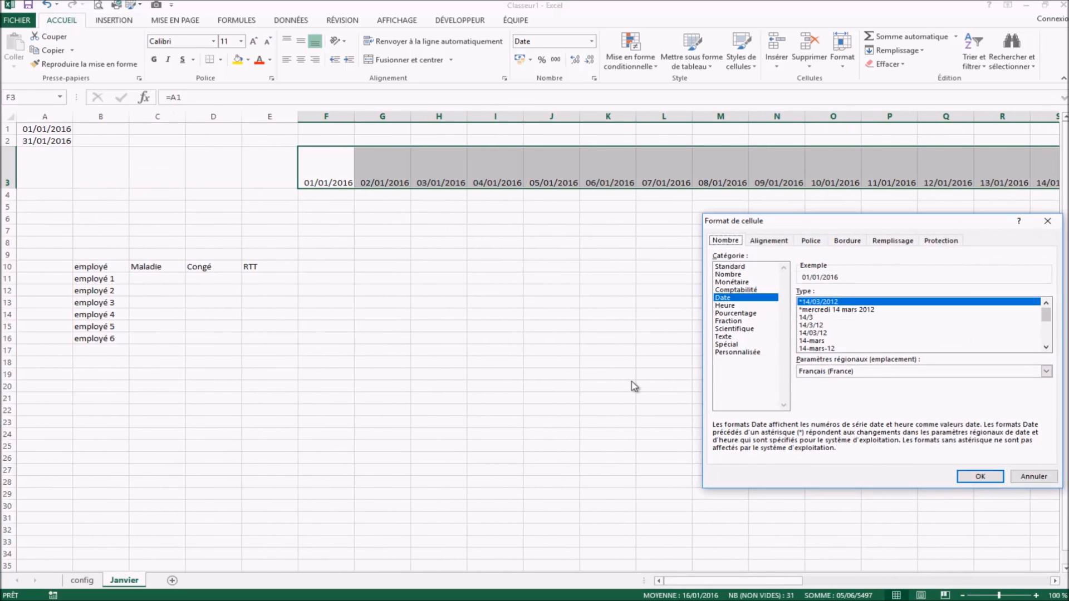
click(768, 242)
drag(1045, 307, 1006, 270)
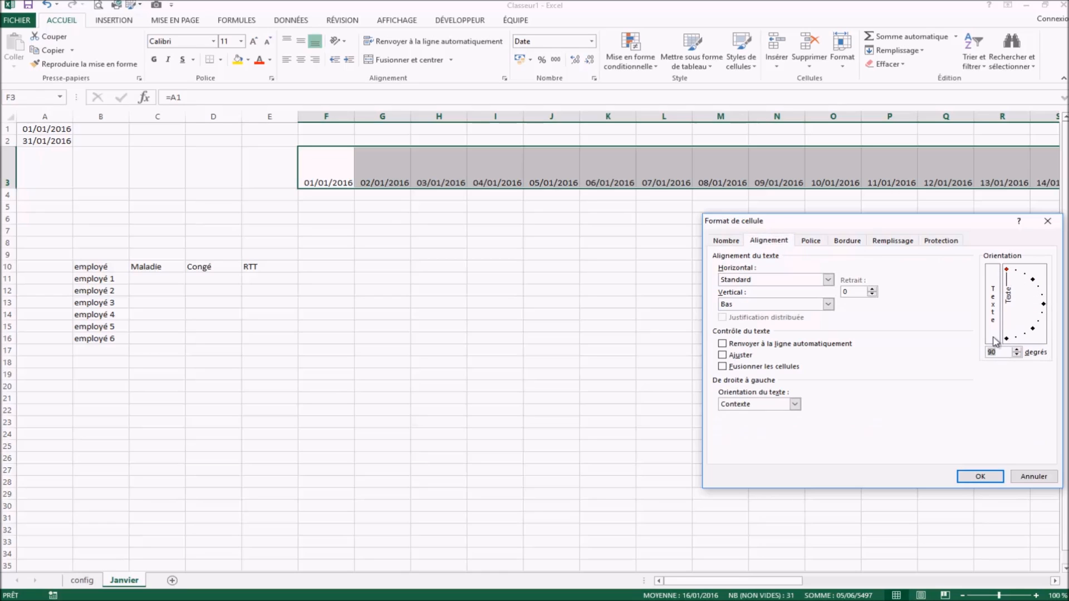
click(983, 473)
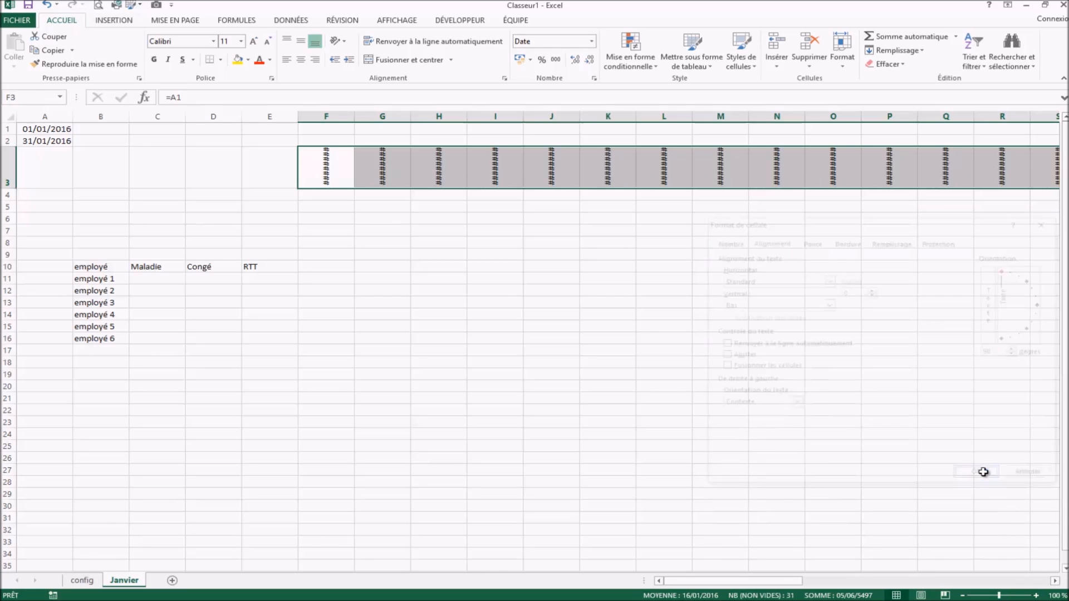
drag(6, 190, 7, 202)
click(495, 254)
Step: AutoFit the widths of columns F through AJ to the rotated dates
drag(336, 116, 518, 184)
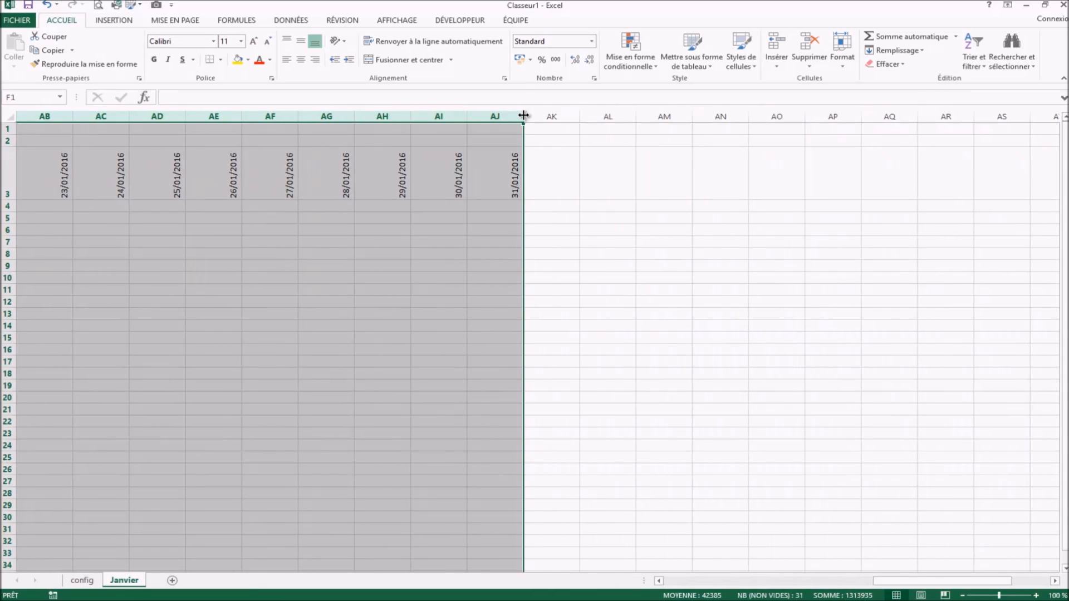
click(523, 115)
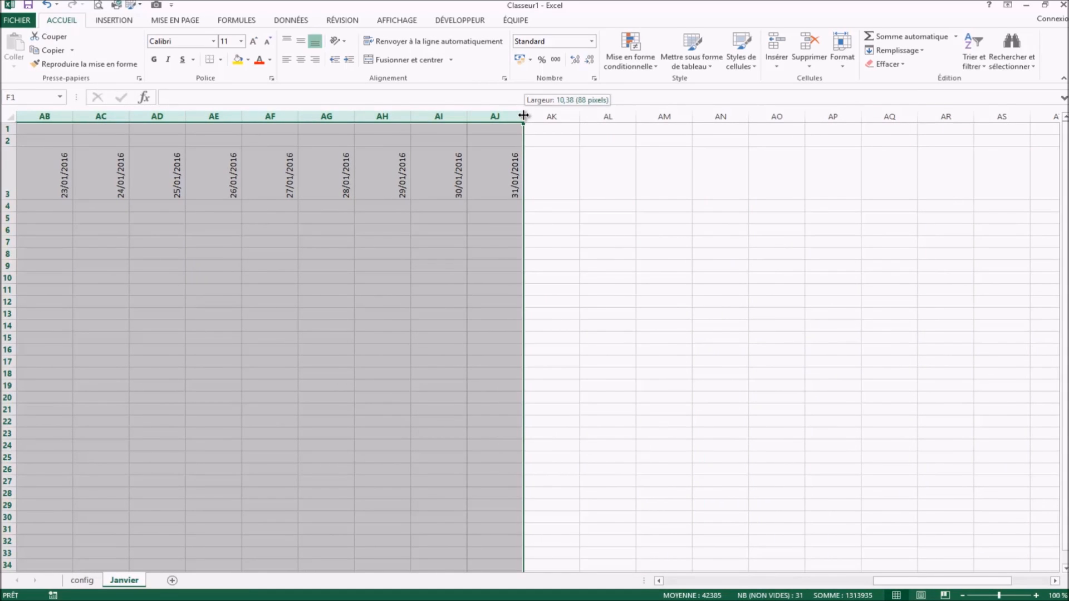
drag(515, 116, 348, 120)
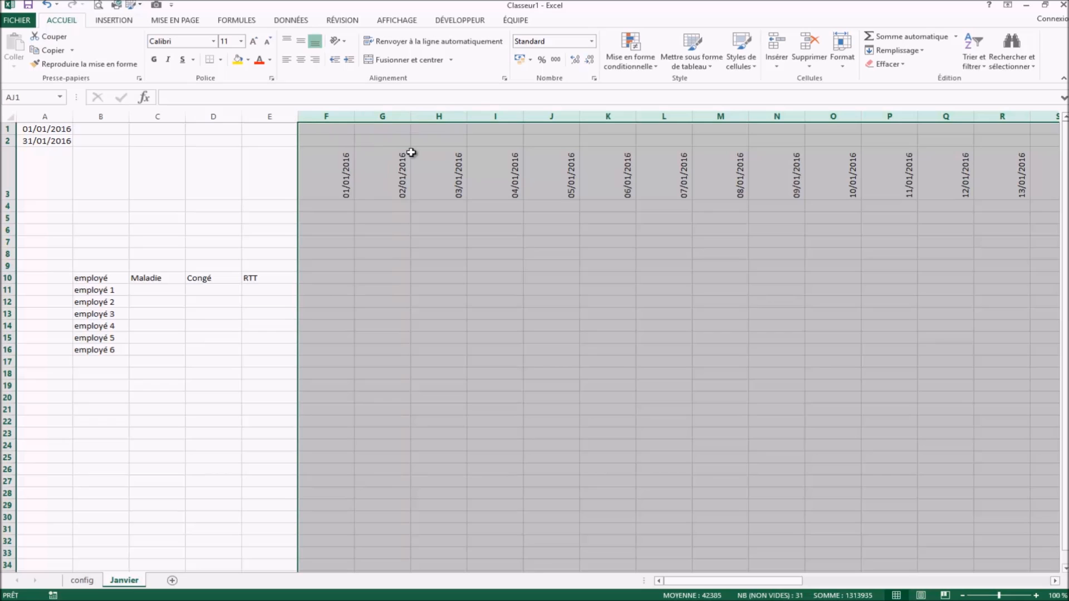
double_click(408, 116)
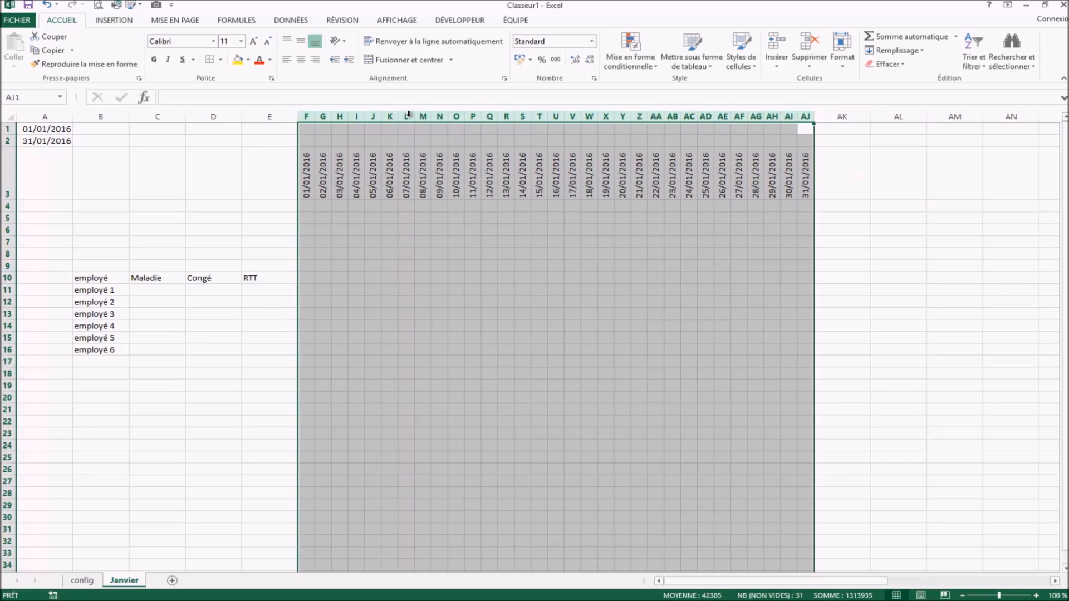
click(512, 300)
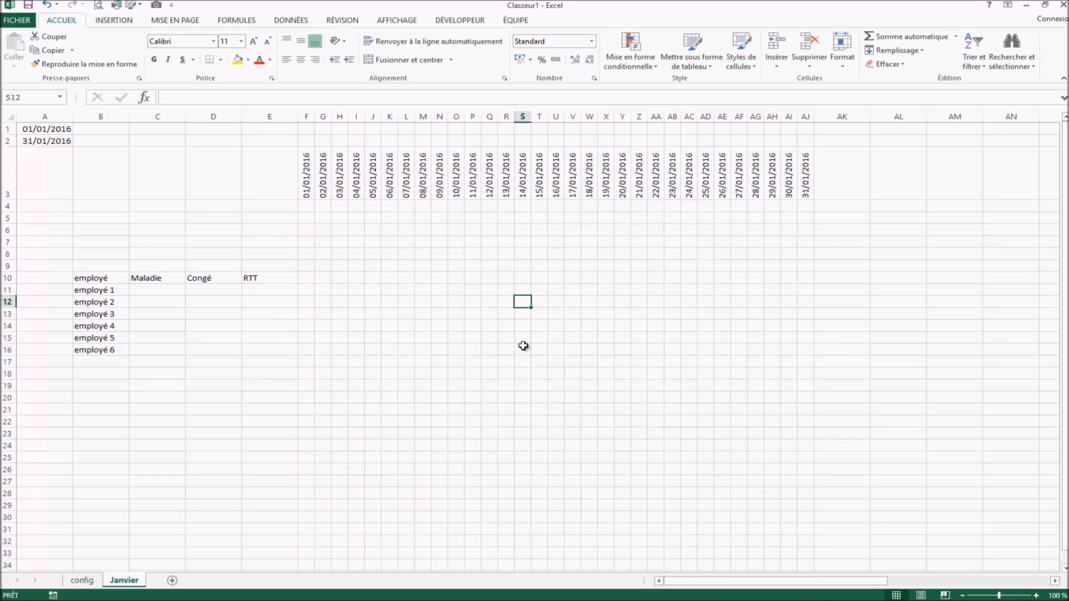
click(303, 282)
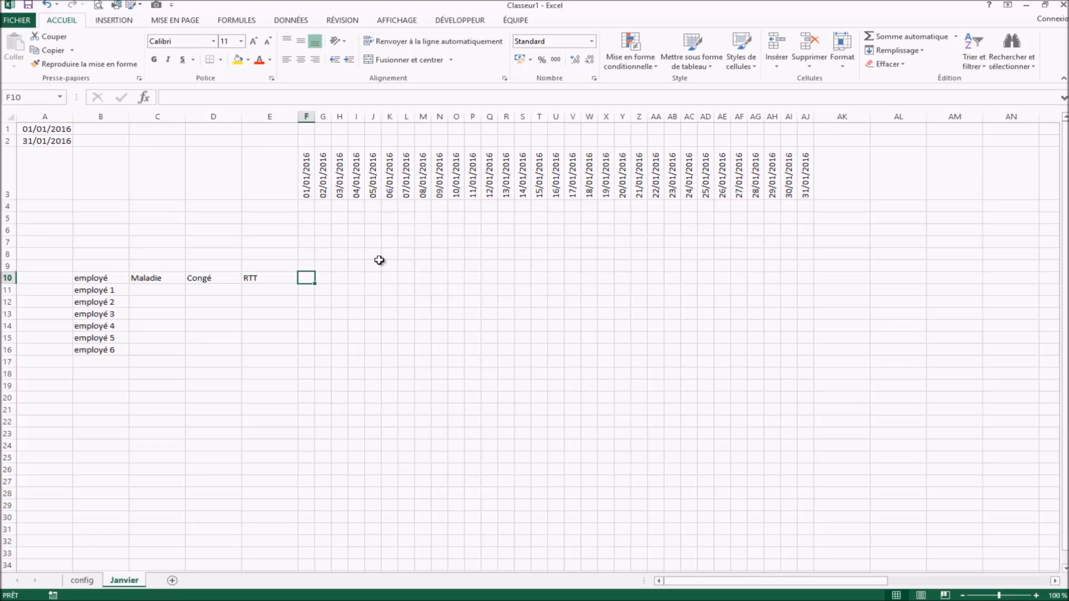
click(310, 264)
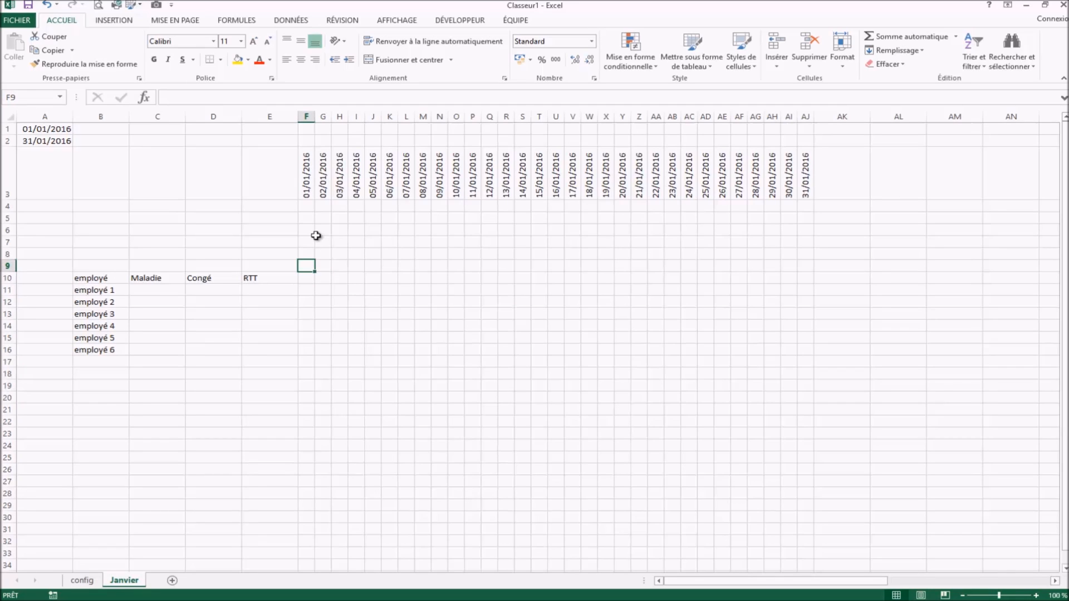
click(313, 189)
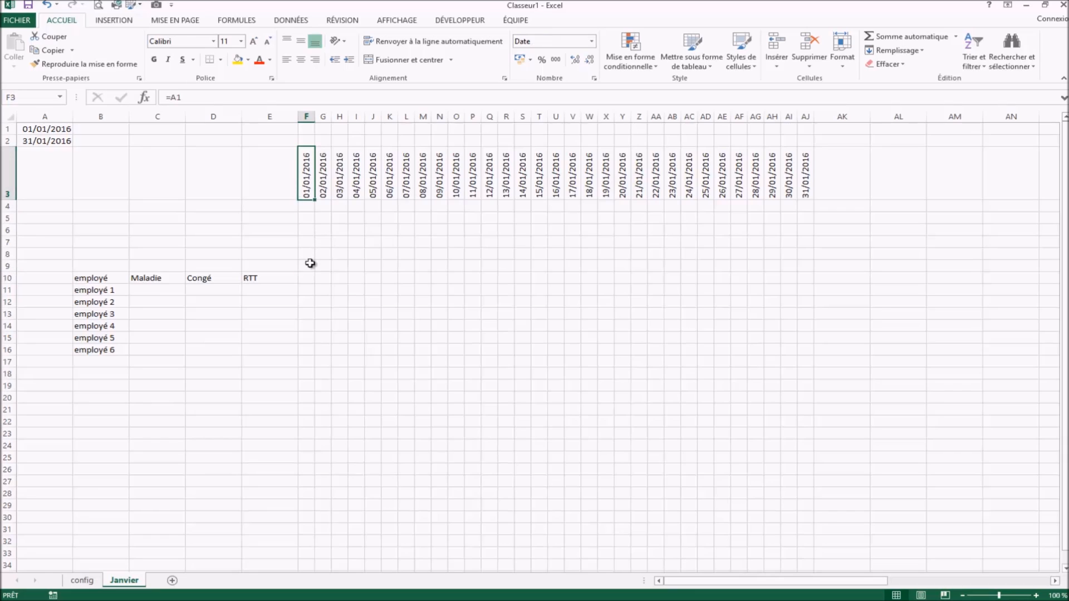
click(307, 265)
click(323, 267)
click(354, 268)
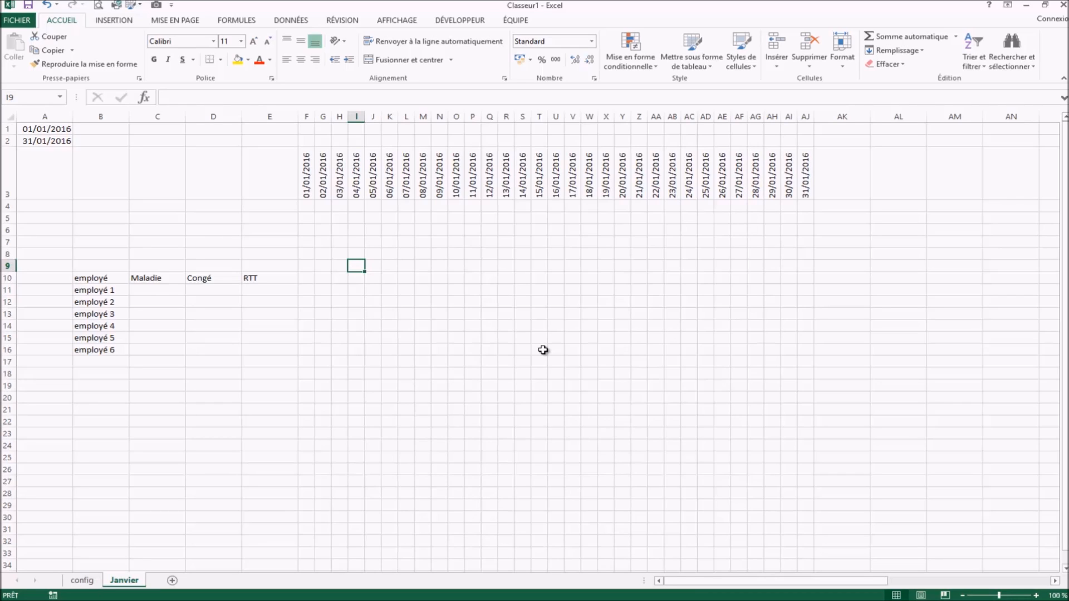
Step: Enter =JOUR(F3) in F9 and fill it across row 9 to AJ9 to give each date's day number
click(308, 277)
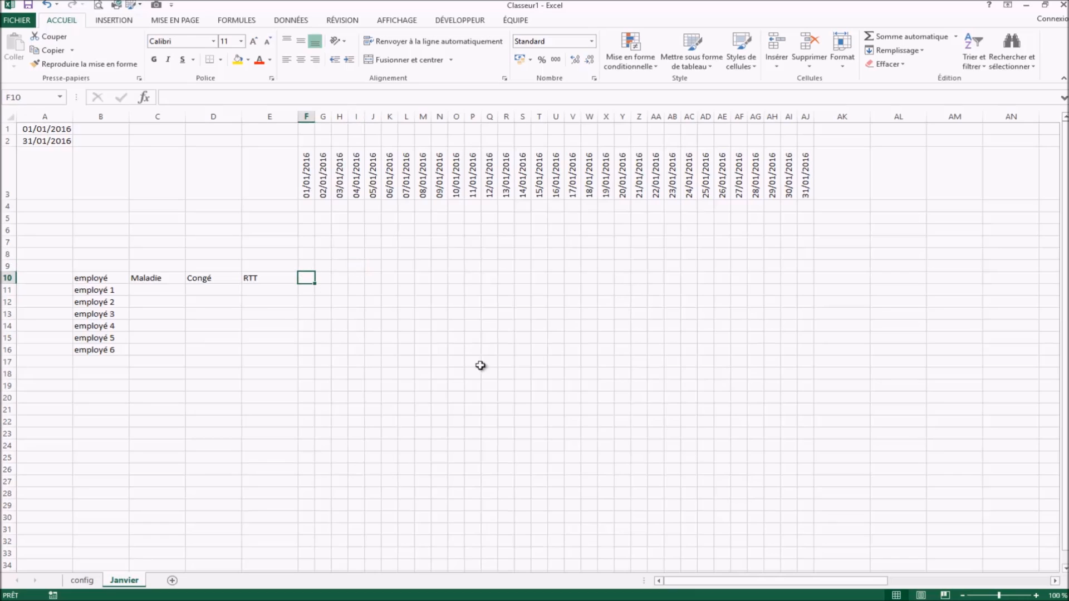
key(Up)
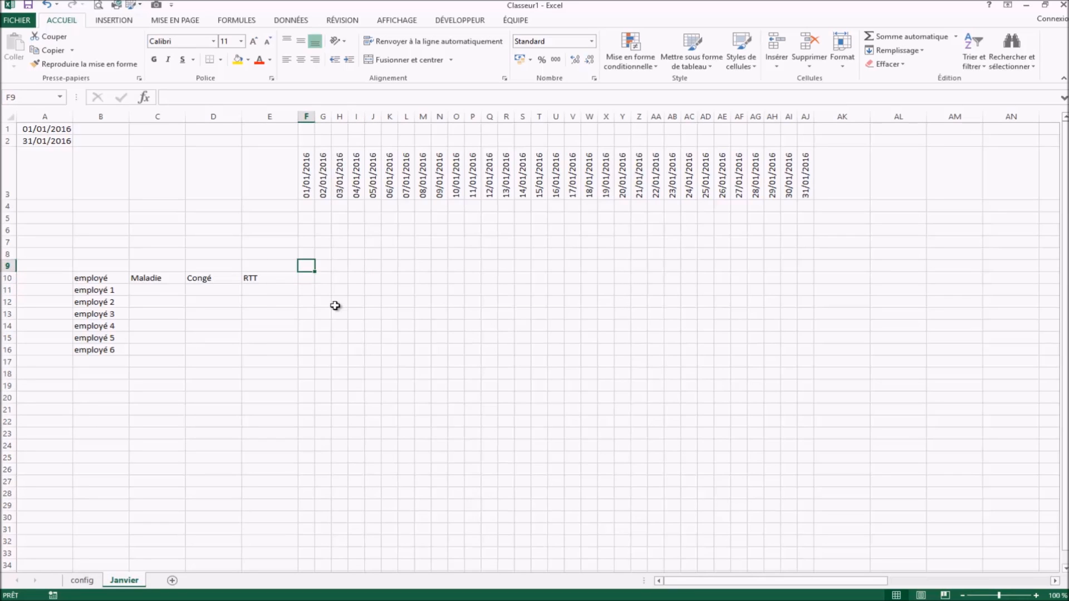
text(=jour)
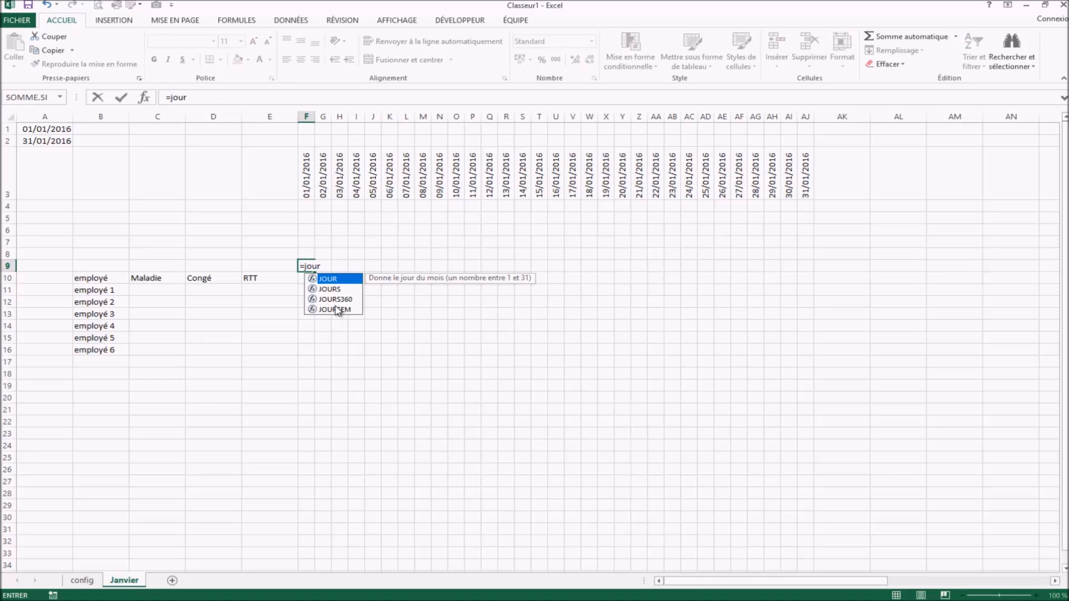
text(()
click(307, 178)
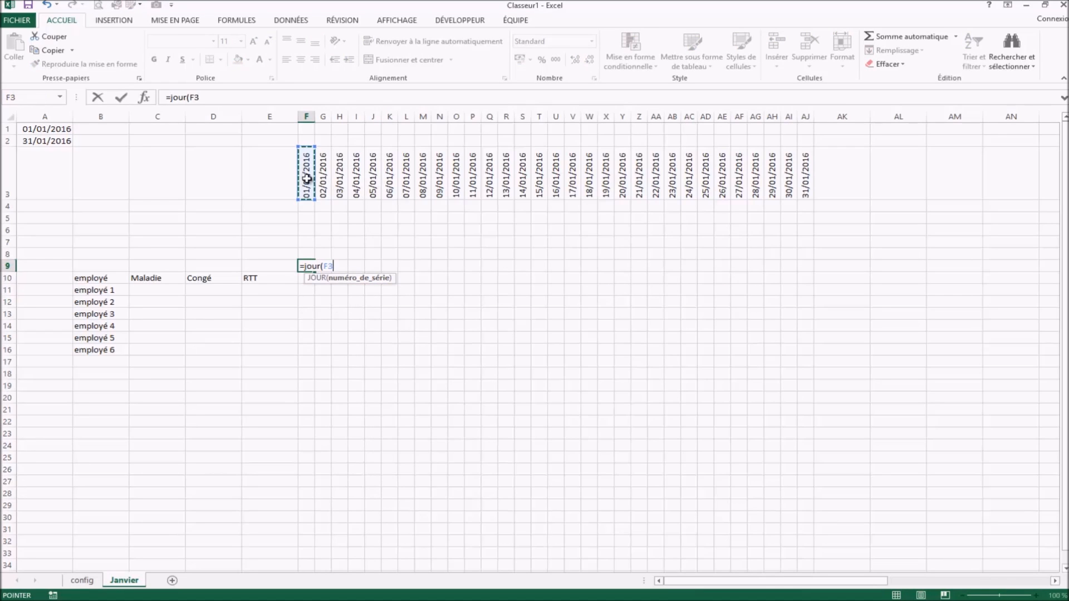
key(Return)
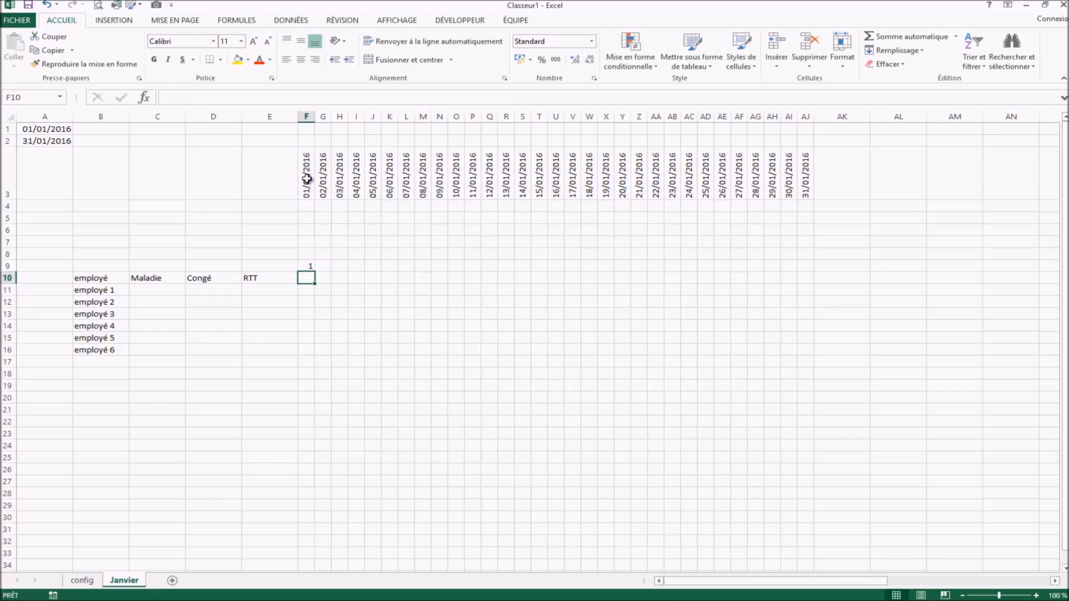
click(307, 267)
drag(314, 271, 807, 262)
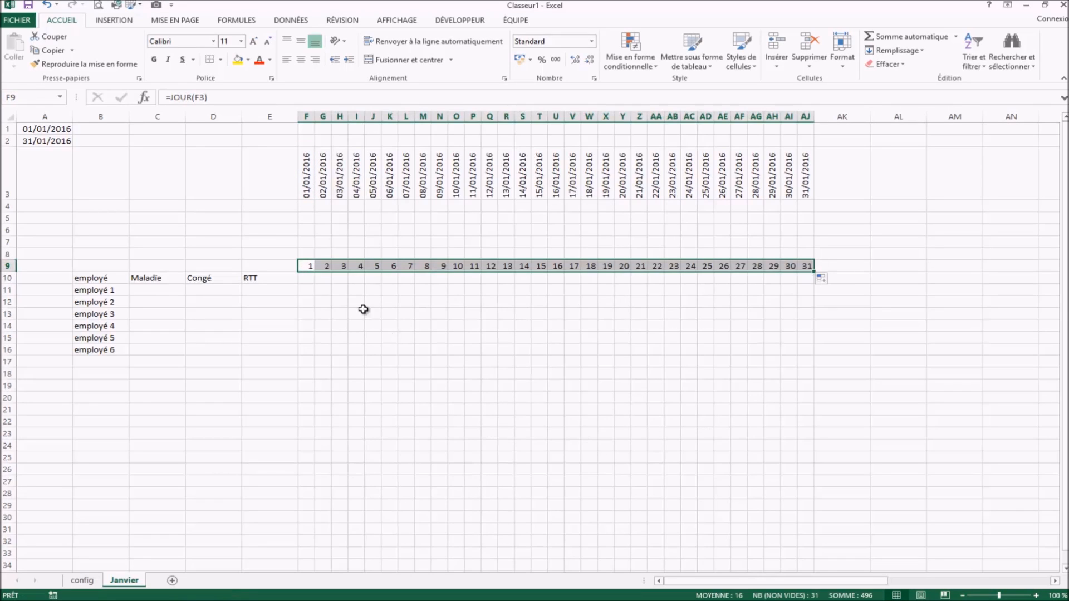
Step: Examine the day numbers in row 9 cell by cell against the dates in row 3
click(356, 290)
click(309, 266)
click(324, 267)
click(341, 268)
click(358, 268)
click(374, 268)
click(390, 268)
click(407, 267)
click(439, 267)
click(456, 268)
click(539, 267)
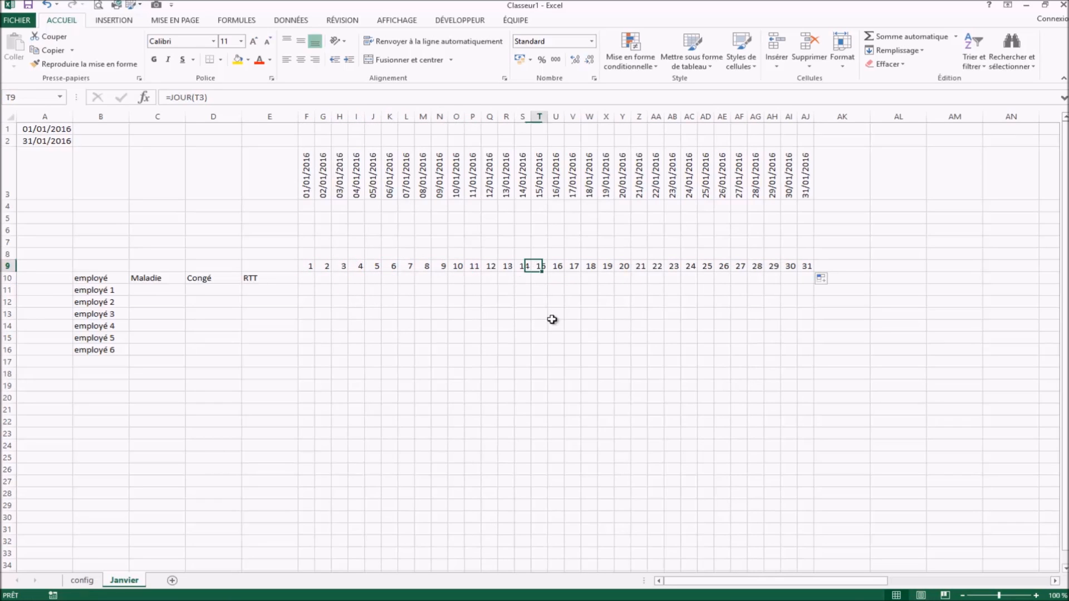
drag(551, 323, 540, 327)
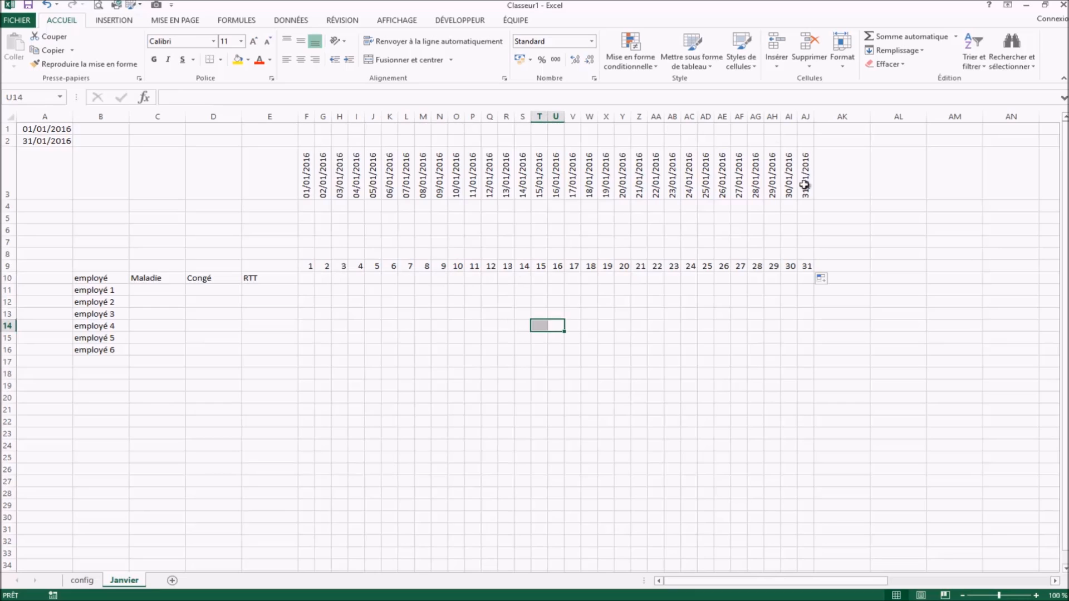
click(405, 374)
Step: Replace the config link in A1 with the start date 1/02/2016 to test the date row on February
click(123, 161)
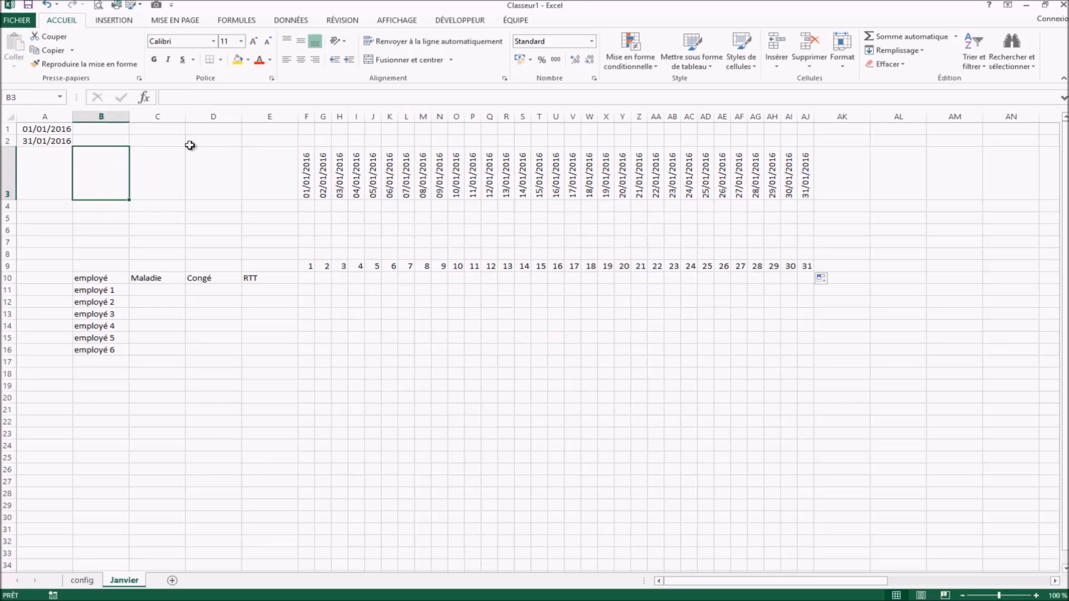
click(55, 129)
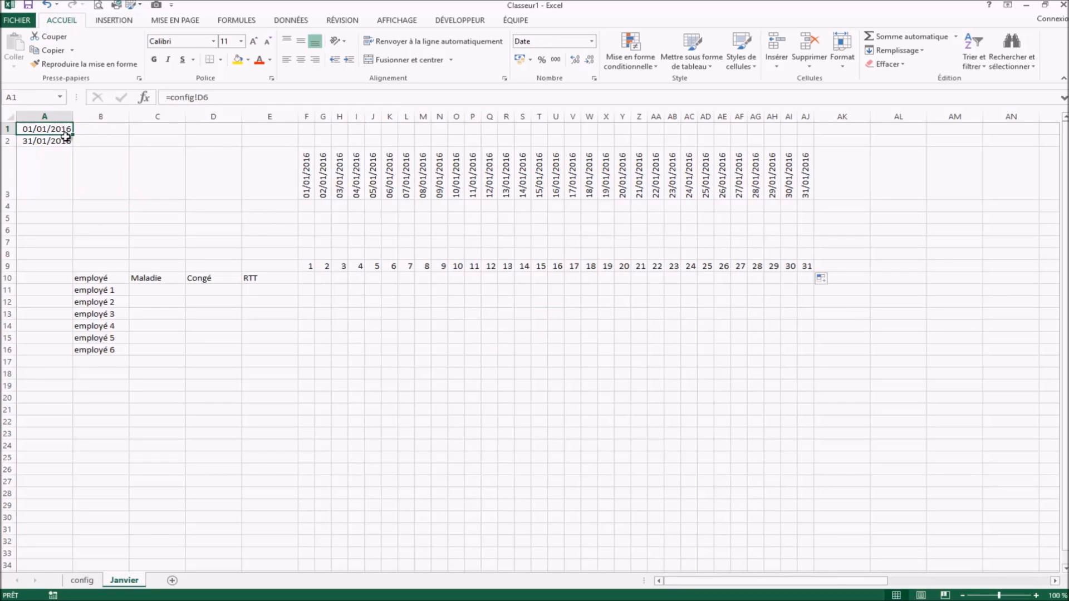
click(202, 98)
triple_click(202, 98)
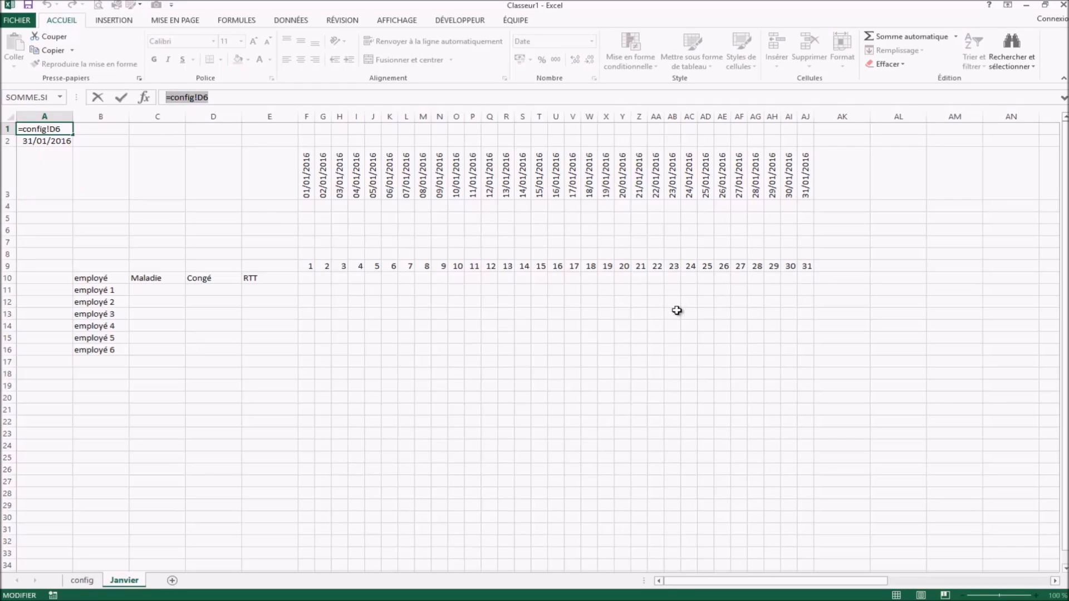
text(1/02/2016)
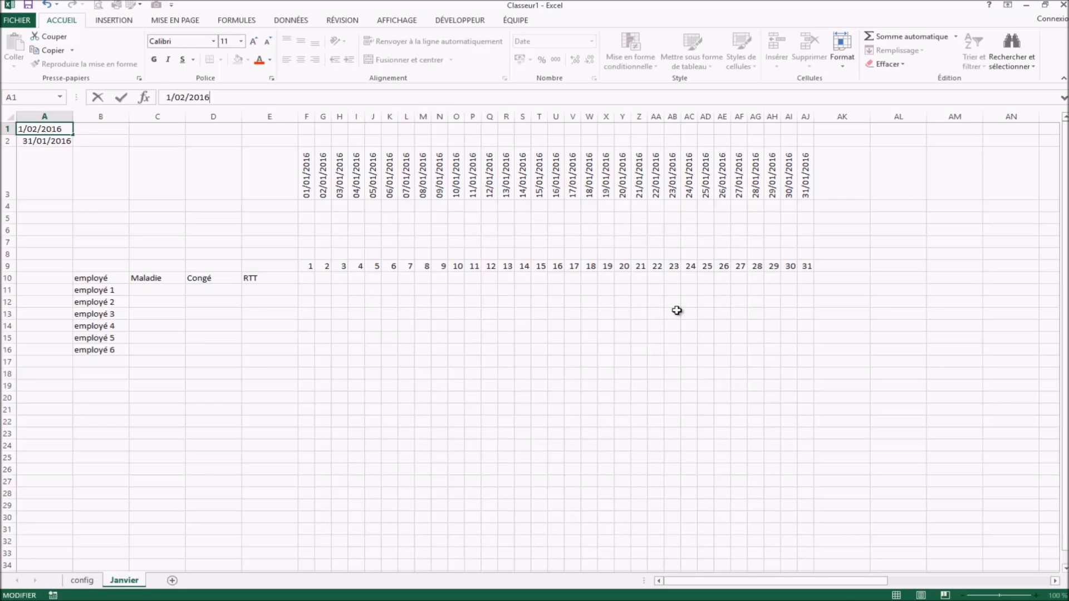
key(Return)
click(440, 337)
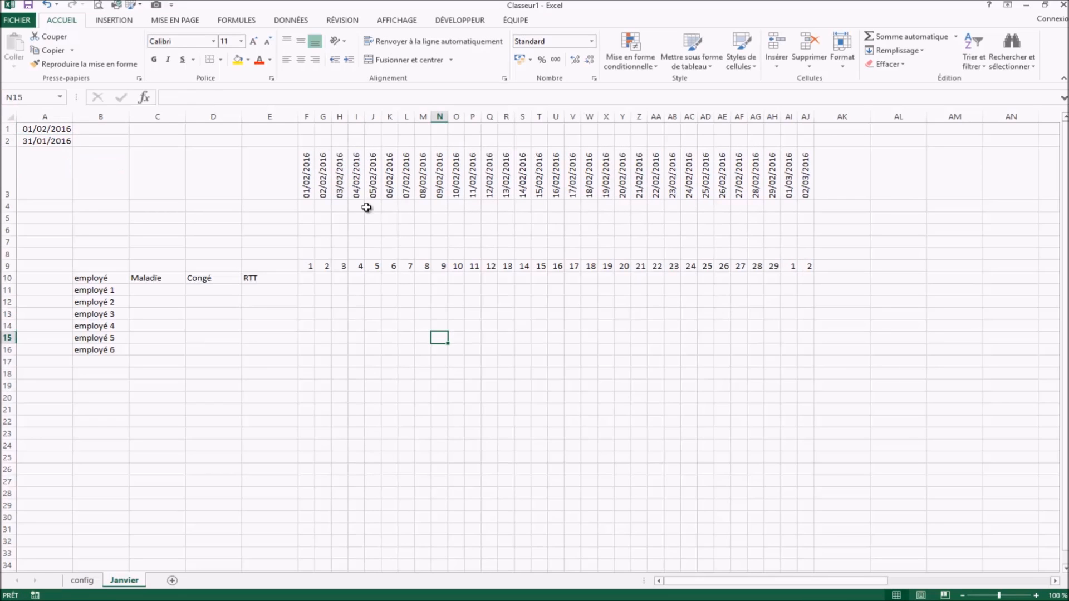
Step: Examine the day numbers in AI9 and AJ9 that fall after the end of February
click(373, 350)
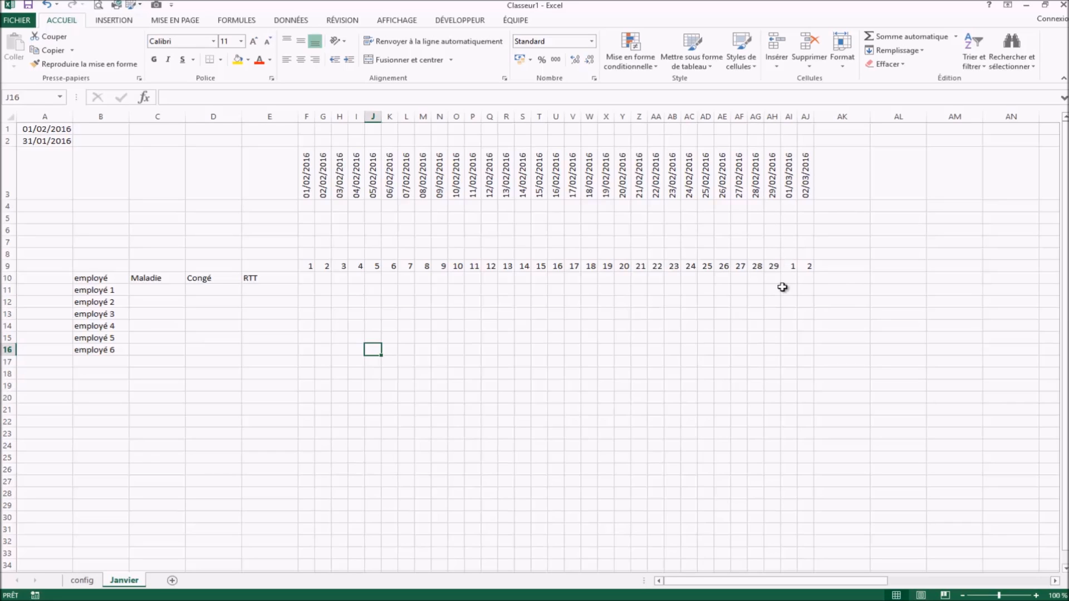
click(794, 265)
click(822, 274)
click(792, 268)
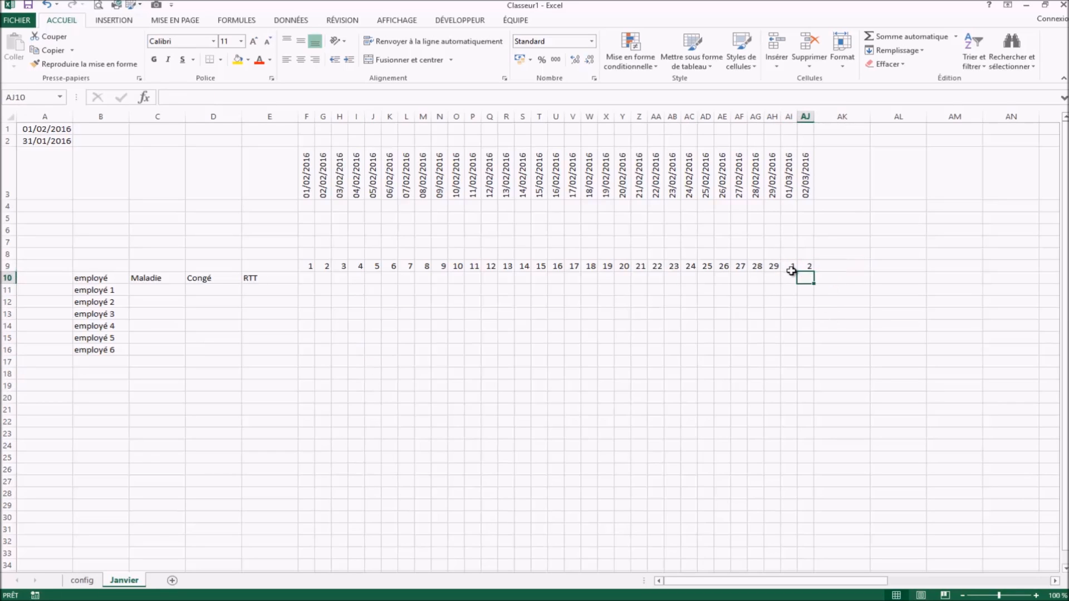
click(810, 267)
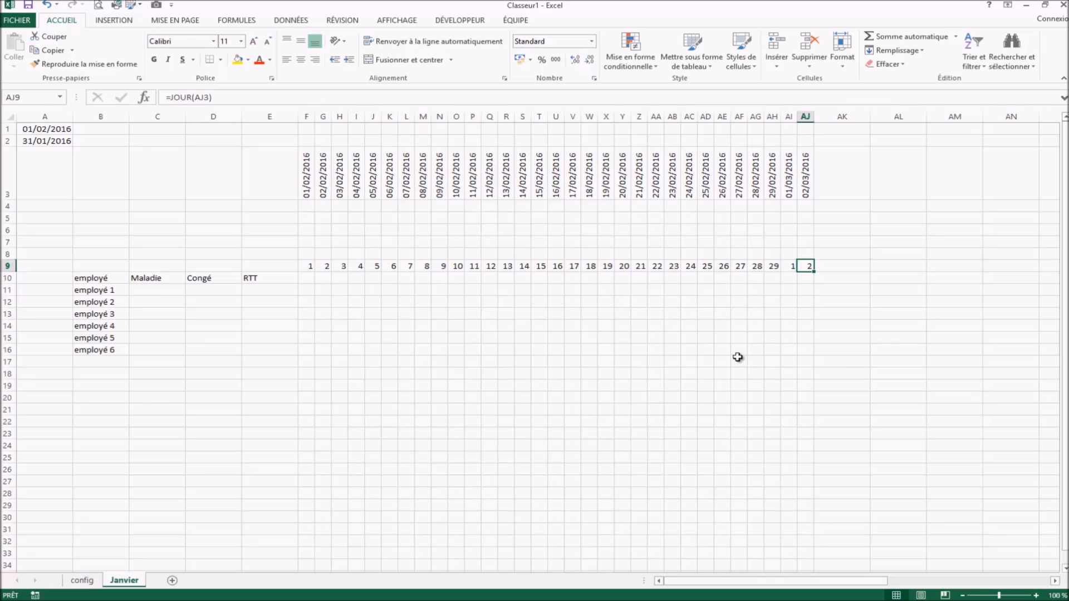
click(651, 301)
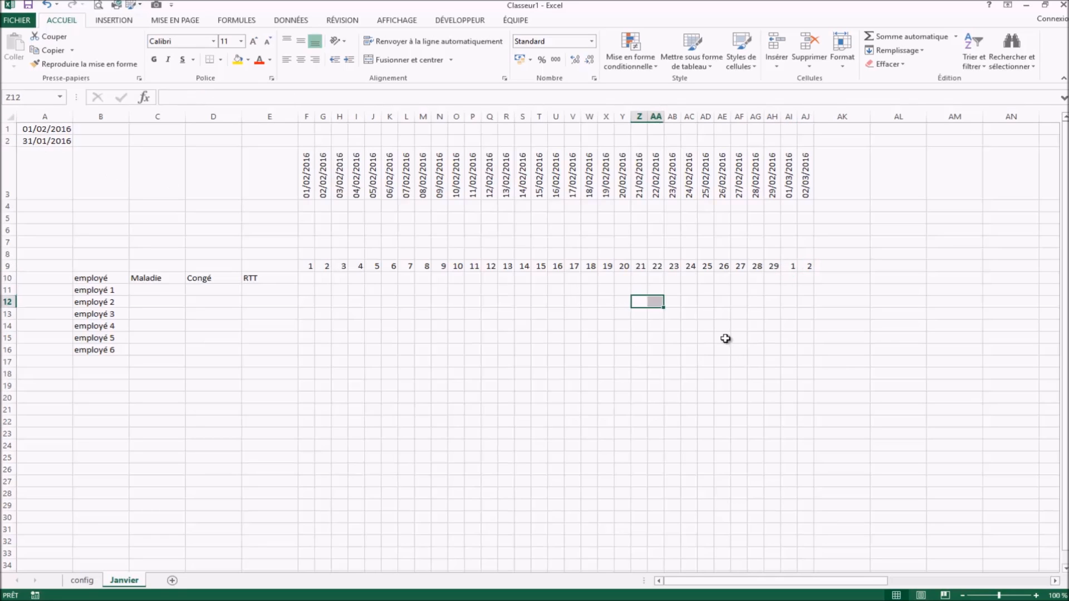
click(793, 269)
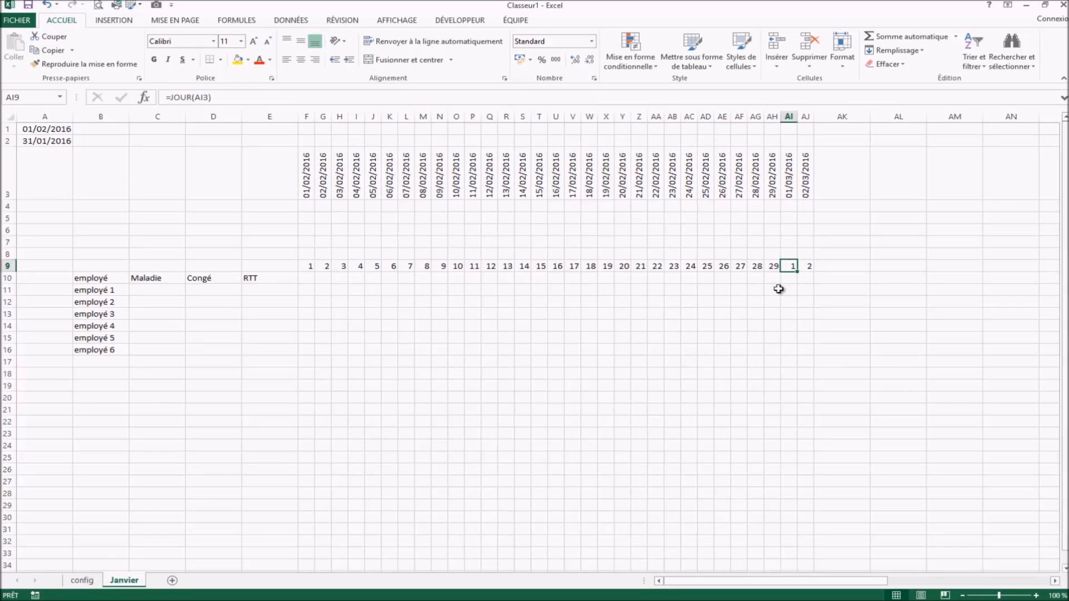
Step: Set the end date in A2 to 29/02/2016
click(66, 182)
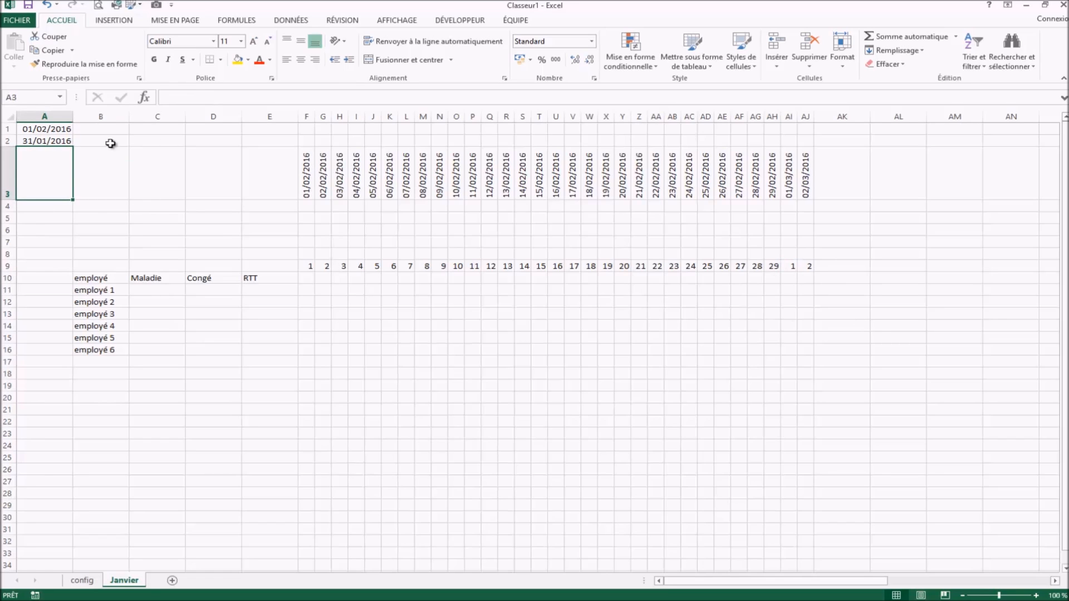
click(46, 142)
text(29)
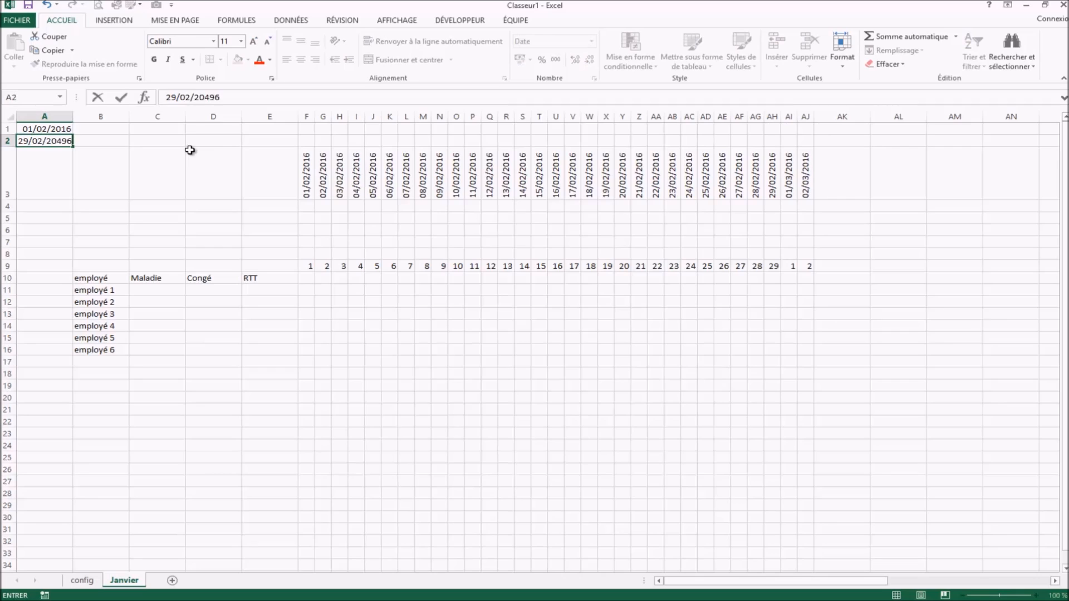
key(Return)
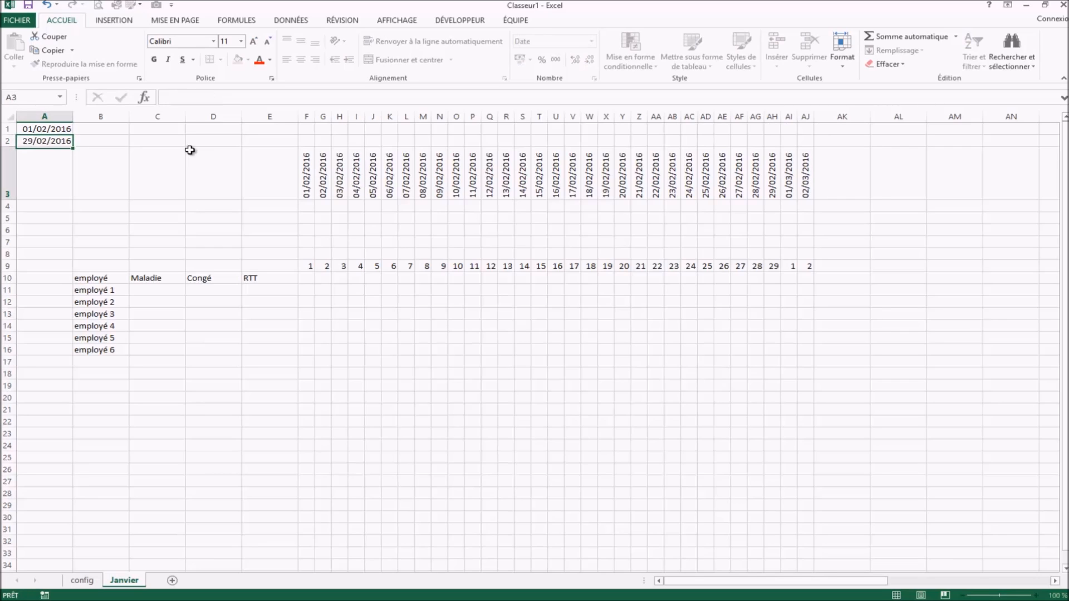
click(182, 195)
click(106, 179)
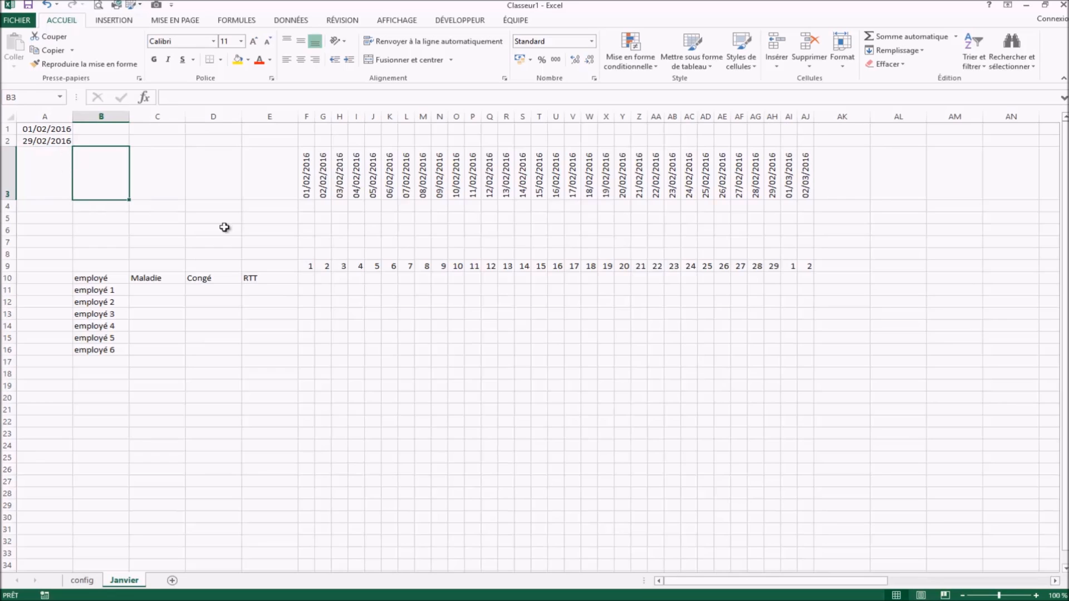
Step: Change the AH3 date formula to =SI(AG3+1>A2;"";AG3+1) so dates past the end date in A2 are blank
click(820, 335)
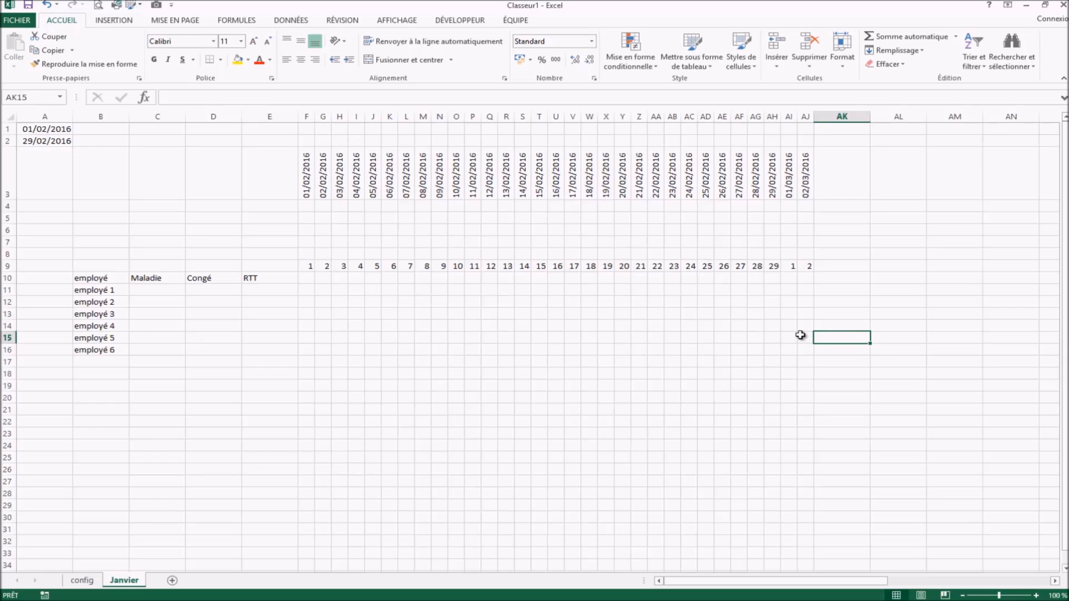
click(791, 266)
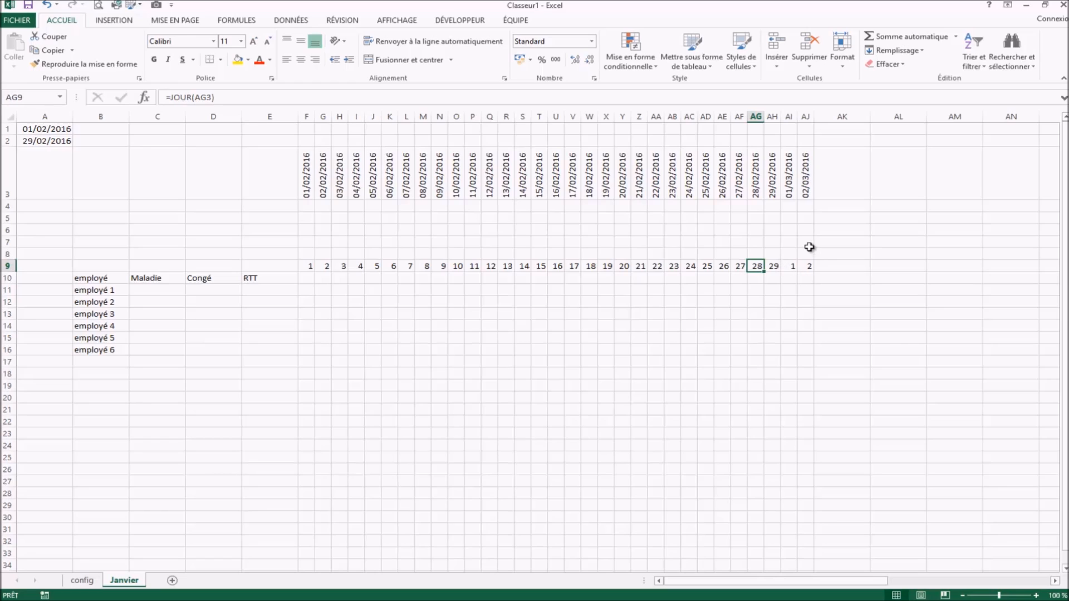
click(775, 266)
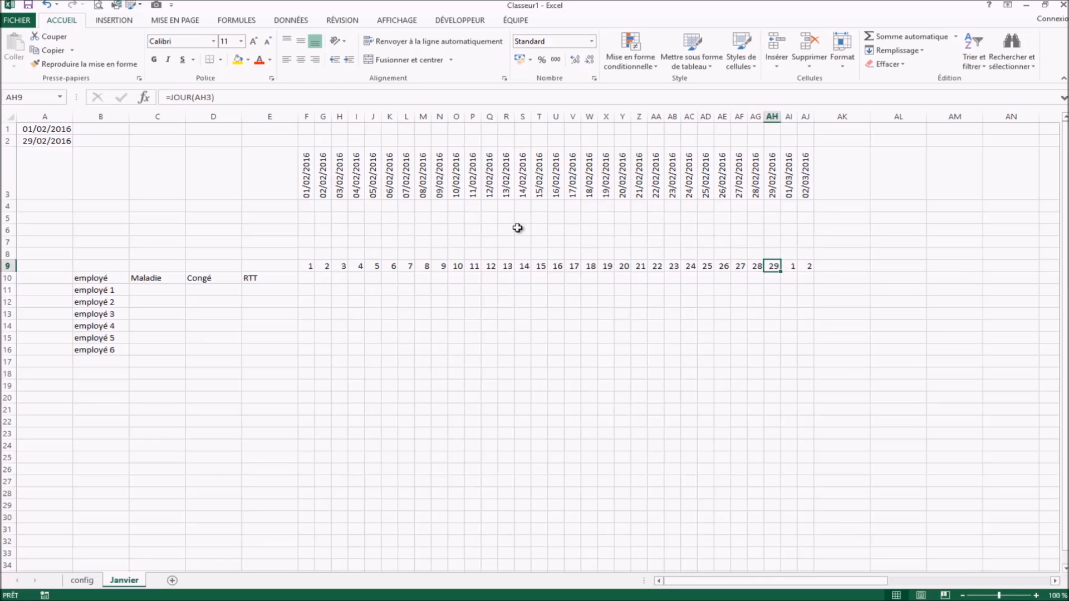
click(772, 175)
click(210, 98)
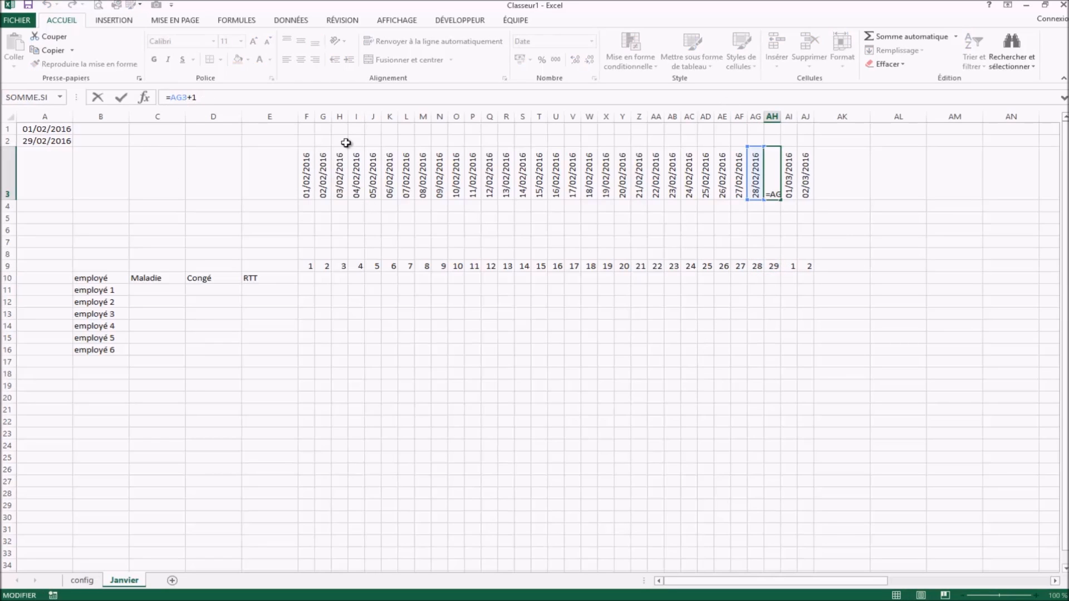
text(si()
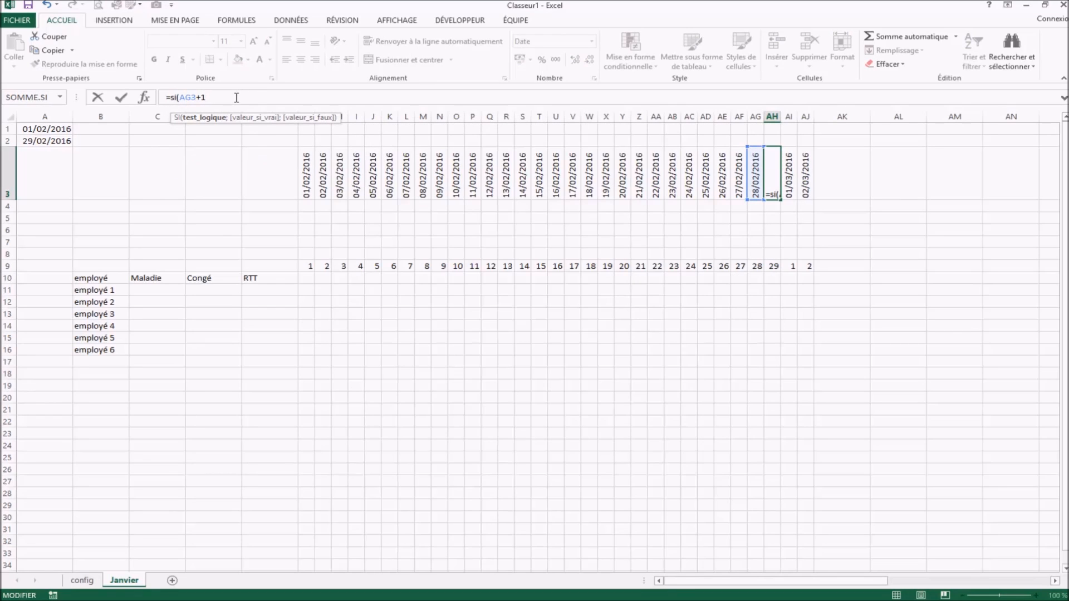
text(<)
click(37, 140)
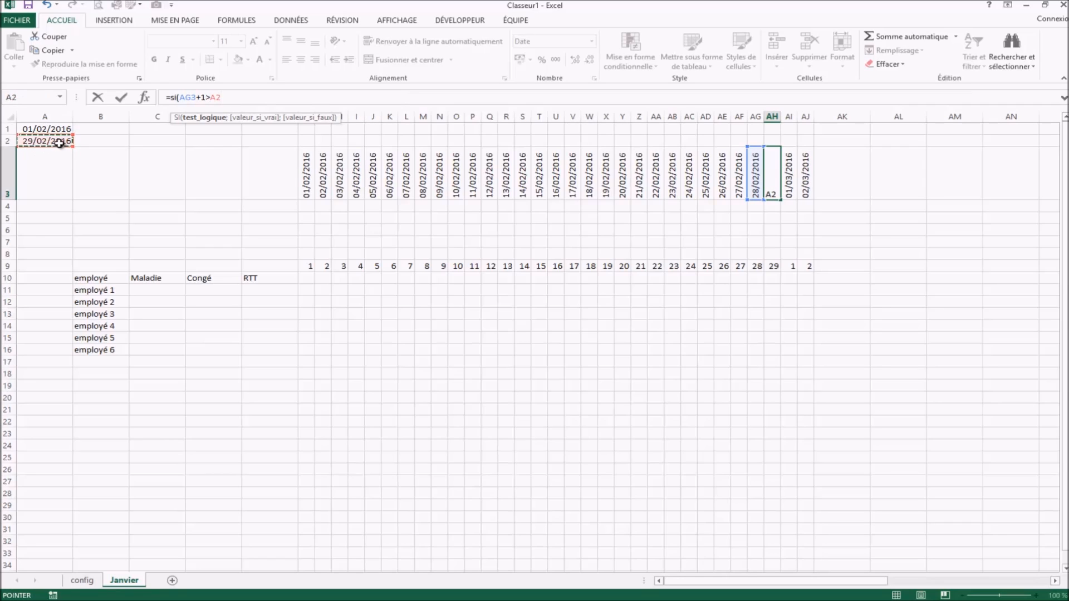
text(;)
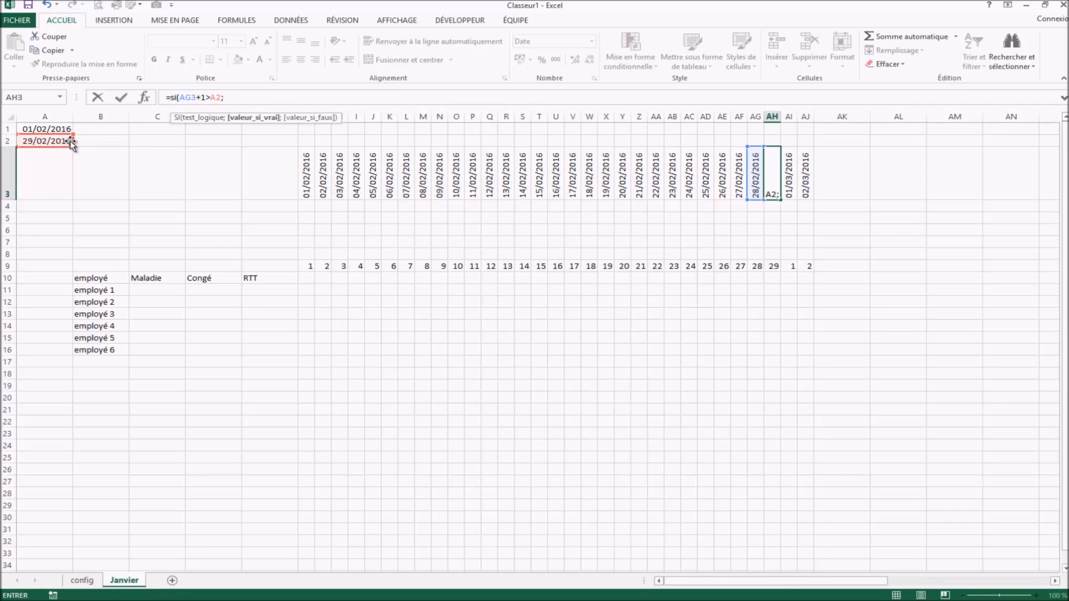
text("";)
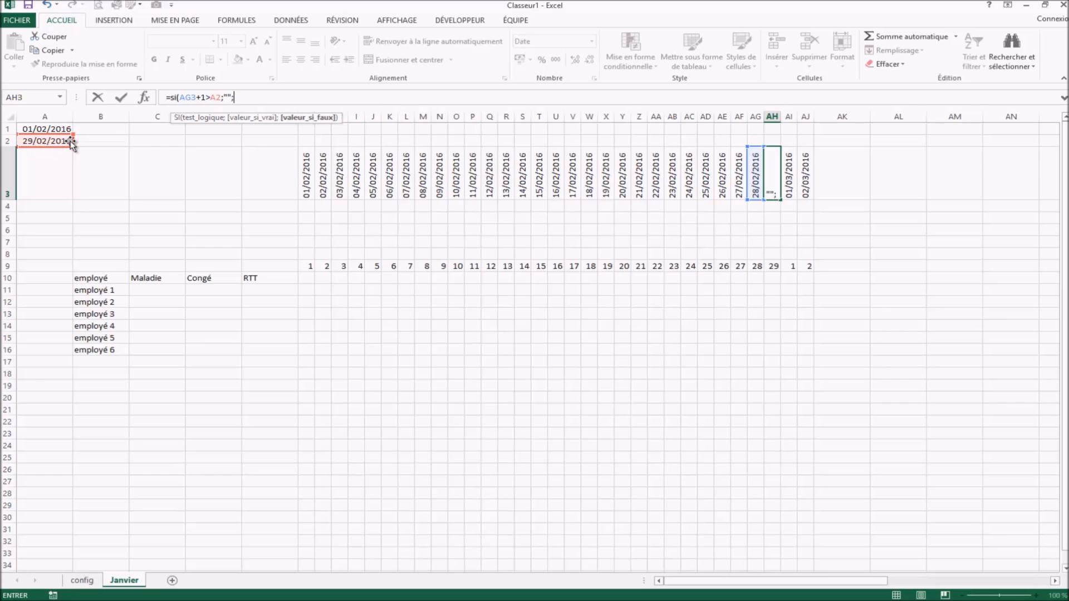
text(ag)
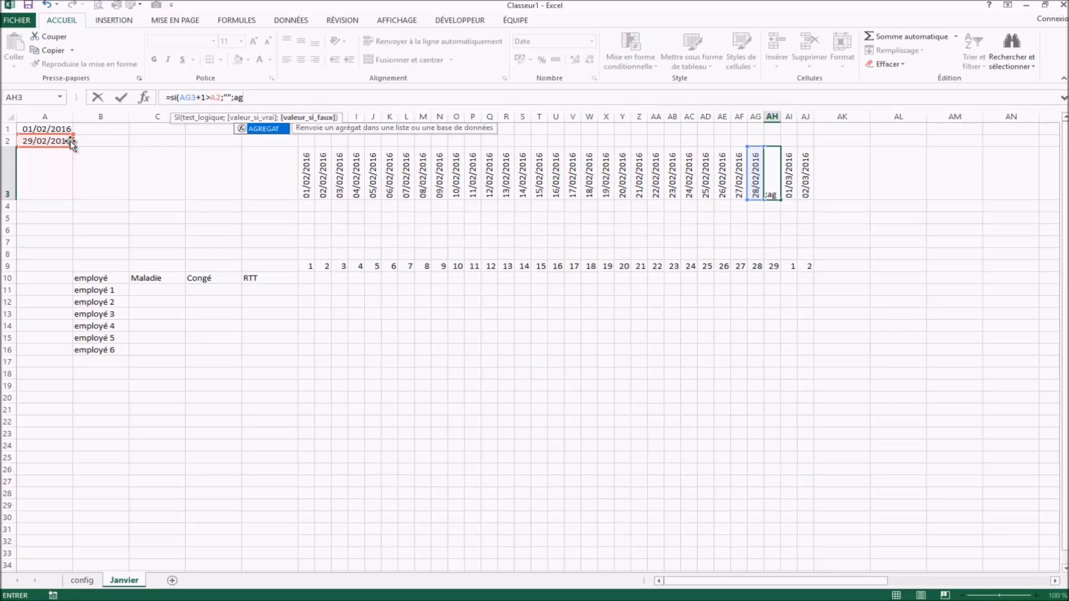
text(3+1)
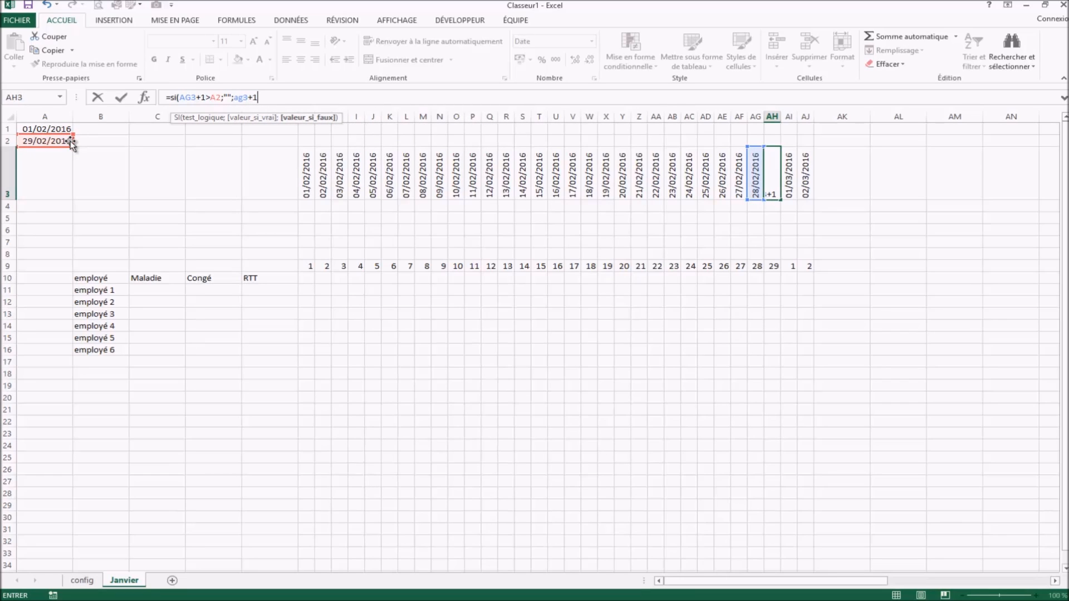
key(Return)
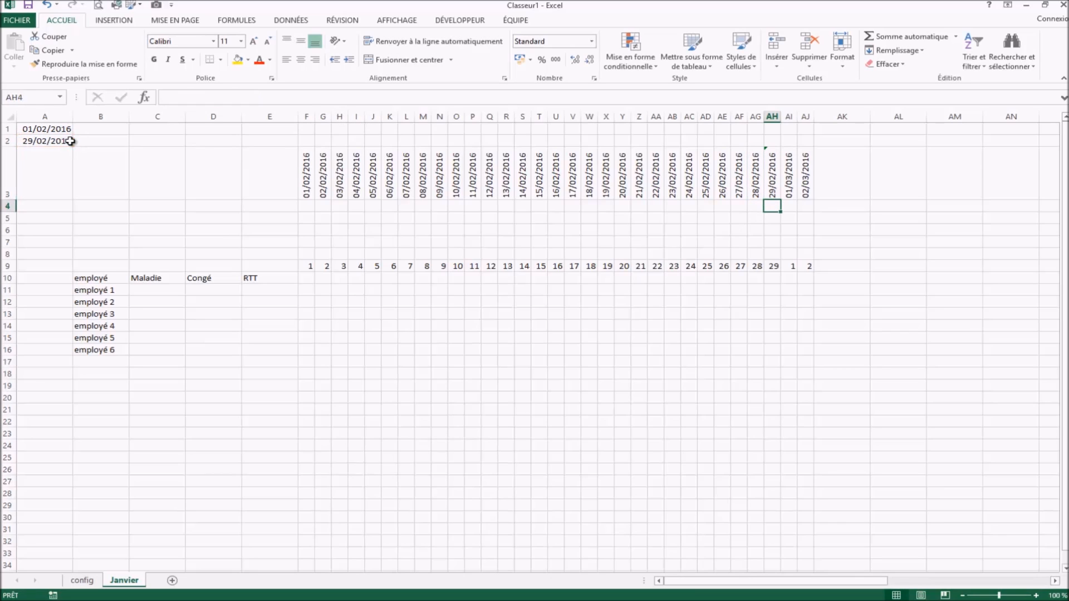
Step: Fill the AH3 date formula across to AI3 and AJ3
click(773, 176)
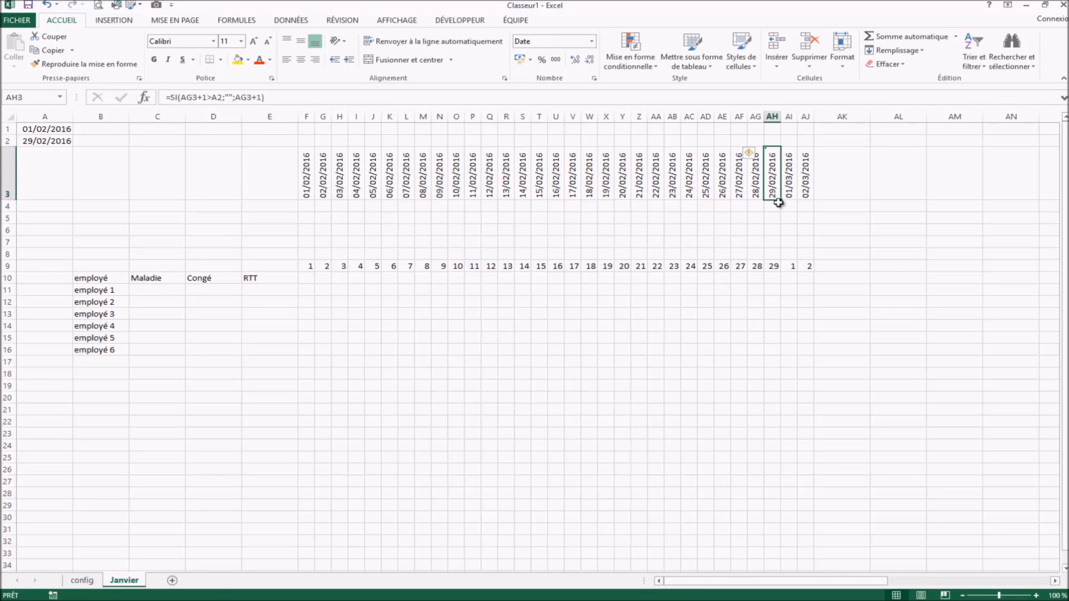
drag(782, 201, 816, 201)
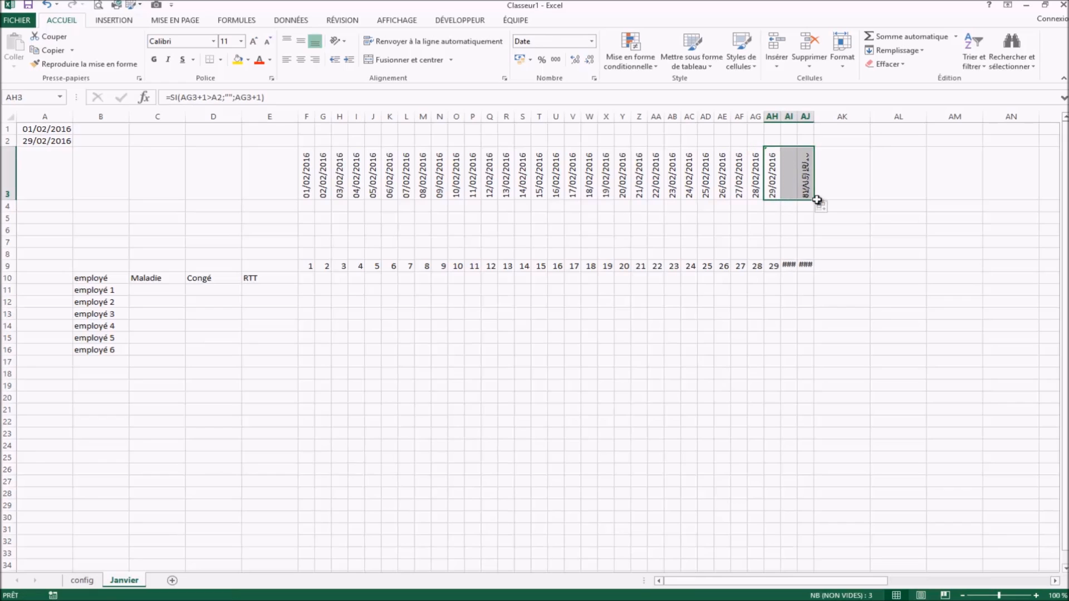
click(847, 195)
Step: Compare the filled formulas and their results in AI3 and AJ3
click(786, 185)
click(806, 186)
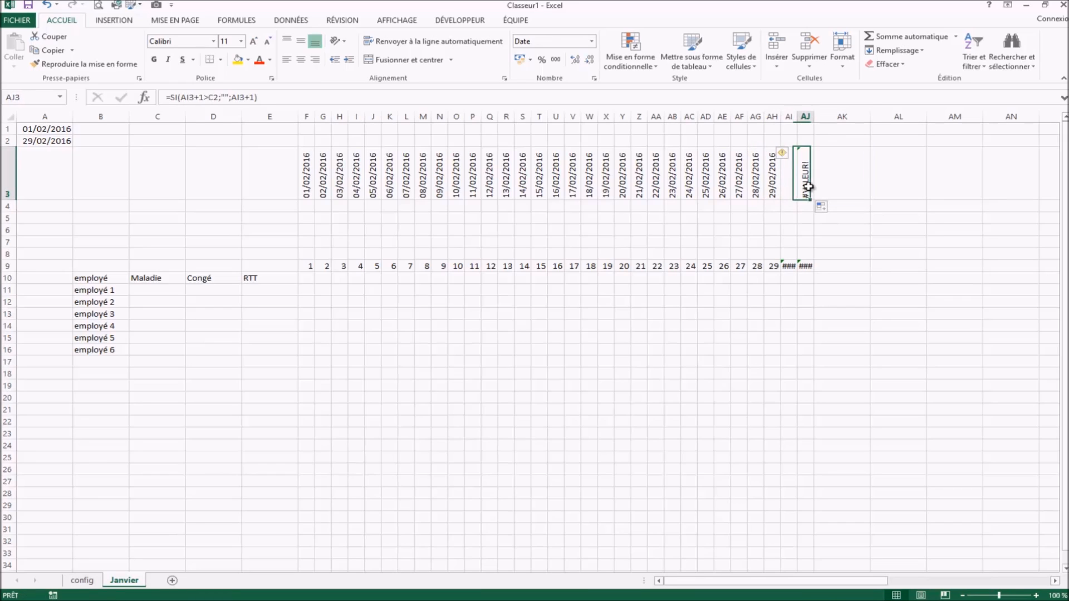
click(790, 187)
click(808, 188)
click(792, 189)
click(812, 191)
click(788, 173)
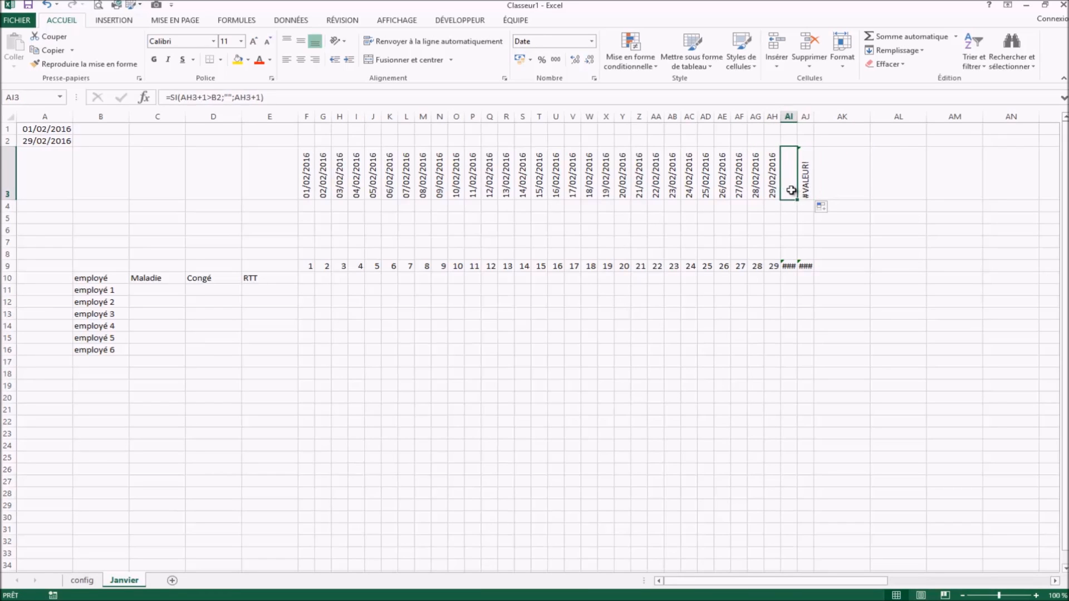
Step: Wrap the AH3 formula in SIERREUR so it reads =SIERREUR(SI(AG3+1>A2;"";AG3+1);"")
click(777, 193)
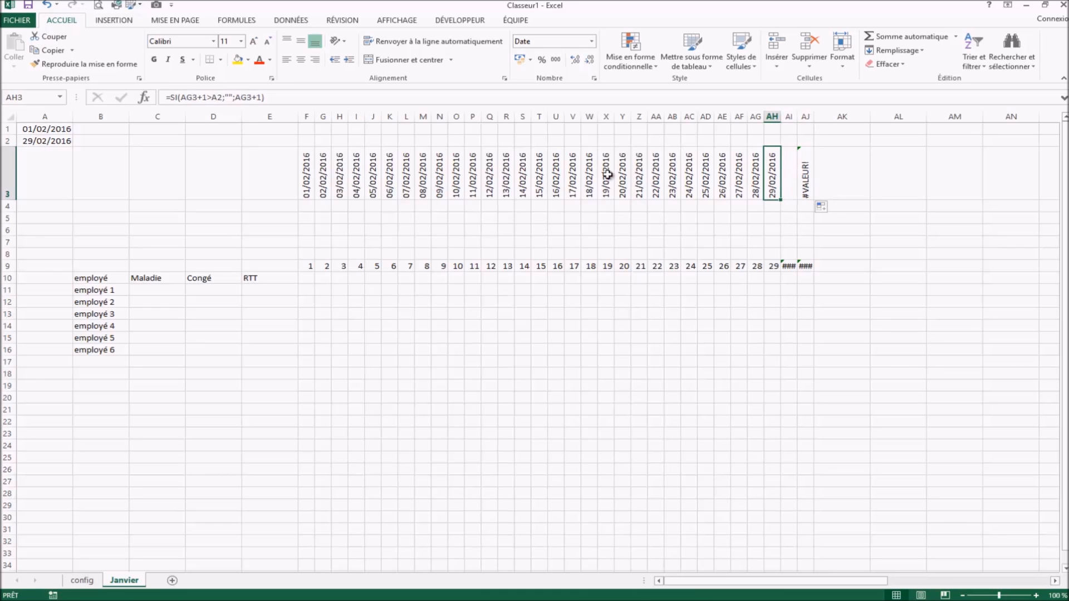
click(170, 98)
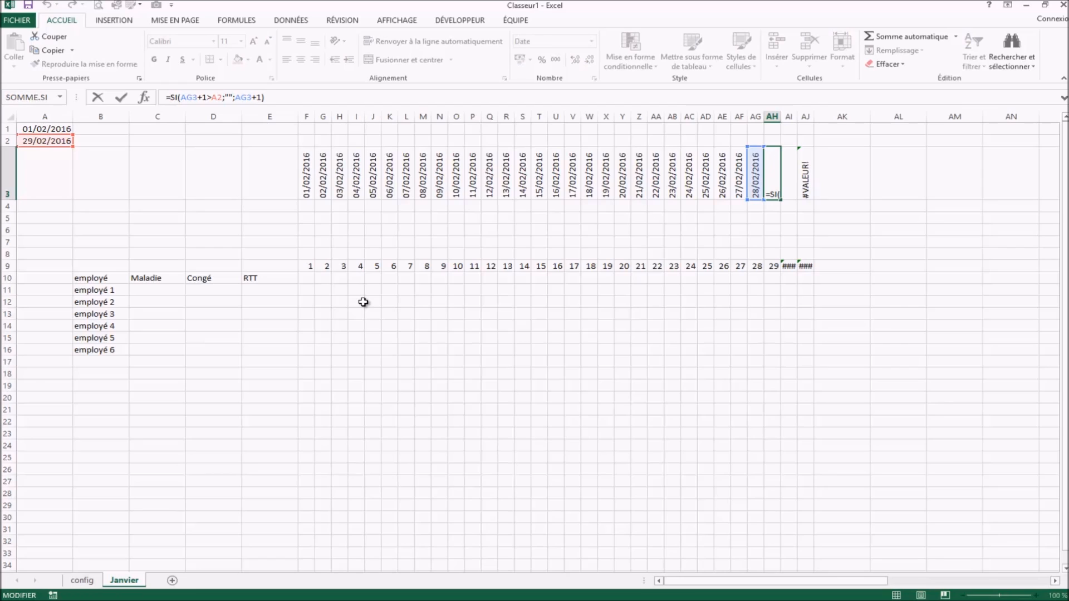
text(sierreur)
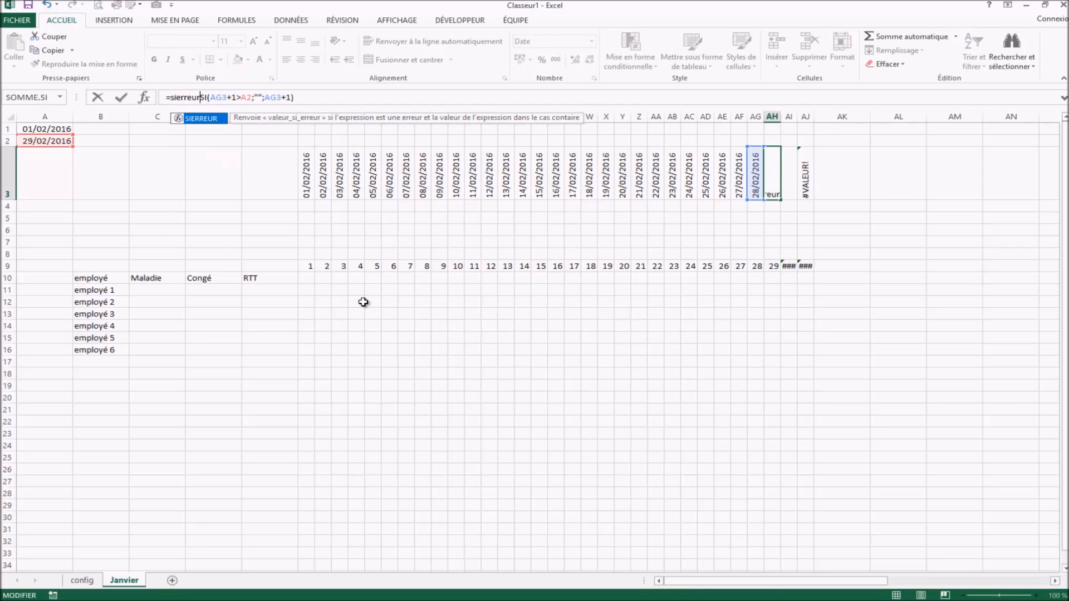
text((SI(AG3+1>A2)
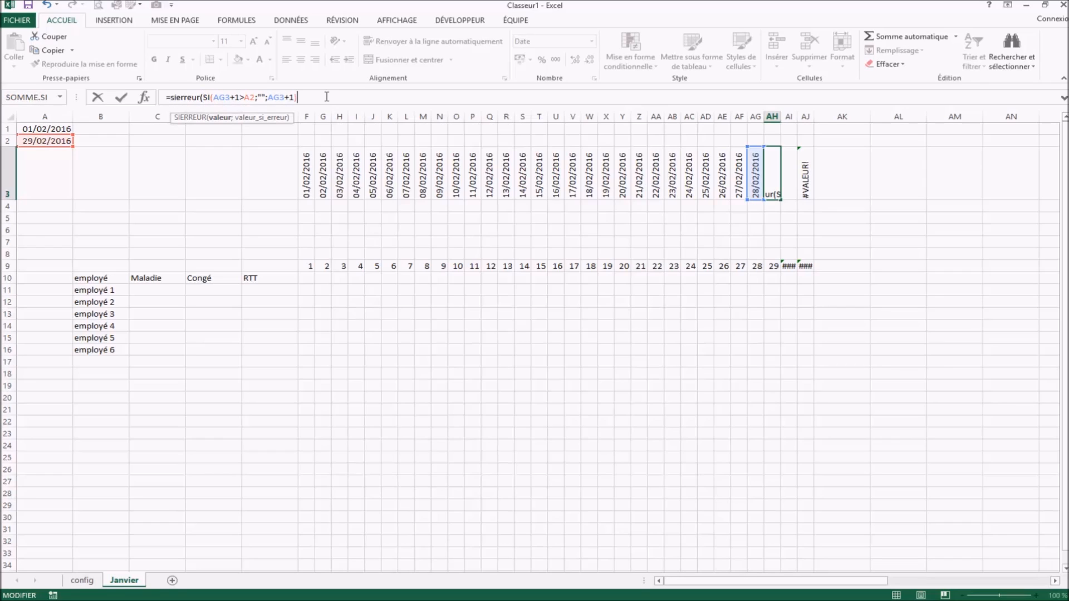
text(;"";)
key(BackSpace)
text())
key(Return)
Step: Fill the SIERREUR date formula from AH3 across to AJ3
click(773, 187)
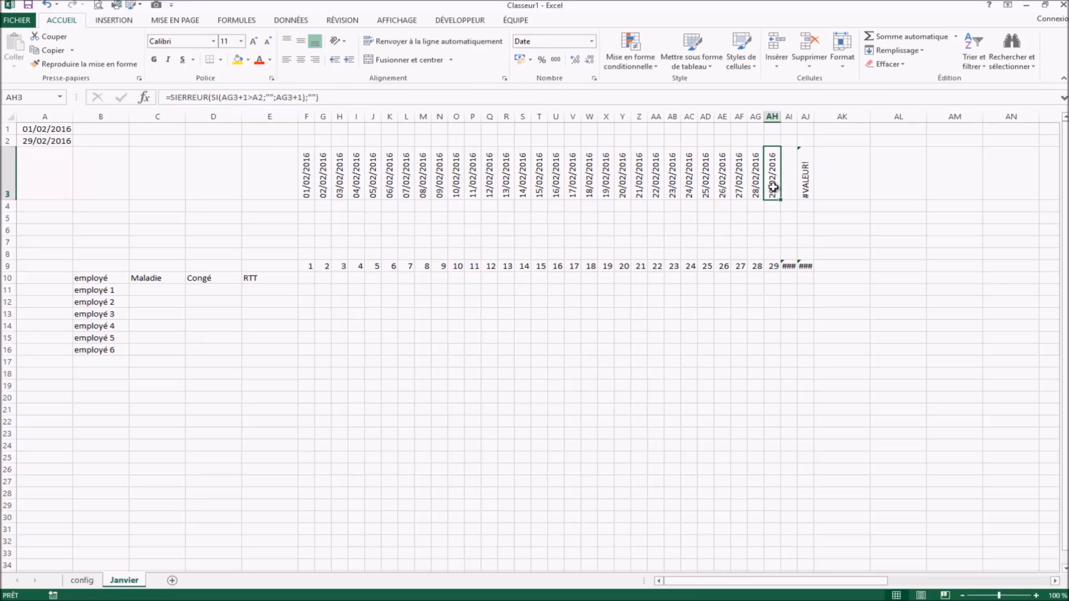
drag(781, 200, 810, 199)
click(877, 299)
Step: Change the day number formula in AH9 to =SIERREUR(JOUR(AH3);"")
click(773, 267)
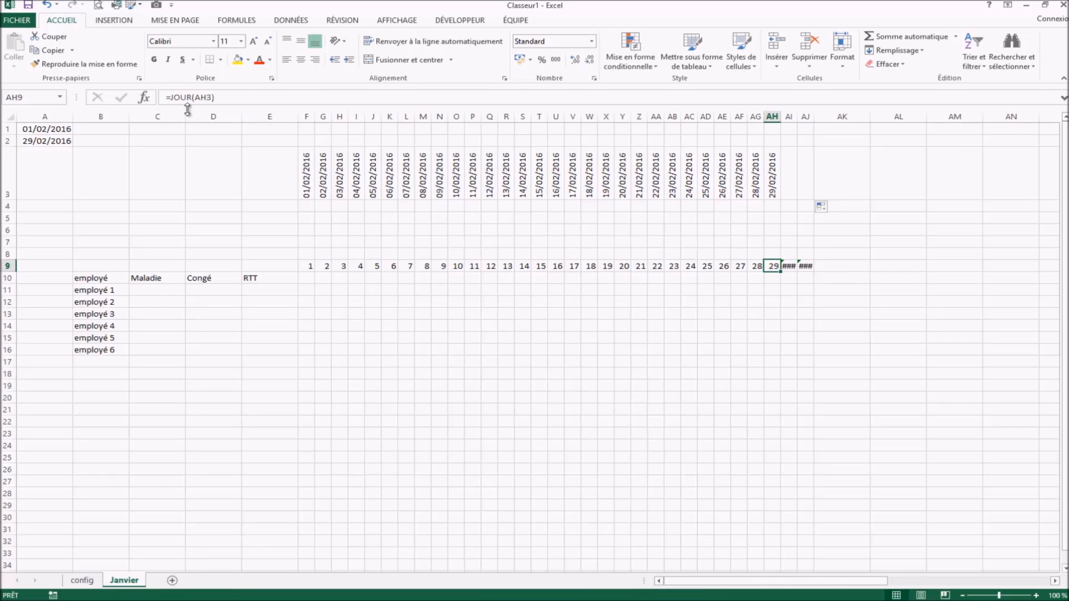
click(169, 97)
text(sierre)
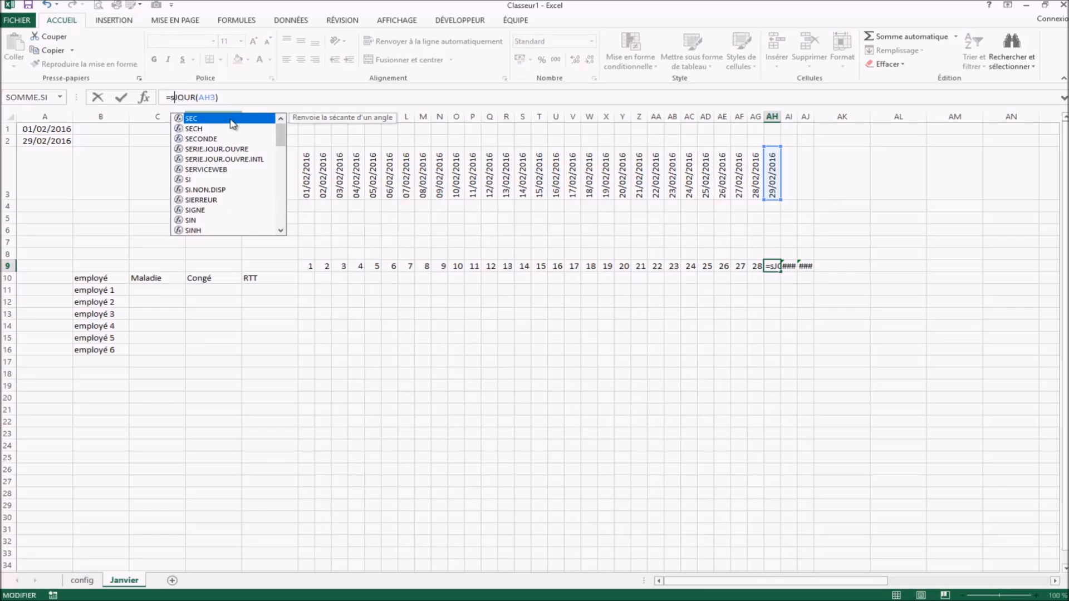
text(ur(JOUR(AH3))
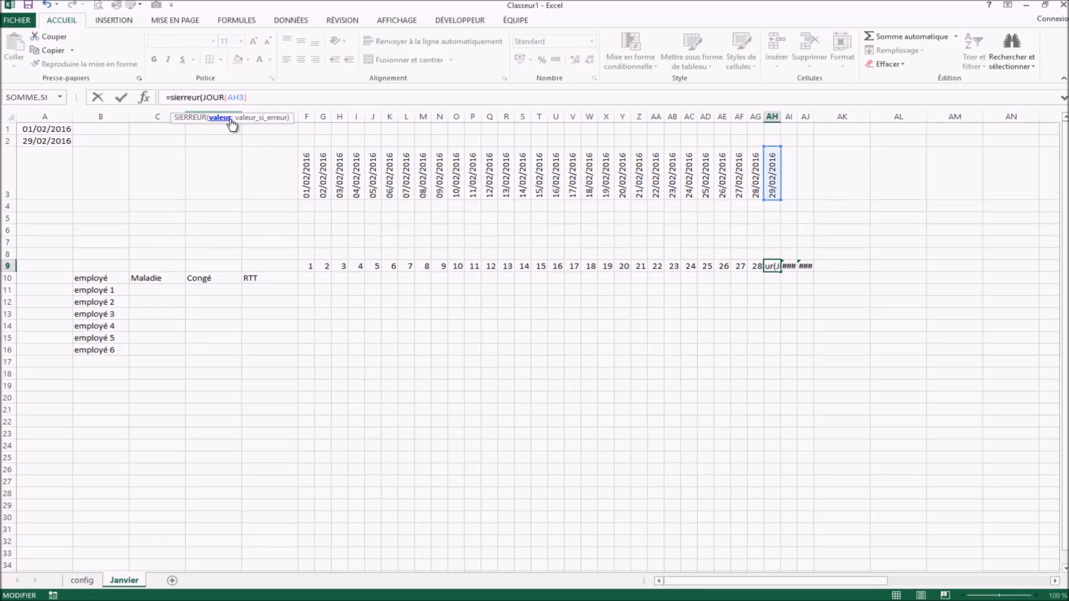
text(;"")
key(Return)
Step: Fill the error-proof day number formula from AH9 across to AJ9
click(778, 267)
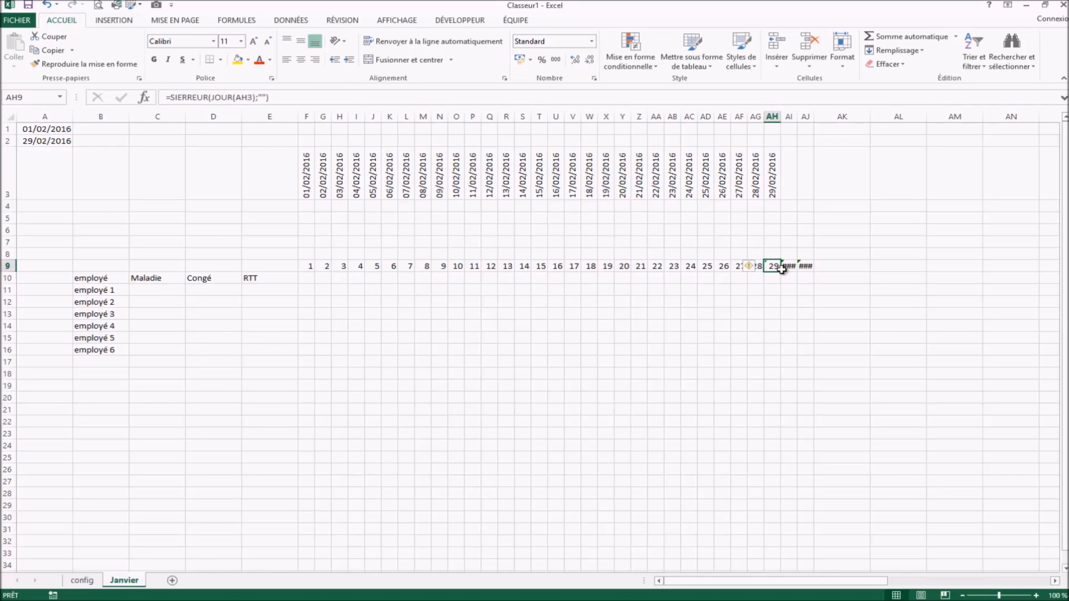
drag(782, 272, 811, 273)
drag(782, 352, 777, 350)
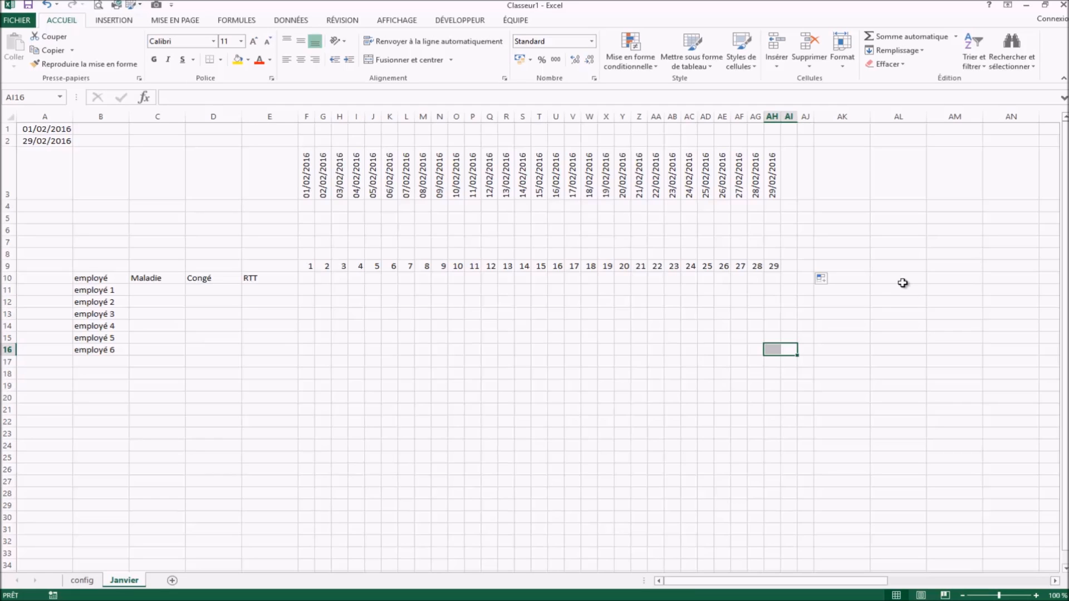
Step: Enter the weekday formula =JOURSEM(F3) in F10 and fill it across row 10 to AJ10
click(309, 277)
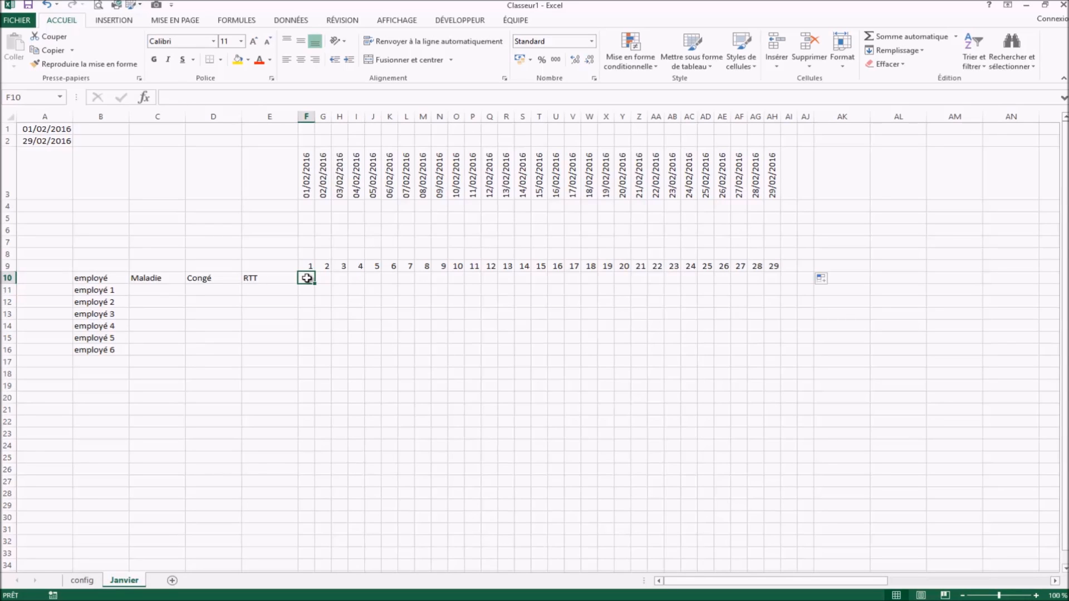
text(=)
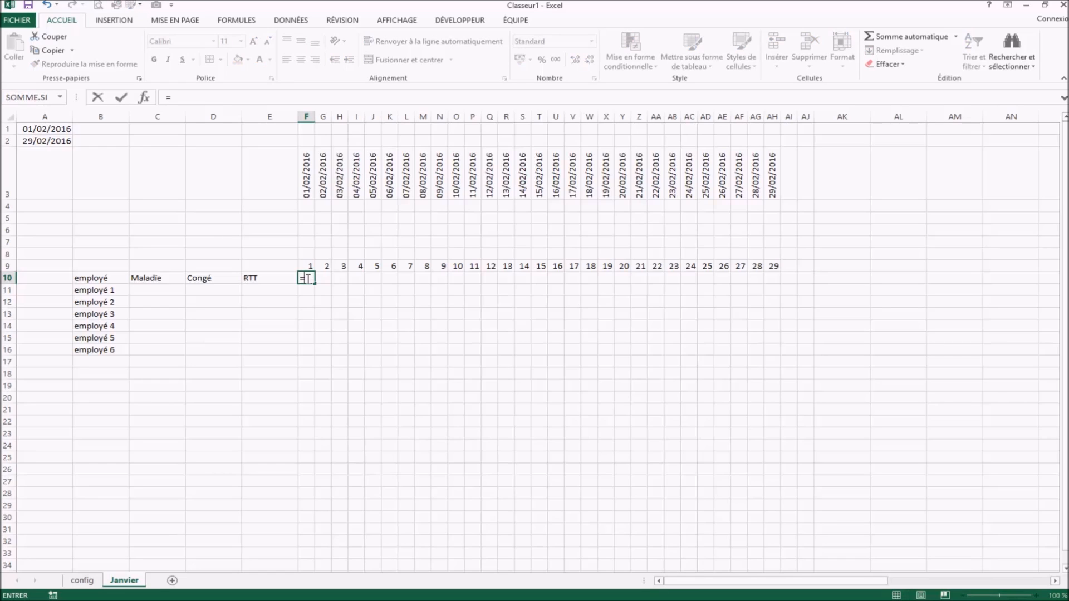
text(joursem()
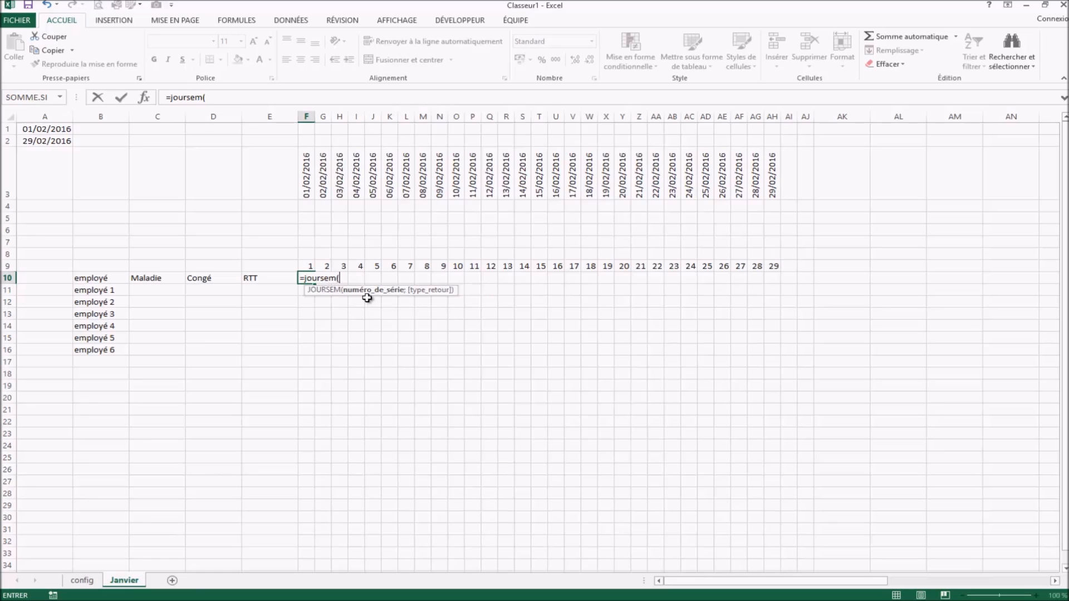
click(304, 174)
text(;)
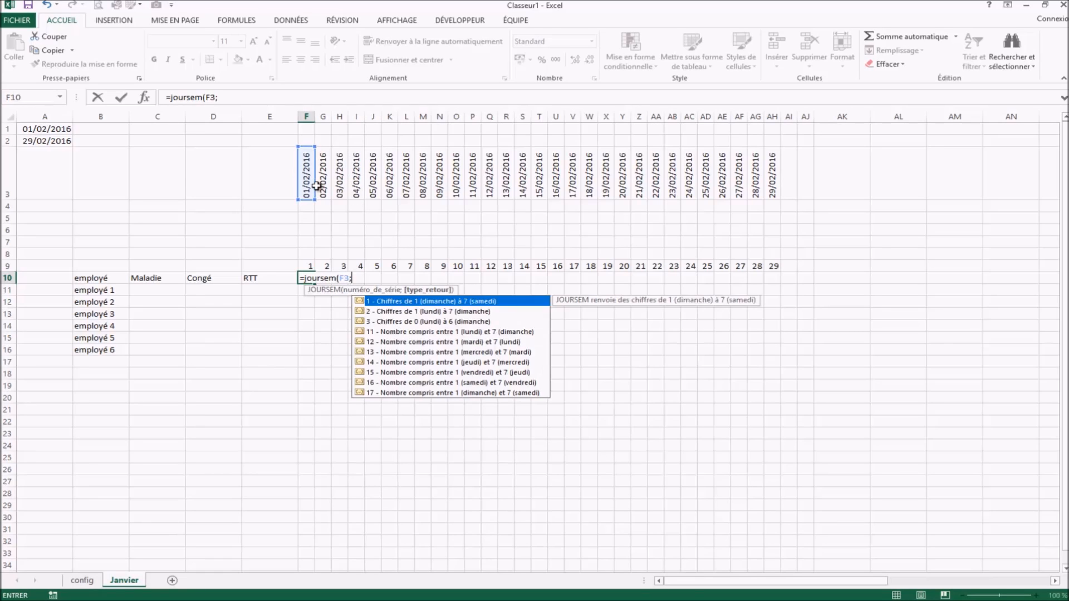
key(BackSpace)
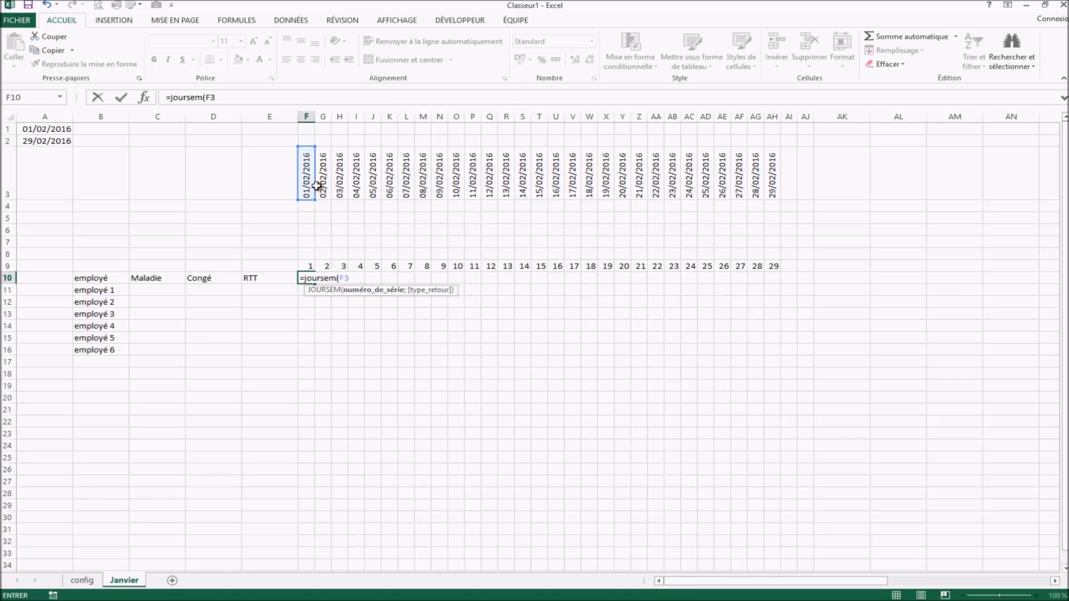
key(Return)
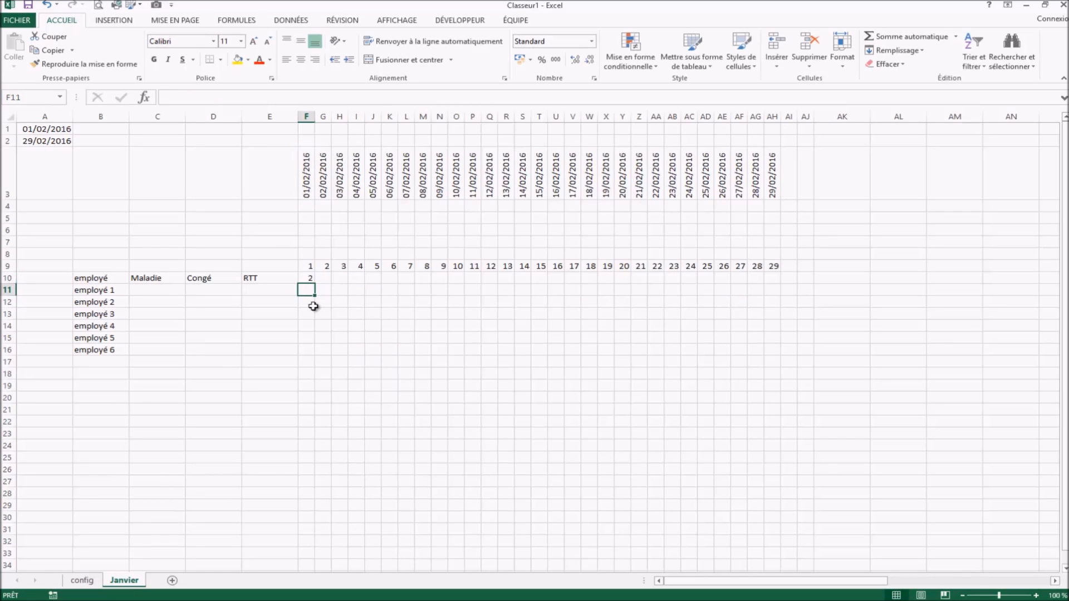
click(309, 280)
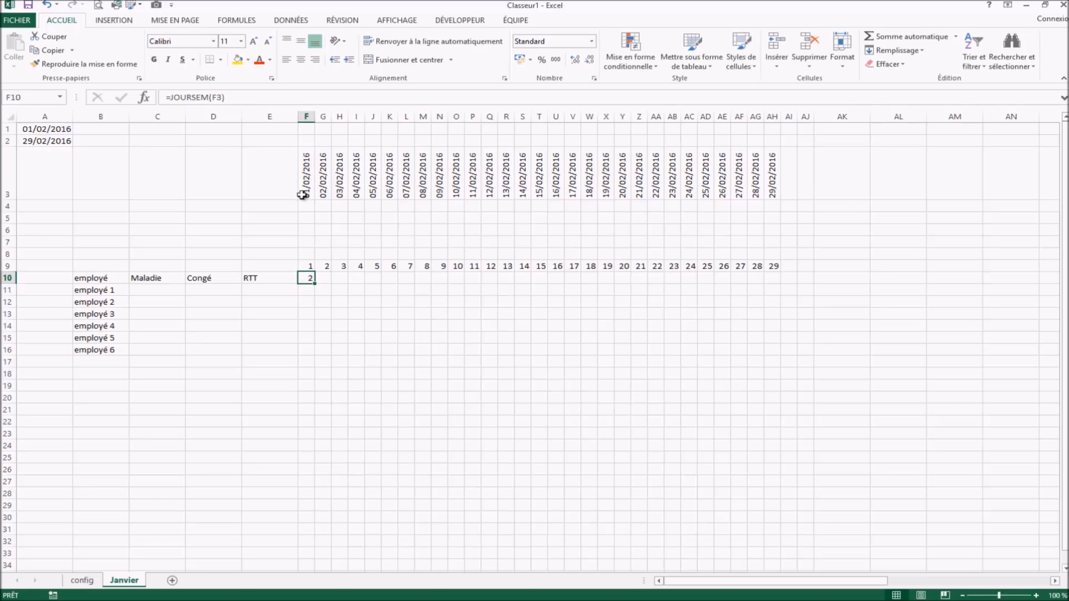
drag(316, 284, 809, 280)
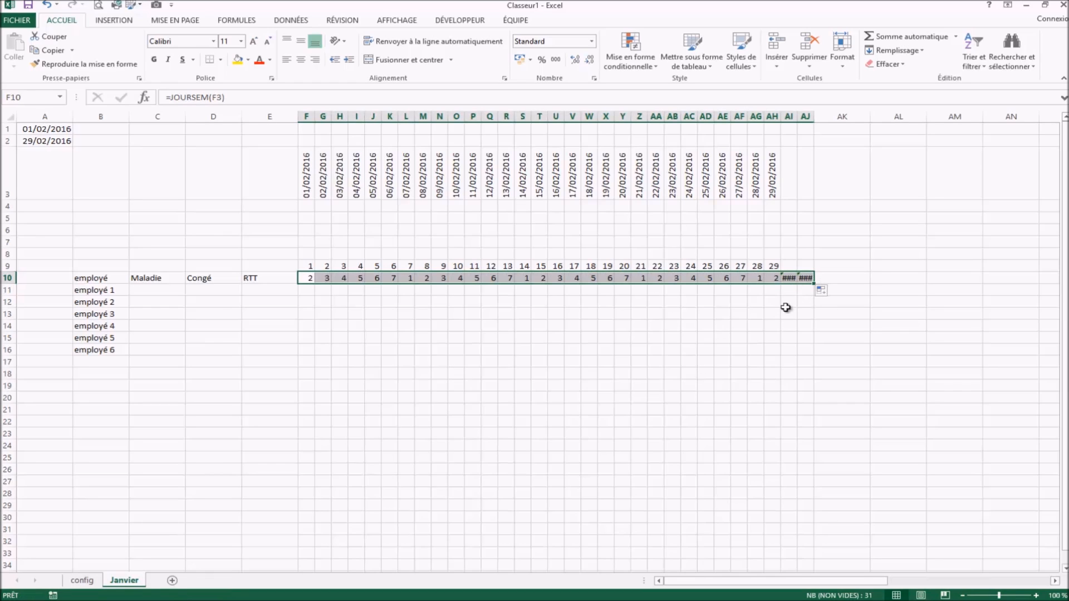
Step: Link A1 to January's start date in config!D6 and A2 to its stop date in config!E6
click(62, 130)
text(=)
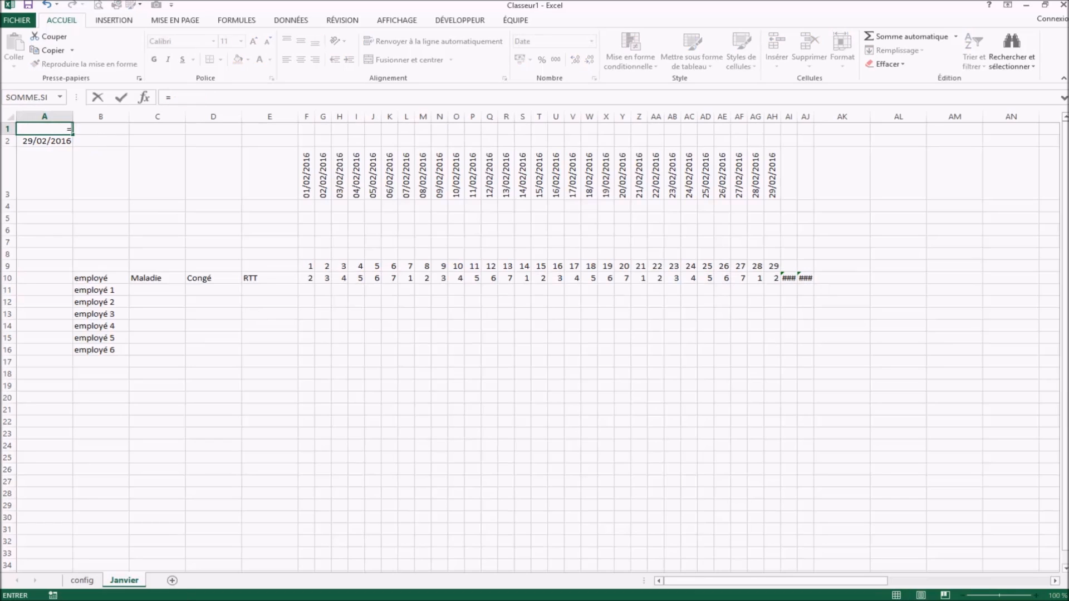
click(82, 581)
click(215, 195)
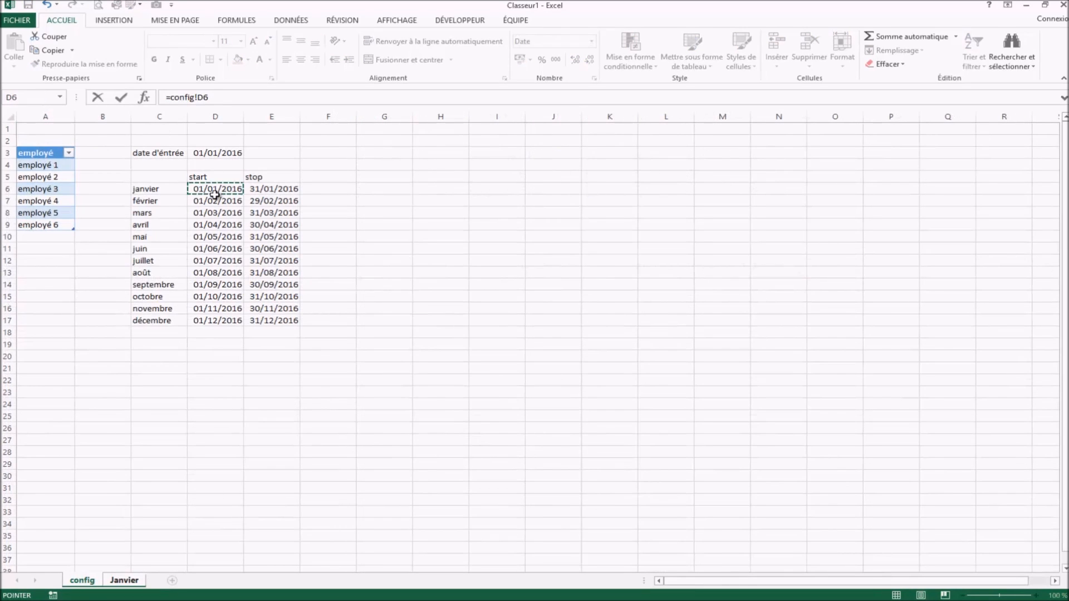
key(Return)
text(=)
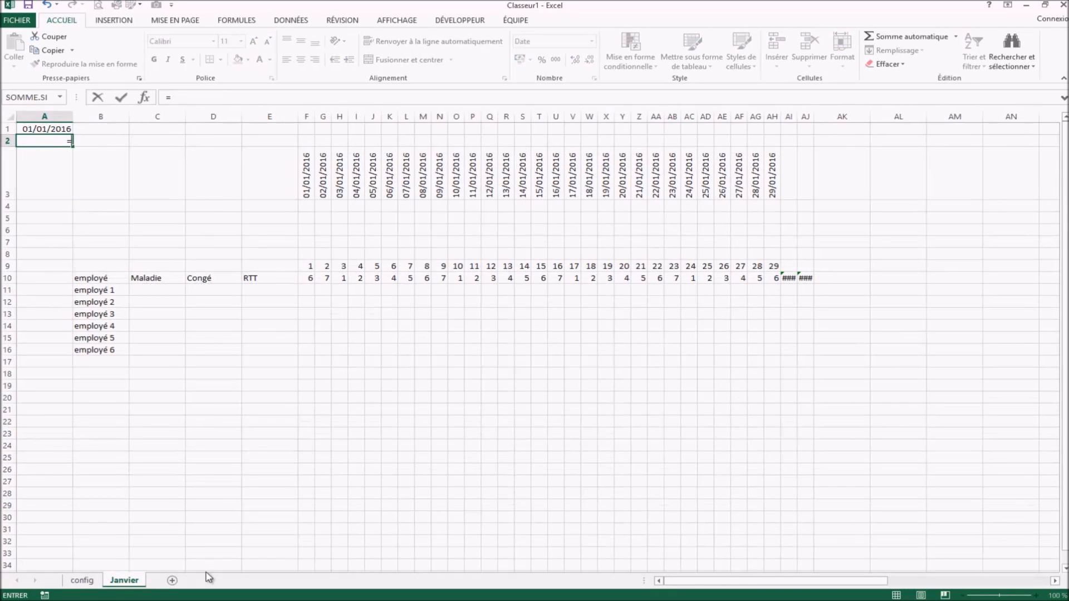
click(82, 580)
click(288, 189)
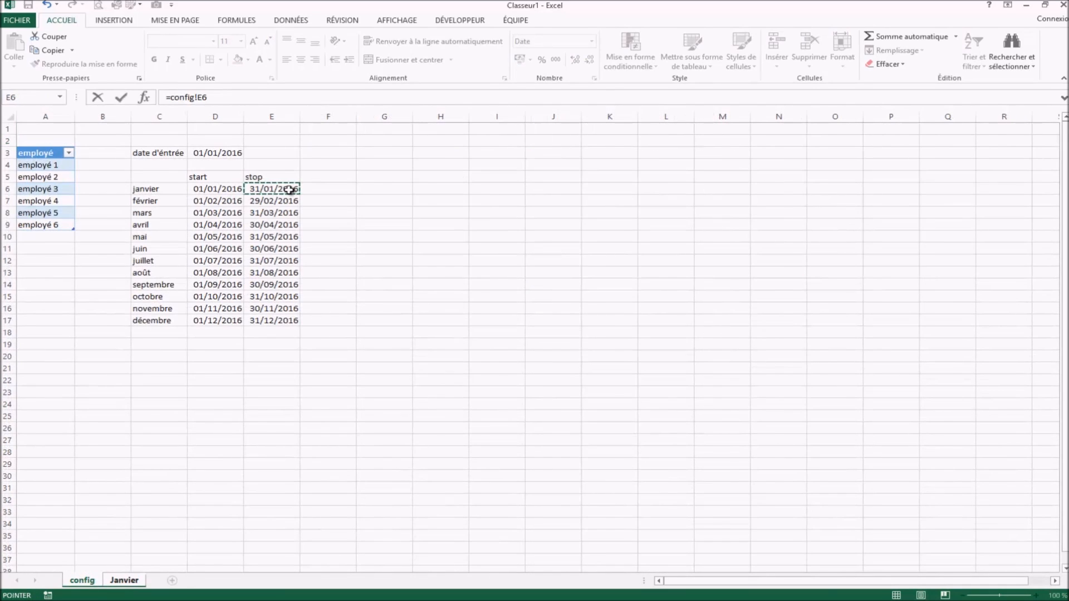
key(Return)
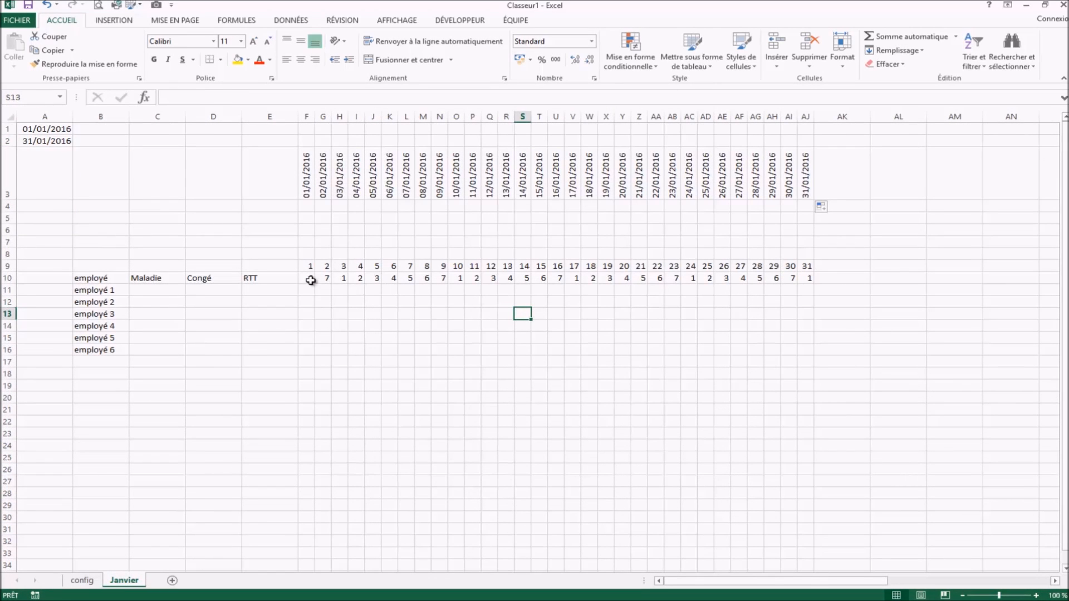
Step: Format the weekday cells F10:AJ10 with the custom number format JJJ for abbreviated weekday names
click(309, 278)
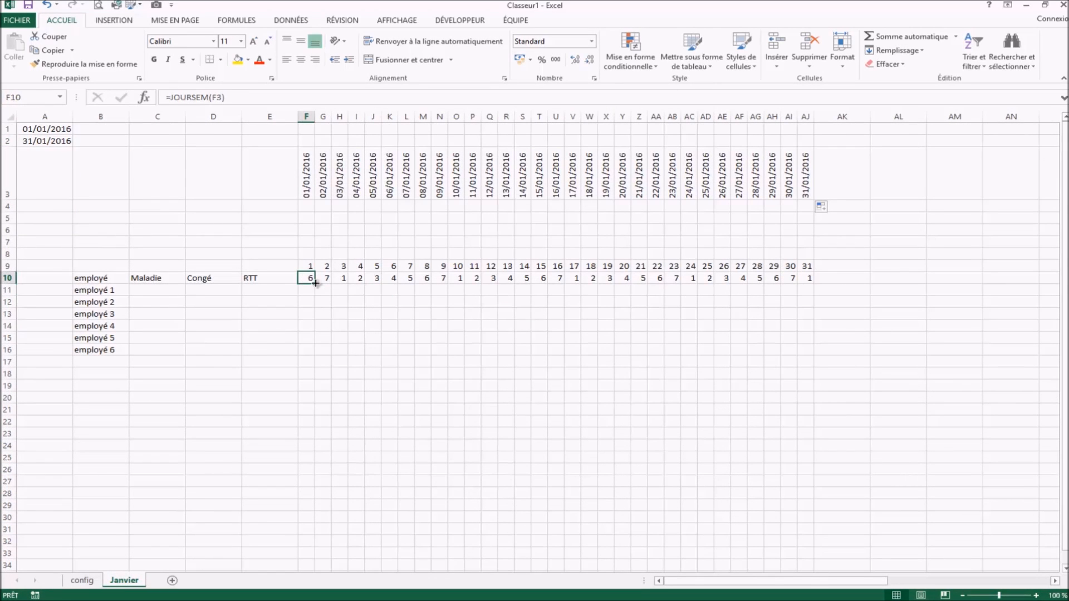
click(343, 289)
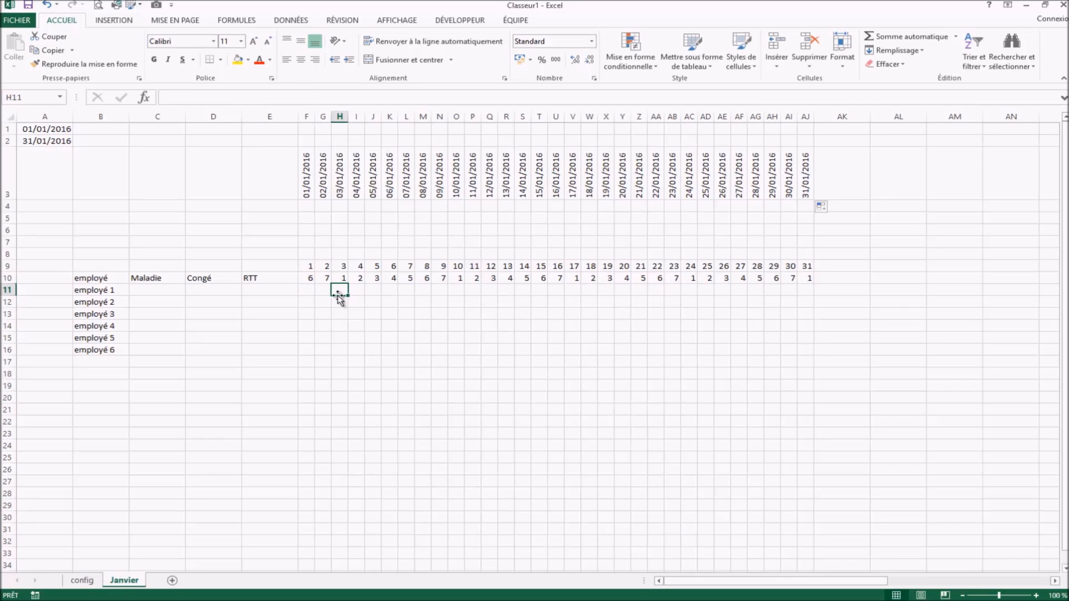
click(306, 280)
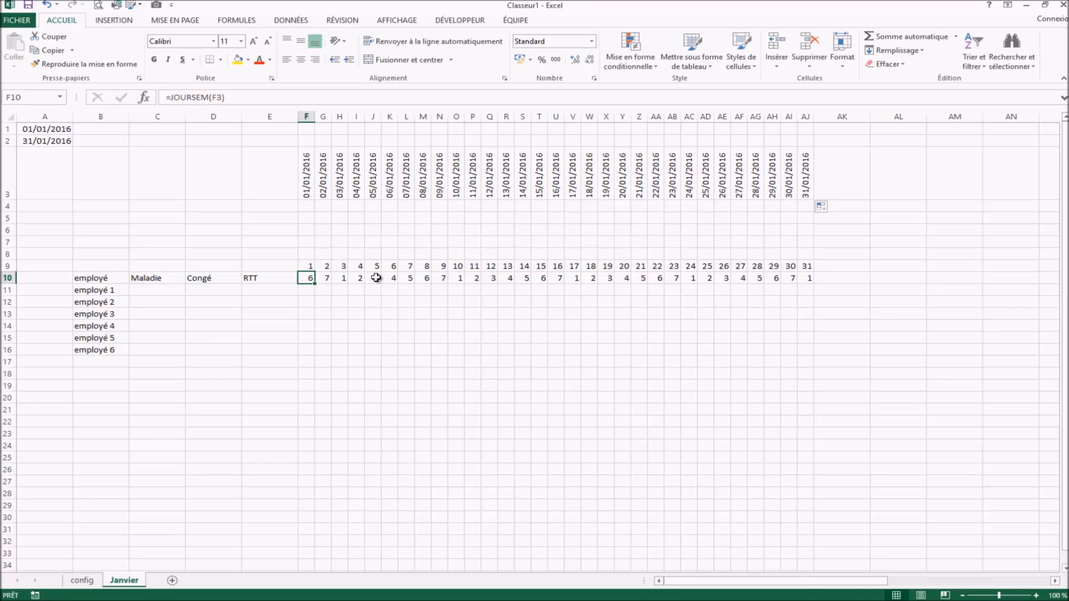
drag(307, 278, 811, 281)
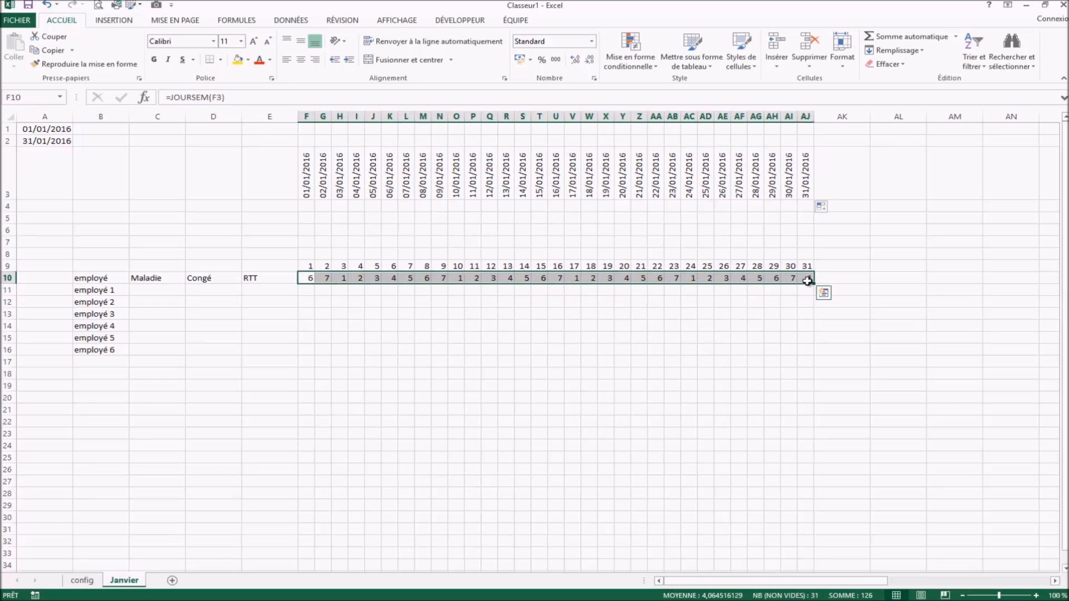
right_click(696, 274)
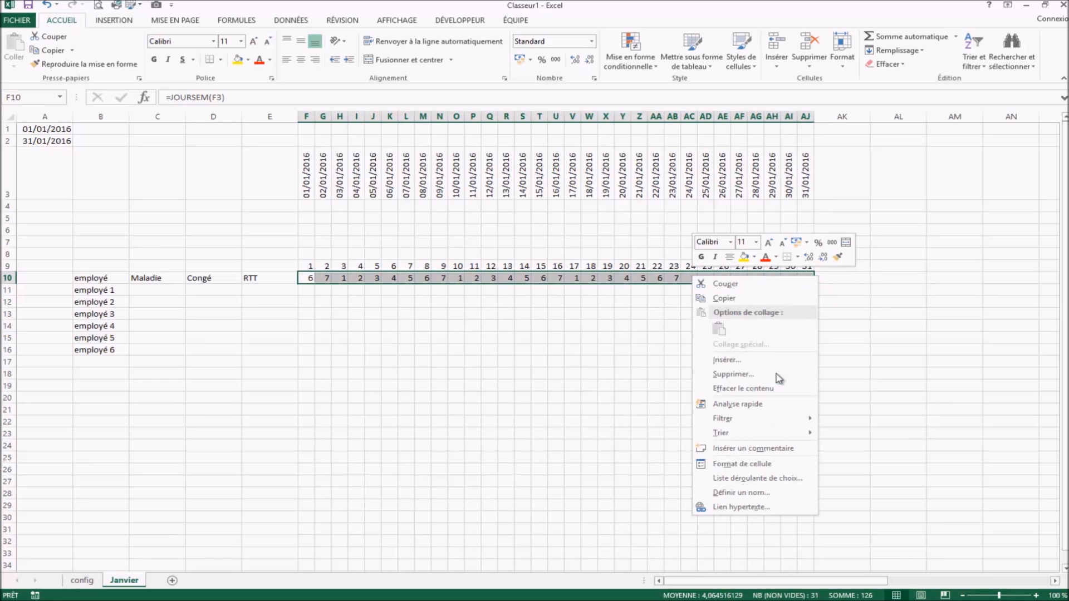
click(727, 462)
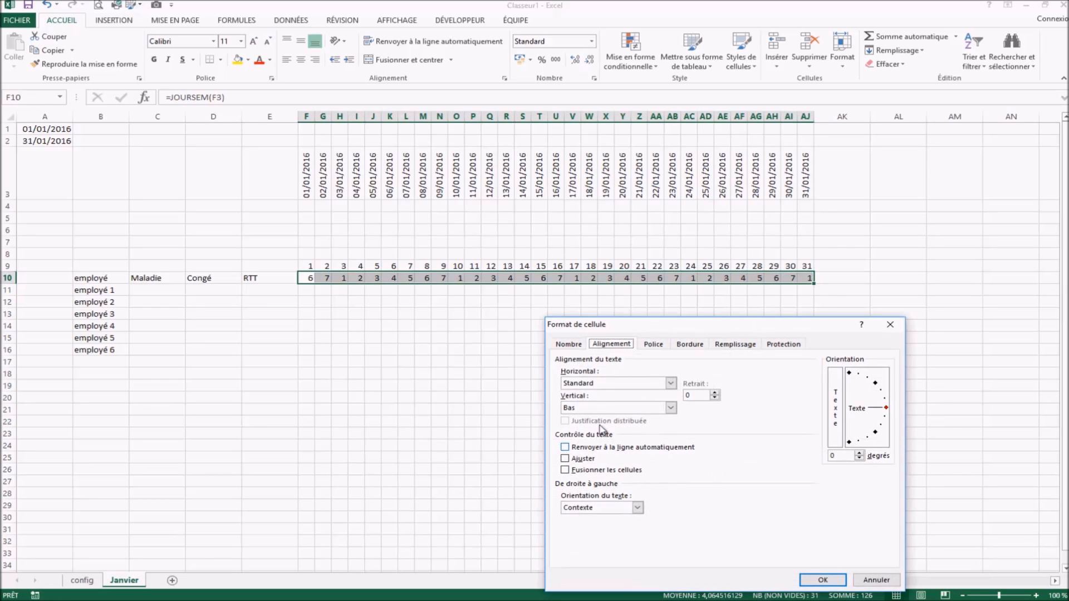
click(568, 345)
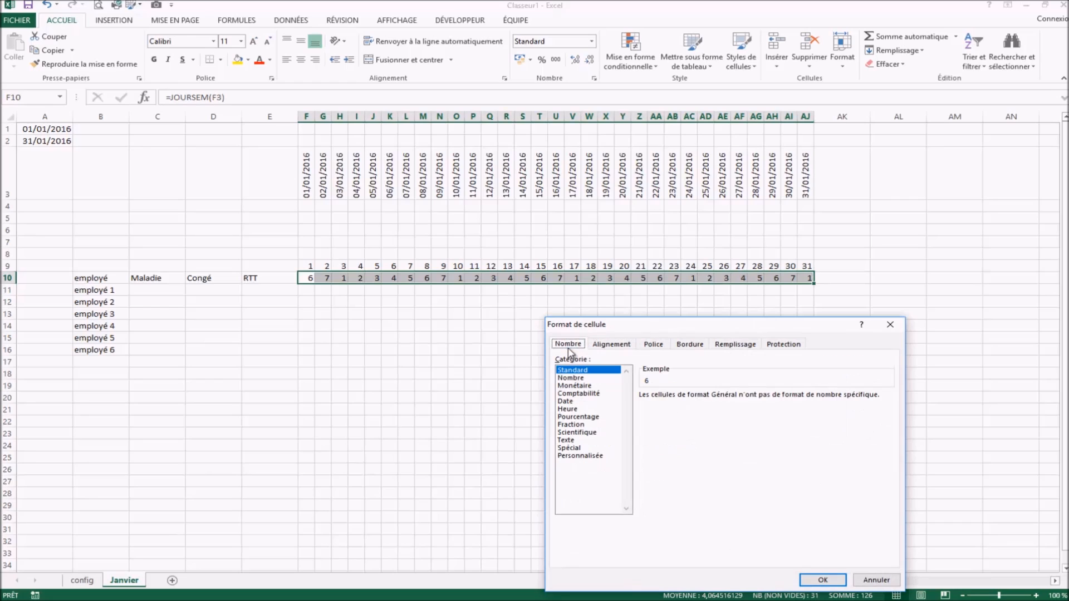
click(574, 457)
click(680, 407)
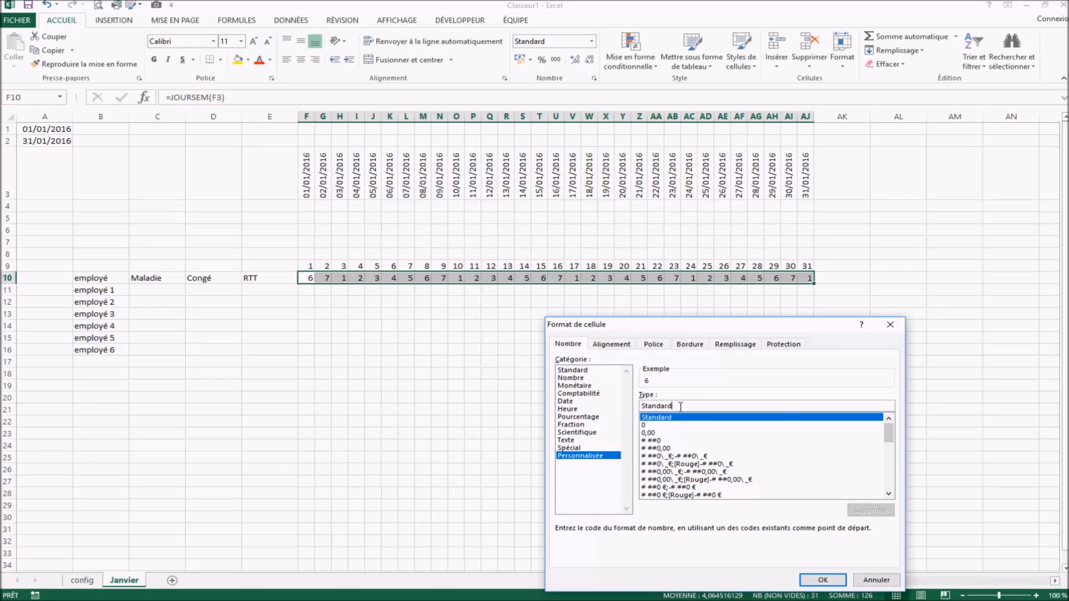
key(BackSpace)
key(BackSpace)
key(BackSpace)
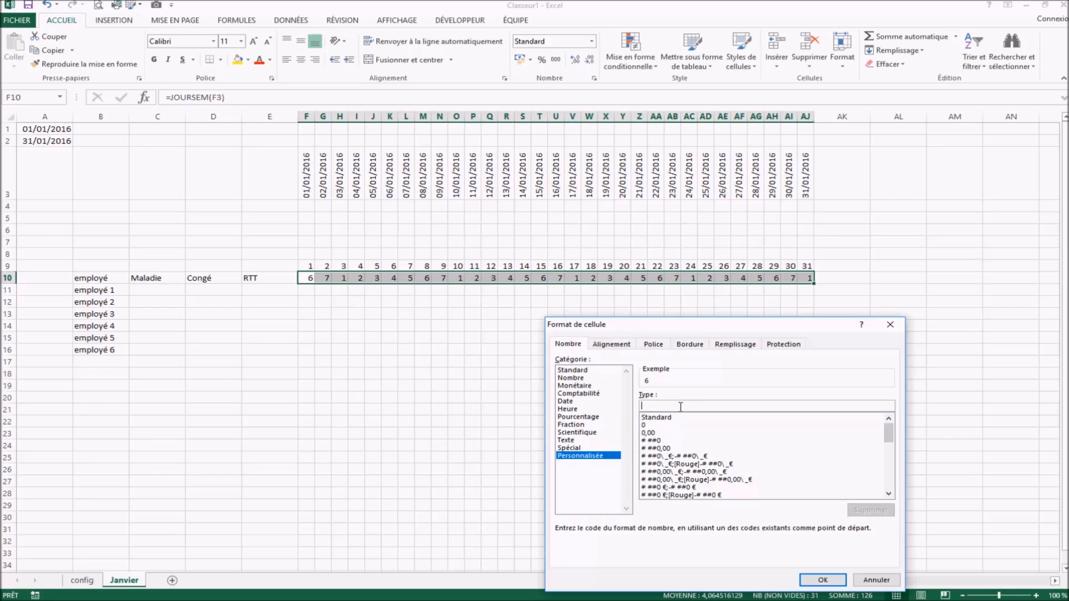
text(JJ)
click(822, 579)
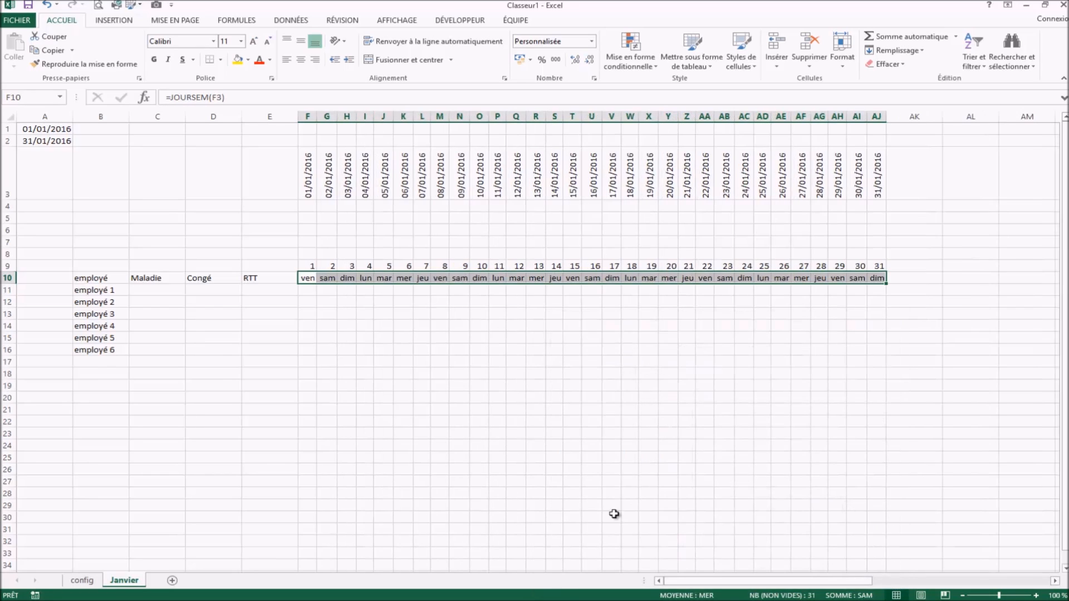
Step: Widen the day columns F to AJ to one uniform, slightly larger width
click(367, 341)
click(311, 277)
click(330, 278)
click(350, 279)
click(368, 279)
click(479, 278)
click(486, 312)
click(327, 326)
drag(307, 278, 838, 289)
click(314, 294)
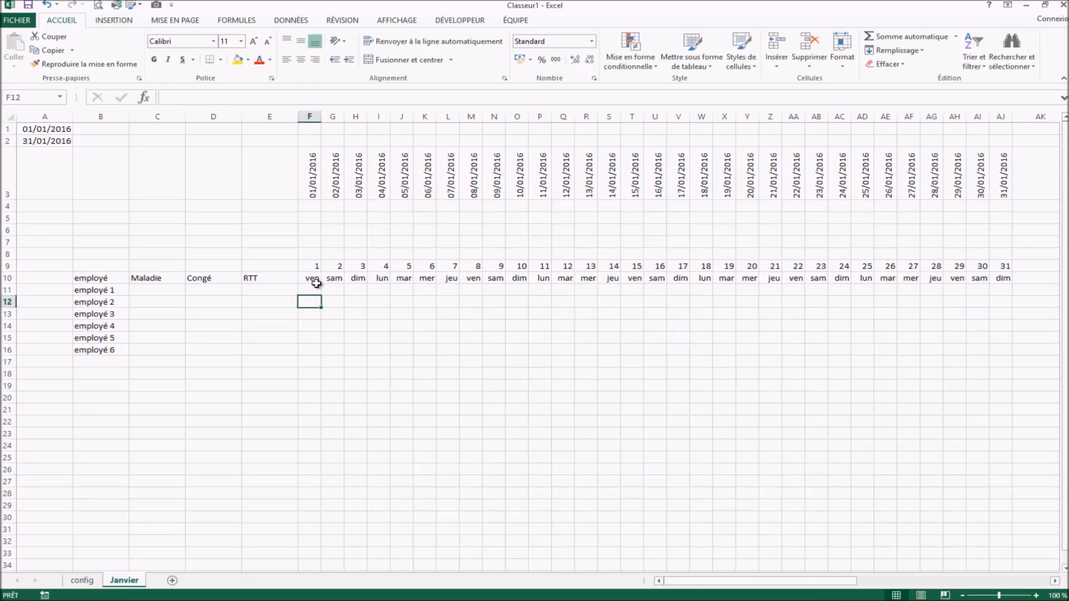
Step: Start a formula-based conditional formatting rule on F10:AJ10 with the formula =ou(f$10=1;f$10=7)
drag(312, 278, 993, 277)
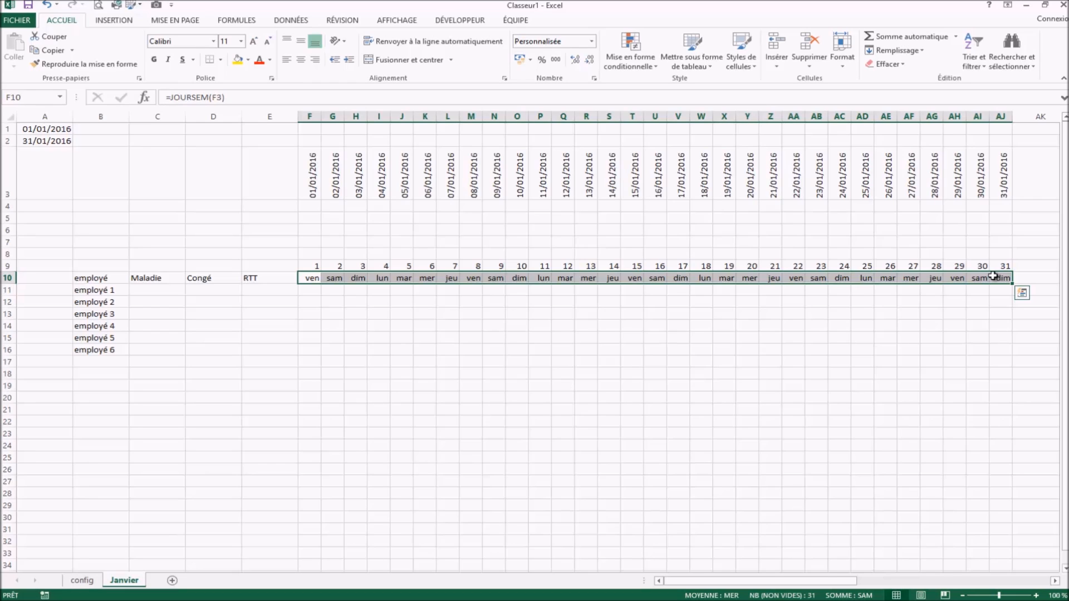
drag(308, 278, 1010, 277)
click(639, 69)
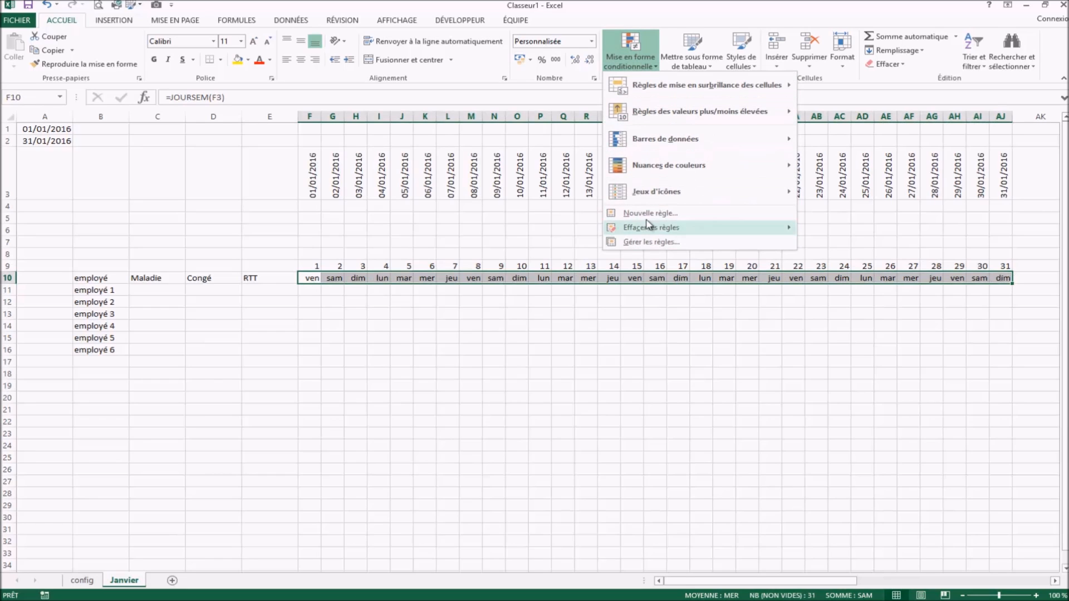
click(663, 214)
click(445, 157)
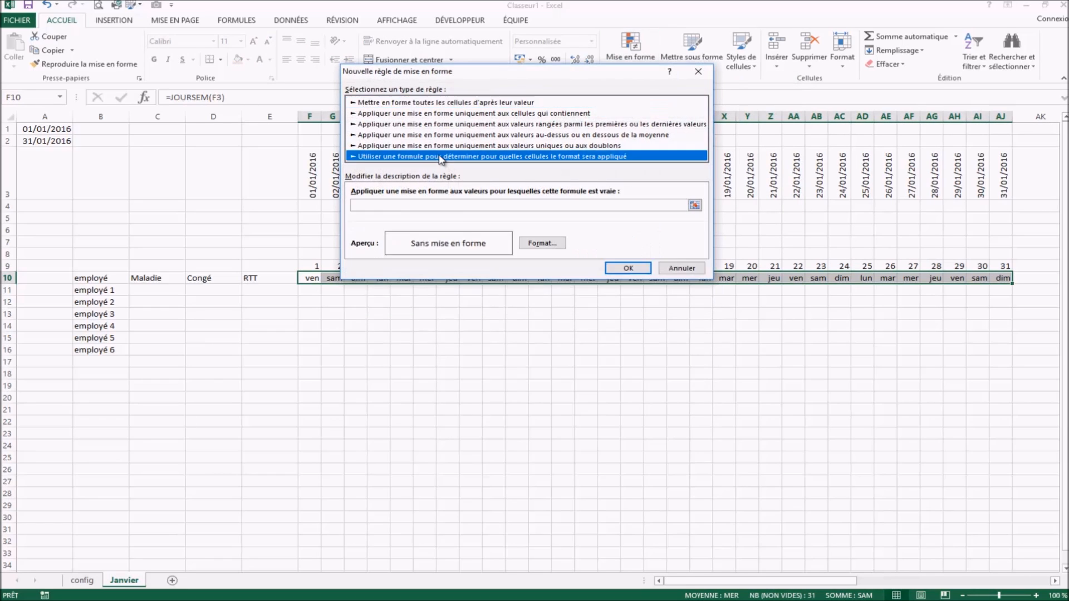
click(376, 206)
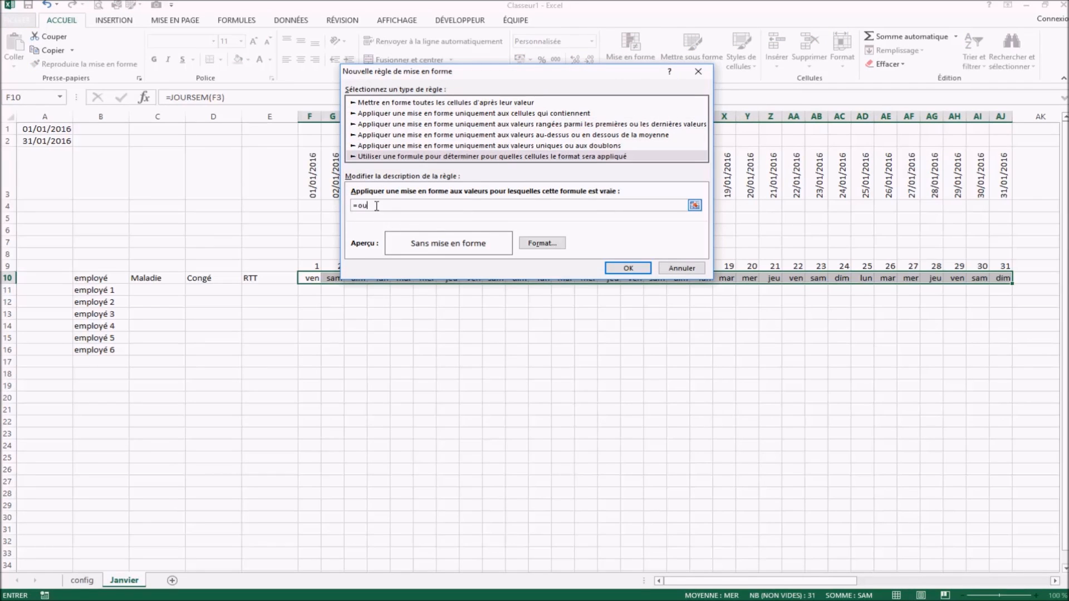
drag(469, 77, 619, 204)
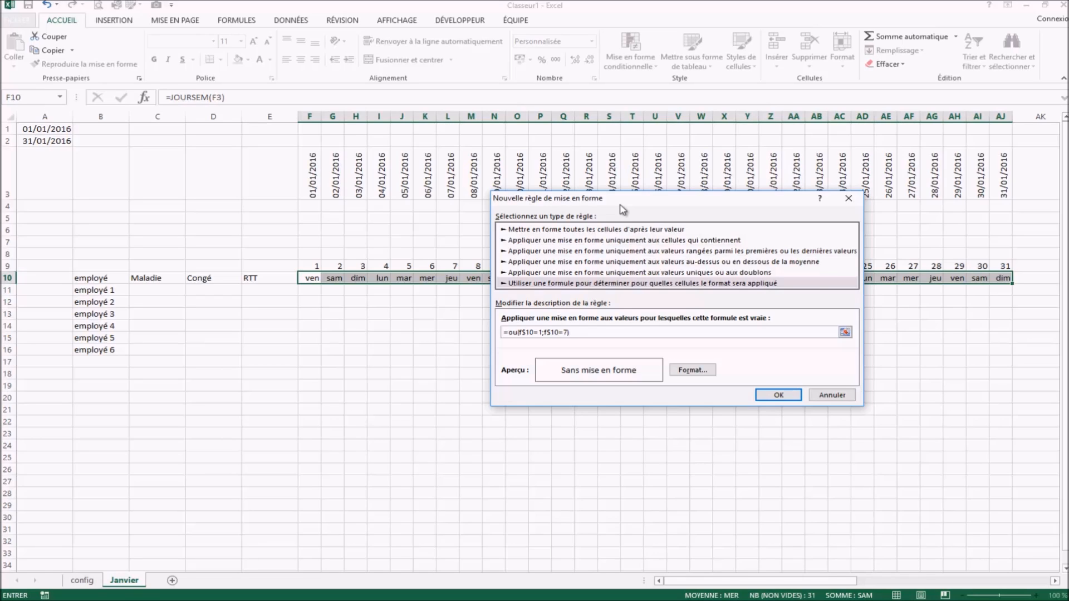
Step: Give the weekend rule a dark grey fill and apply it to the weekday row
click(691, 371)
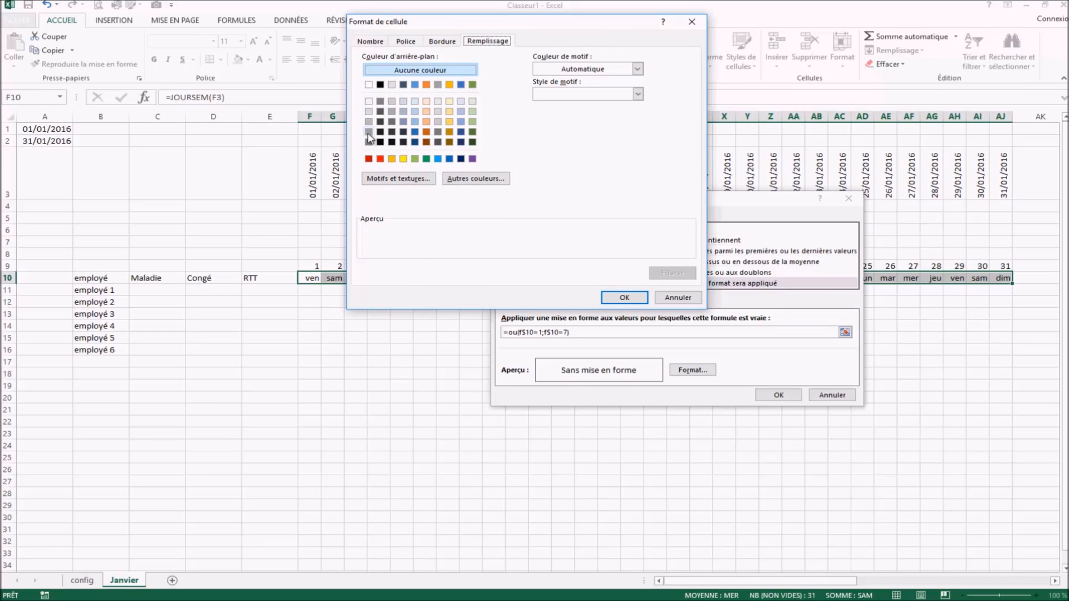
click(368, 132)
click(624, 297)
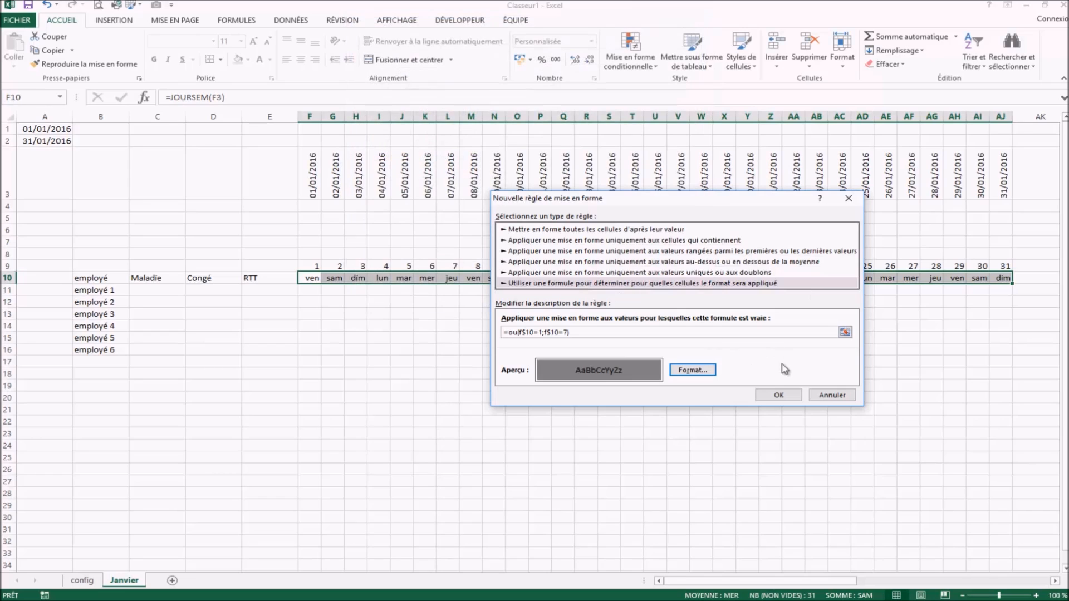
click(778, 395)
click(609, 334)
click(310, 290)
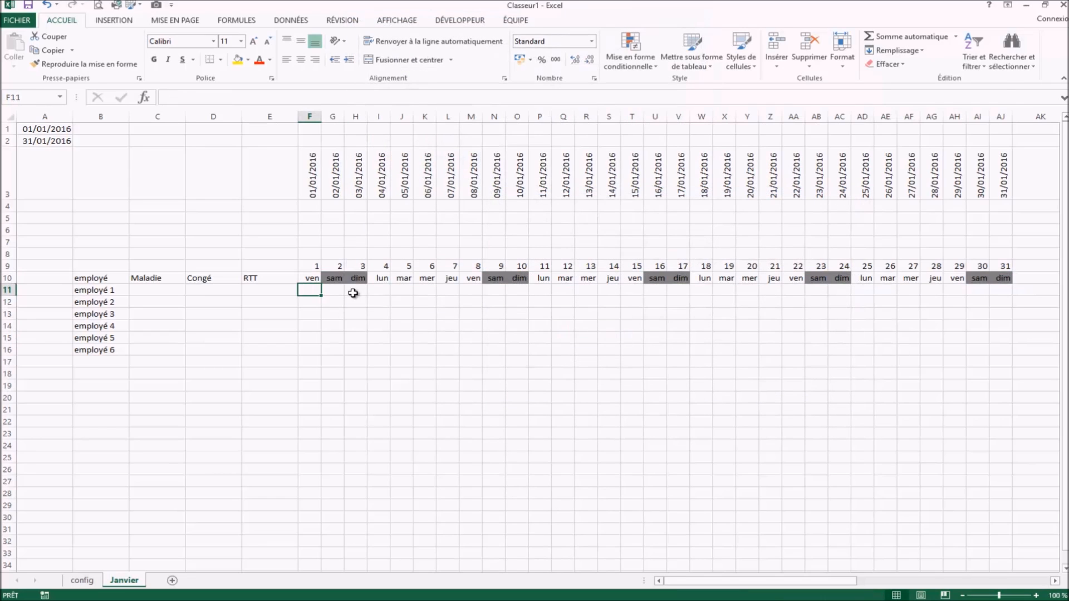
click(363, 289)
click(337, 267)
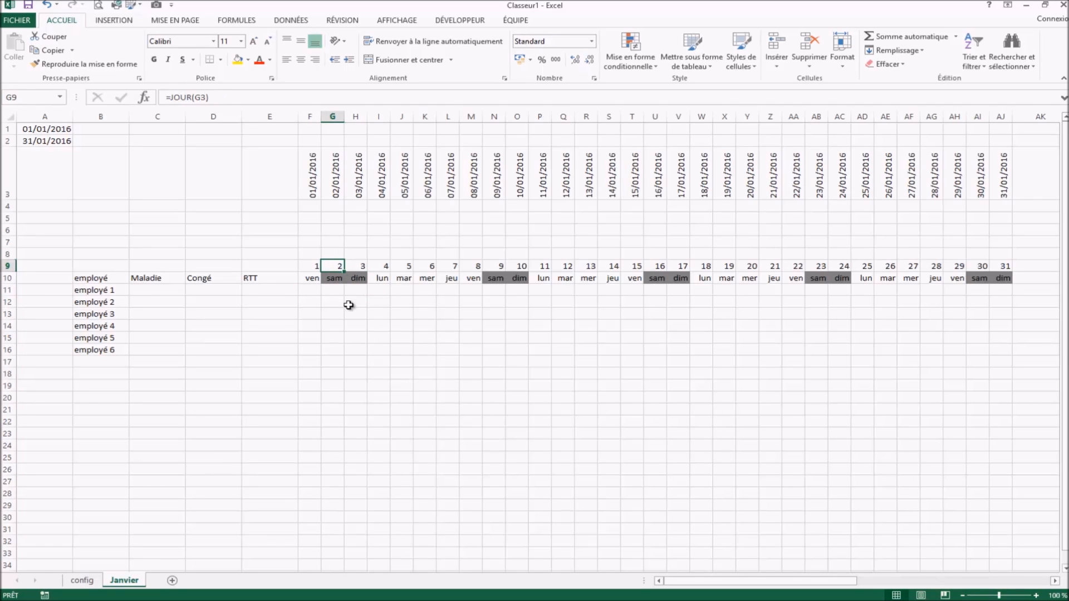
click(360, 267)
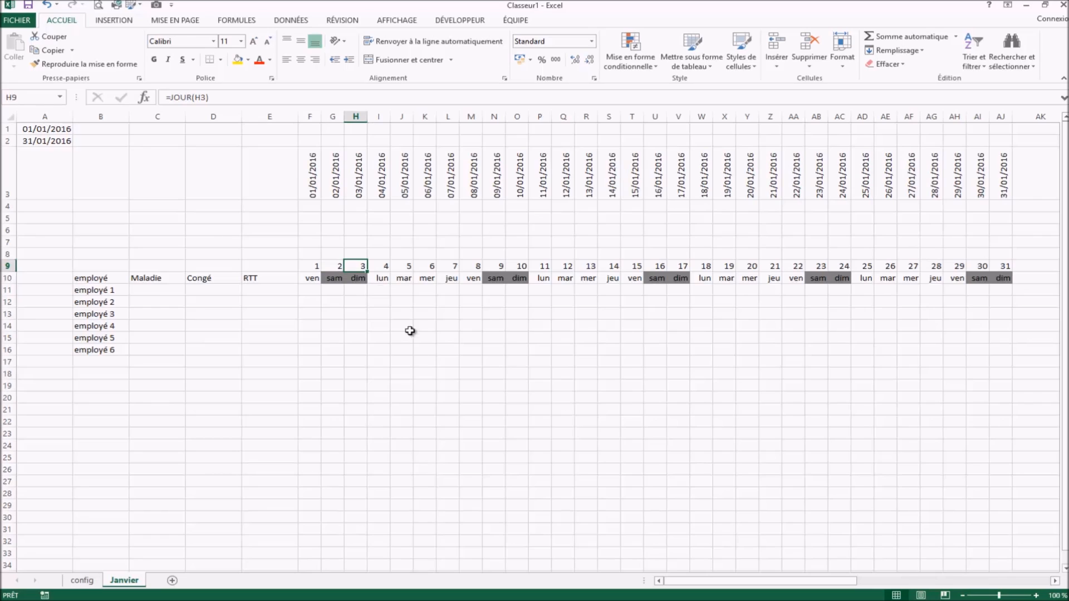
click(424, 361)
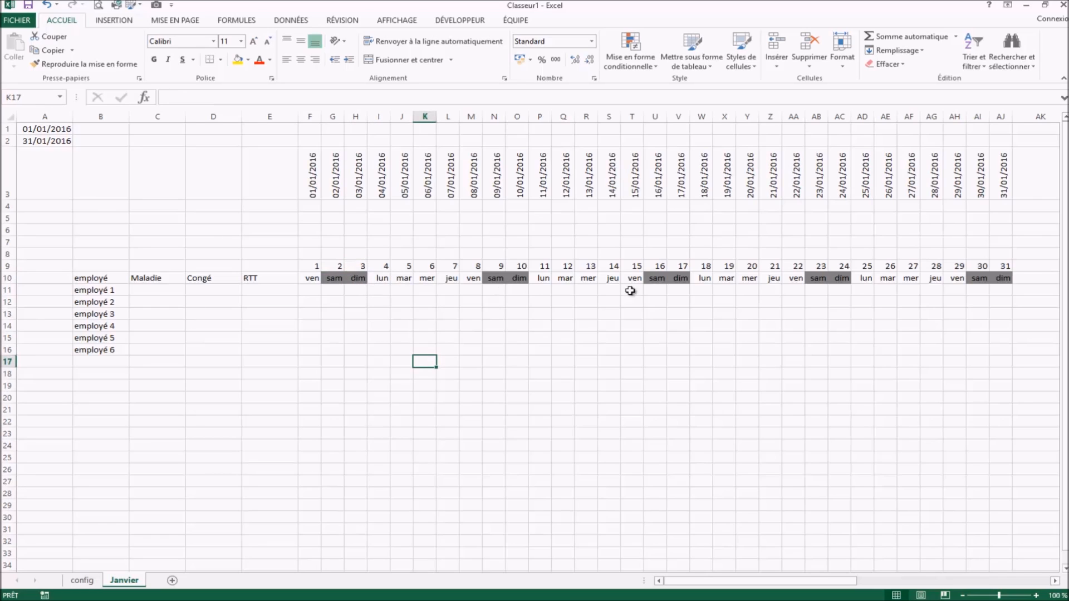
Step: Enter the date 1/2/2016 in A1 to test the weekend shading with February
click(131, 204)
click(49, 130)
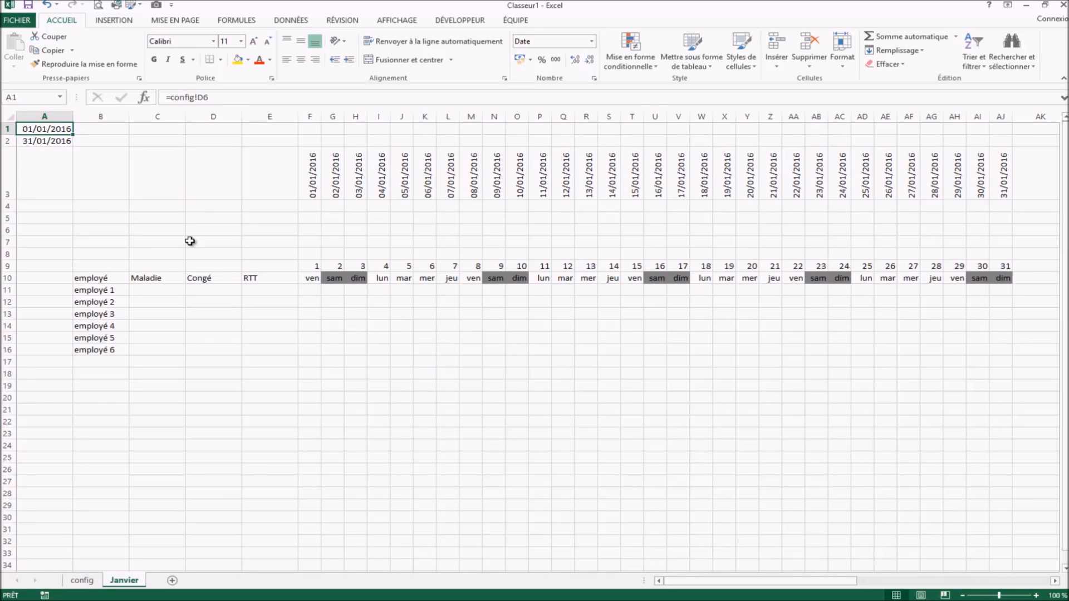
text(2)
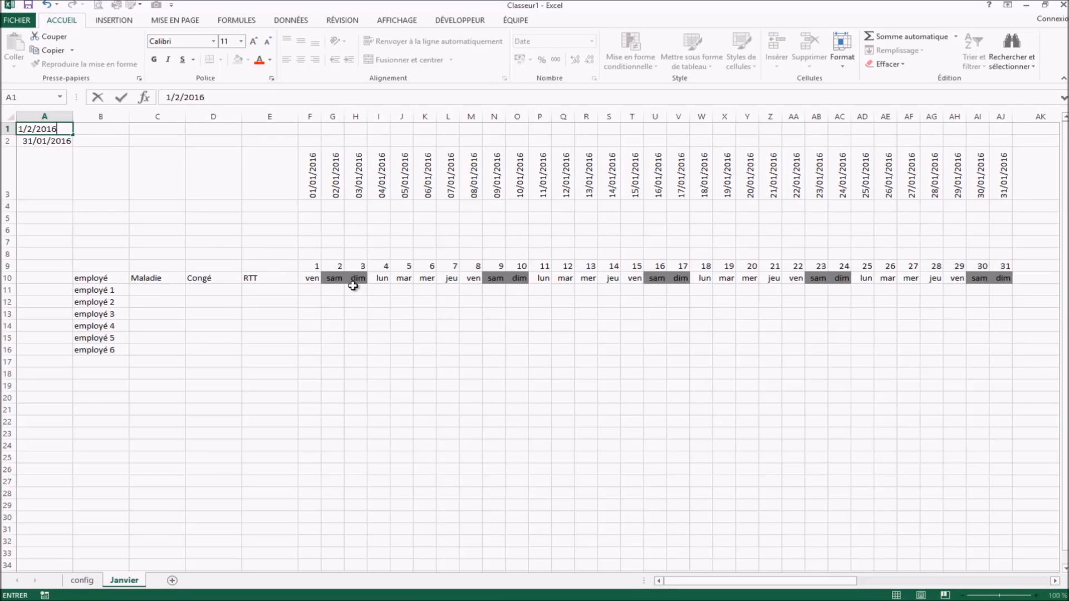
key(Return)
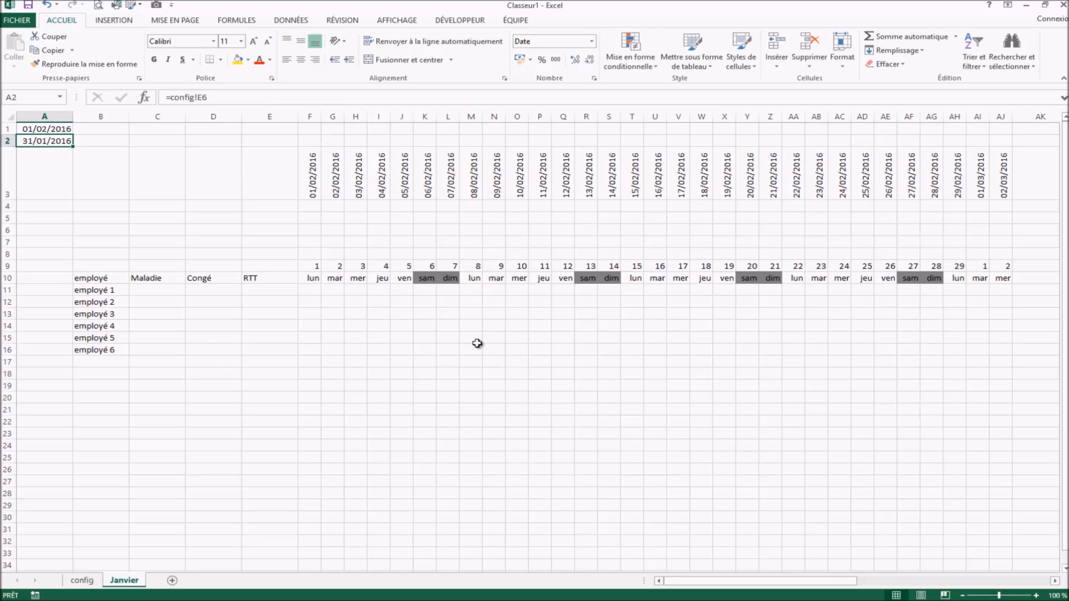
drag(474, 339, 474, 349)
Step: Link A1 back to January's start date in config!D6
click(48, 132)
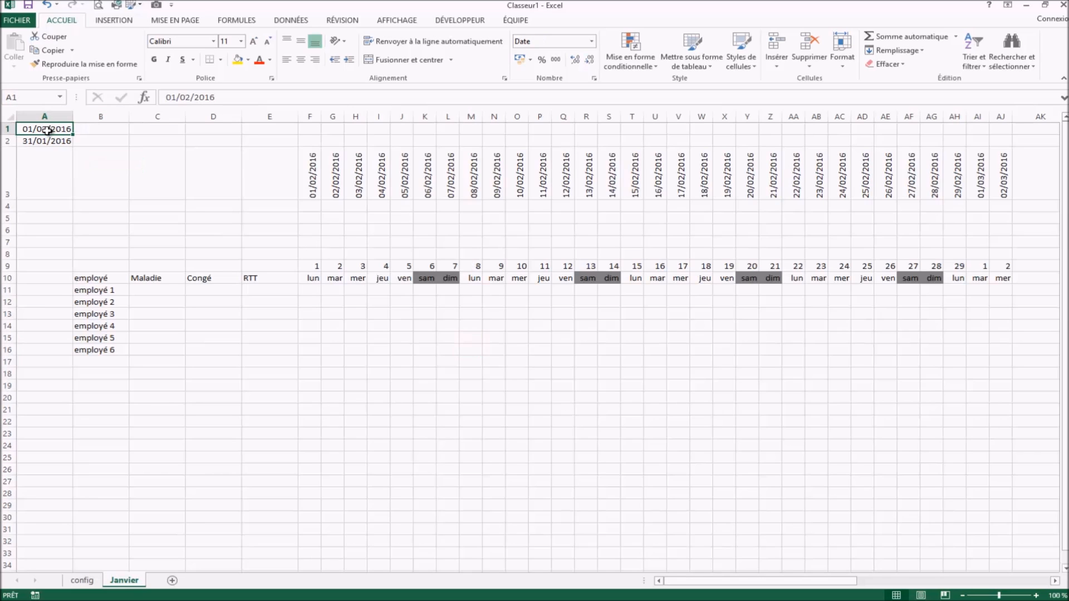
text(=)
click(94, 584)
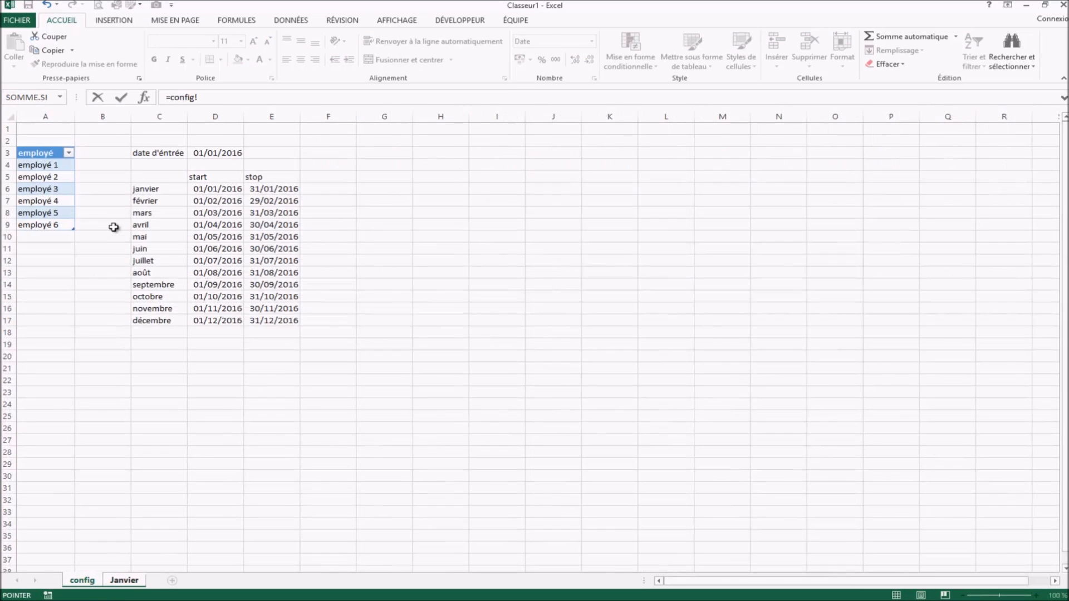
click(214, 192)
key(Return)
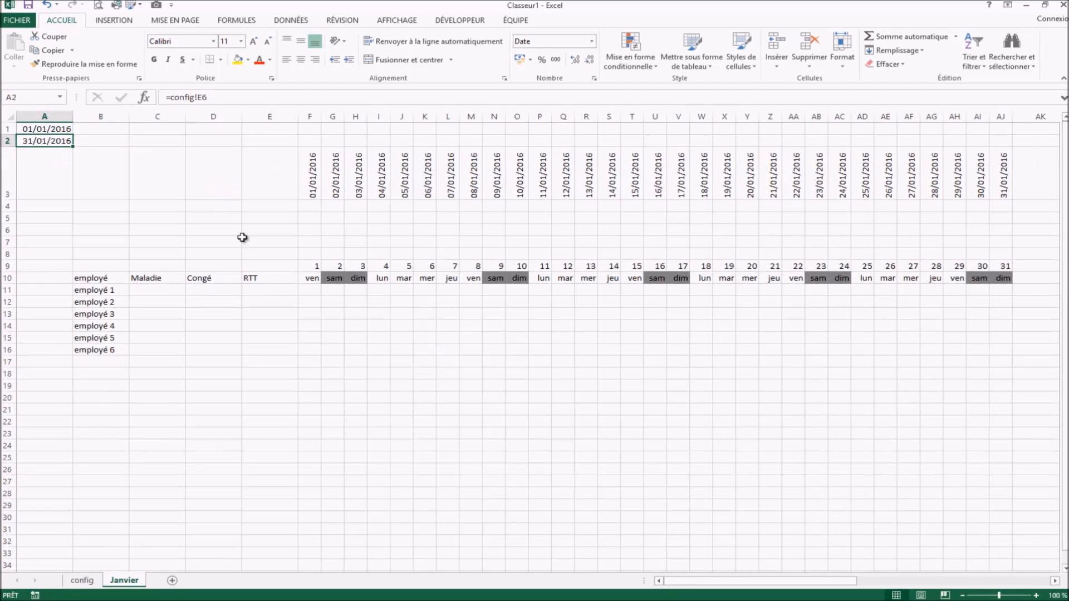
Step: Start a formula-based conditional formatting rule on the employee grid F11:AJ16 with the formula =ou(f$10=1;f$10=7)
drag(885, 313, 863, 326)
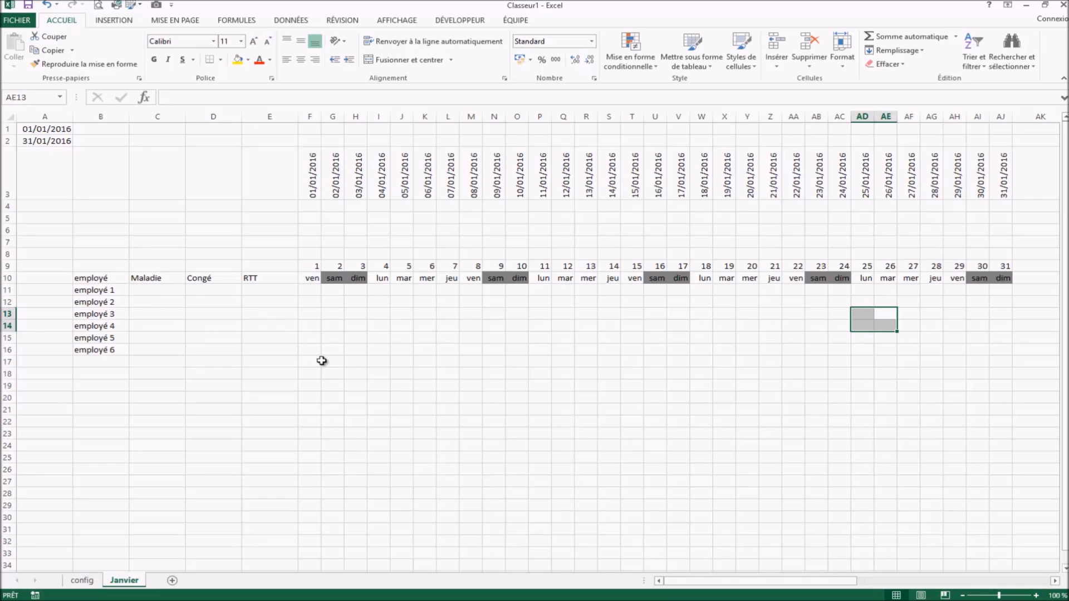
drag(309, 290, 1005, 349)
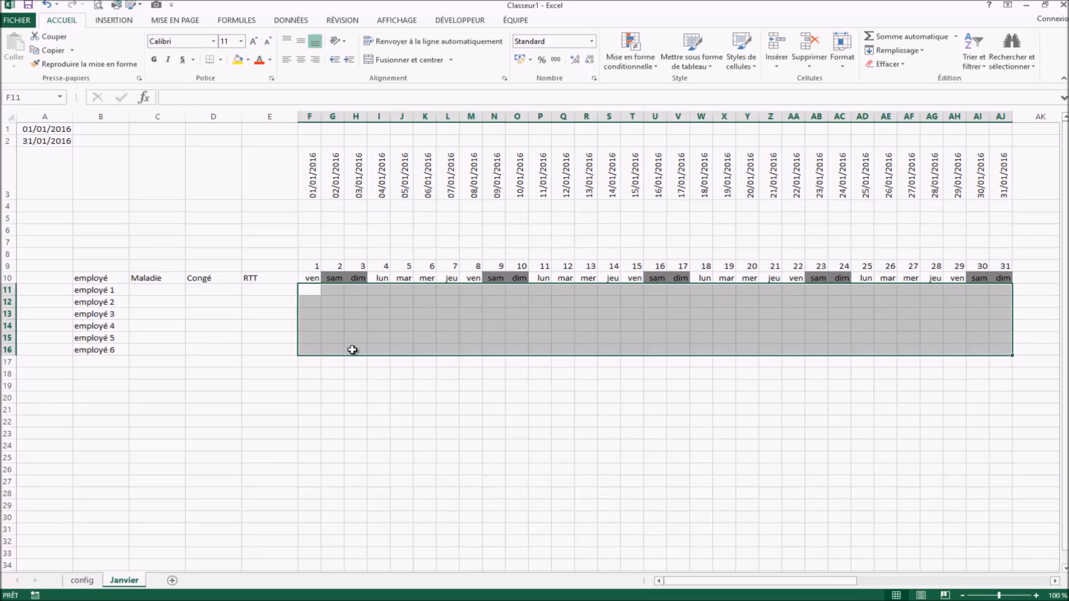
click(629, 57)
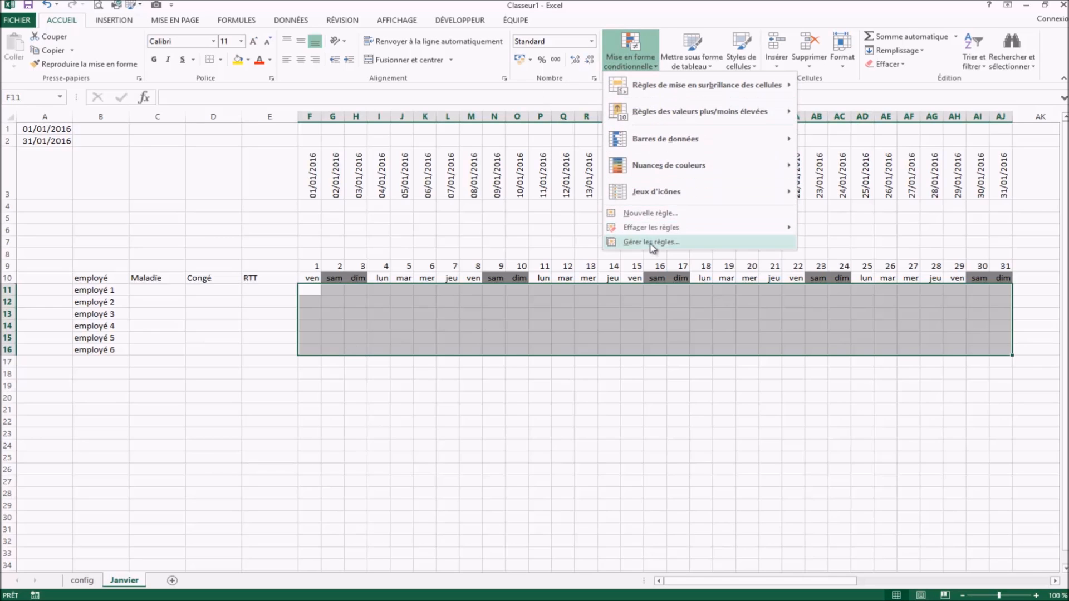
click(713, 238)
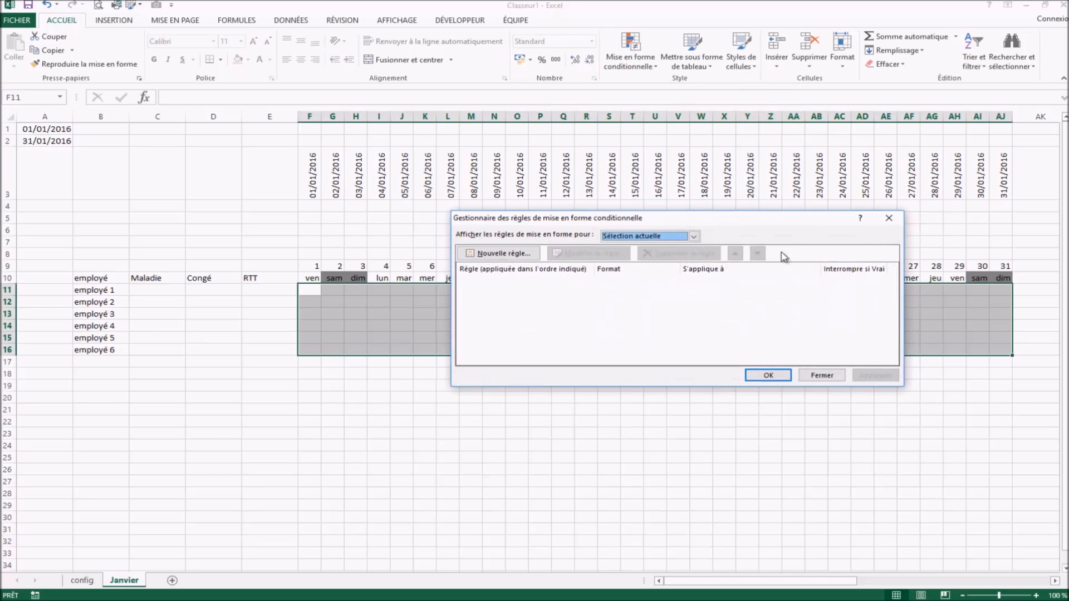
click(537, 254)
click(539, 270)
click(518, 319)
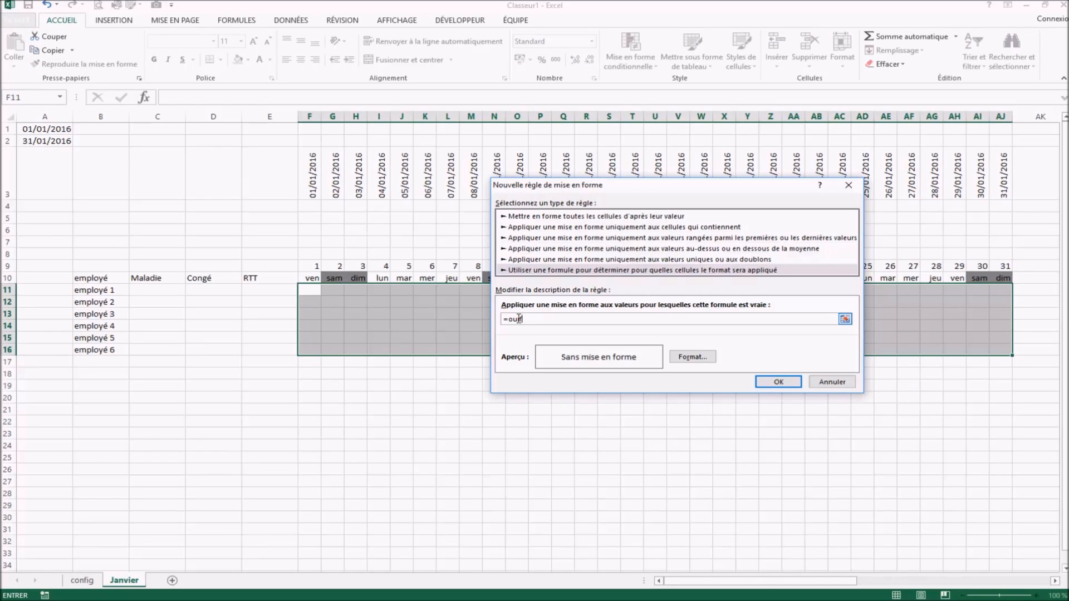
key(BackSpace)
Step: Give the employee grid's weekend rule a dark grey fill and apply it to the employee rows
click(692, 357)
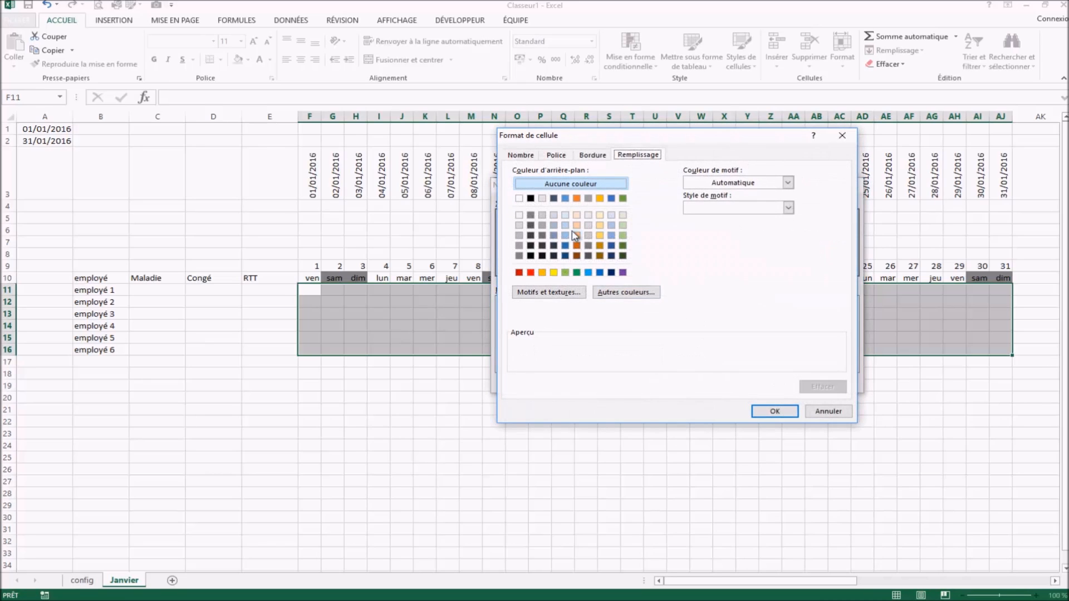
click(519, 255)
click(774, 411)
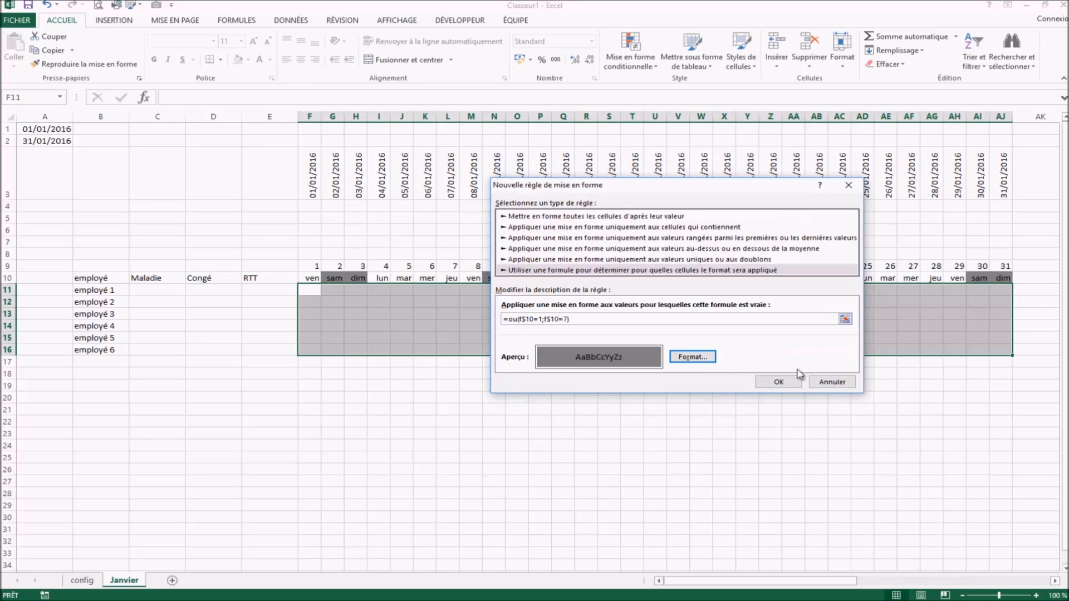
click(769, 378)
click(865, 378)
click(769, 375)
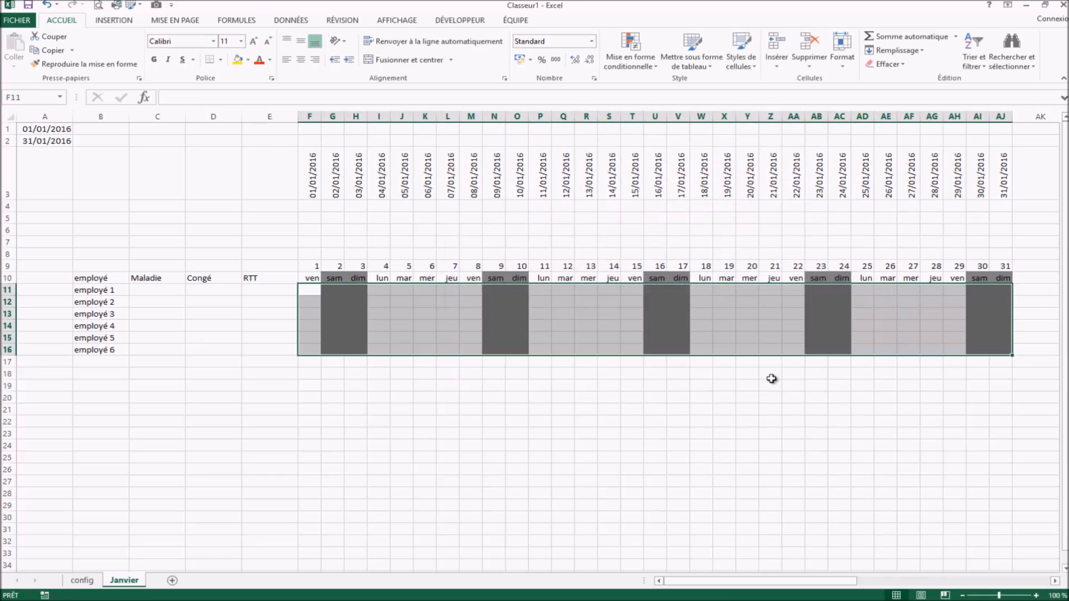
drag(517, 422, 494, 421)
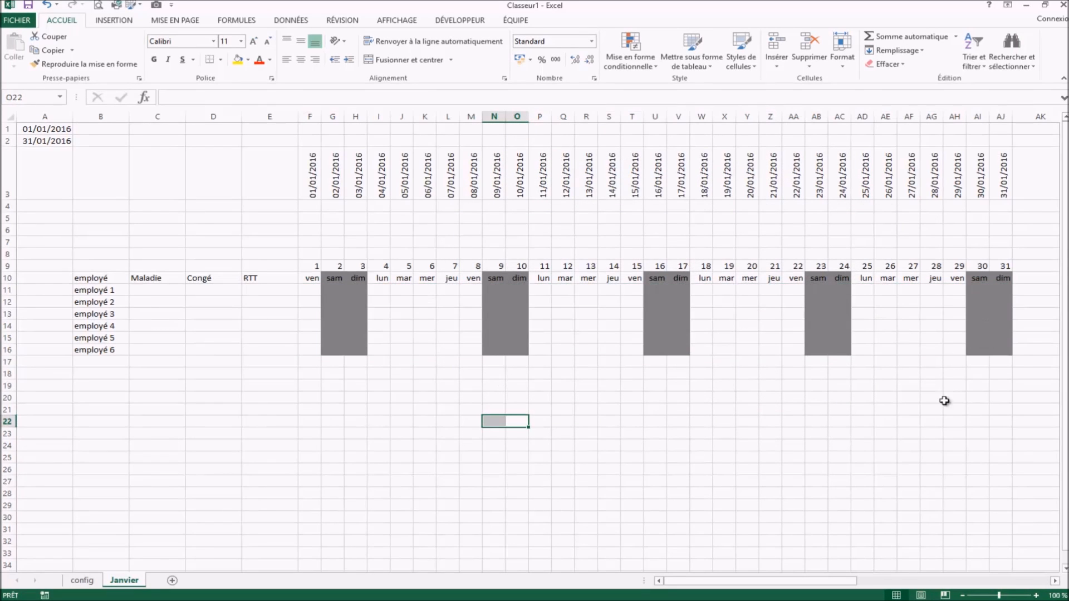
Step: Examine the grey-shaded Saturday and Sunday columns in rows 10 to 16 across the January schedule
drag(330, 282, 355, 353)
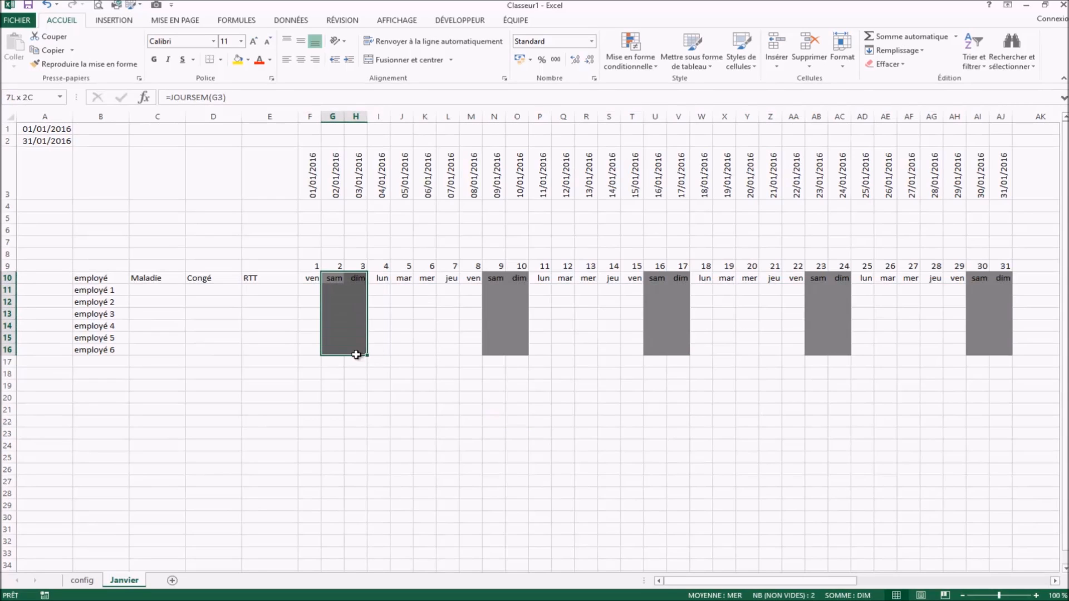
click(498, 279)
drag(499, 279, 525, 350)
drag(649, 282, 676, 352)
drag(818, 279, 831, 349)
drag(978, 280, 997, 351)
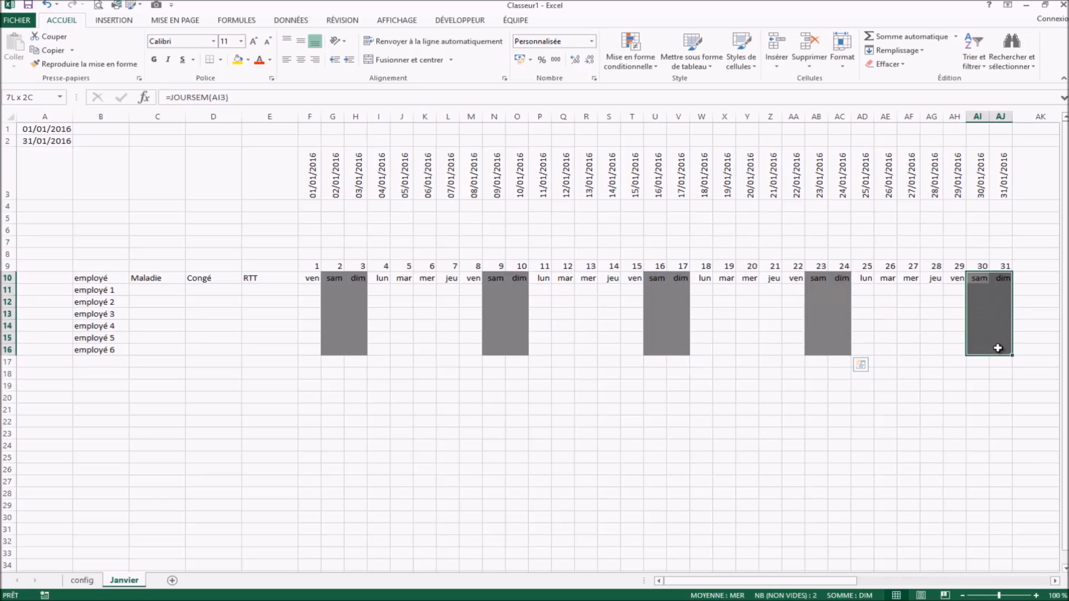
click(333, 302)
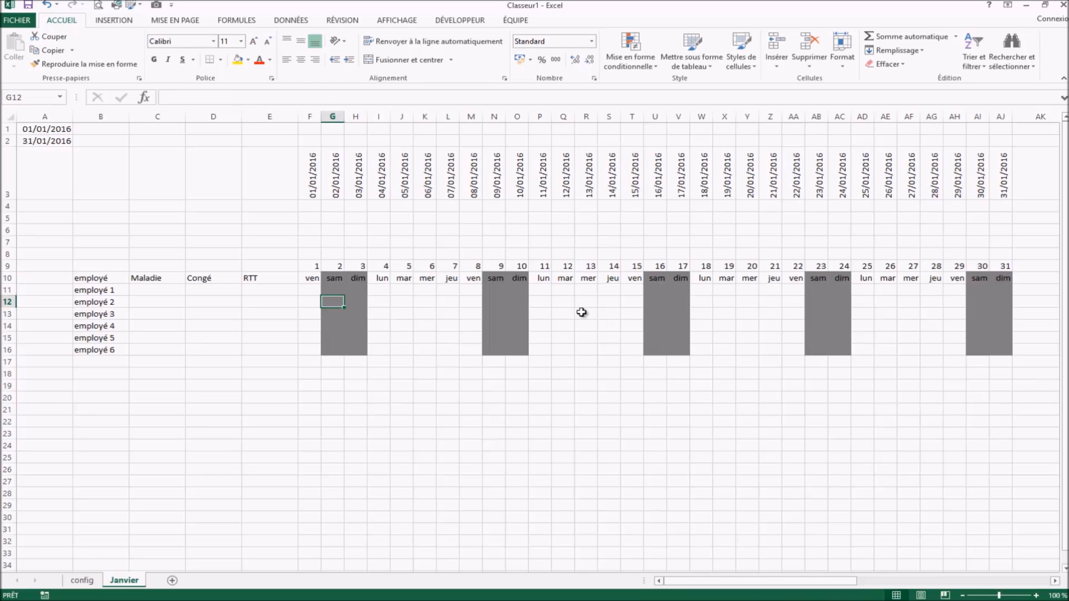
click(426, 376)
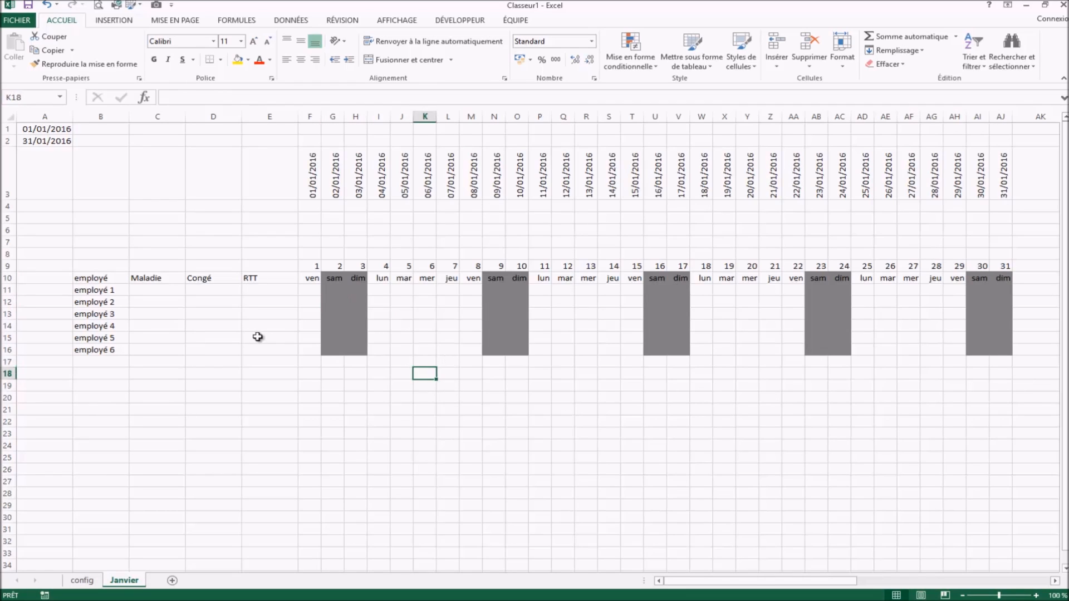
click(259, 338)
click(478, 400)
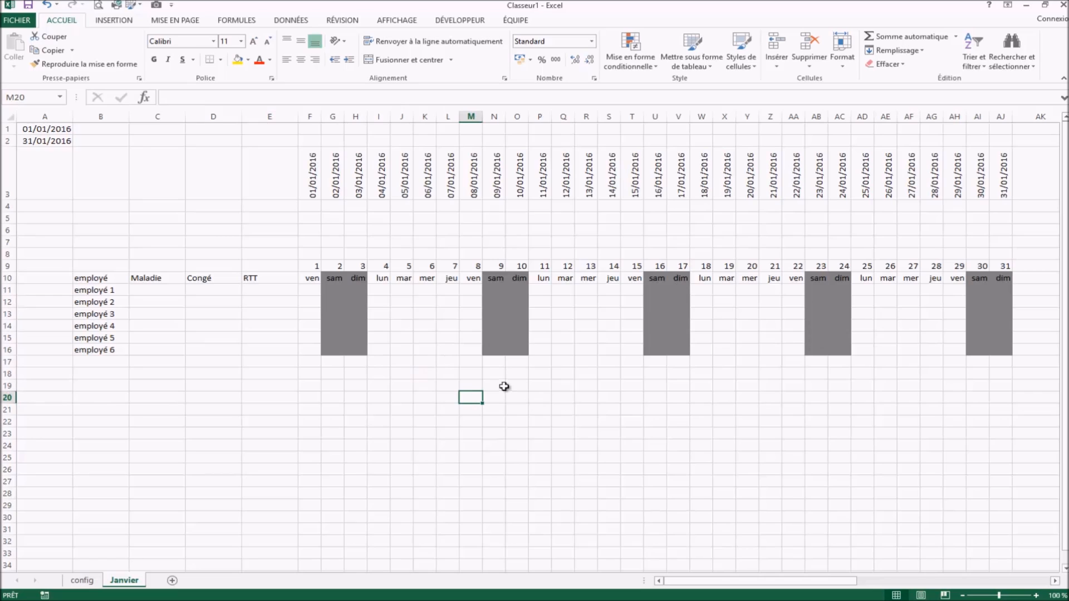
Step: Apply all borders to the schedule table from B10 to AJ16
drag(90, 281, 1007, 353)
click(221, 60)
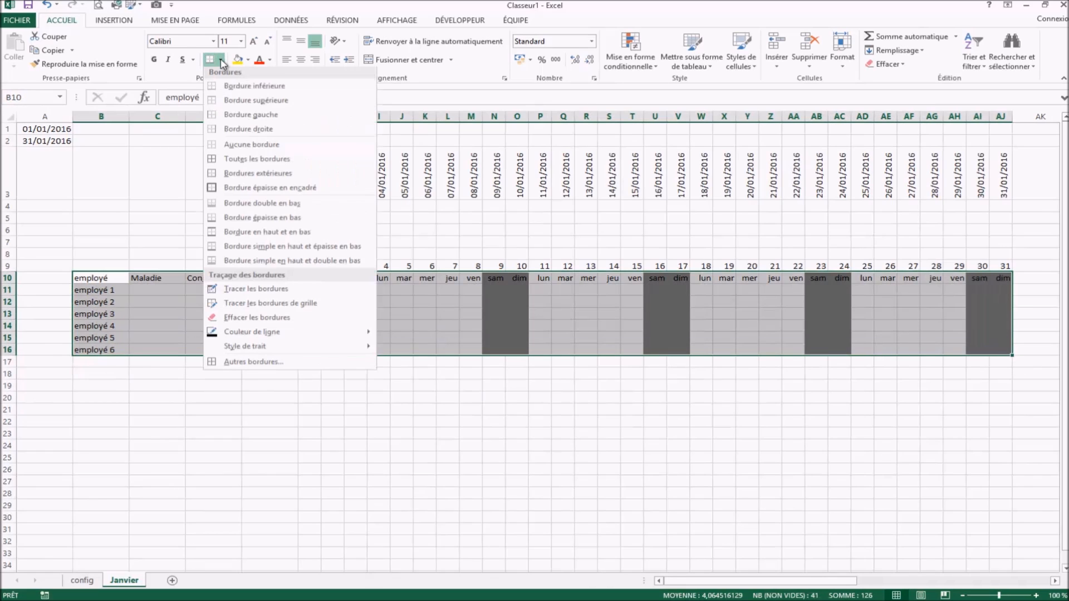
click(231, 163)
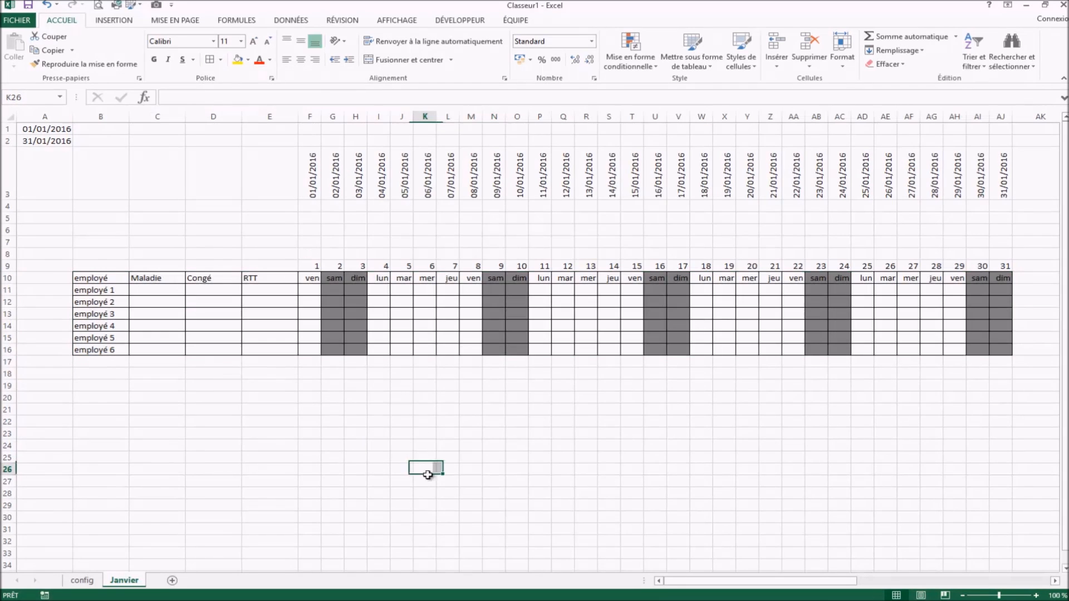
Step: Widen column B, which holds the employee names, to about twice its width
drag(106, 278, 111, 351)
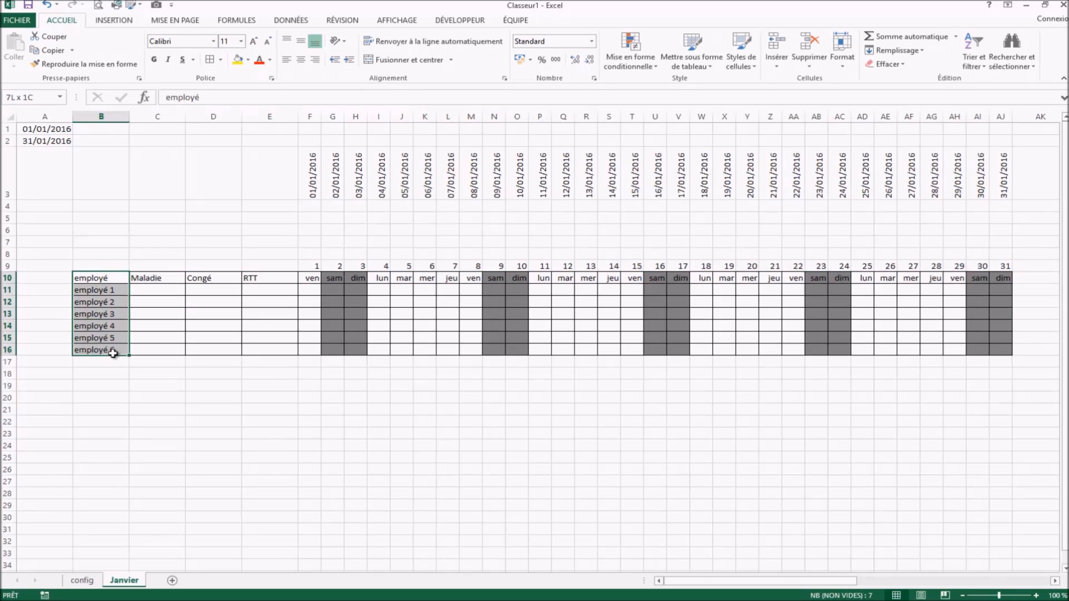
drag(132, 120, 185, 119)
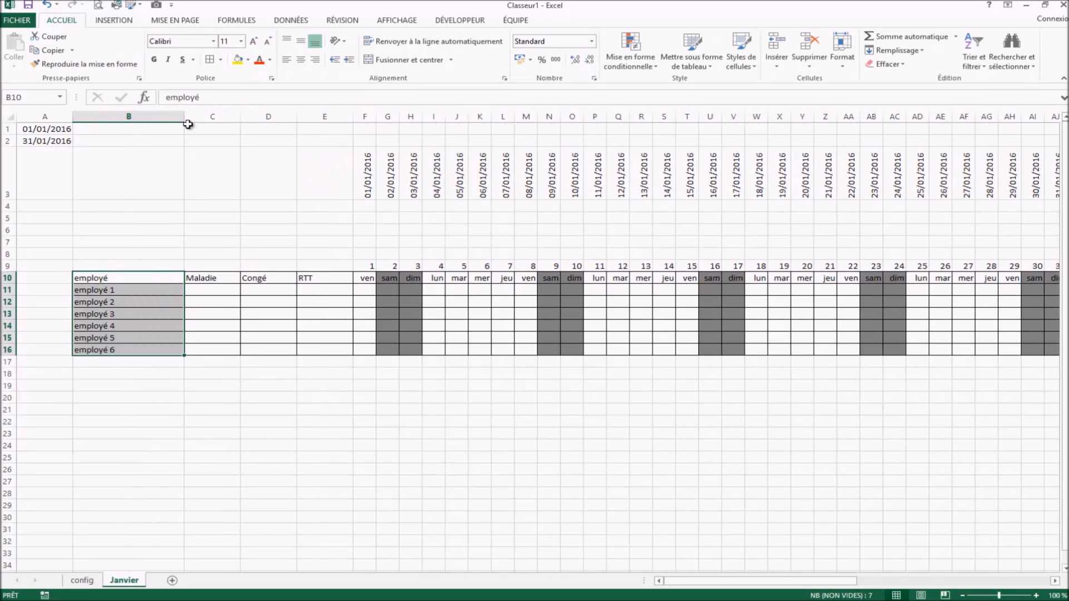
click(250, 432)
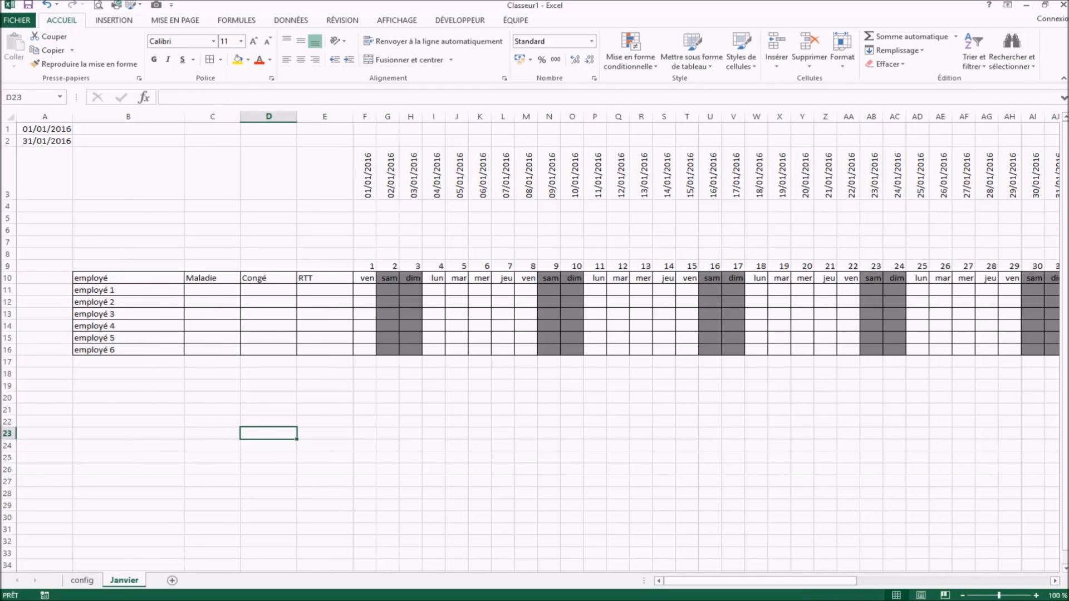
Step: Narrow columns C to E so the Maladie, Congé and RTT columns just fit their headings
drag(847, 582, 858, 583)
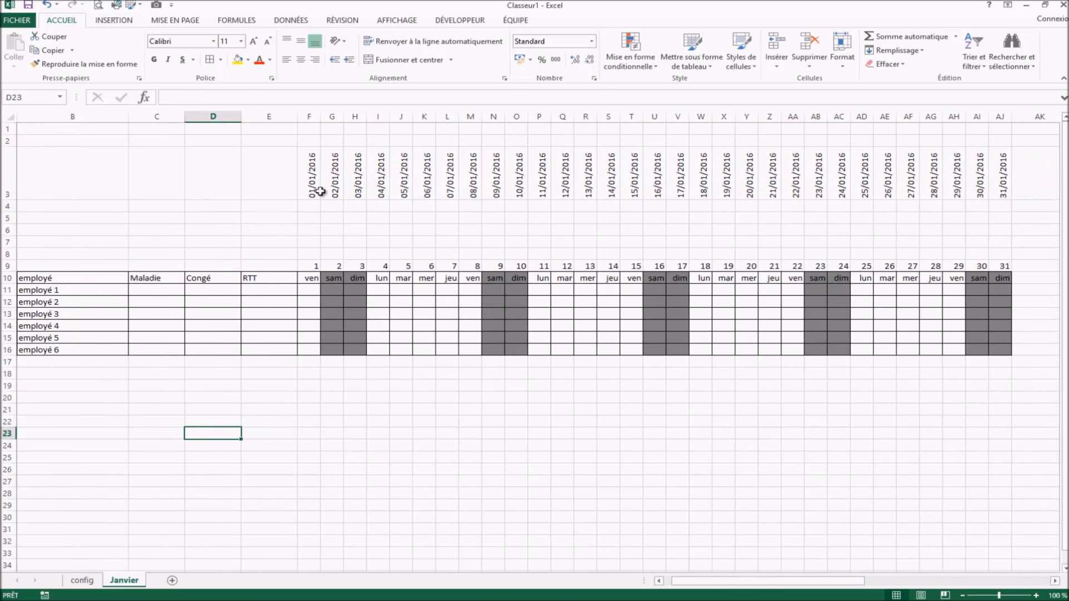
drag(156, 116, 214, 116)
click(417, 457)
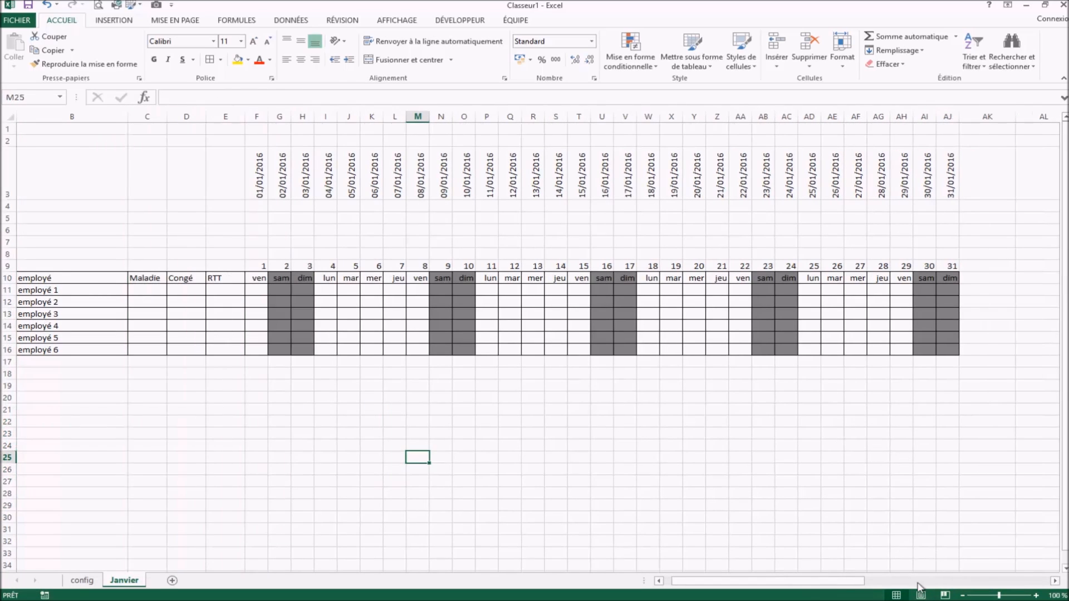
drag(842, 582, 832, 581)
click(773, 433)
click(497, 494)
click(978, 387)
click(454, 433)
Step: Wrap the weekday formula in F10 with an error check so it reads =SIERREUR(JOURSEM(F3);"")
click(311, 280)
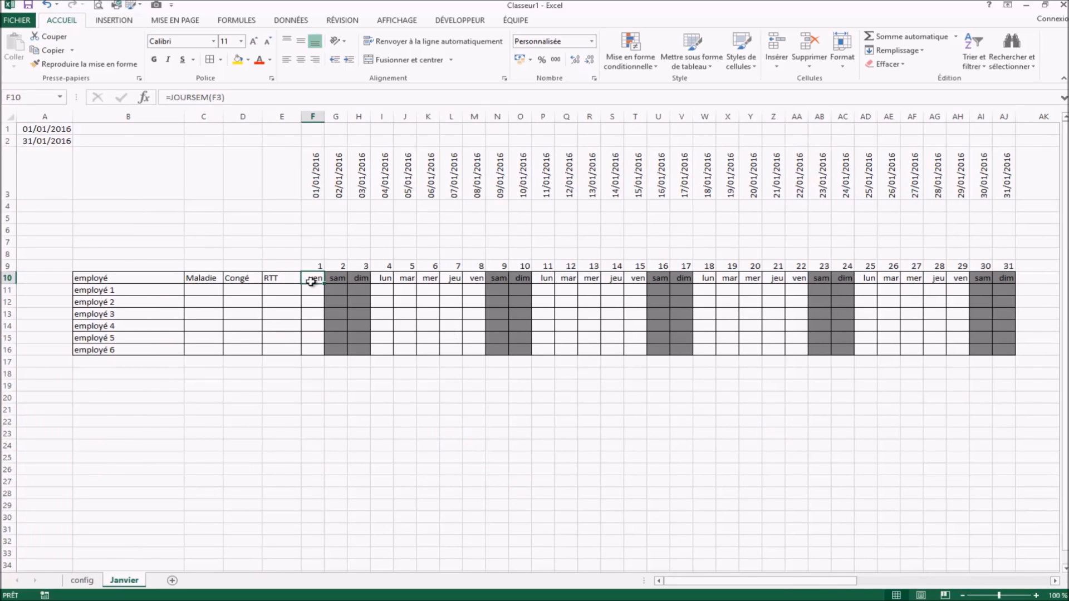
click(172, 98)
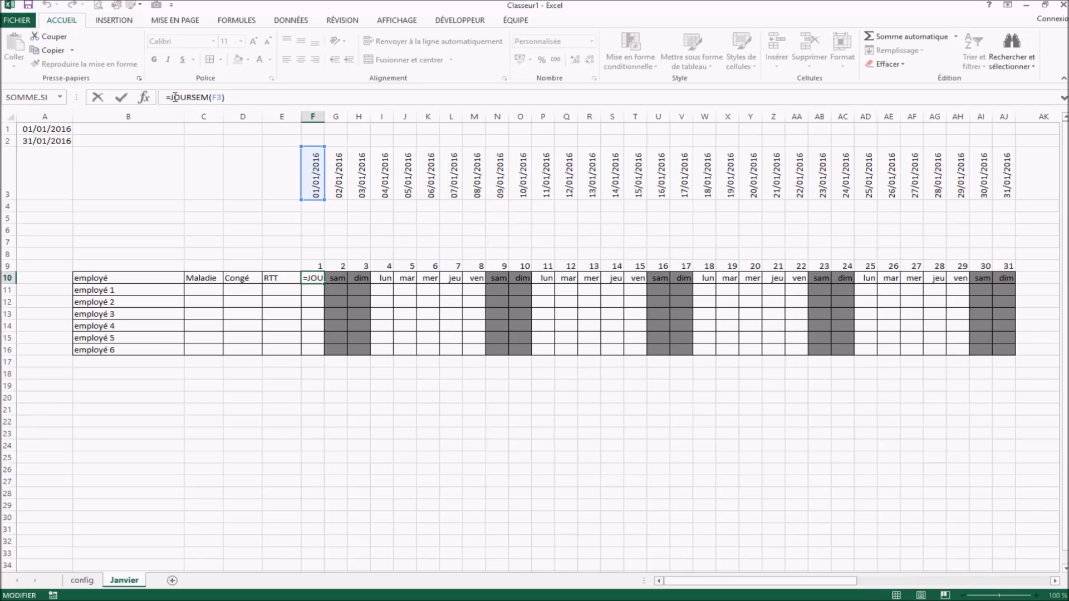
text(siree)
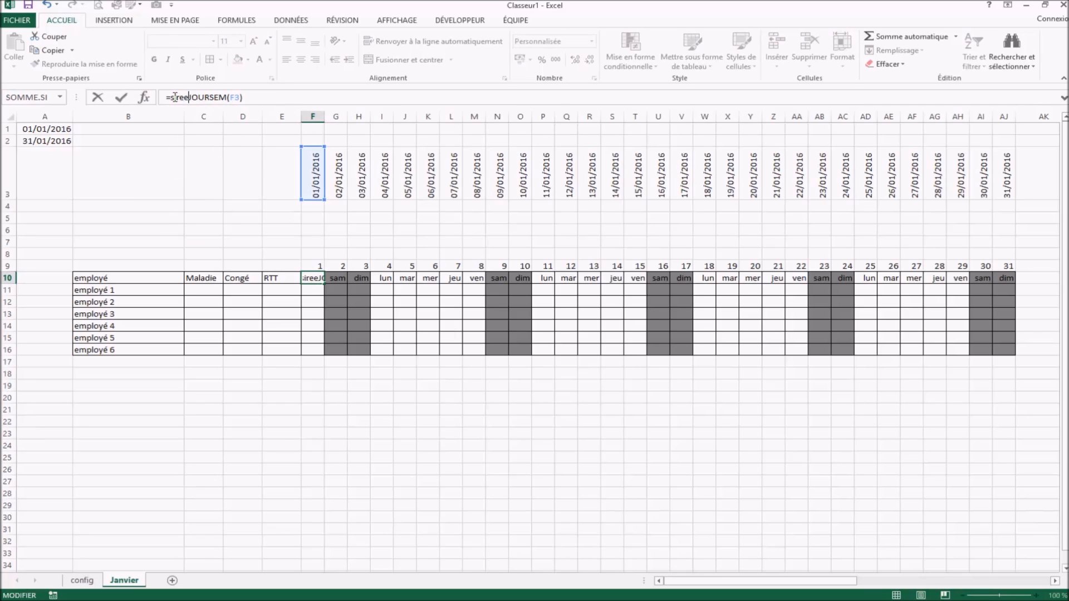
key(BackSpace)
key(BackSpace)
text(erreur()
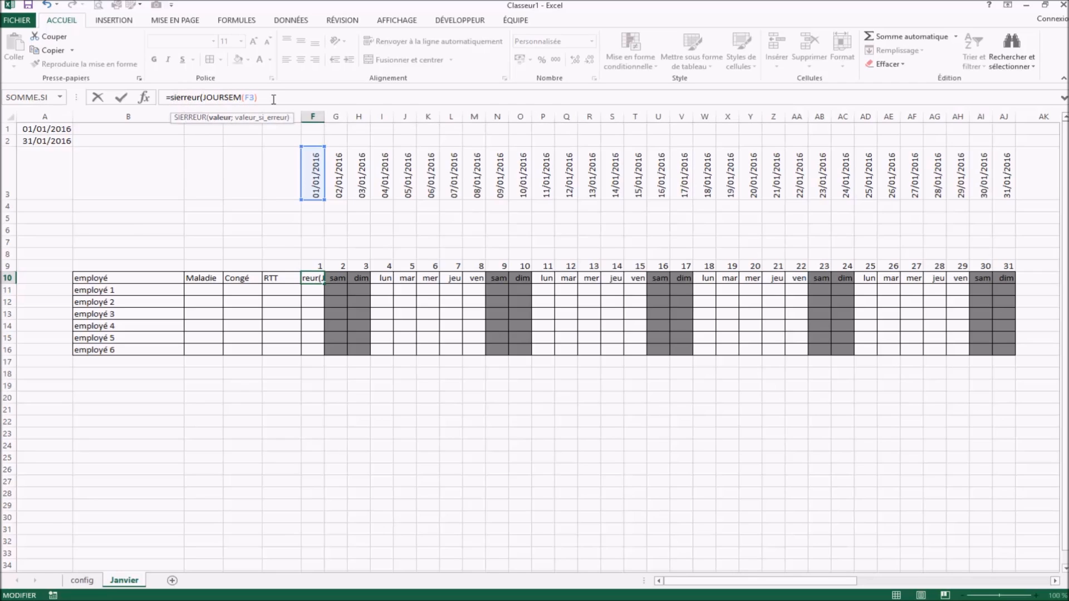
text(;""))
key(Return)
Step: Fill the F10 formula across row 10 to AJ10
click(326, 281)
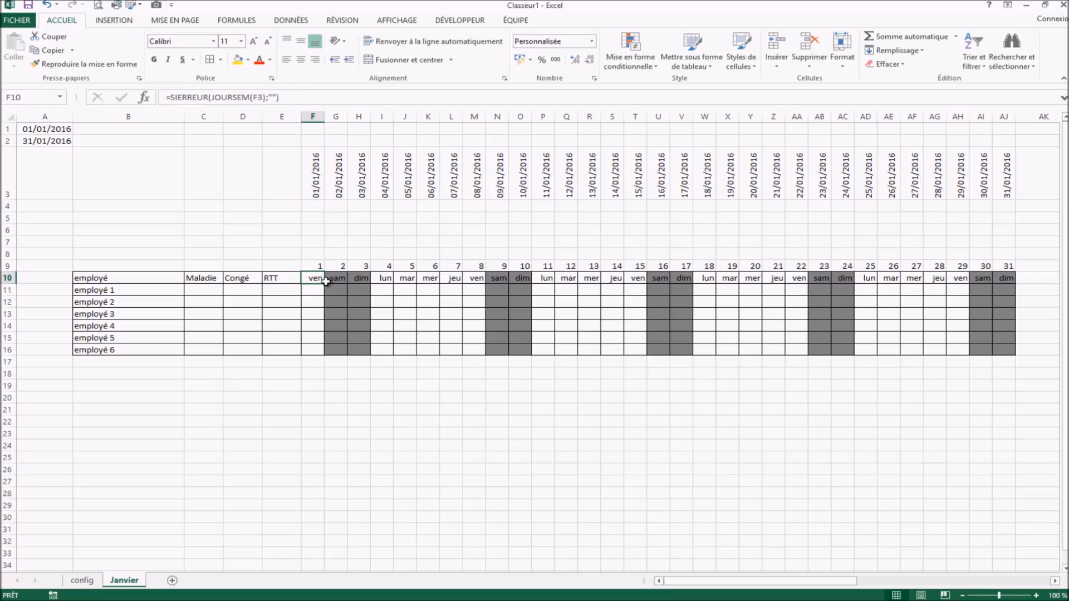
drag(326, 284, 847, 285)
click(751, 421)
drag(768, 580, 660, 581)
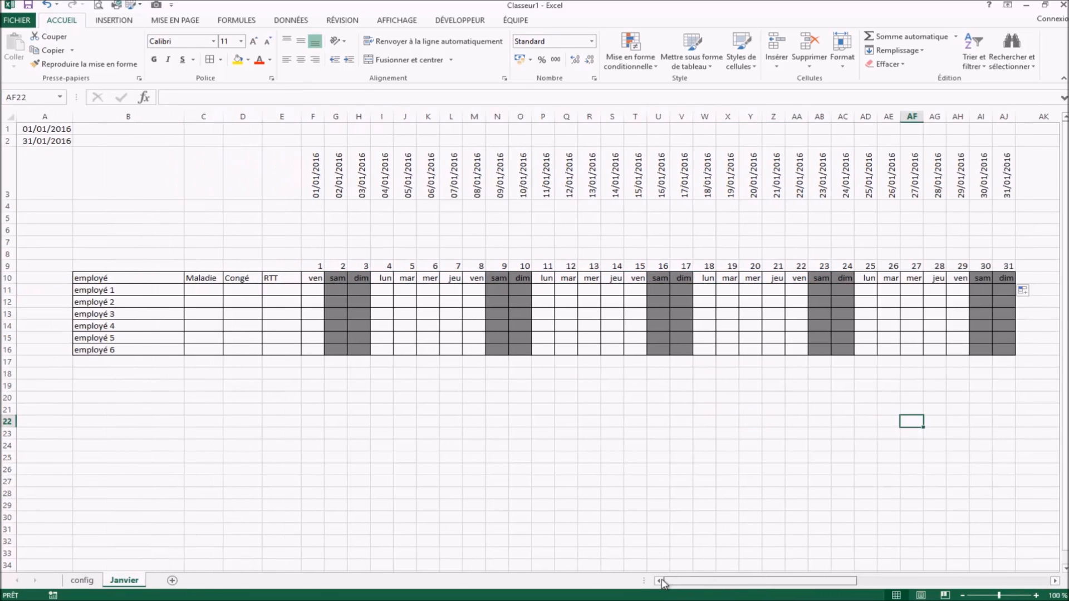
click(448, 385)
Step: Centre the day numbers and weekday names in F9:AJ10 horizontally
drag(316, 265, 1004, 278)
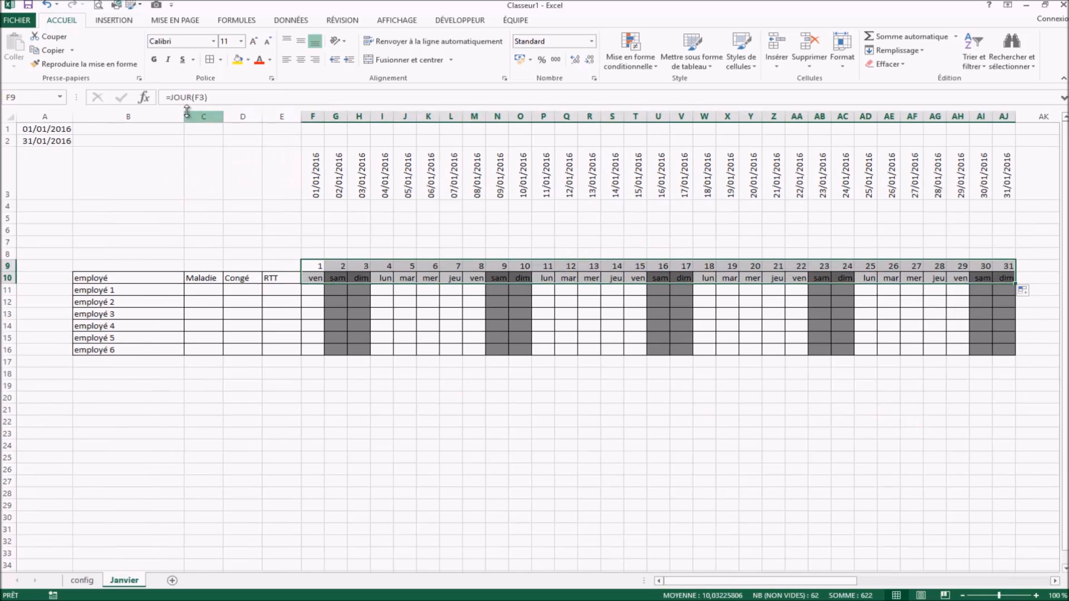
click(301, 60)
click(475, 409)
click(684, 483)
click(840, 491)
click(454, 434)
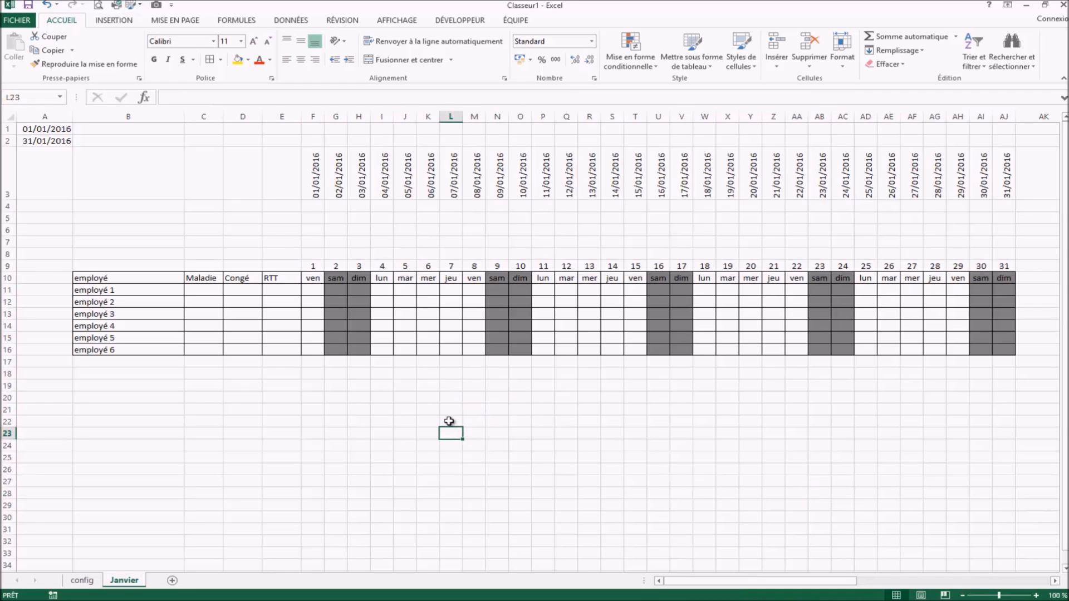
Step: Start a legend below the table with the code C in F19 and the label Congé in G19
click(304, 431)
click(336, 385)
click(280, 387)
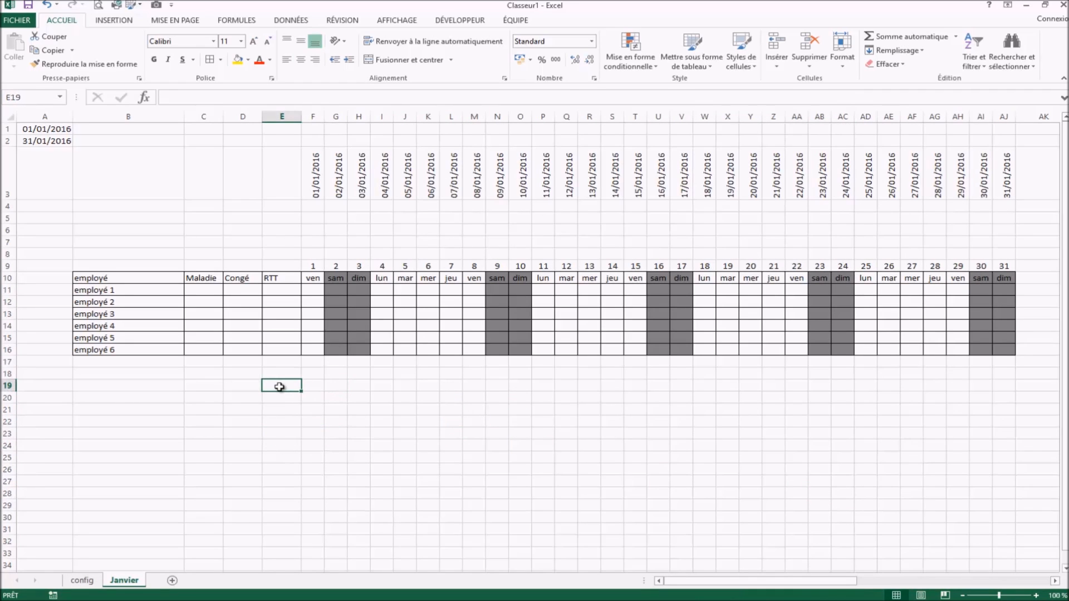
click(304, 387)
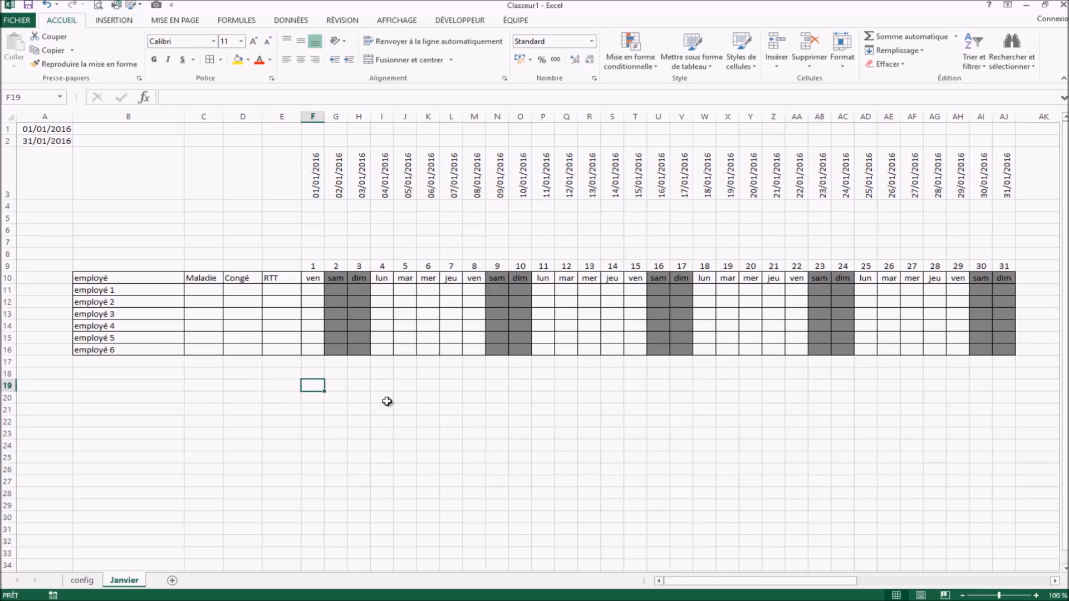
text(Congé)
key(Tab)
text(Con)
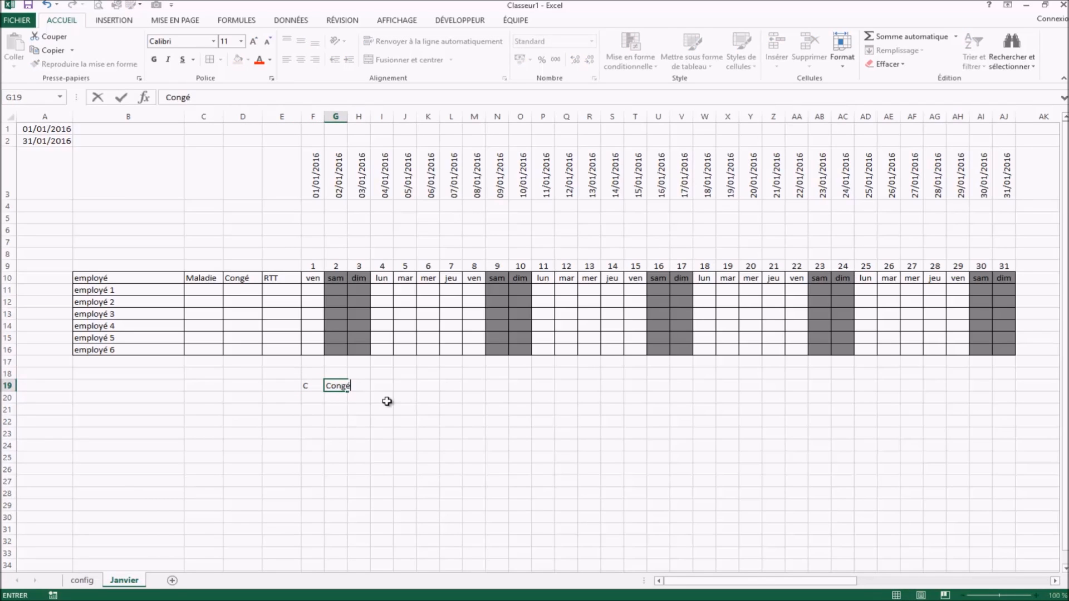
key(Tab)
Step: Add the code R in I19 and the label RTT in J19 to the legend
key(Tab)
text(R)
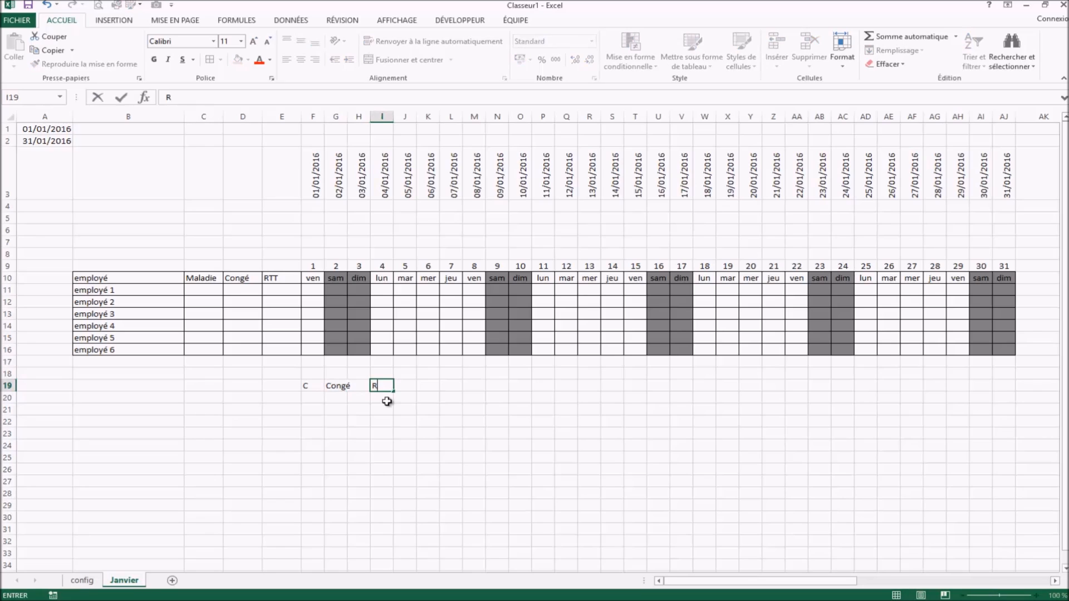
key(Tab)
text(RTT)
key(Tab)
Step: Add the code M in L19 and the label Maladie in M19 to the legend
key(Tab)
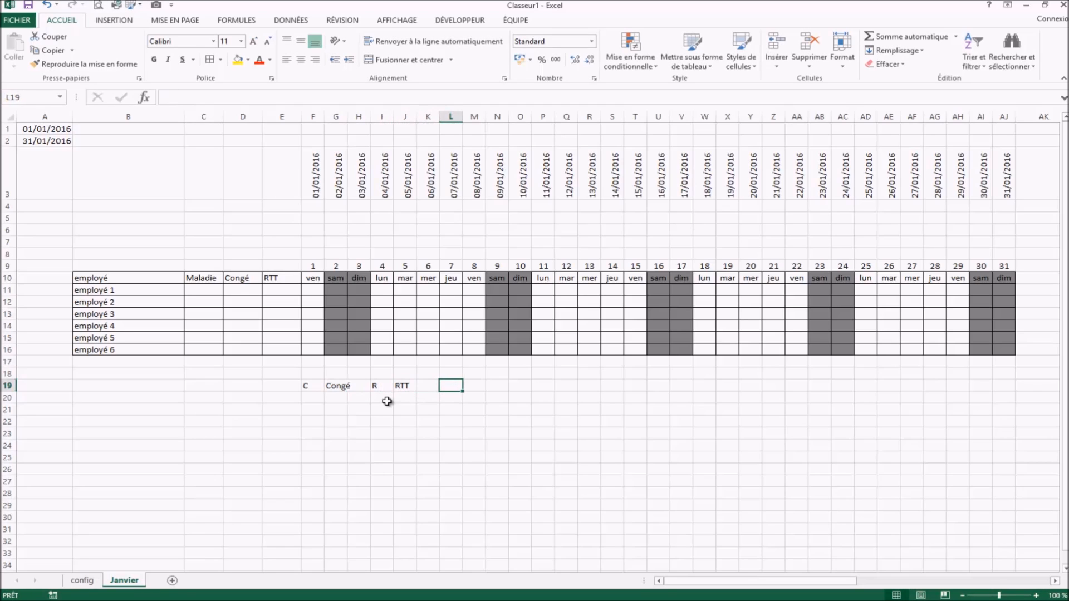
text(M)
key(Tab)
text(M)
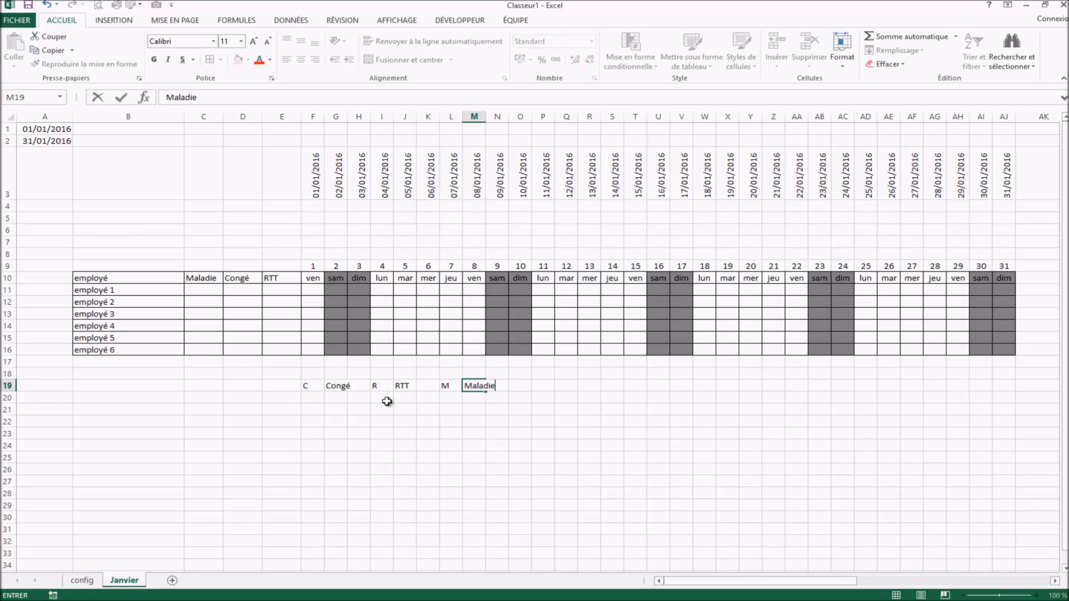
text(aladie)
click(566, 470)
Step: Centre the legend codes C, R and M in cells F19, I19 and L19
click(312, 385)
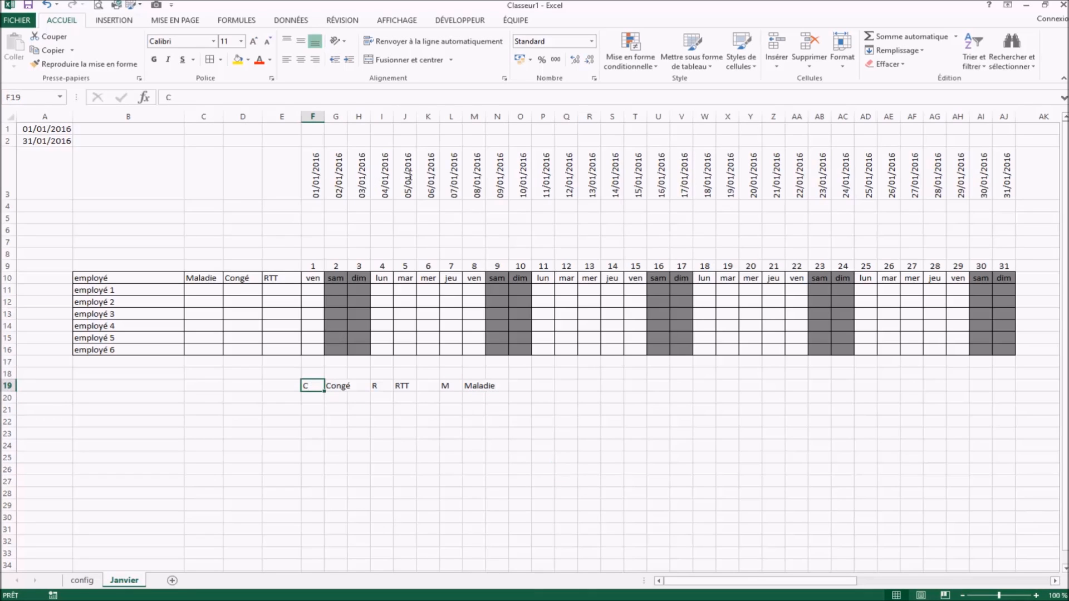
click(300, 60)
click(382, 392)
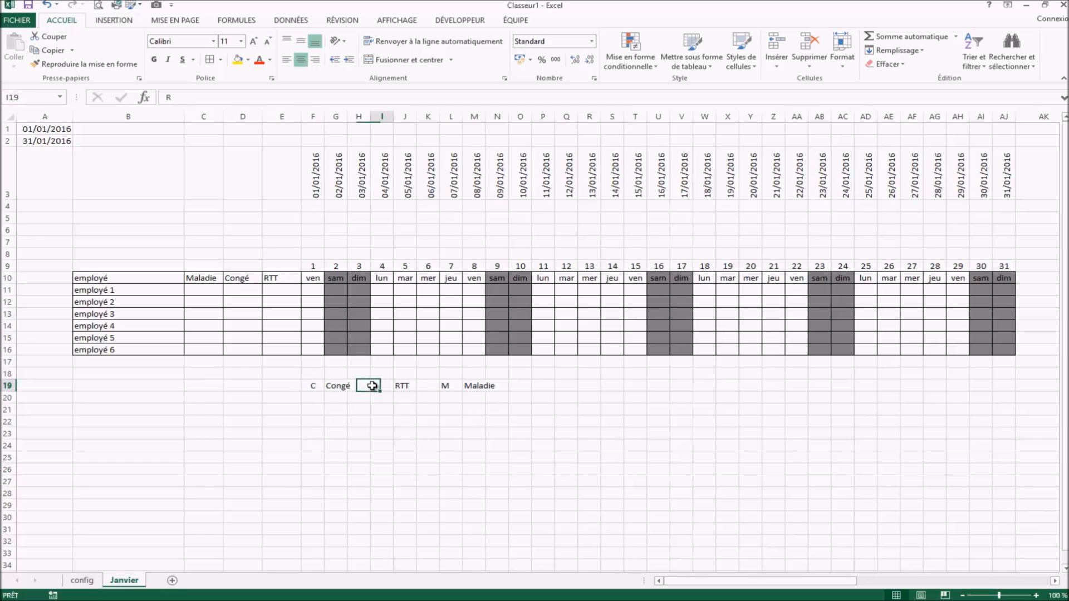
click(301, 59)
click(452, 386)
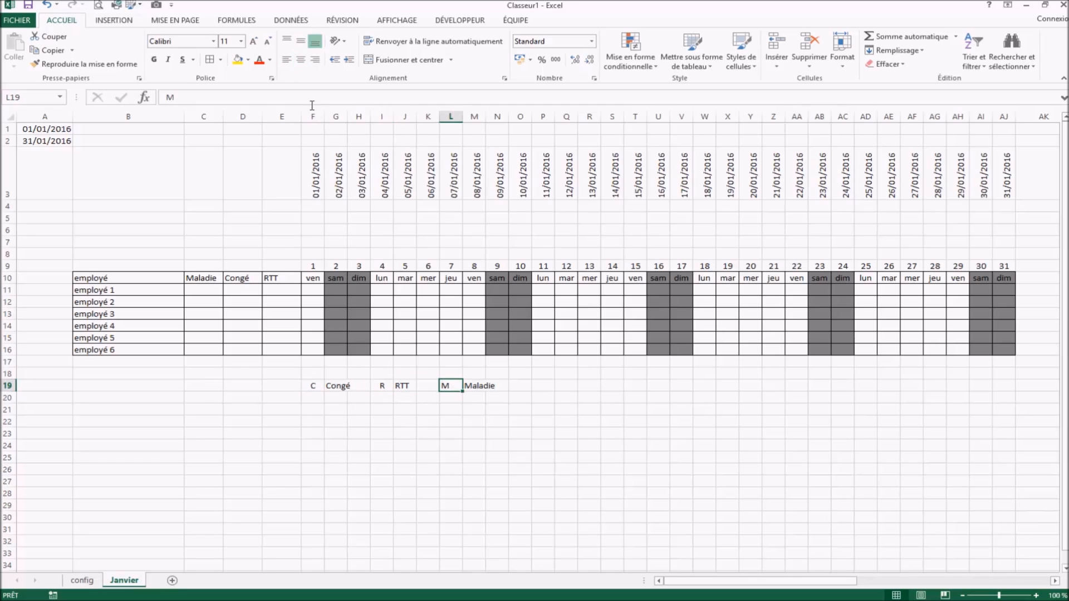
click(302, 59)
click(497, 492)
Step: Format the M legend code in L19 with white text on a red fill
click(450, 386)
click(270, 59)
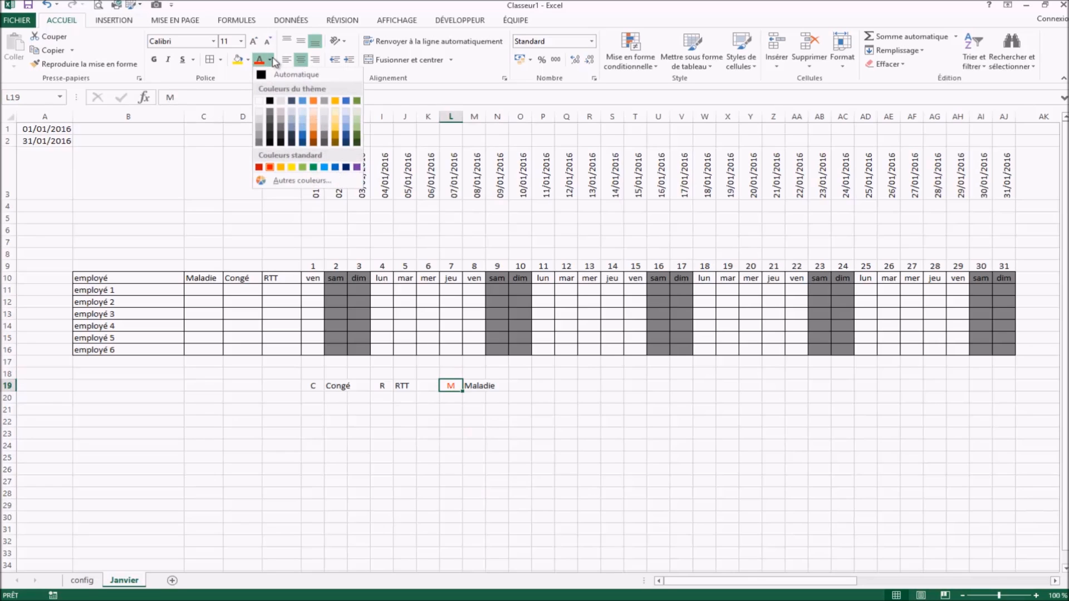
click(263, 102)
click(270, 59)
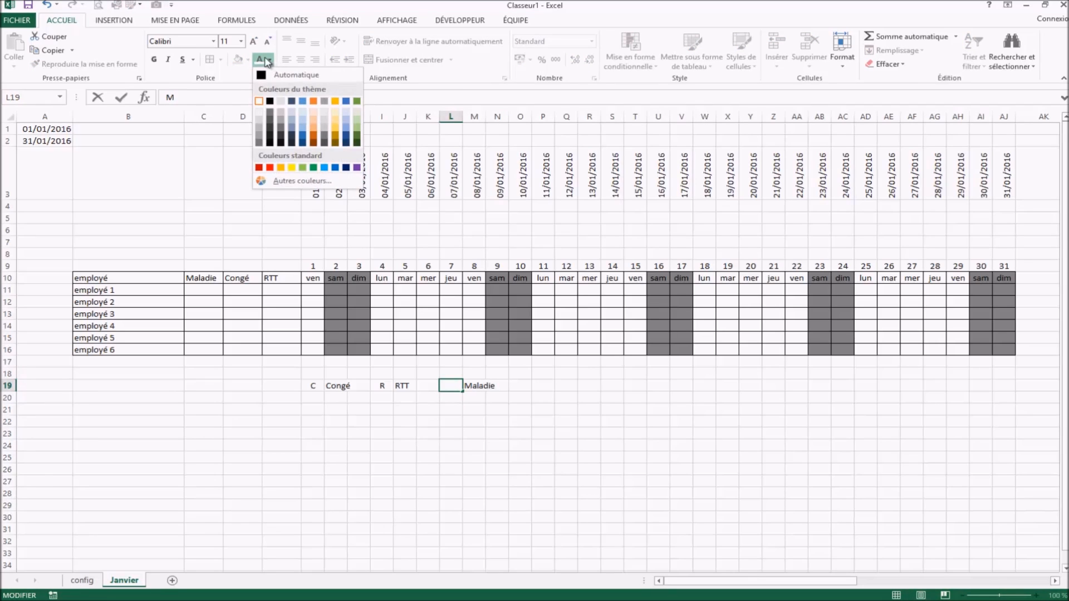
click(270, 60)
click(456, 372)
click(457, 400)
click(450, 387)
click(248, 59)
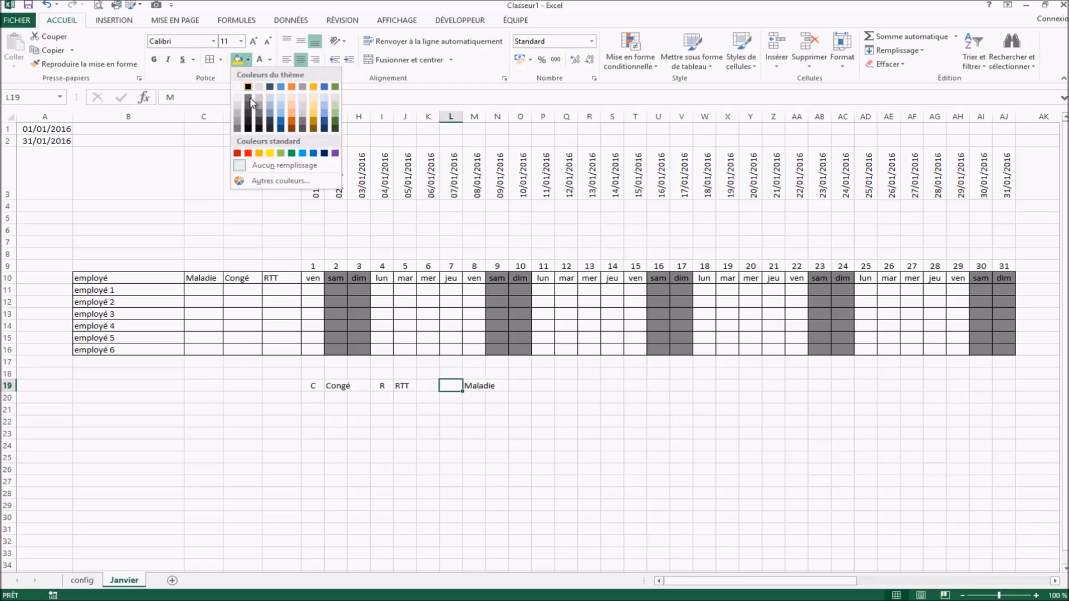
click(254, 153)
Step: Give the R legend code in I19 a green fill
click(382, 387)
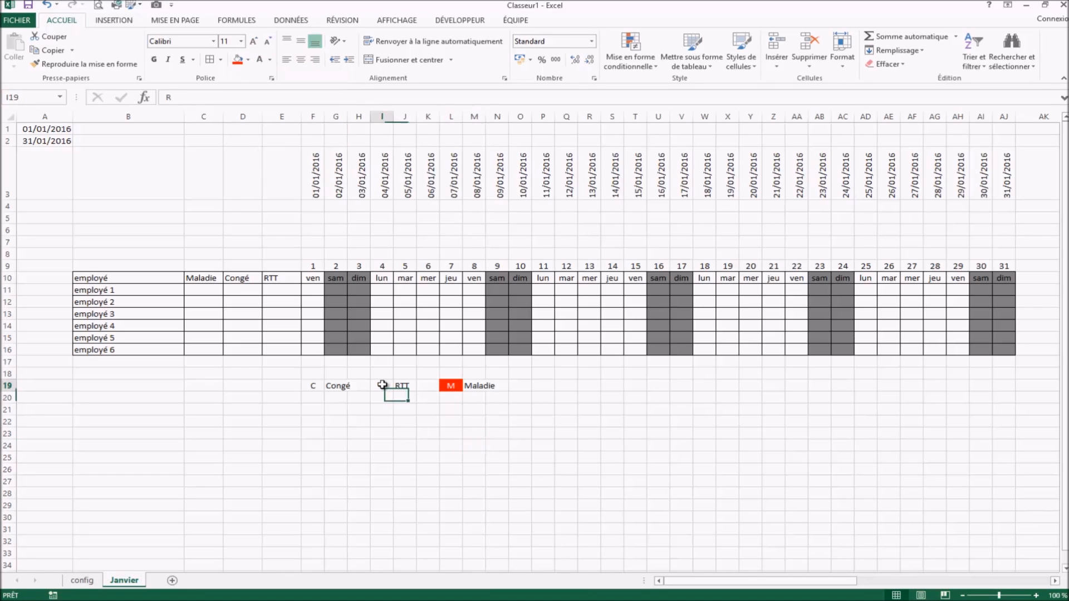
click(248, 59)
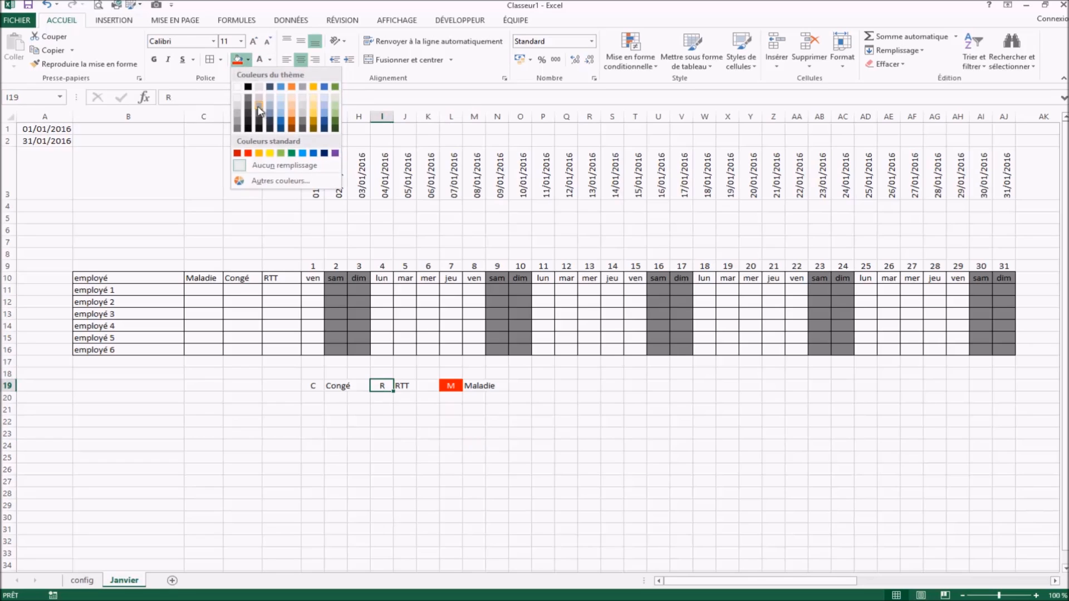
click(291, 153)
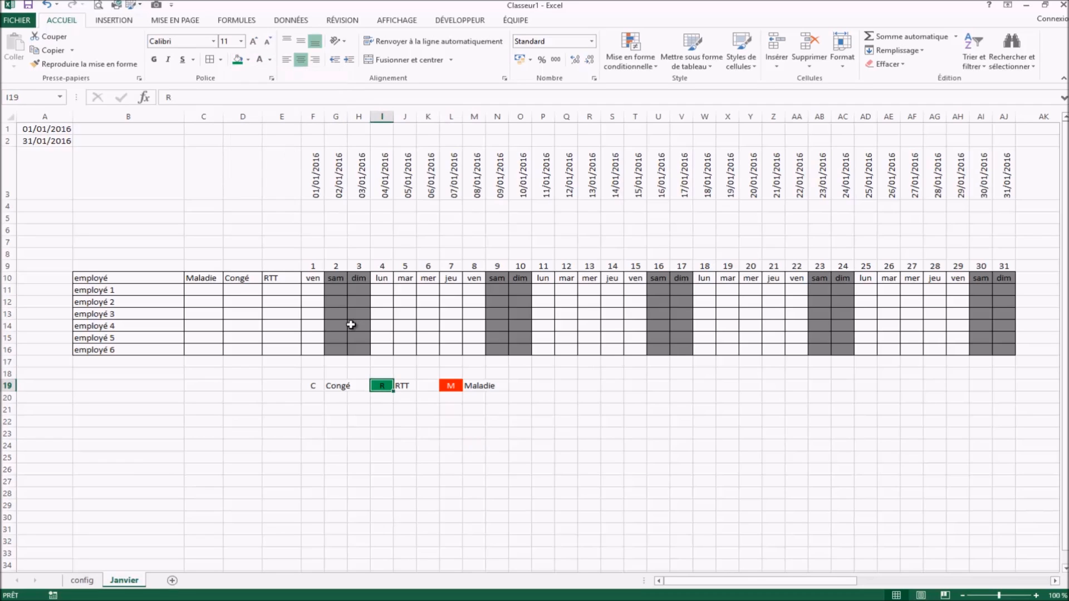
Step: Give the C legend code in F19 white text on a blue fill
click(312, 385)
click(248, 60)
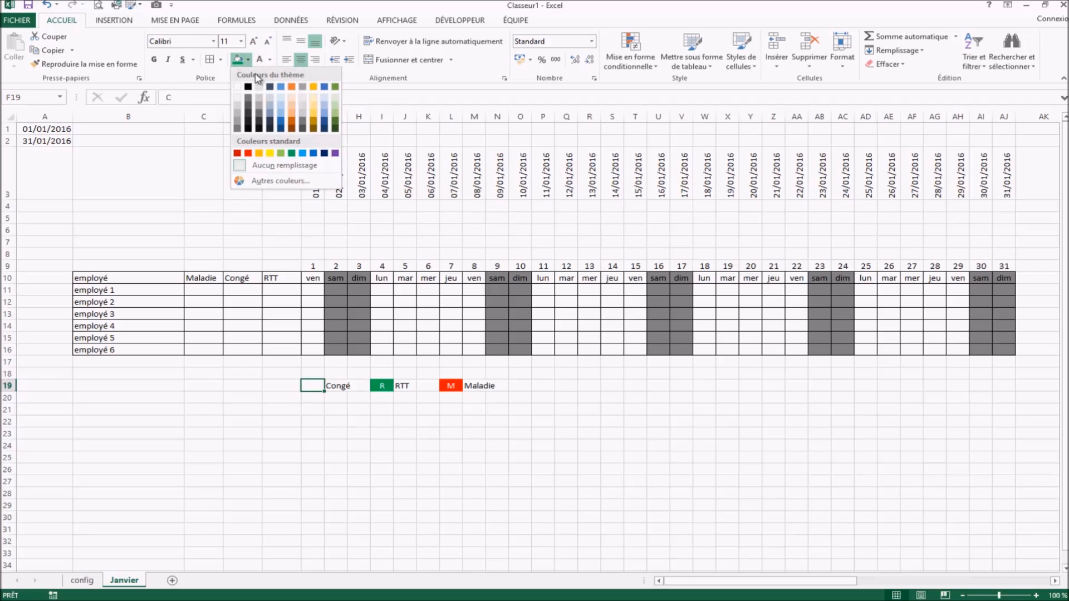
click(312, 153)
click(428, 481)
click(552, 471)
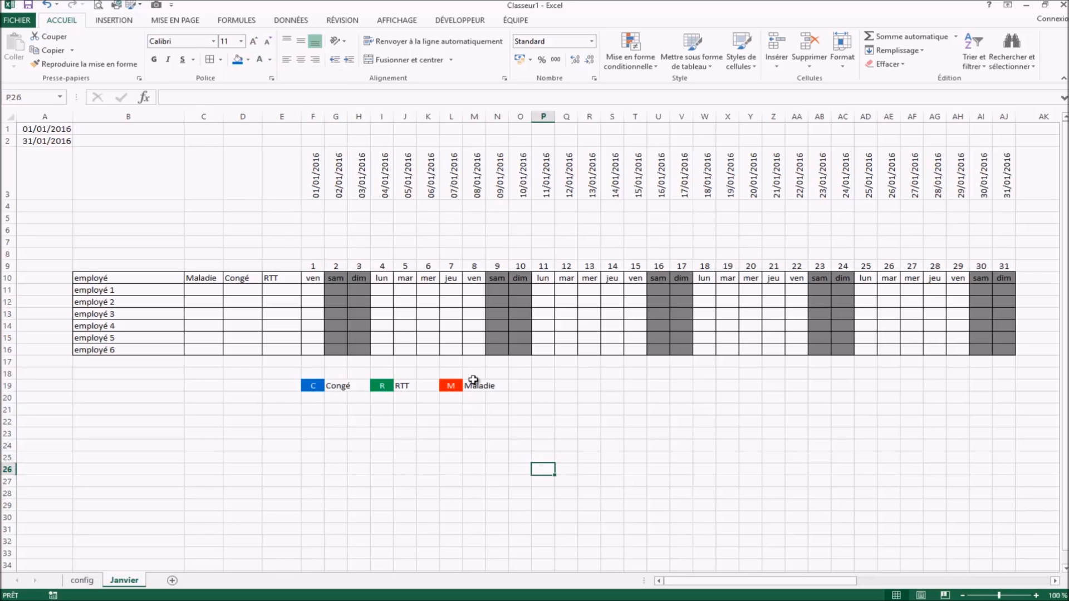
click(321, 290)
click(306, 326)
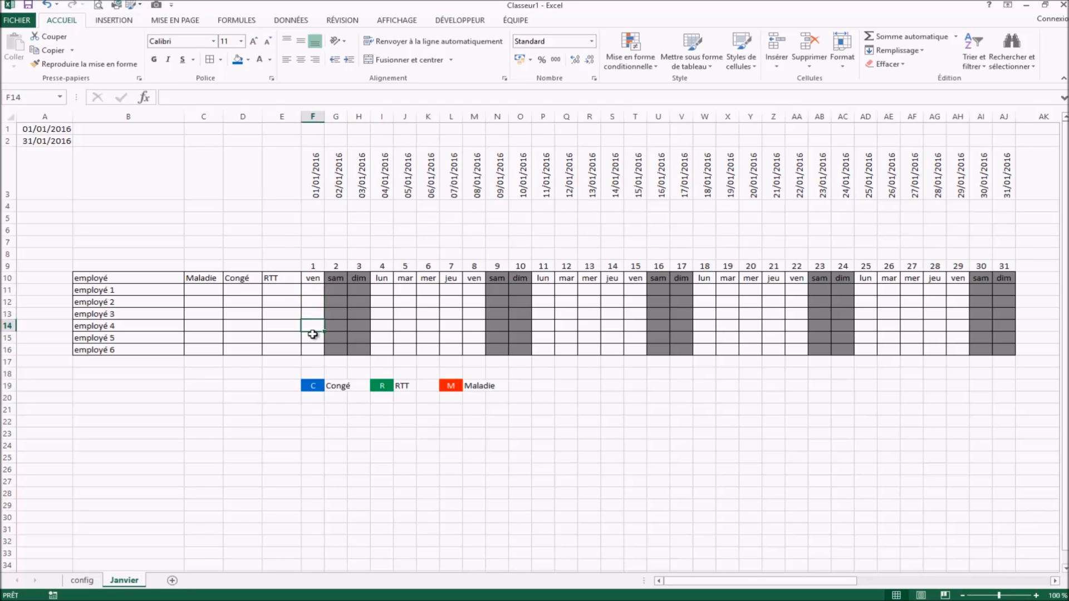
click(106, 302)
click(317, 302)
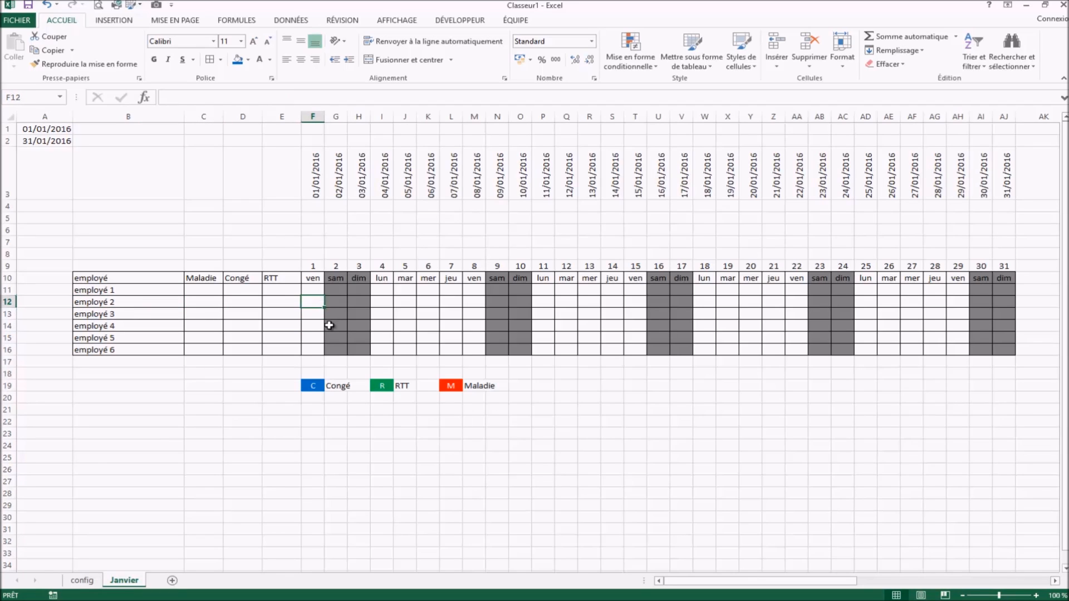
Step: Make the Maladie, Congé and RTT headings in C10:E10 bold and centred
drag(220, 278, 287, 278)
click(154, 59)
click(537, 454)
drag(223, 282, 281, 280)
click(301, 60)
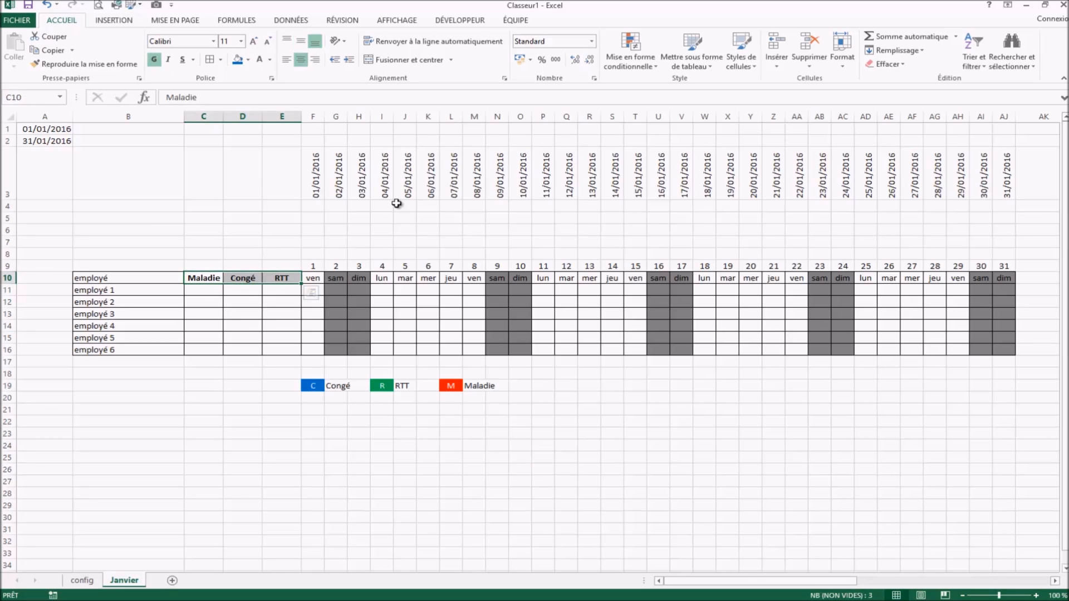
click(589, 446)
click(557, 454)
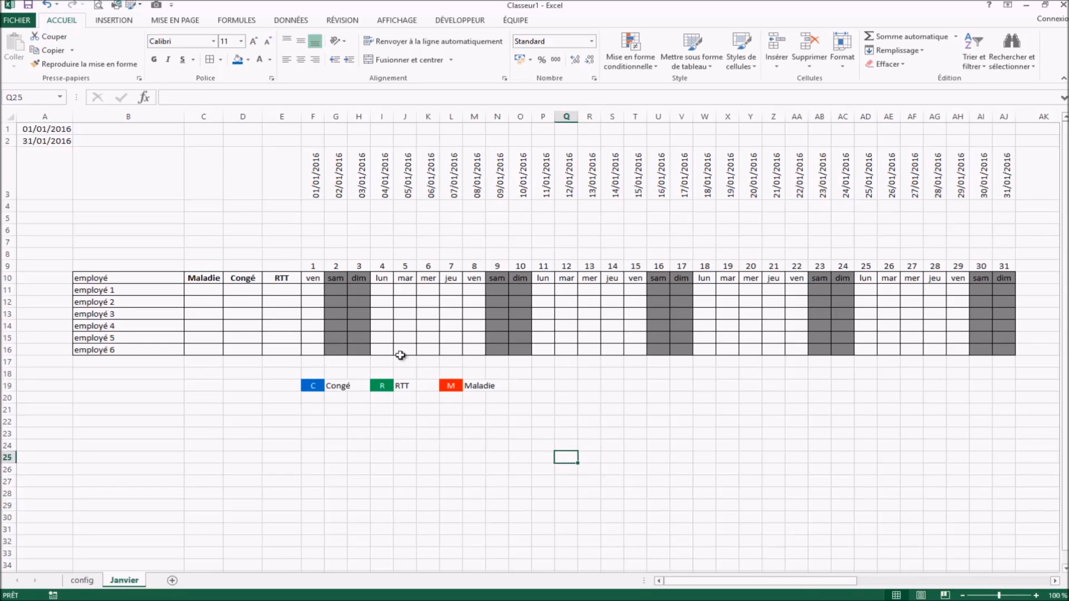
Step: Add a list data validation with the source C;R;M to the schedule cells F11:AJ16
drag(308, 289, 994, 354)
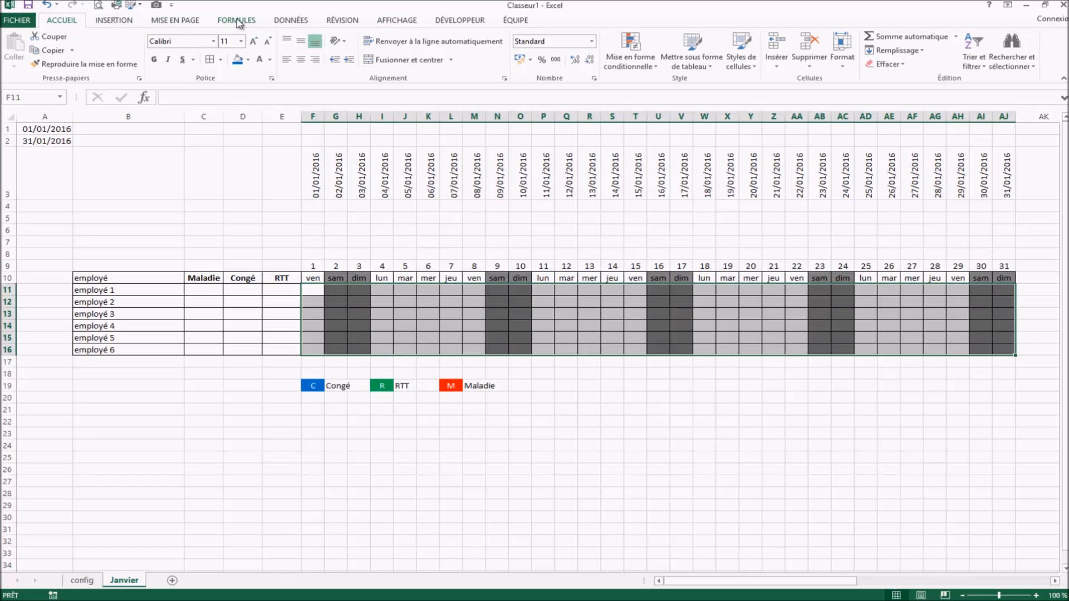
click(291, 20)
click(575, 45)
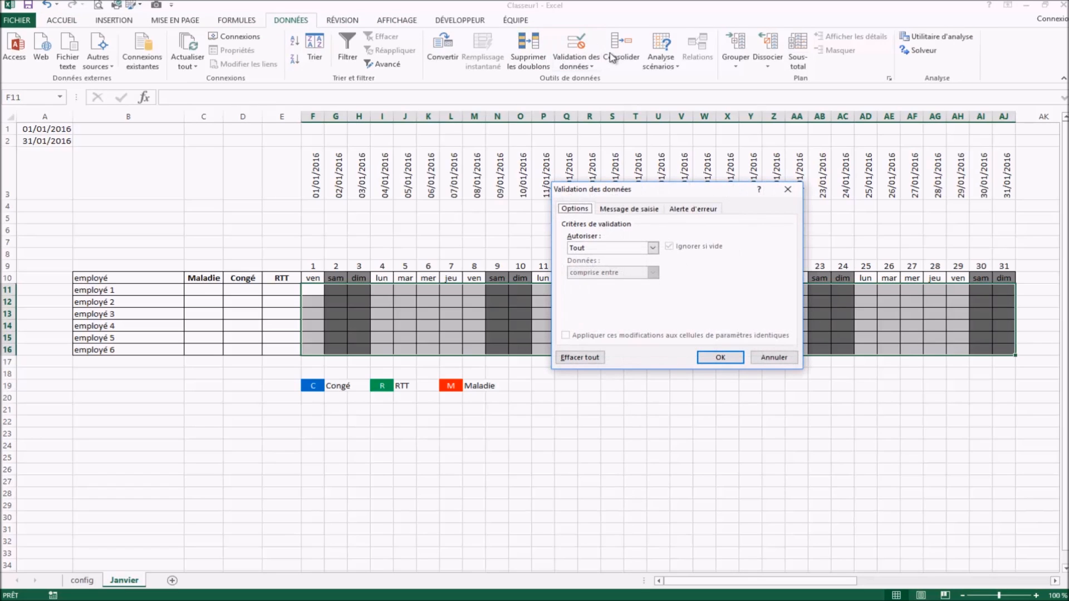
click(653, 248)
click(594, 287)
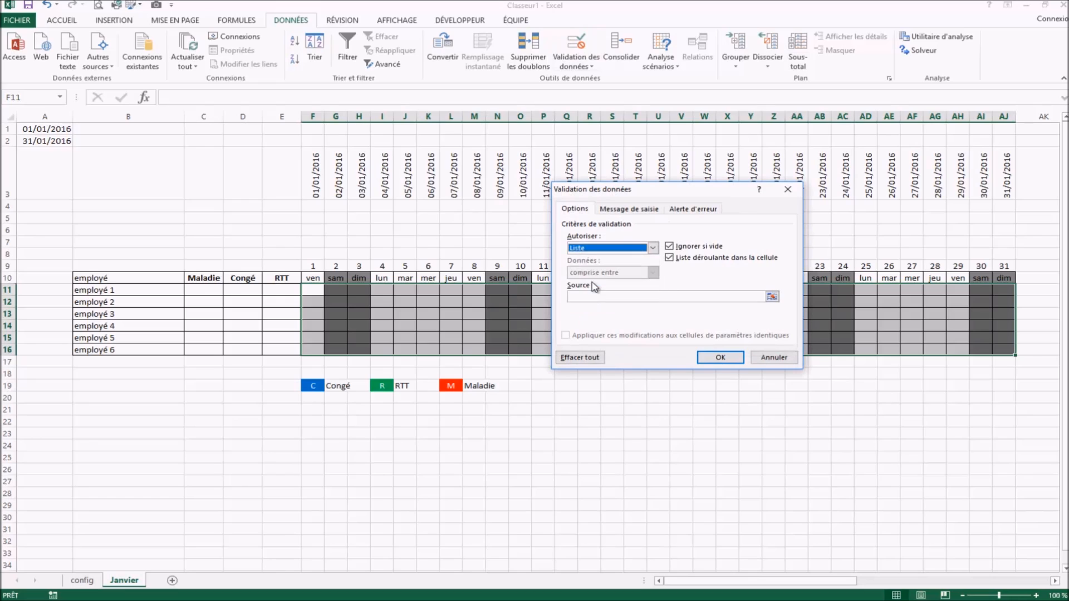
click(744, 299)
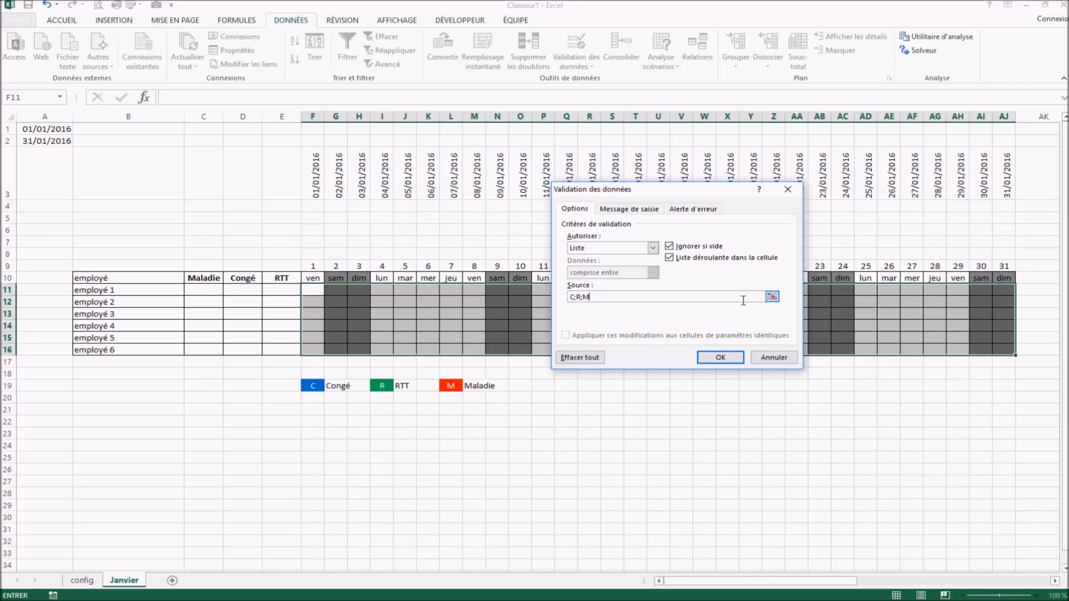
click(720, 358)
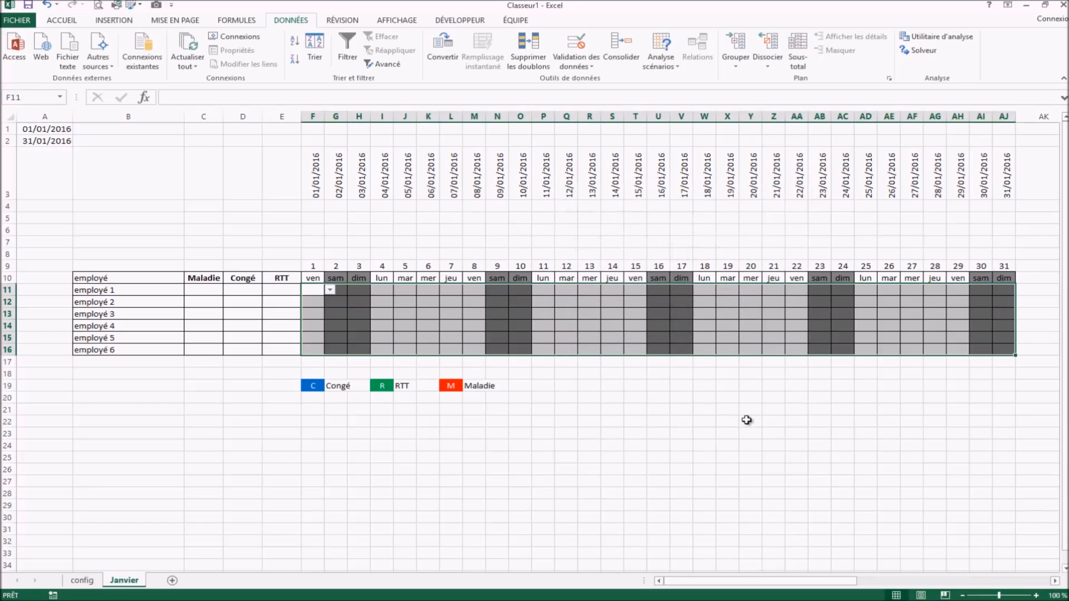
drag(607, 434, 607, 444)
click(418, 315)
click(590, 304)
drag(661, 336, 679, 336)
click(773, 315)
drag(541, 327, 523, 326)
Step: Choose the code R from the validation list for employé 3 on 5 January in J13
click(403, 314)
click(423, 313)
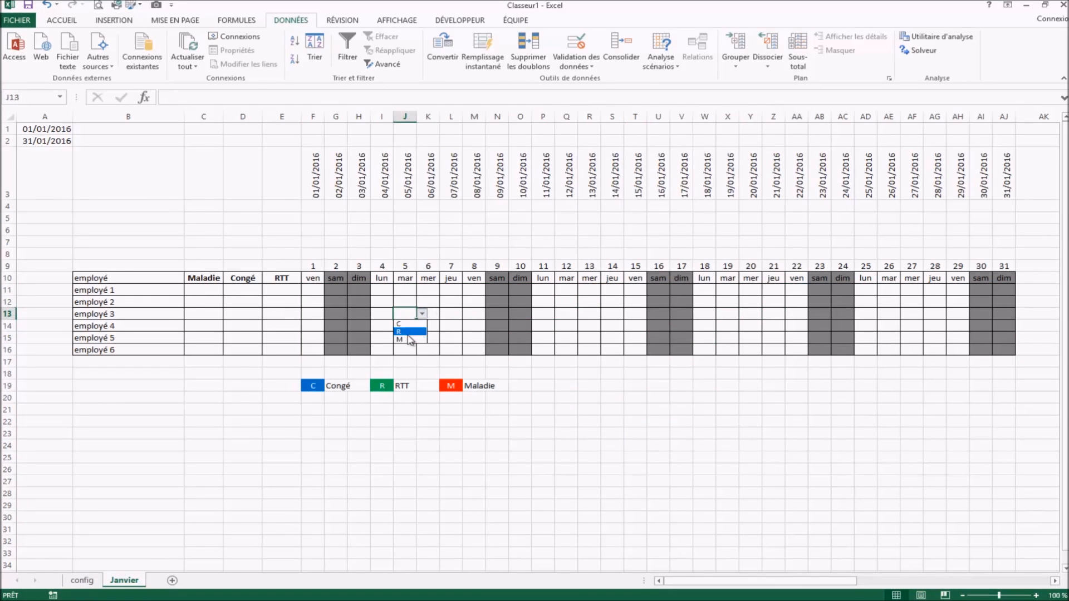
click(409, 332)
click(426, 326)
click(589, 432)
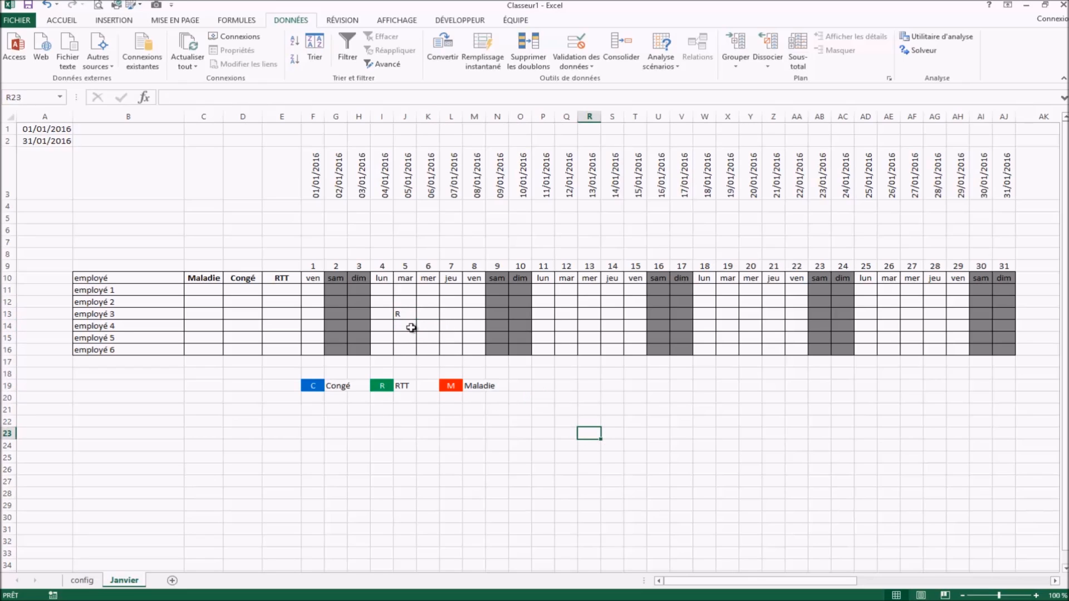
Step: Centre the contents of the schedule cells F11:AJ16 horizontally
drag(314, 291, 1002, 351)
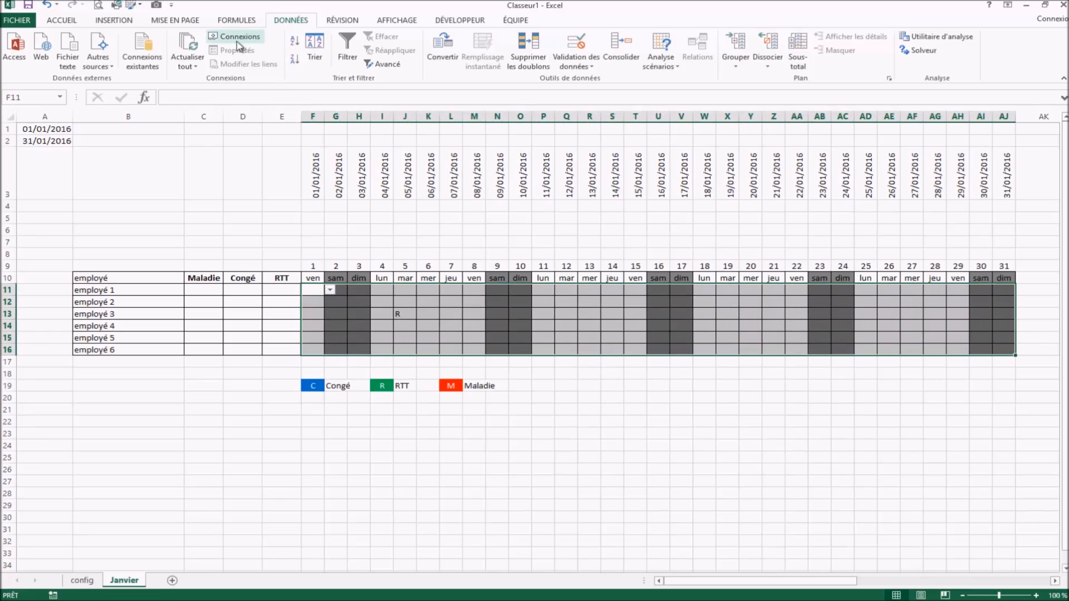
click(61, 22)
click(300, 60)
click(641, 408)
click(681, 422)
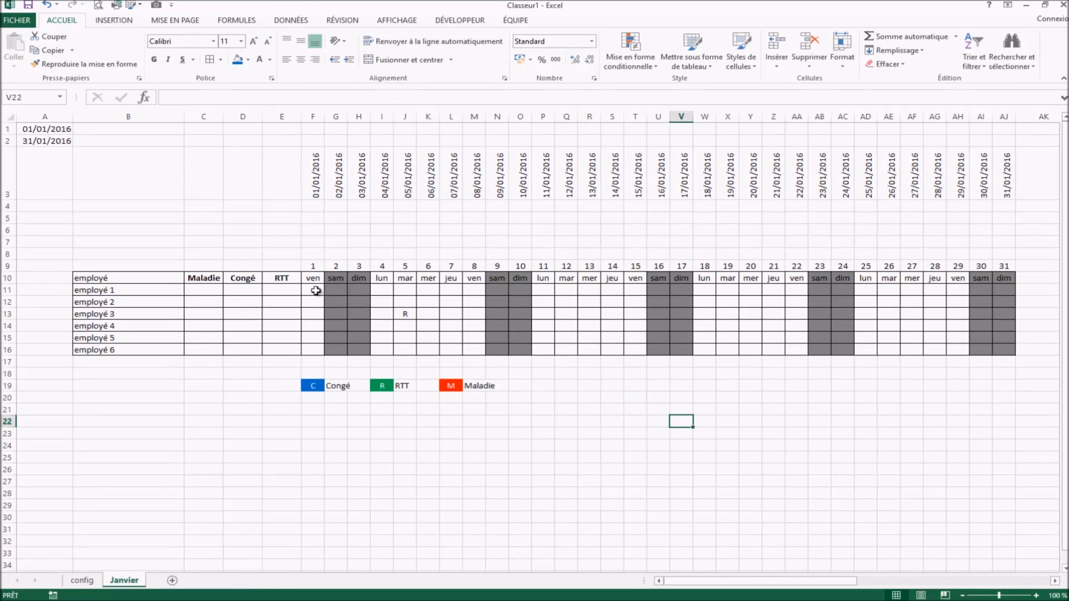
Step: Choose C for employé 2 on 13 January in R12 and M for employé 5 on 26 January in AE15
click(589, 301)
click(606, 302)
click(587, 312)
click(888, 338)
click(905, 337)
click(897, 363)
key(Down)
key(Down)
key(Down)
key(Down)
key(Down)
key(Down)
key(Down)
key(Down)
key(Down)
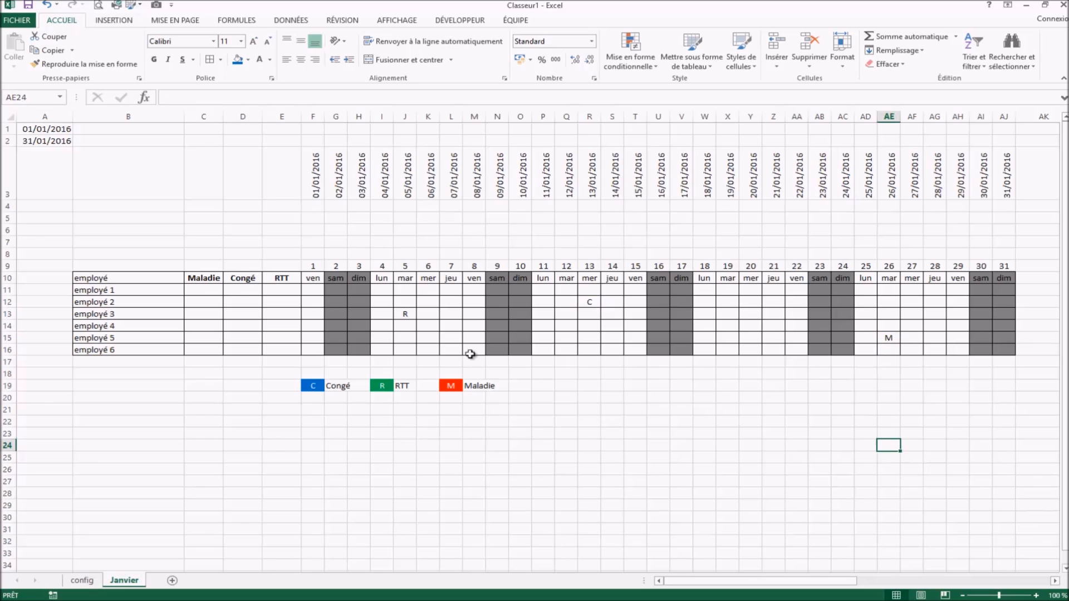
drag(305, 289, 1007, 352)
click(893, 337)
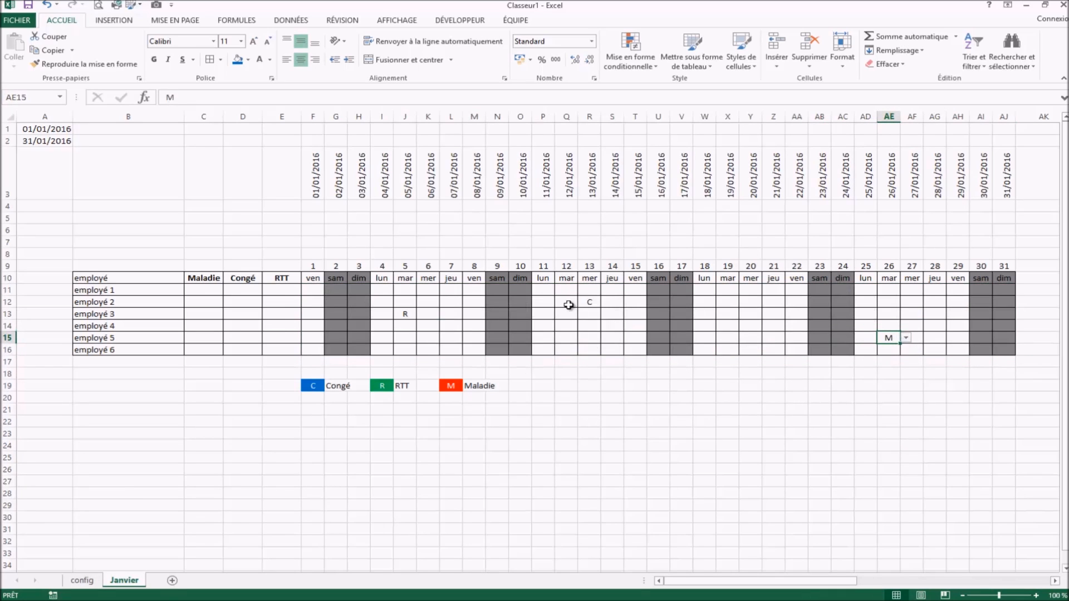
click(590, 302)
click(409, 313)
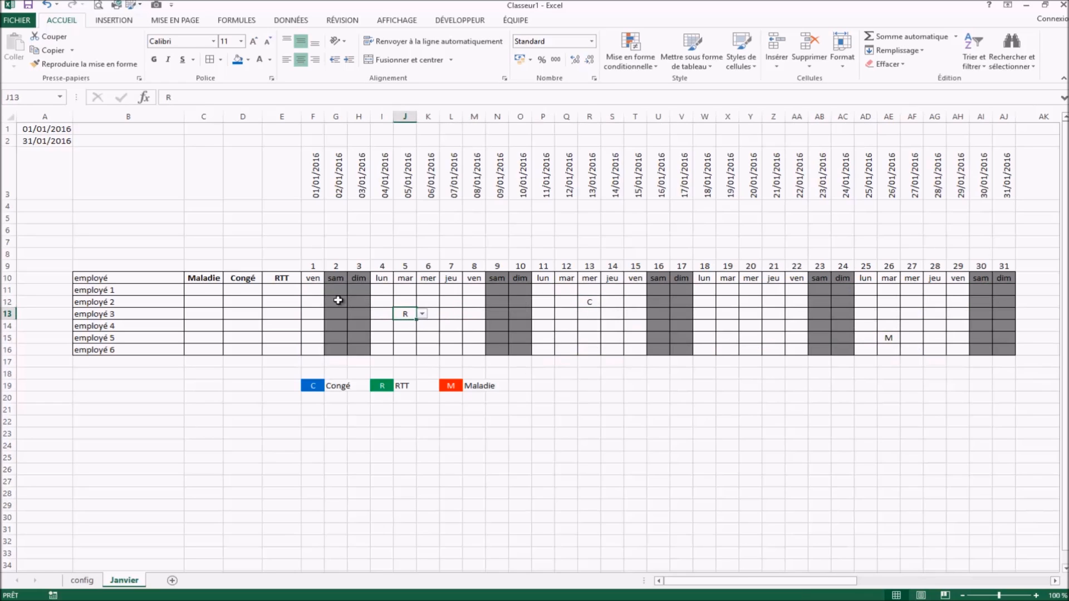
Step: Create a conditional formatting rule on F11:AJ16 for cells whose value is equal to c
drag(311, 289, 1012, 350)
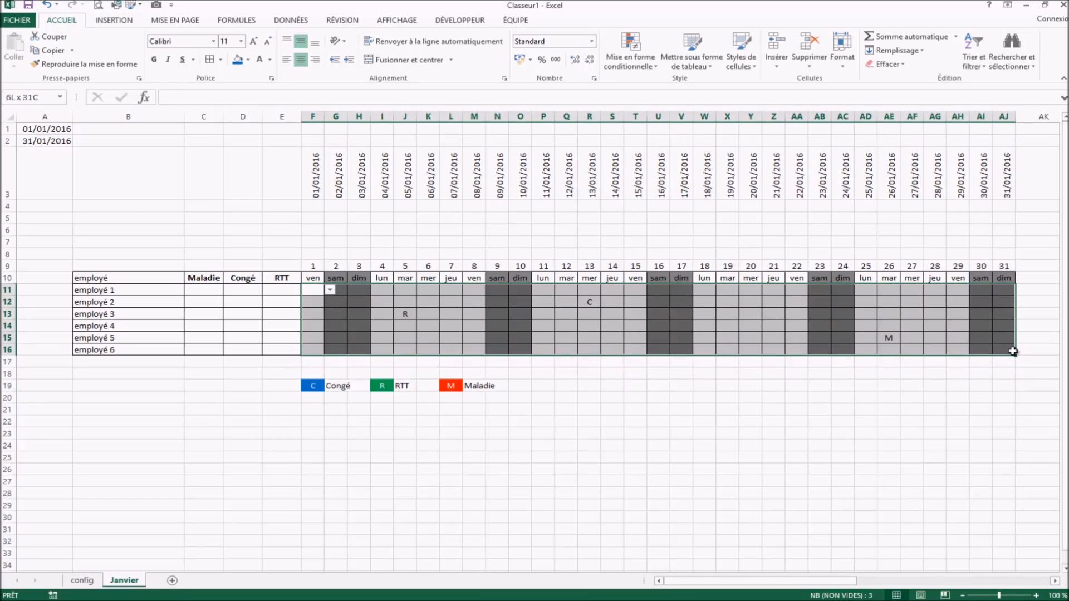
click(629, 53)
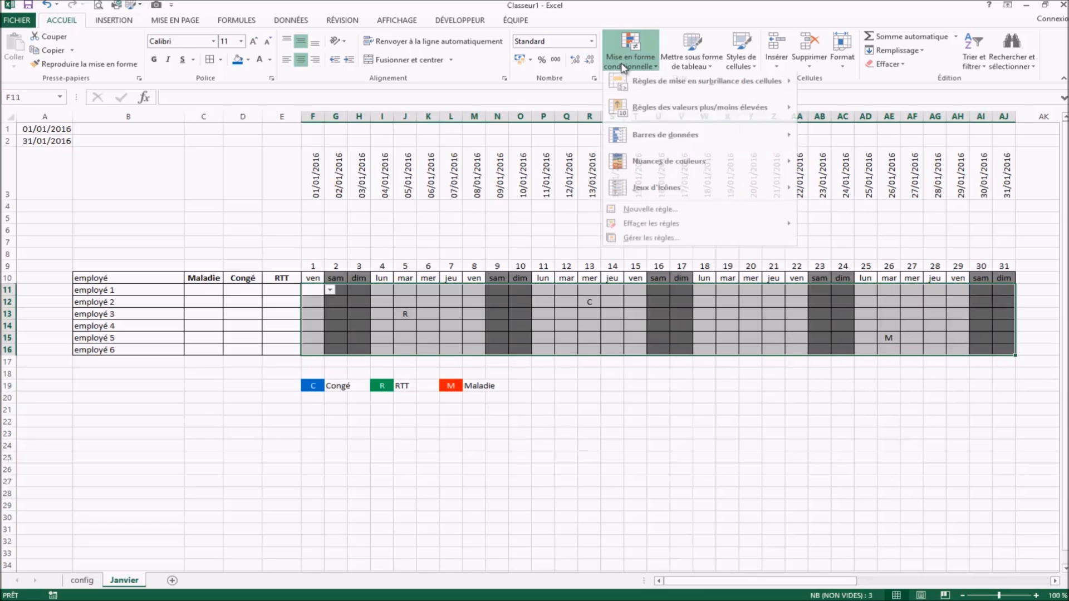
click(667, 244)
click(498, 249)
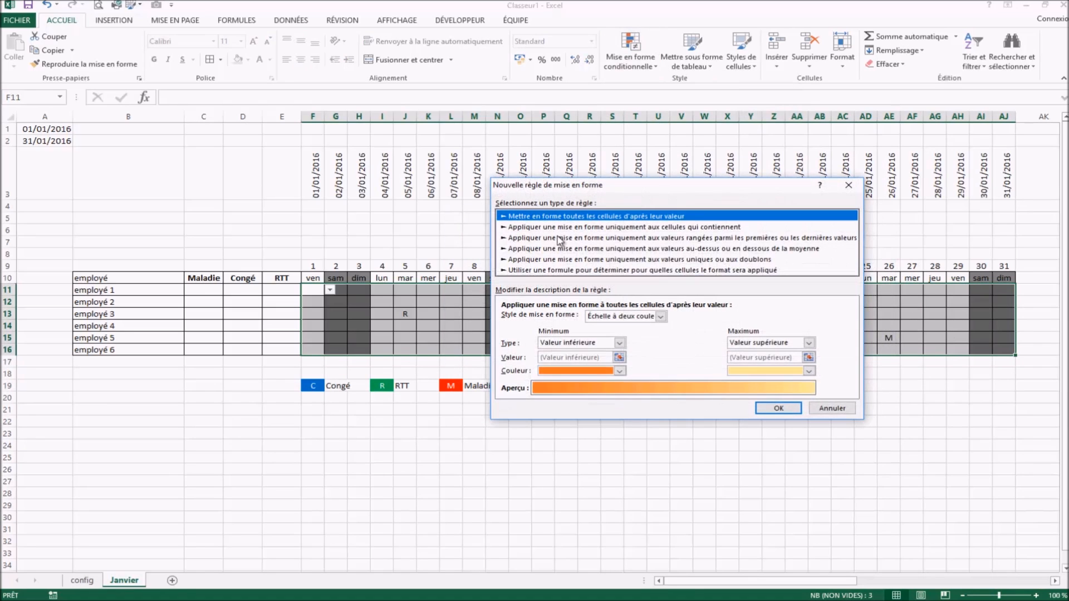
click(567, 228)
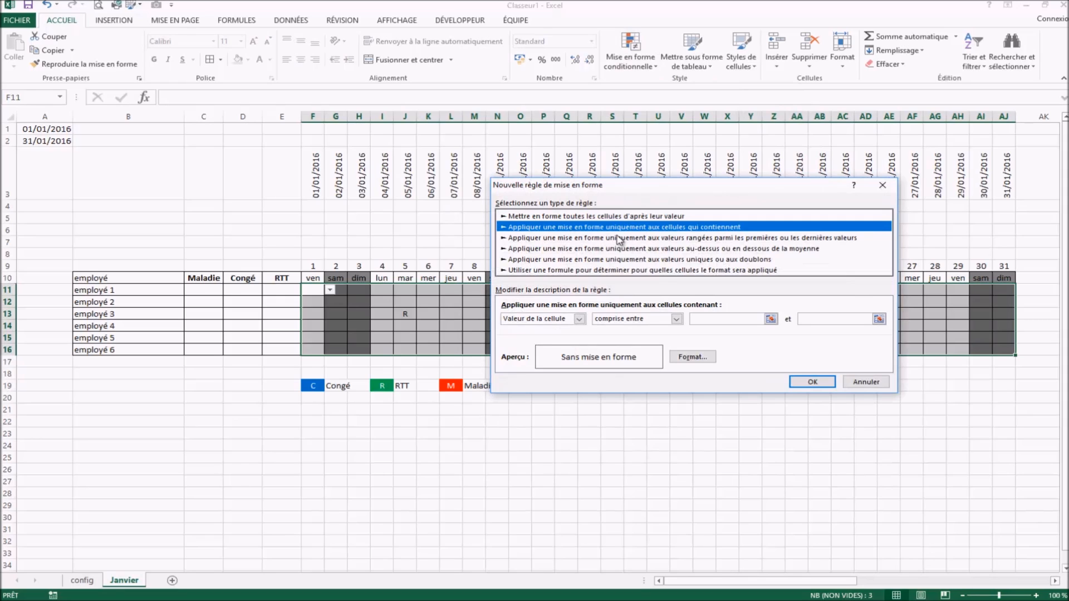
click(675, 320)
click(640, 345)
click(729, 322)
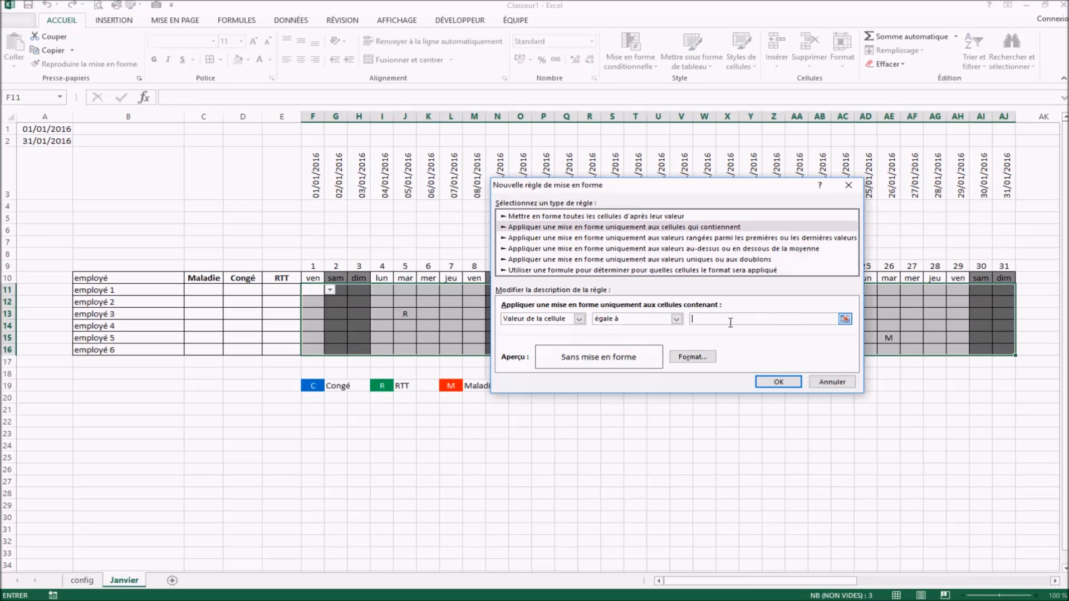
Step: Format the rule for c with a blue fill and white font, and apply it to the schedule
click(692, 357)
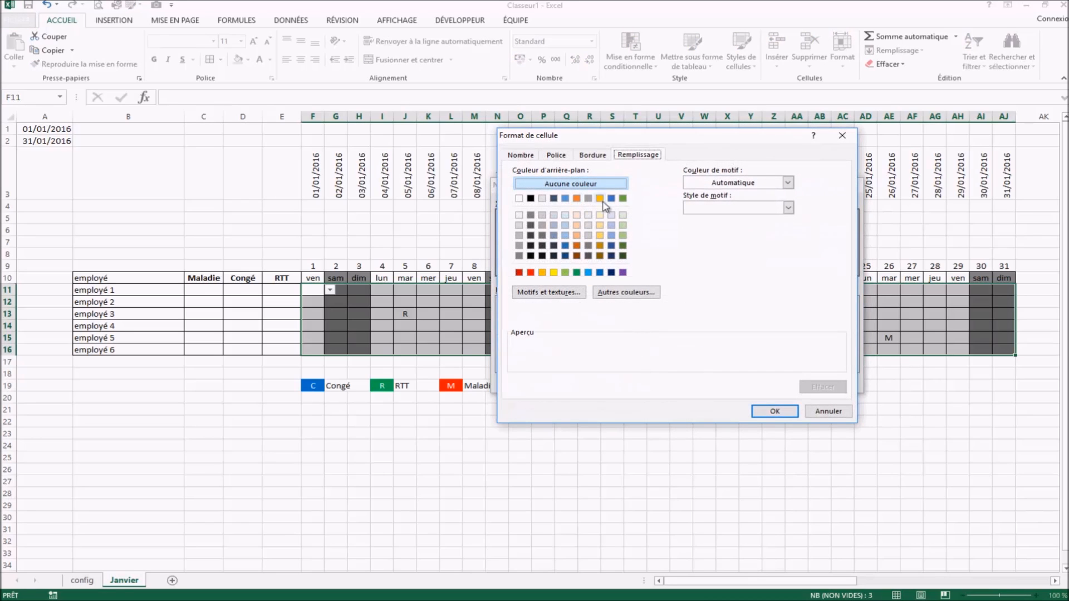
click(599, 272)
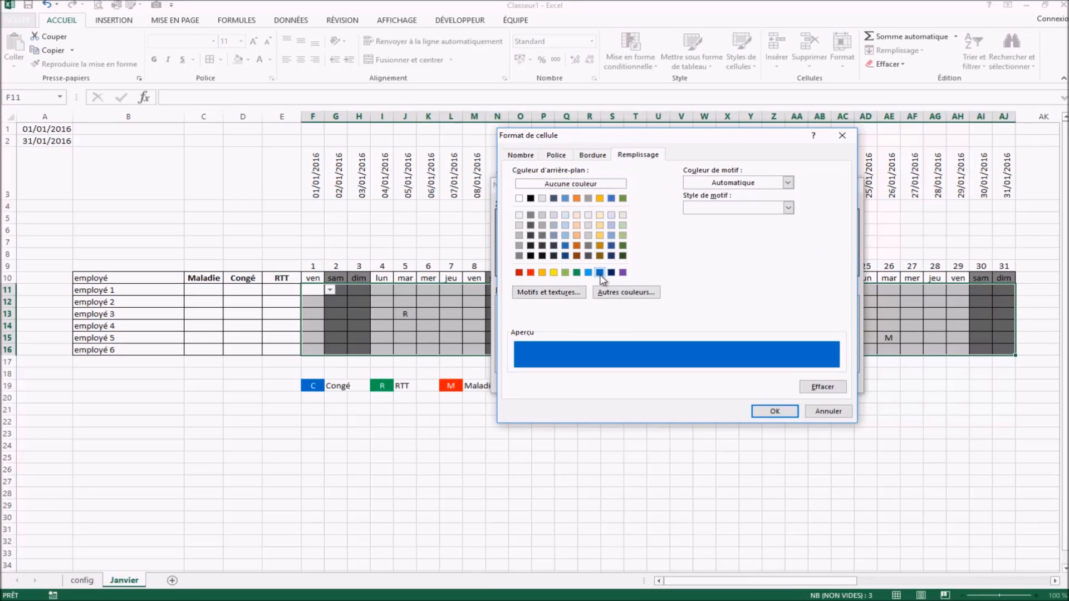
click(557, 155)
click(772, 255)
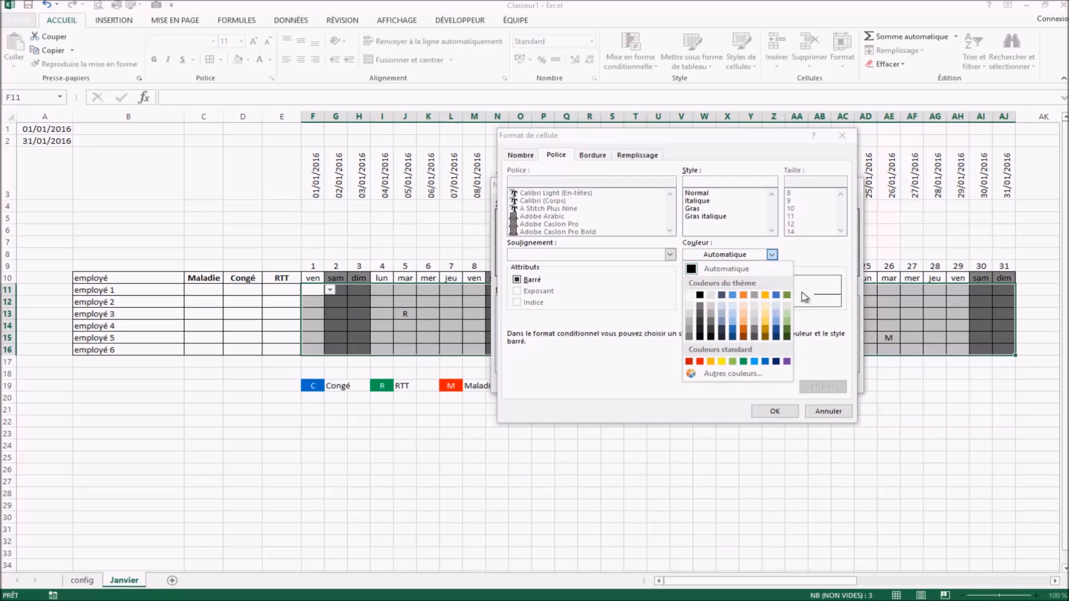
click(690, 296)
click(772, 411)
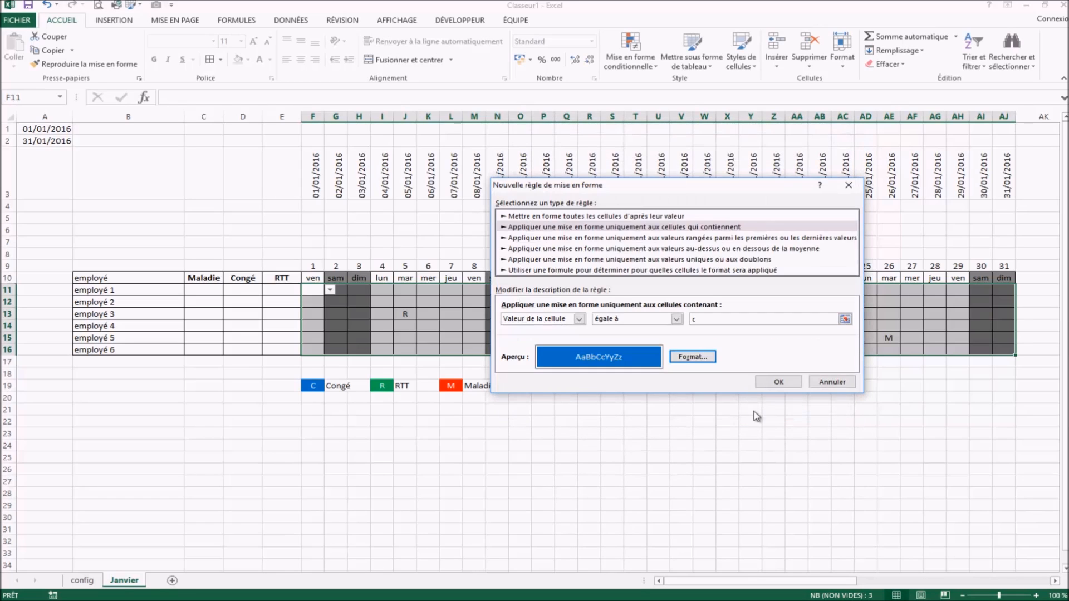
click(779, 382)
click(875, 375)
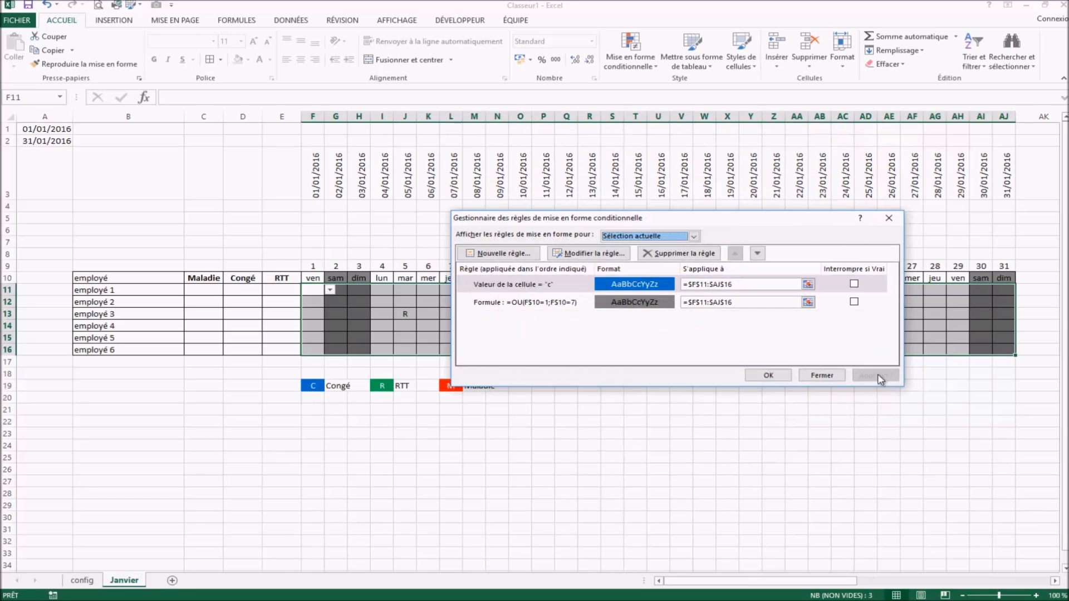
Step: Add the bold (Gras) font style to the conditional formatting rule for c and apply the change
drag(724, 218, 634, 382)
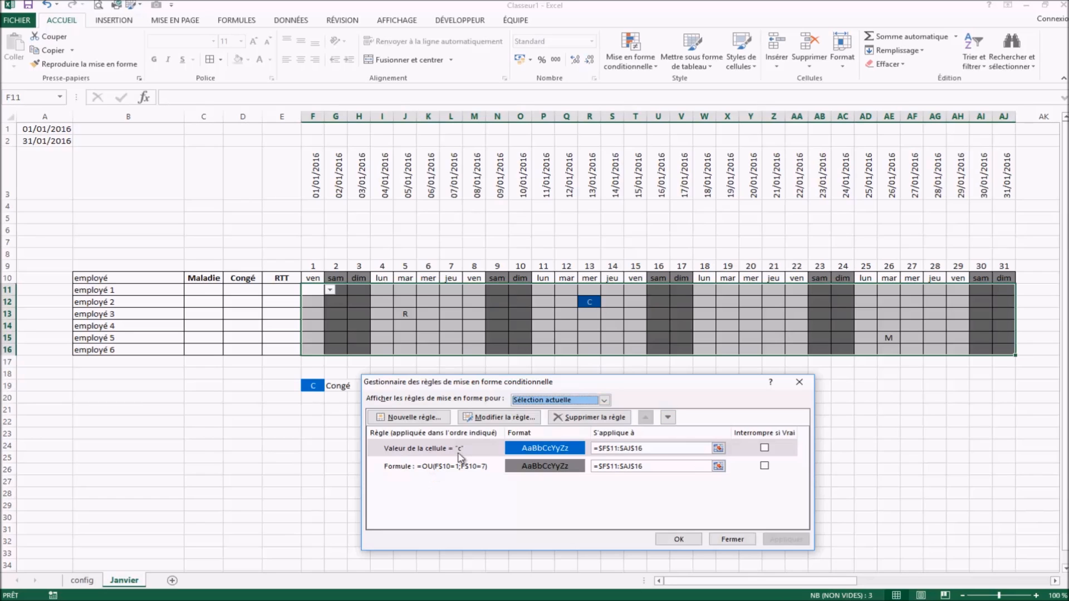
double_click(440, 448)
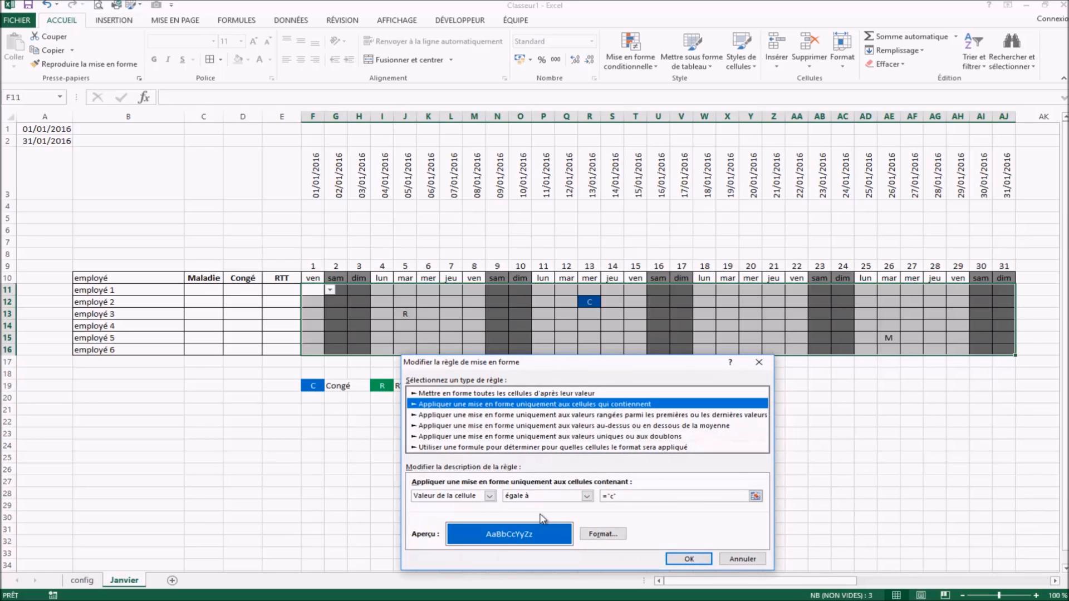
click(589, 537)
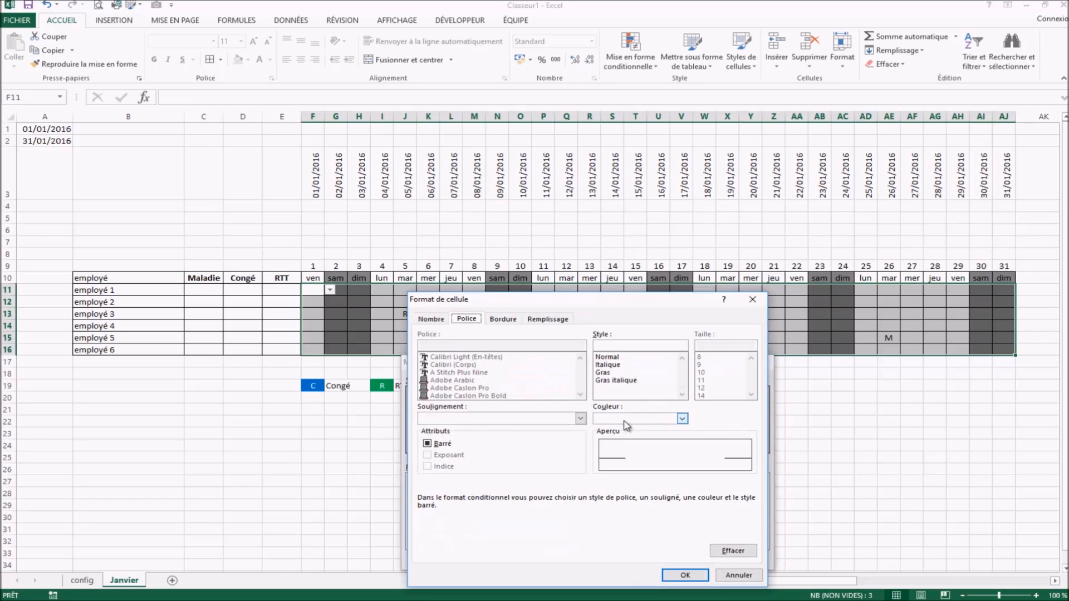
click(604, 372)
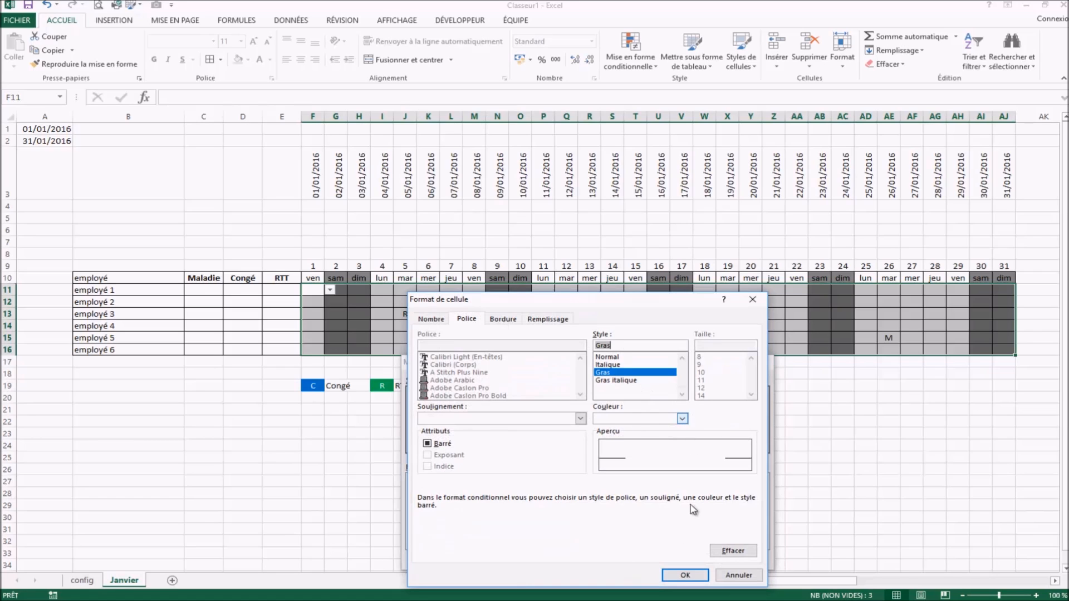
click(690, 575)
click(687, 559)
click(783, 540)
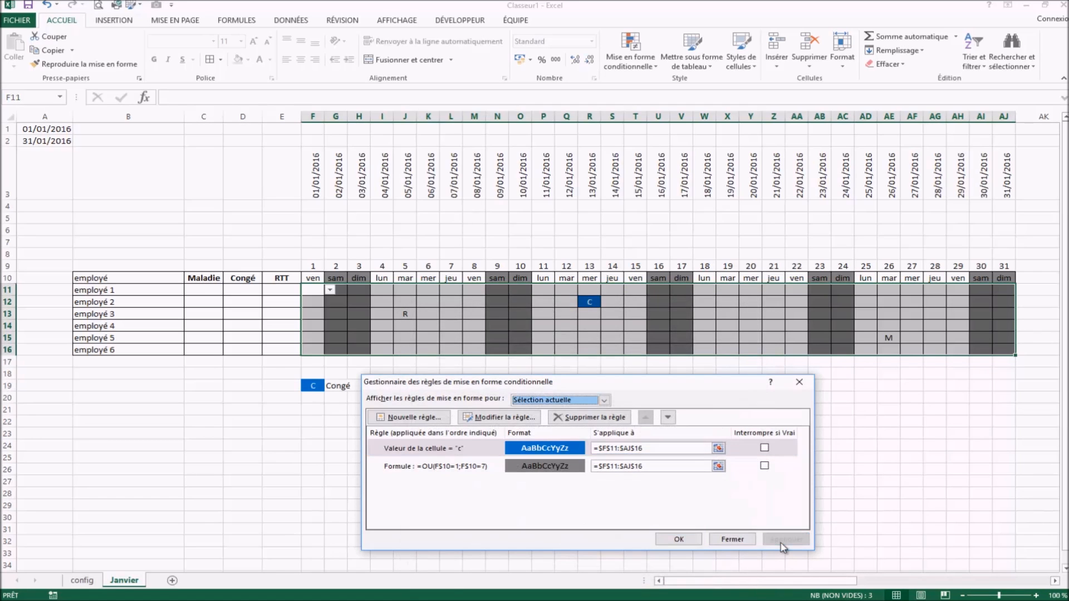
Step: Create a conditional formatting rule on F11:AJ16 for cells whose value is equal to r
click(415, 417)
click(475, 392)
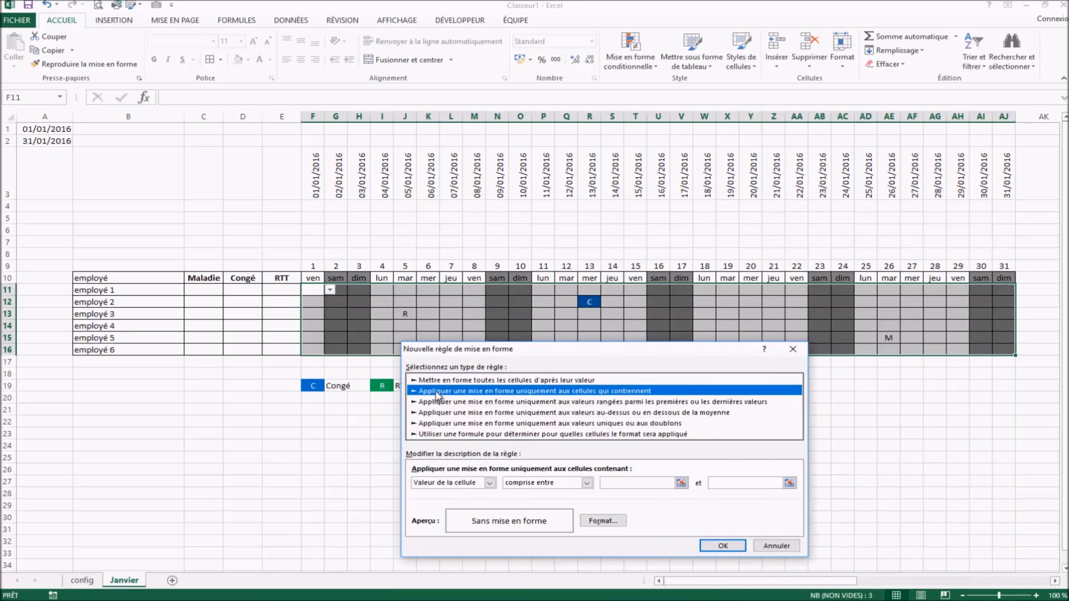
click(587, 483)
click(568, 511)
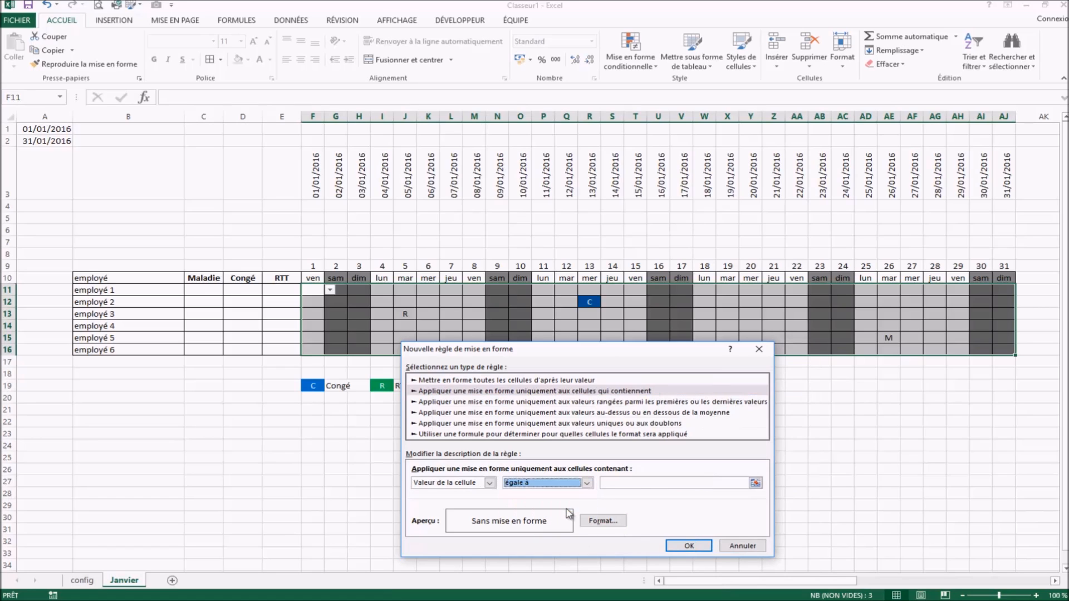
click(646, 483)
Step: Format the rule for r with a green fill and a bold (Gras) light grey font, and apply it to the schedule
click(602, 521)
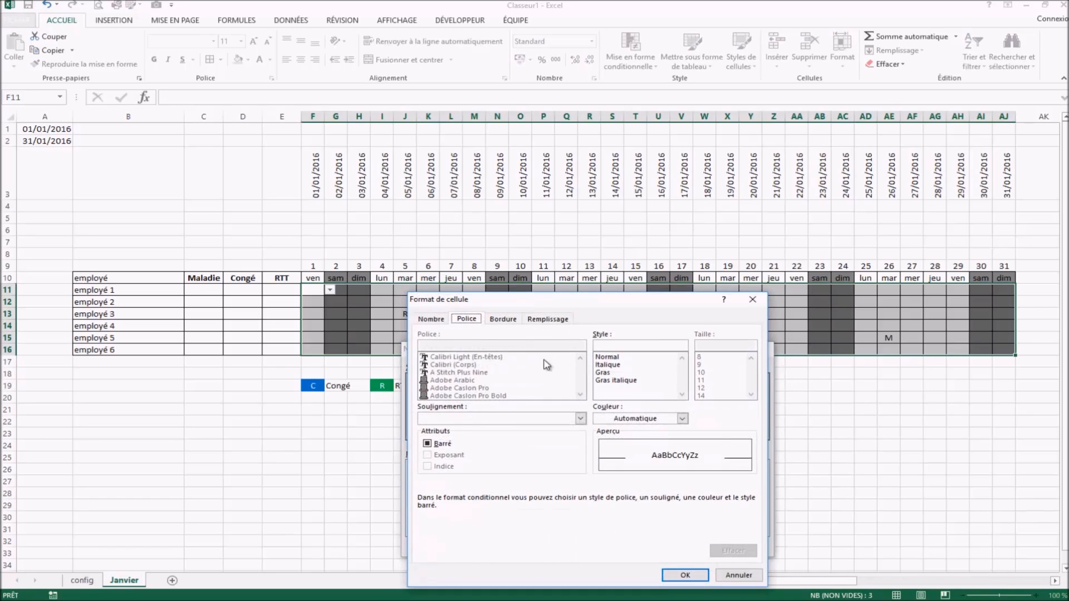
click(682, 418)
click(598, 477)
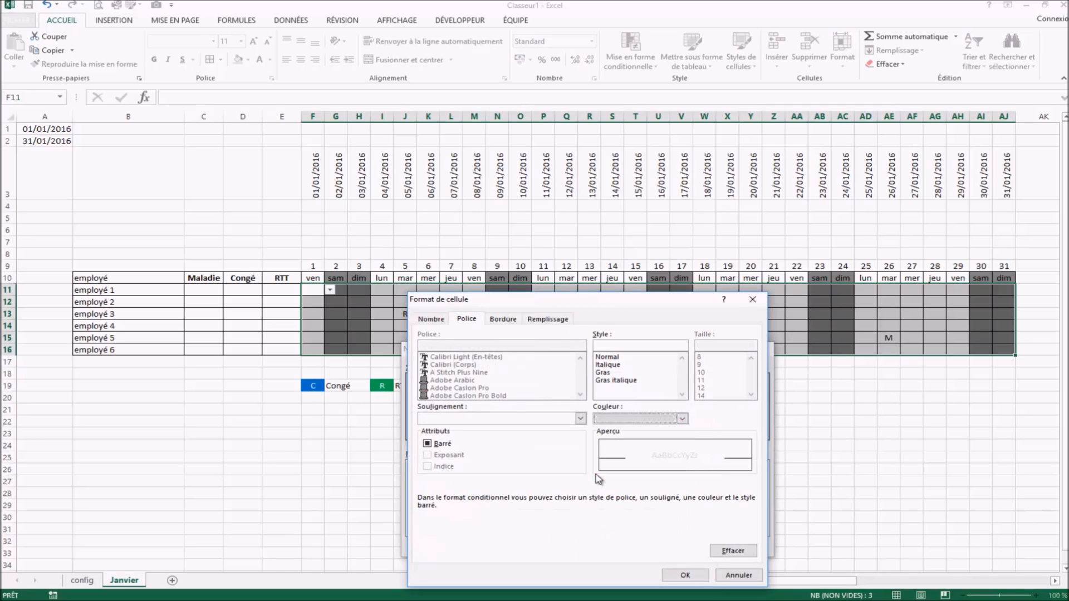
click(558, 320)
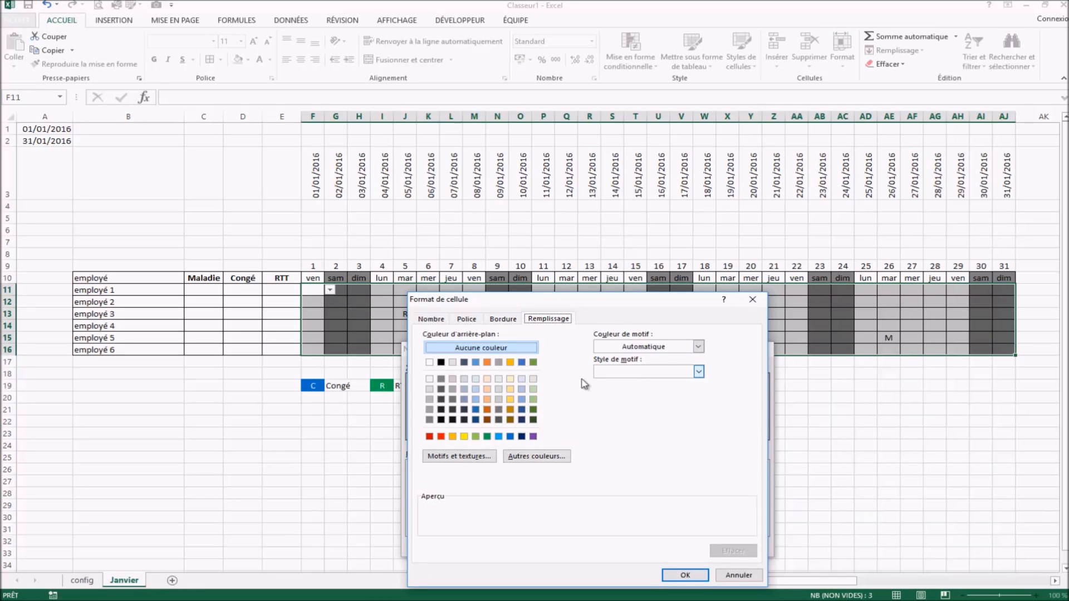
click(487, 437)
click(466, 321)
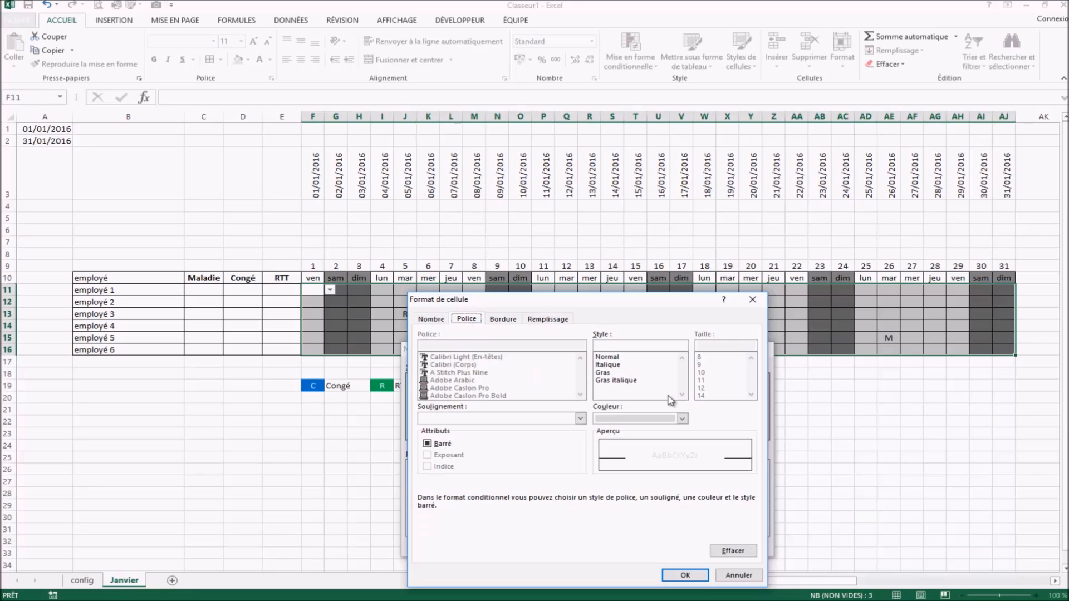
click(615, 372)
click(685, 575)
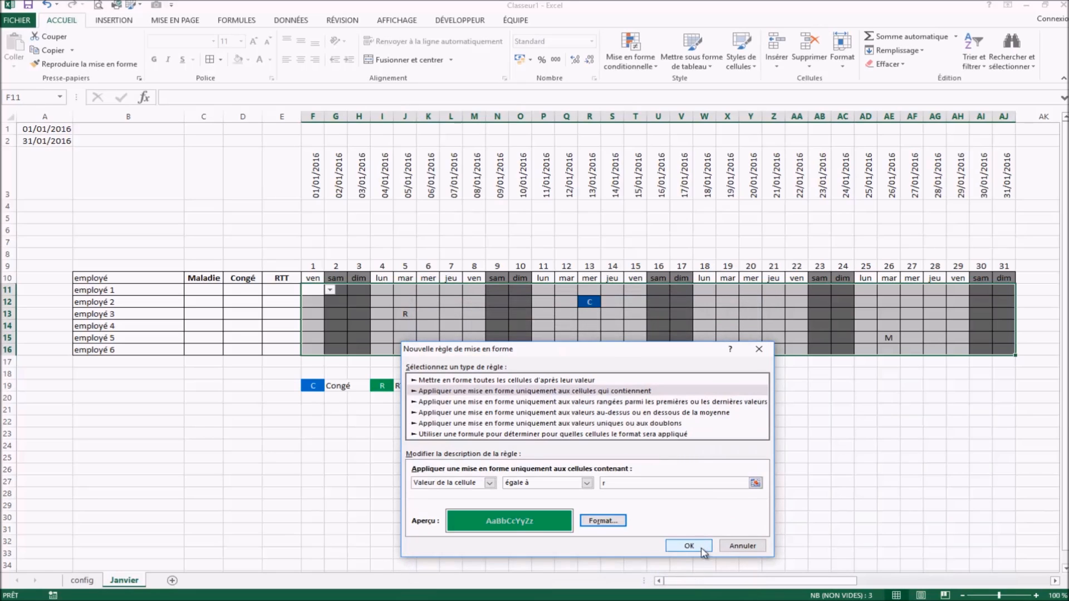
click(699, 544)
click(785, 538)
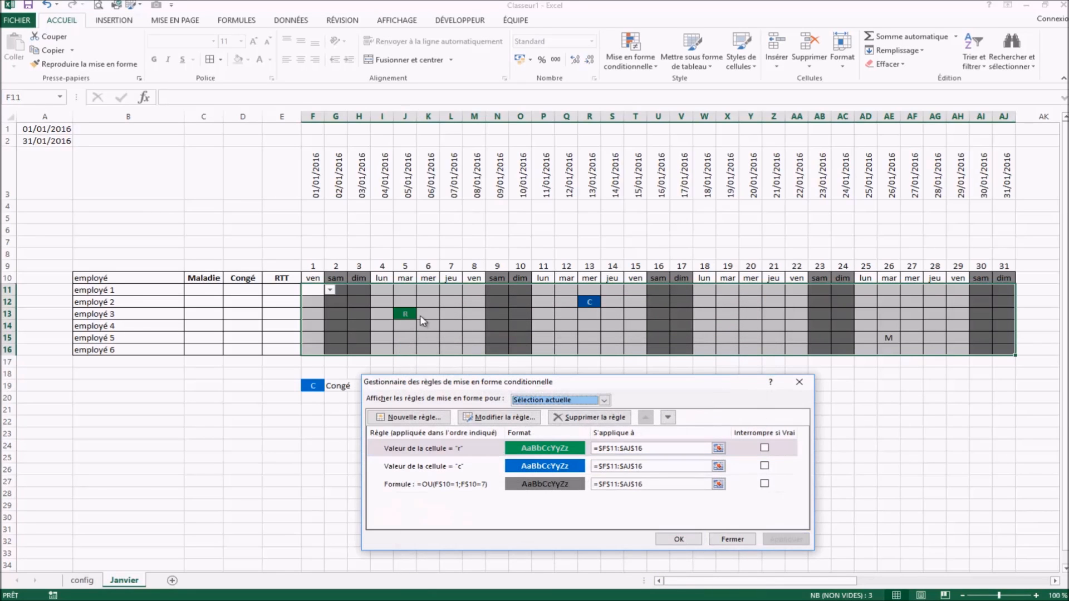
Step: Create a conditional formatting rule on F11:AJ16 for cells whose value is equal to m
click(409, 417)
click(518, 403)
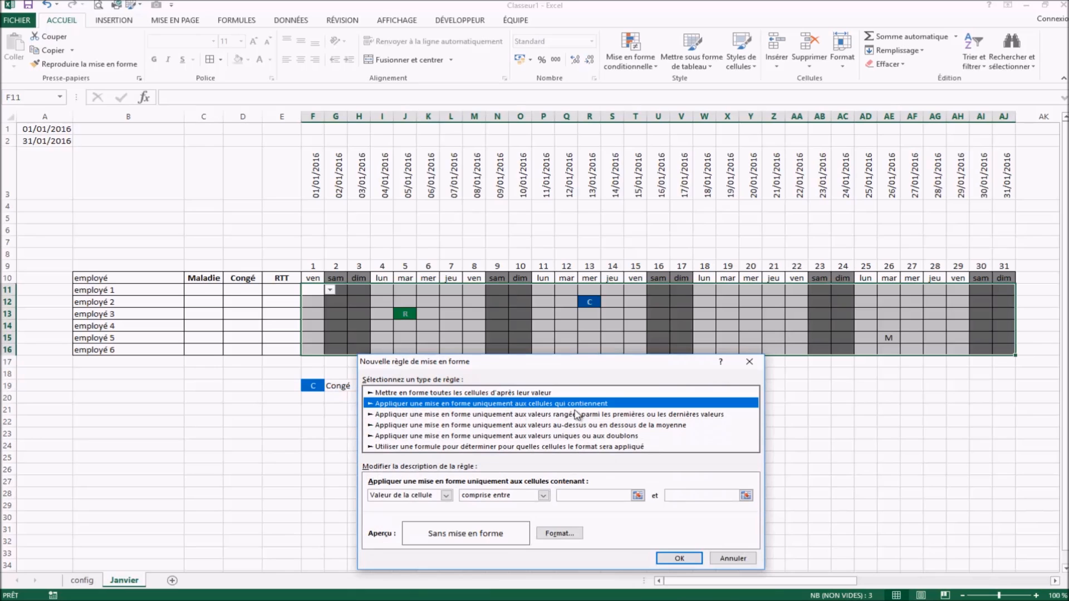
click(543, 495)
click(528, 523)
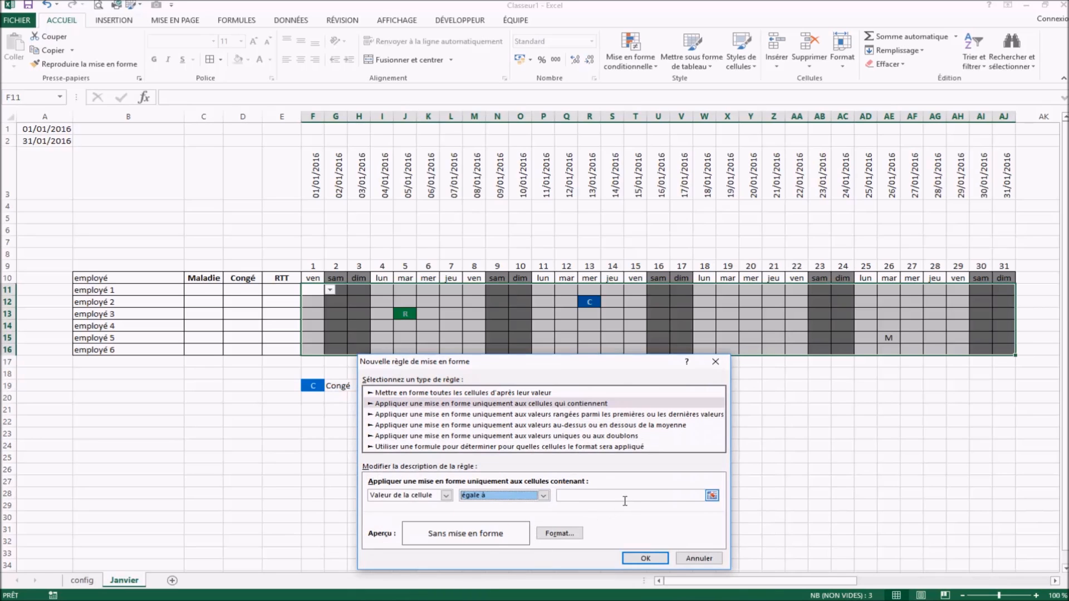
click(623, 497)
Step: Format the rule for m with a red fill and white font, apply it to the schedule and close the rules manager
click(558, 533)
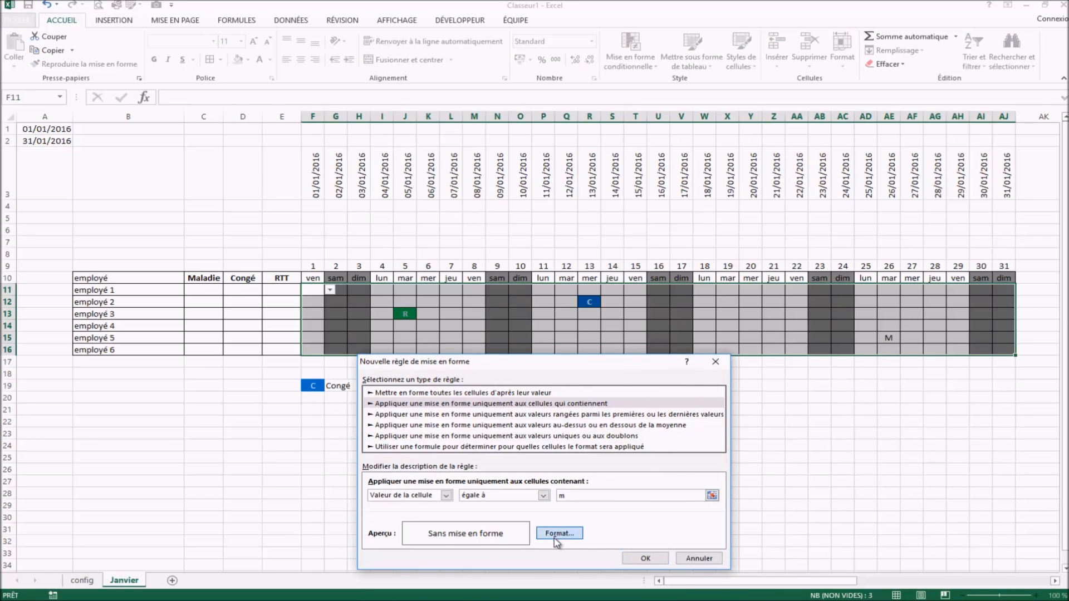
click(629, 429)
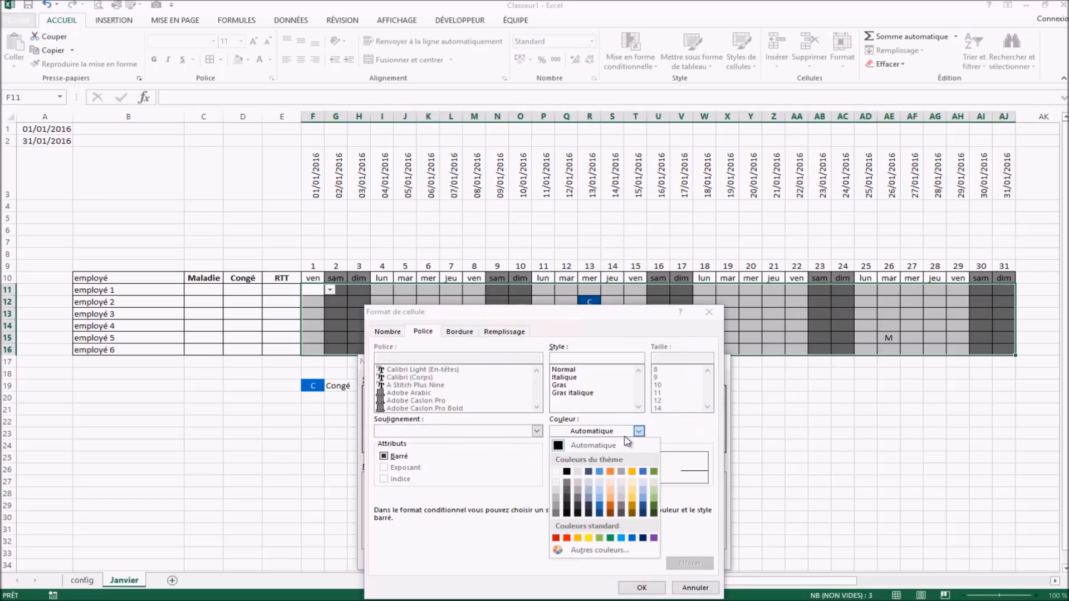
click(560, 460)
click(459, 331)
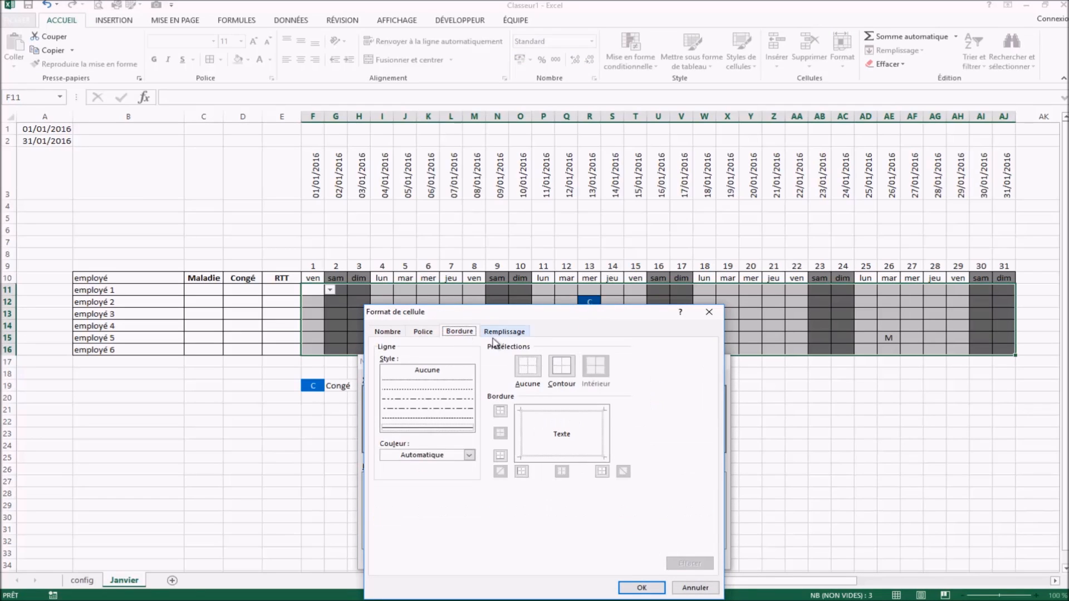
click(504, 332)
click(398, 448)
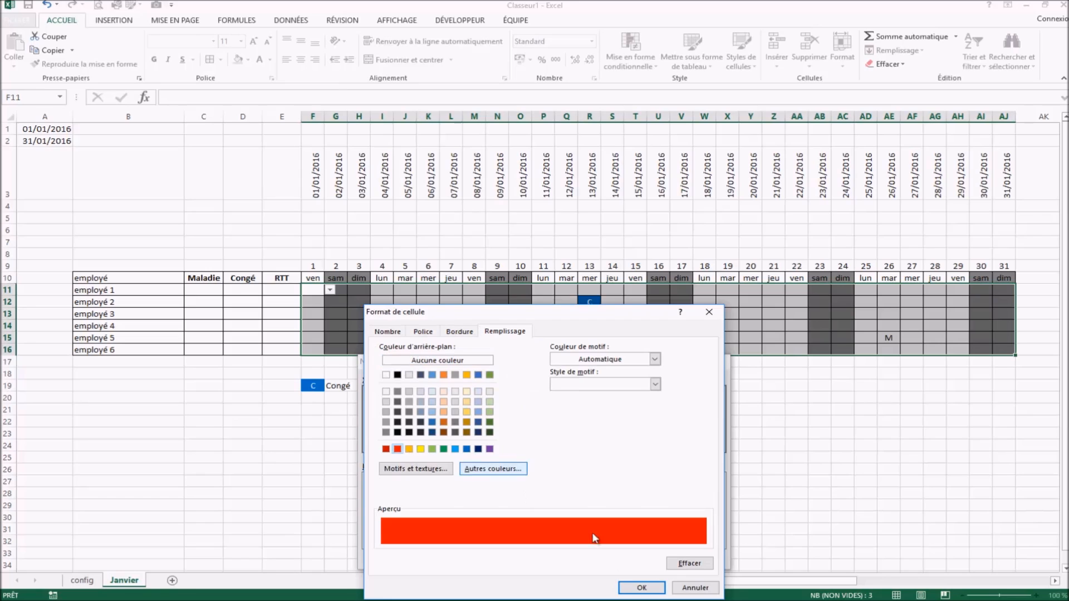
click(641, 587)
click(659, 562)
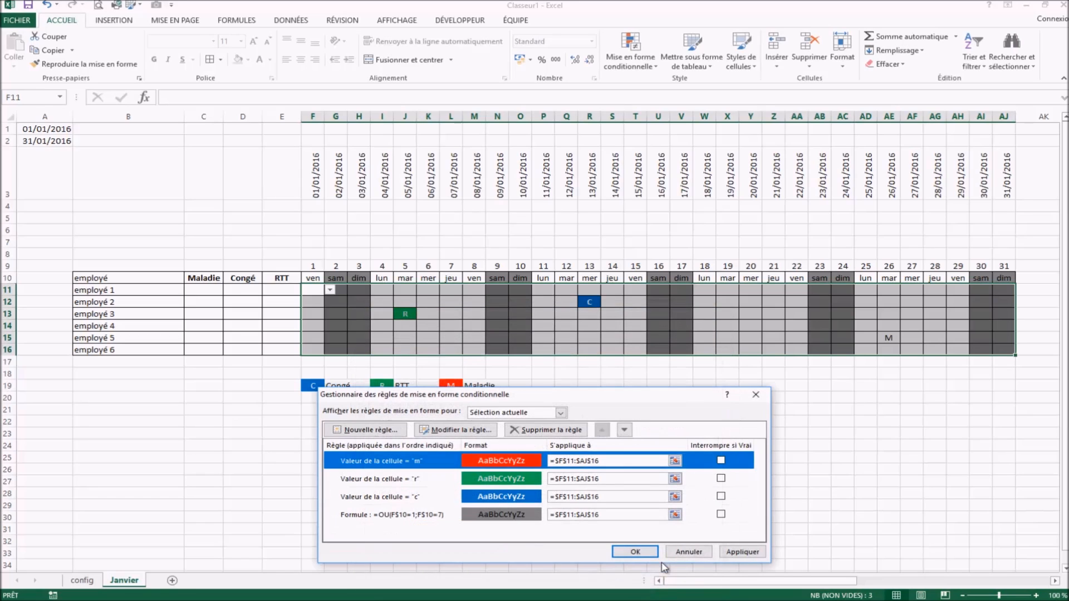
click(736, 553)
click(635, 551)
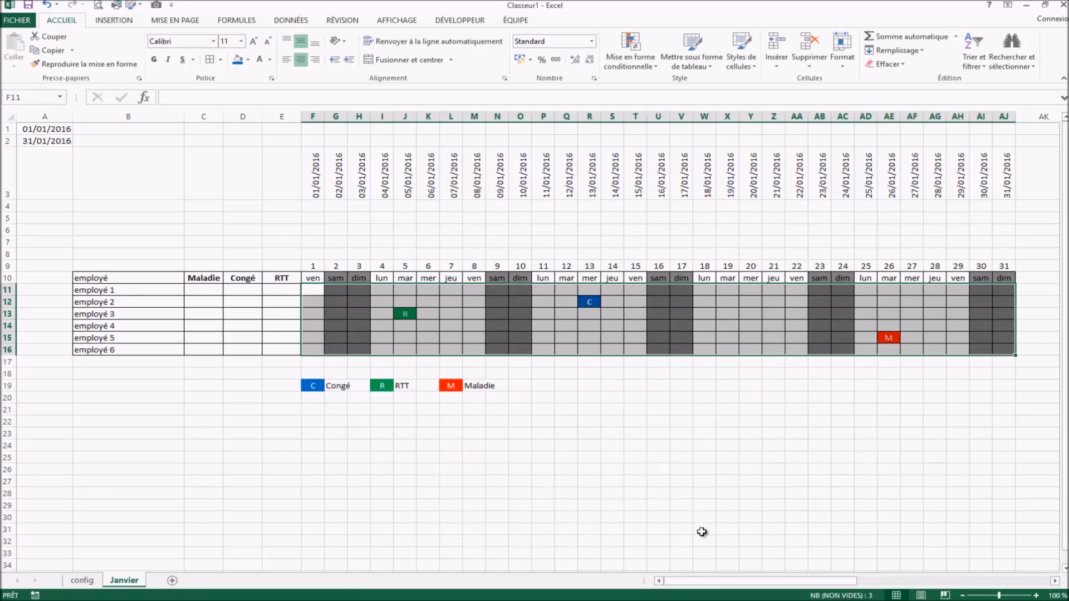
click(797, 445)
click(560, 482)
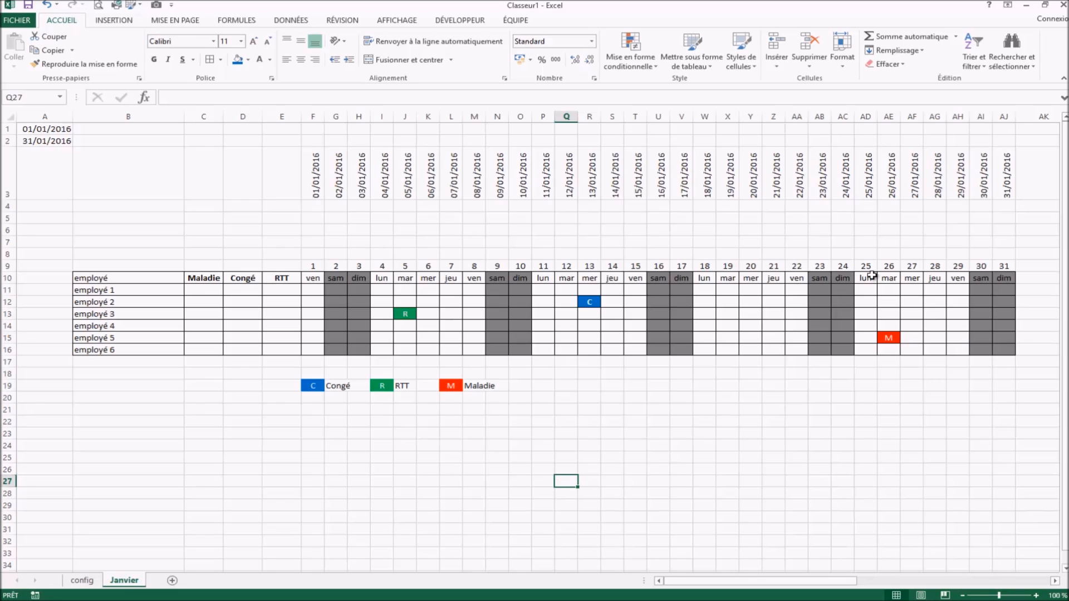
click(403, 314)
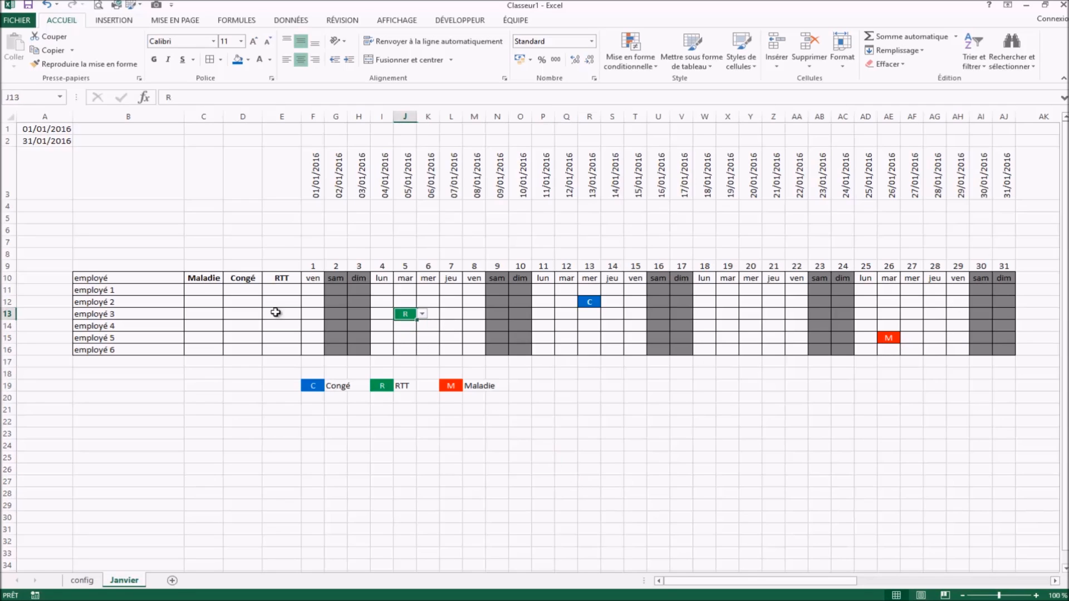
click(139, 293)
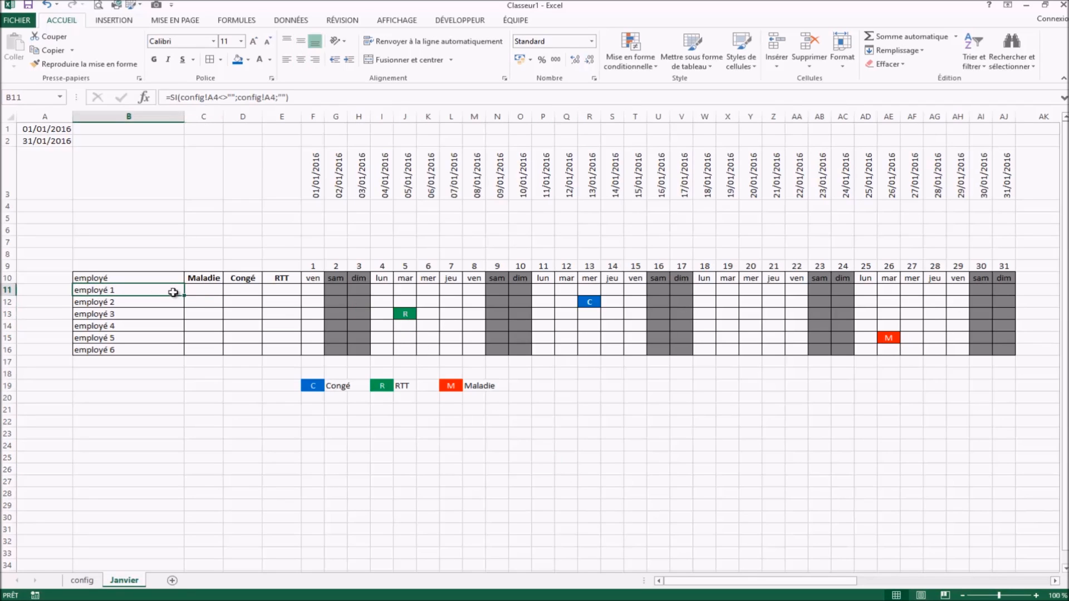
Step: Enter the formula =NB.SI(F11:AJ11;"m") in C11 to count employé 1's sick days under Maladie
click(210, 290)
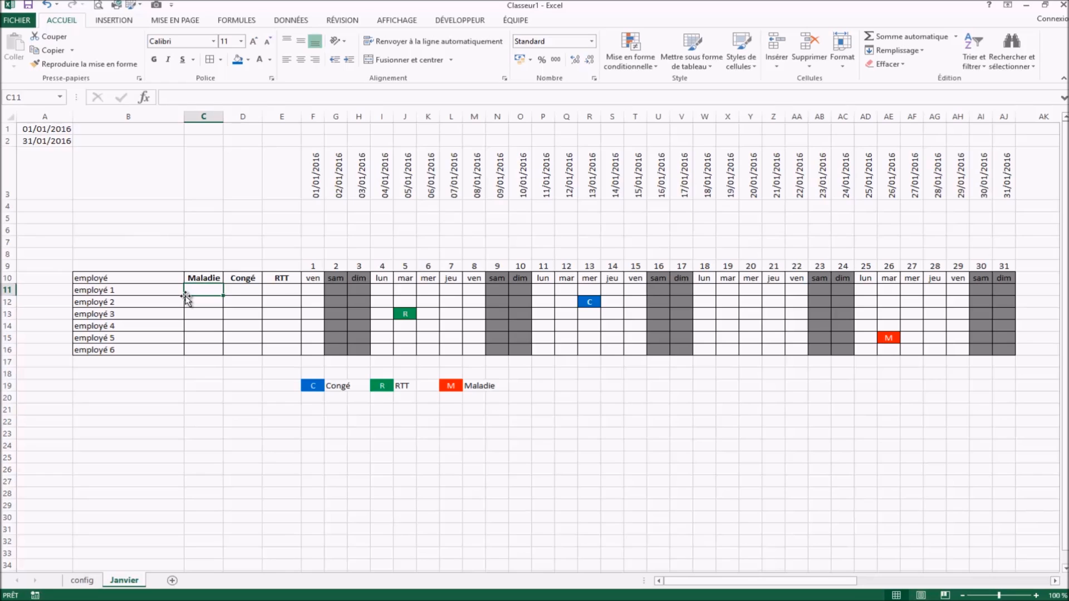
text(=)
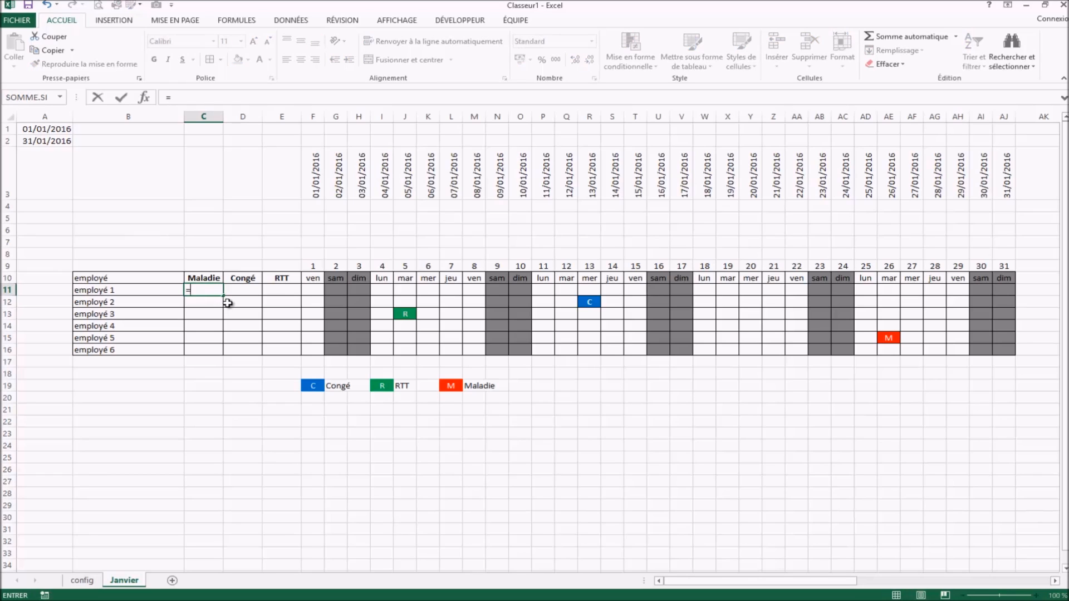
text(n)
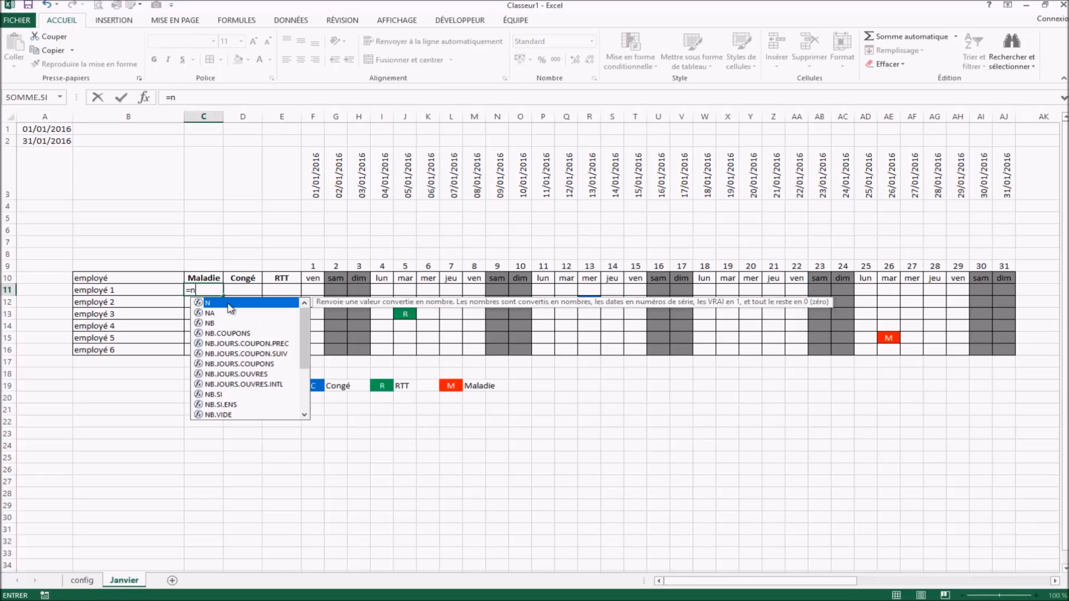
text(b.si)
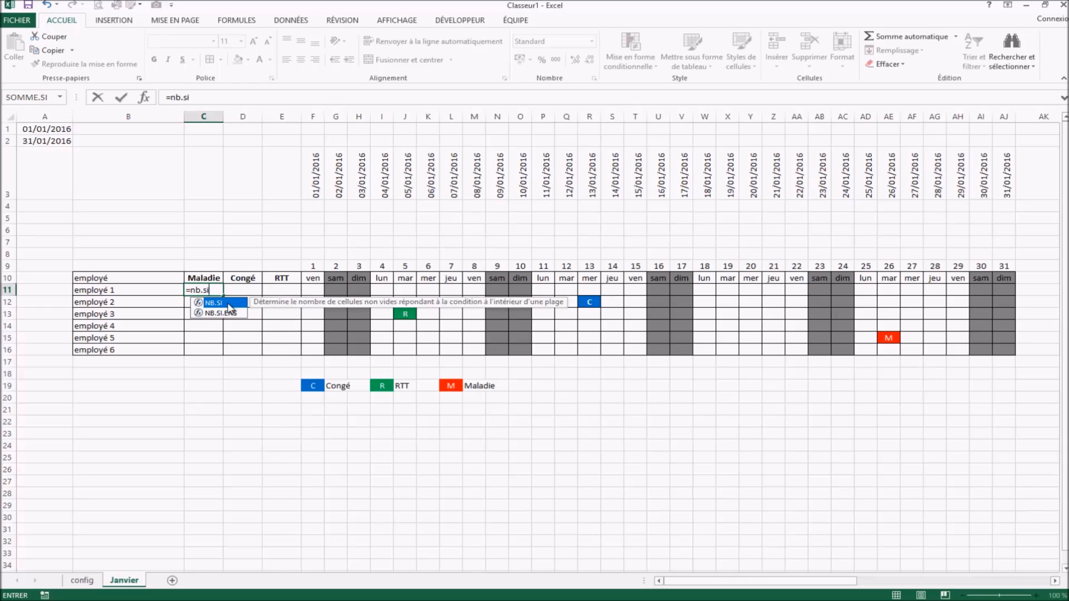
text(()
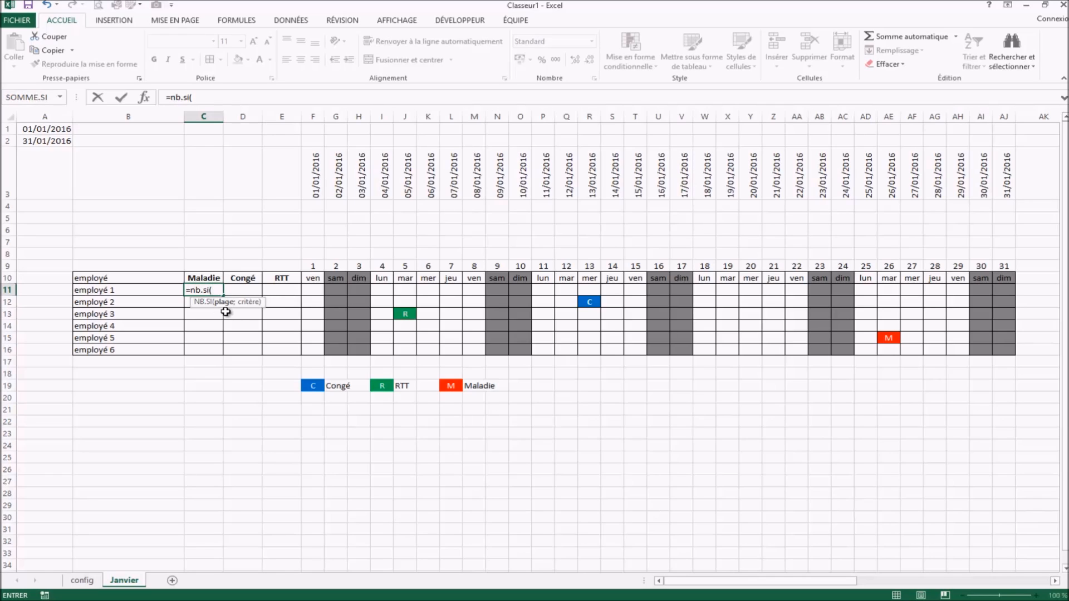
drag(317, 289, 1005, 292)
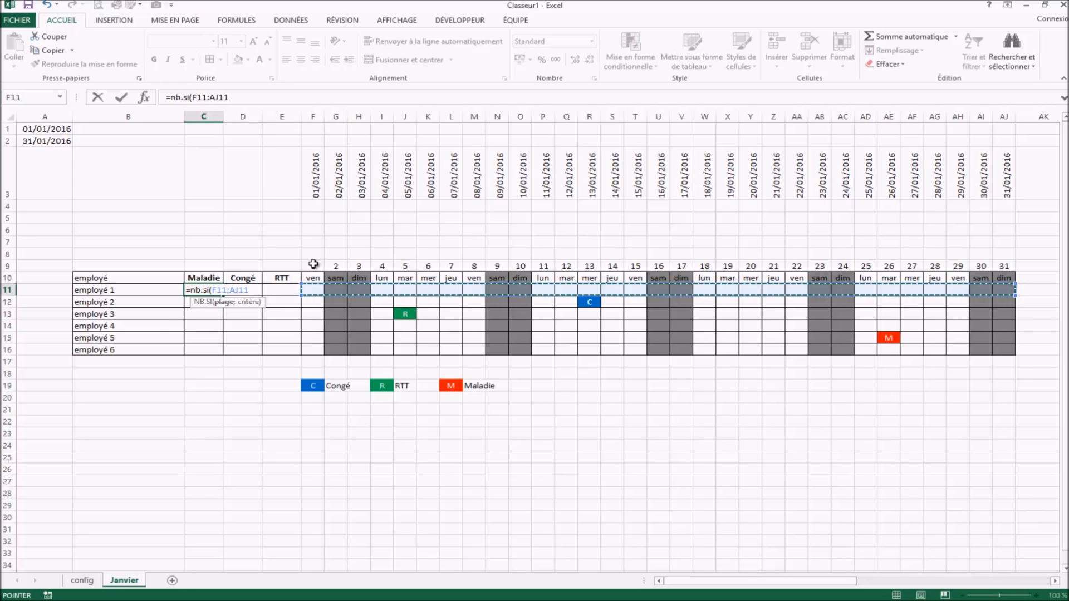
text(;"m)
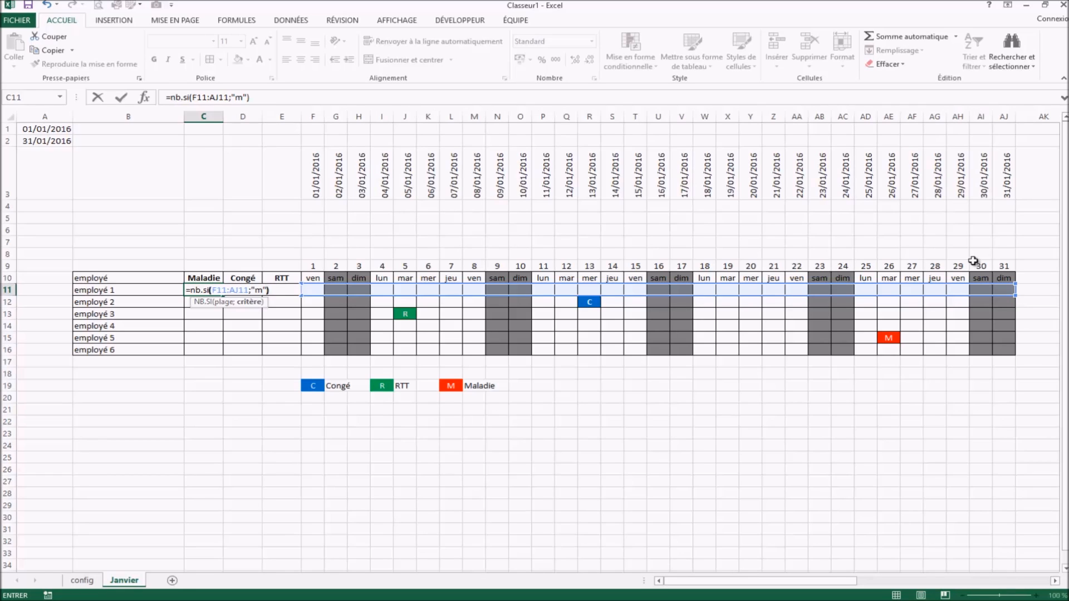
key(Return)
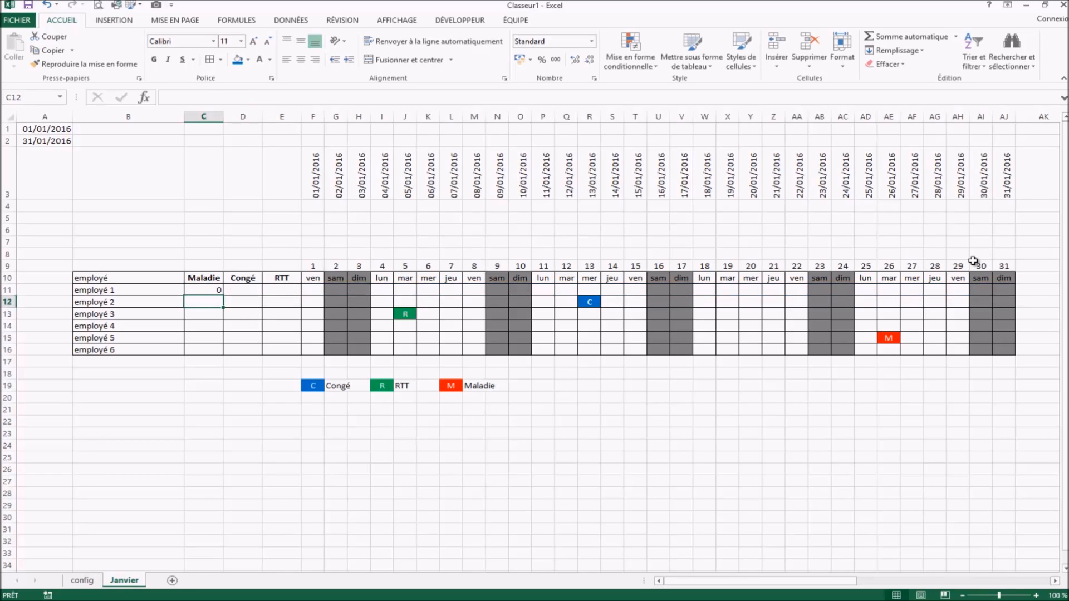
Step: Choose M for employé 1 on 6 January in K11
click(427, 292)
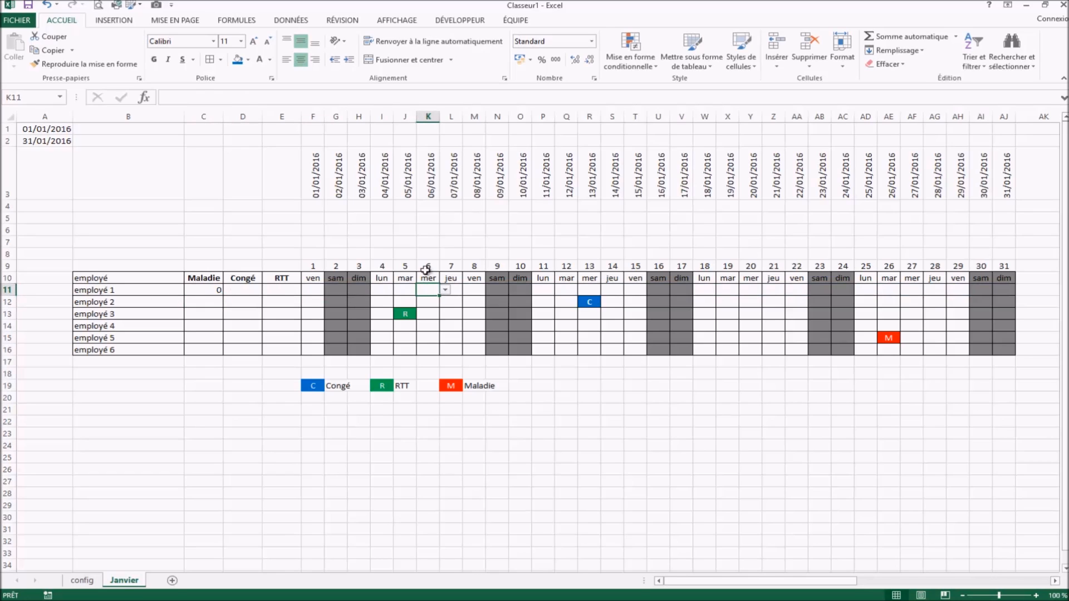
click(446, 290)
click(426, 315)
click(429, 315)
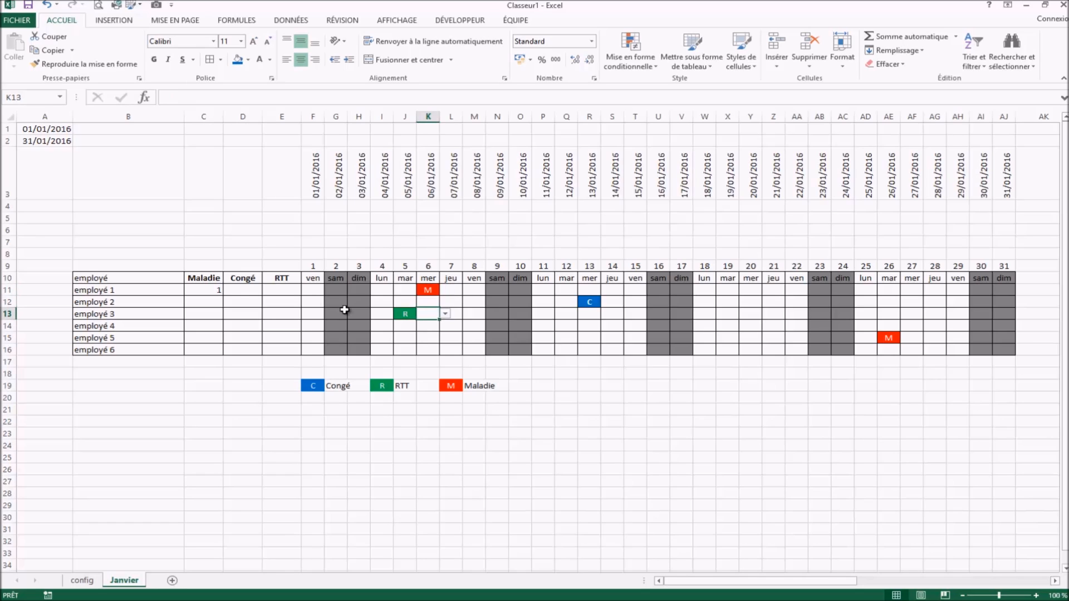
Step: Copy the Maladie count formula from C11 down to C16 for all six employees
click(216, 292)
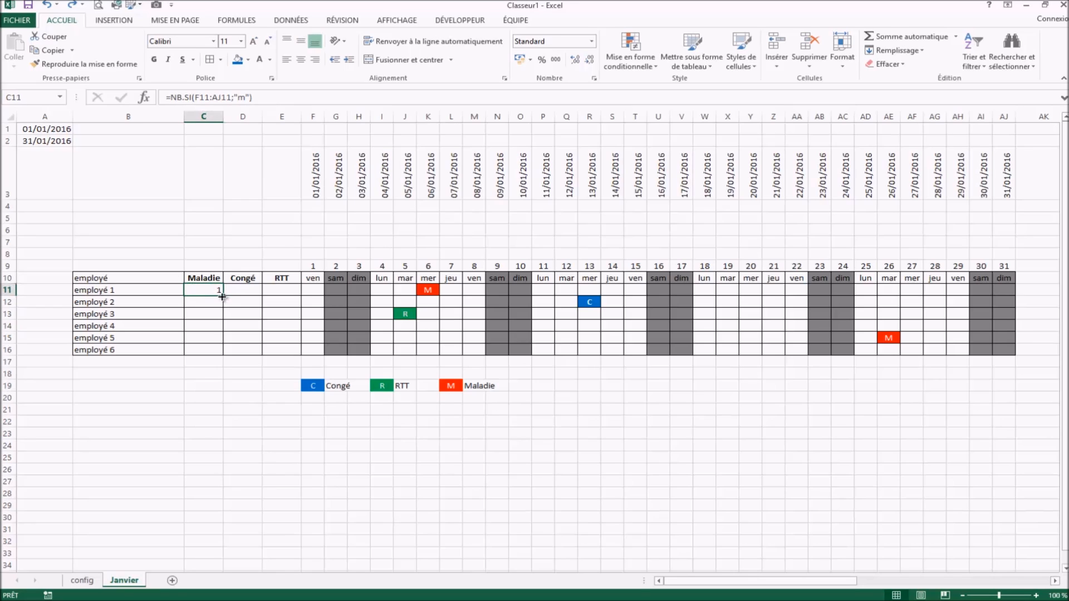
drag(222, 296, 216, 356)
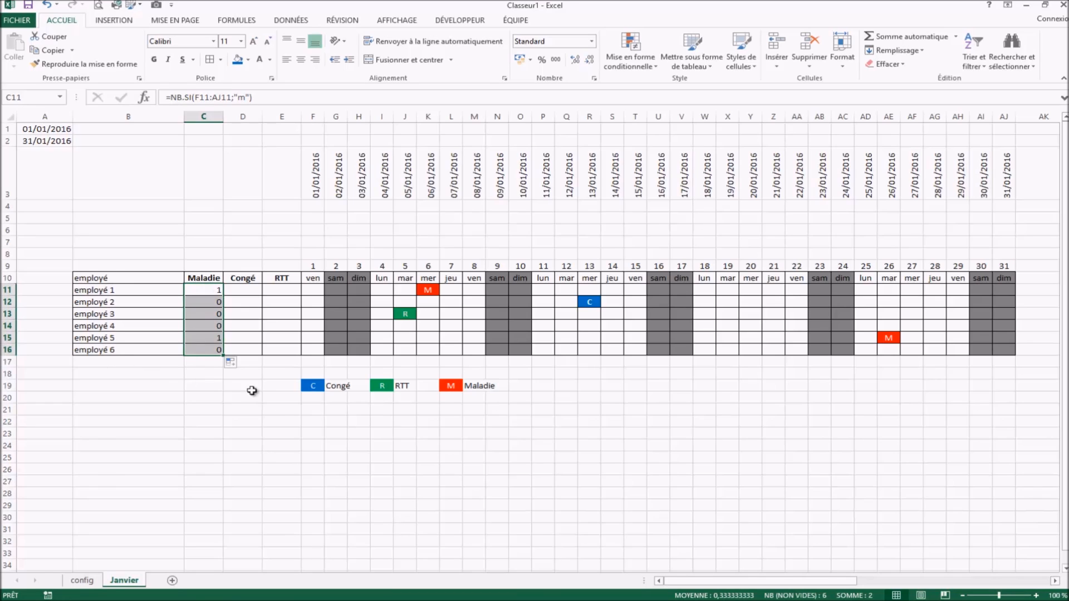
Step: Enter the formula =NB.SI(F11:AJ11;"C") in D11 to count employé 1's leave days under Congé
click(244, 293)
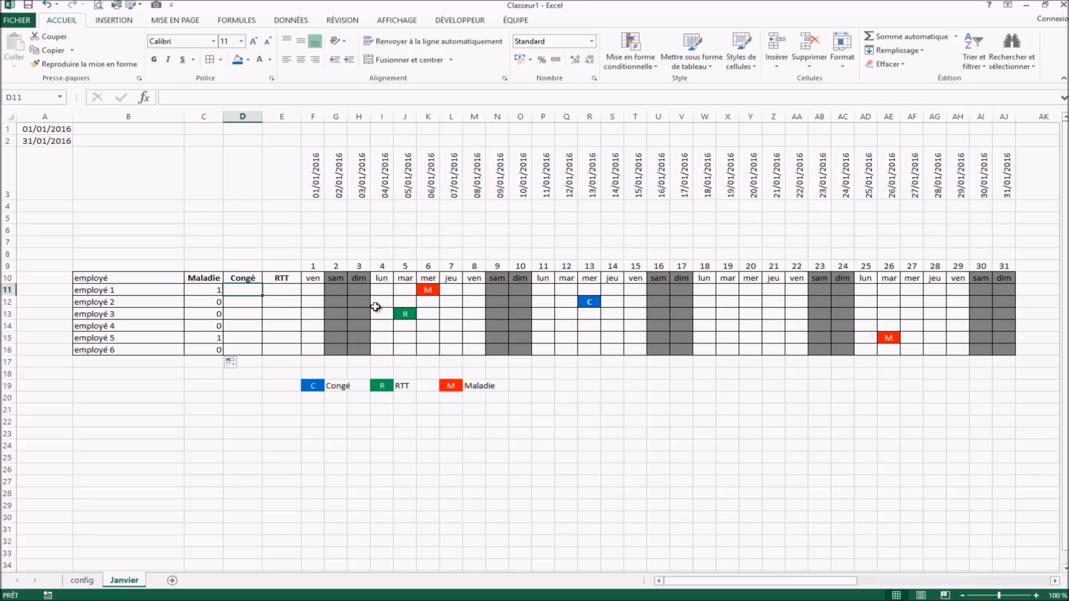
text(=nb.si)
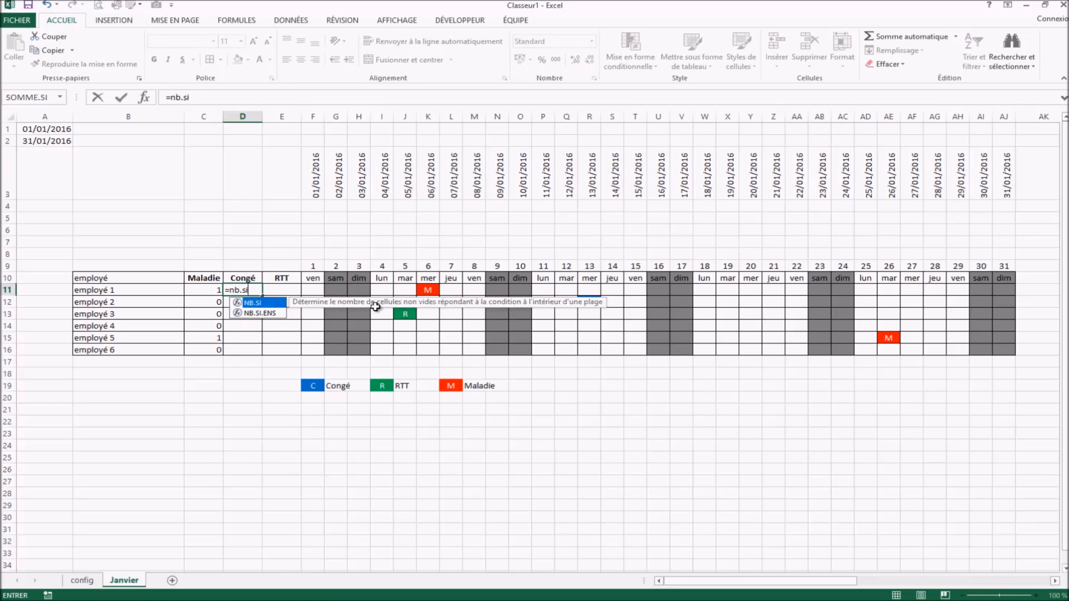
text(()
drag(303, 290, 996, 288)
text(;"C"))
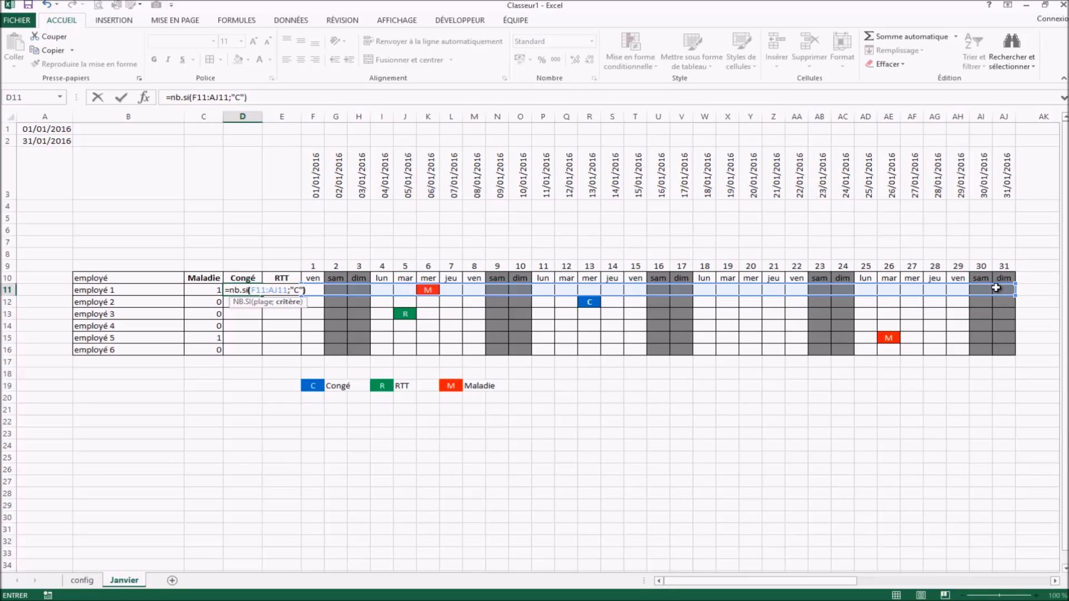
key(Return)
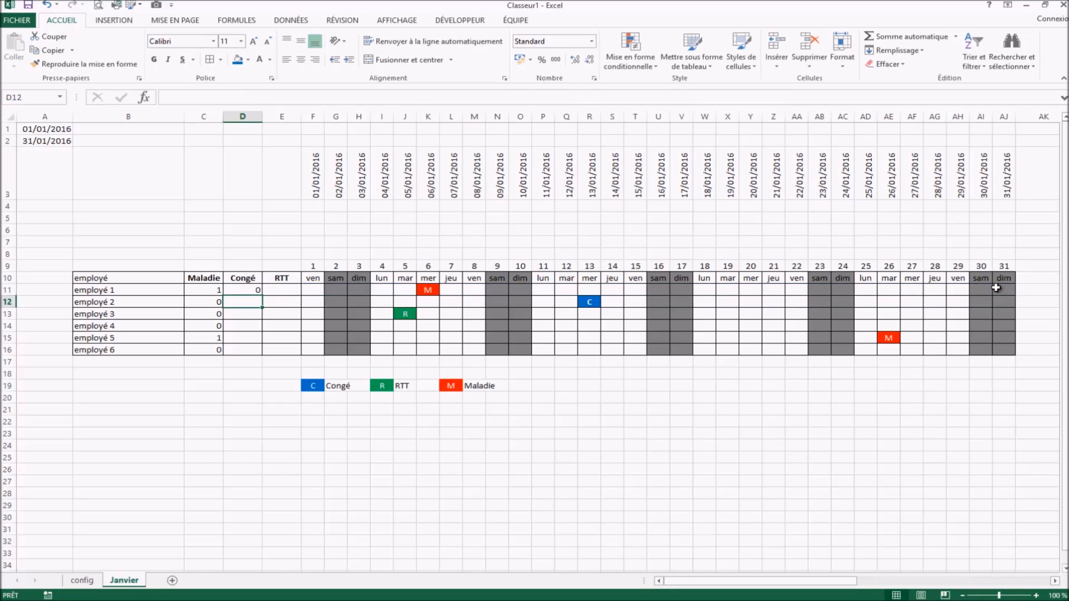
Step: Copy the Congé count formula from D11 down to D16 for all six employees
click(245, 290)
drag(262, 296, 250, 353)
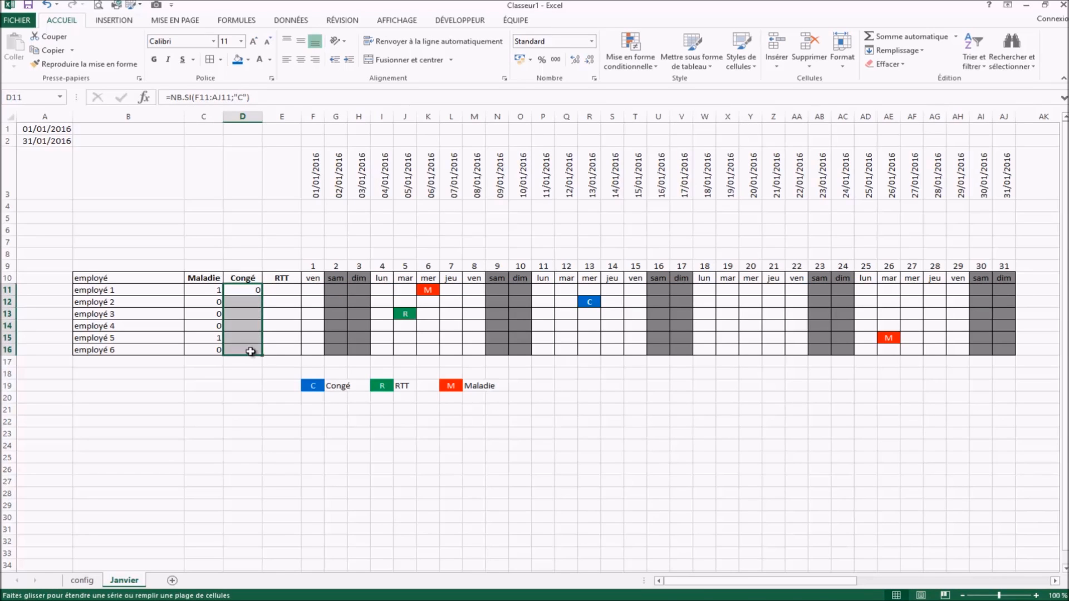
Step: Enter the formula =NB.SI(F11:AJ11;"R") in E11 to count employé 1's days under RTT
click(285, 292)
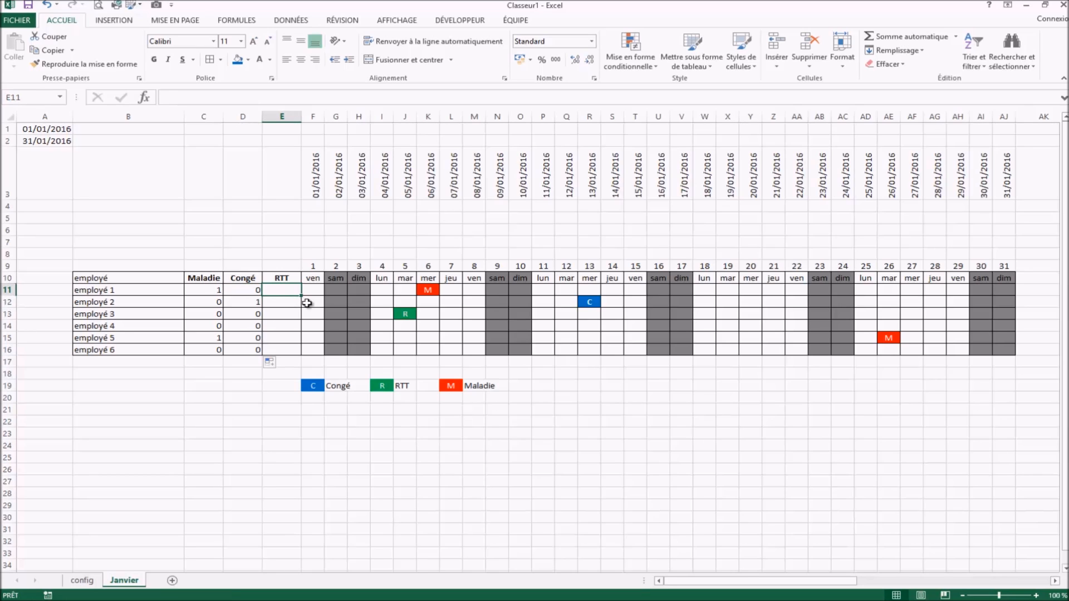
text(=nb.si()
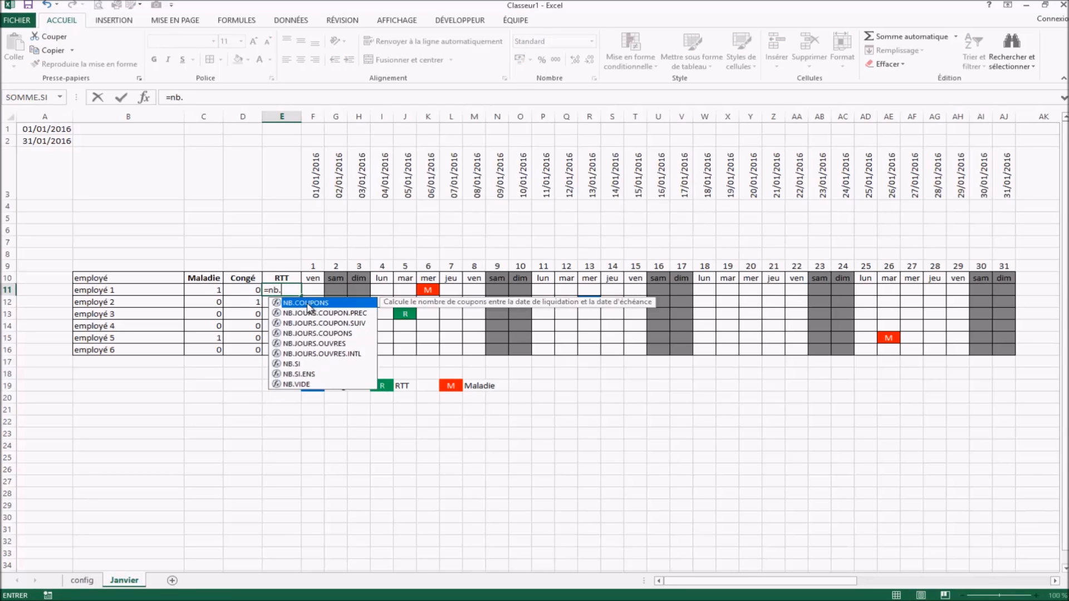
drag(314, 290, 1009, 288)
text(;"R"))
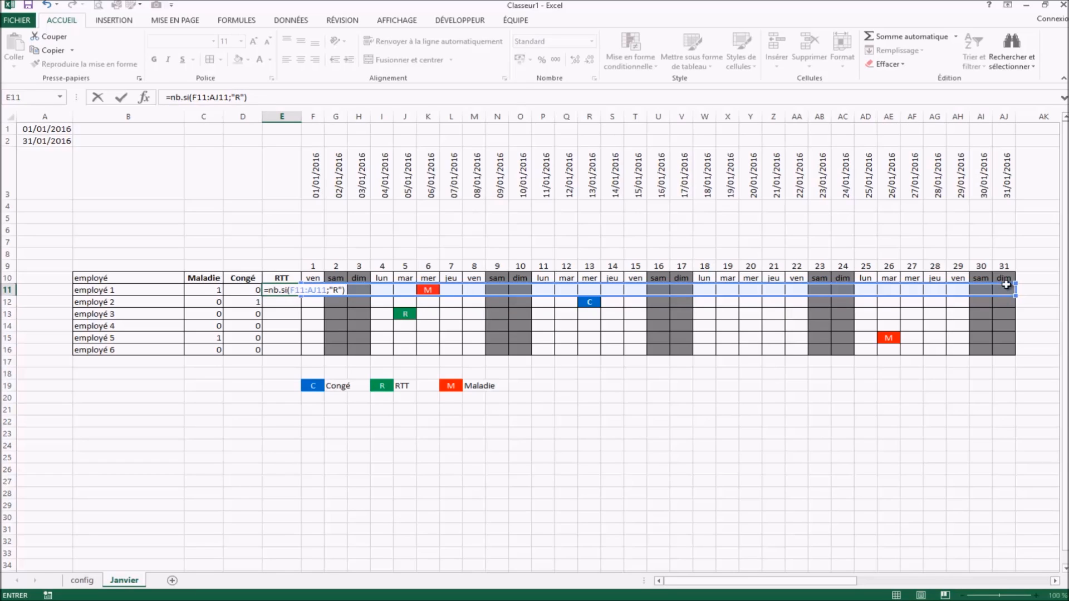
key(Return)
Step: Copy the RTT count formula from E11 down to E16
click(299, 292)
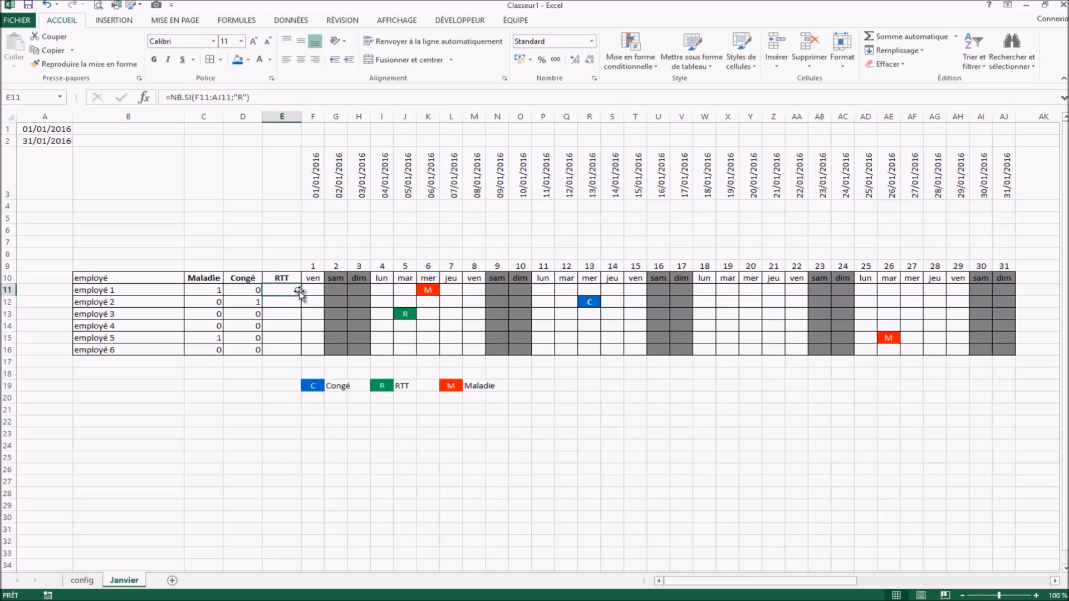
drag(301, 294, 290, 353)
click(336, 385)
click(351, 410)
Step: Centre the absence counts in C11:E16 horizontally and vertically
drag(211, 291, 278, 347)
click(300, 41)
click(300, 60)
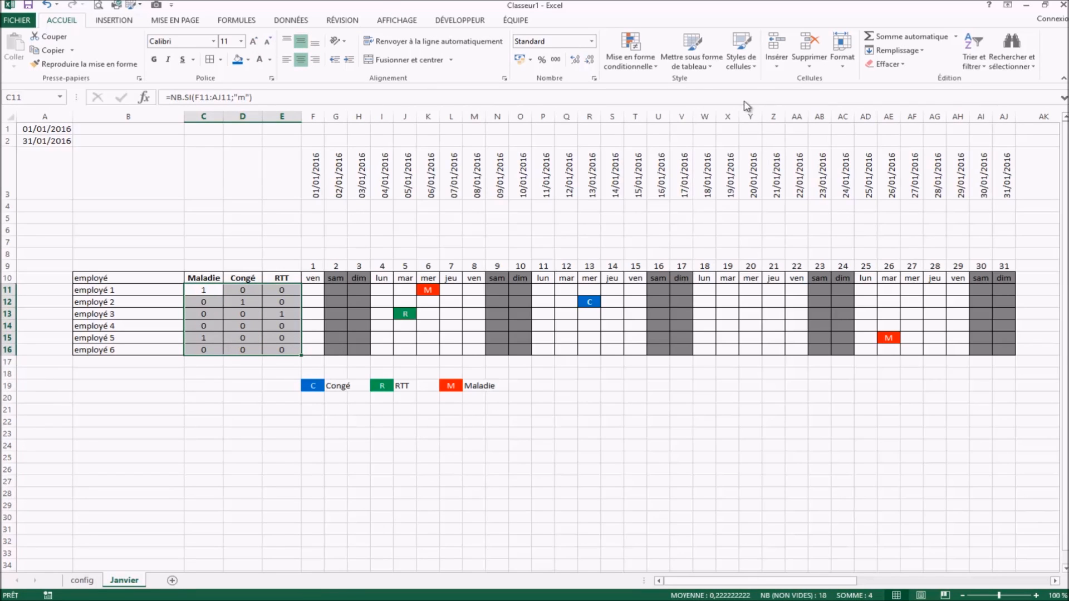
Step: Start a new conditional formatting rule for C11:E16 that applies to cells whose value is equal to (égale à) 0
click(631, 59)
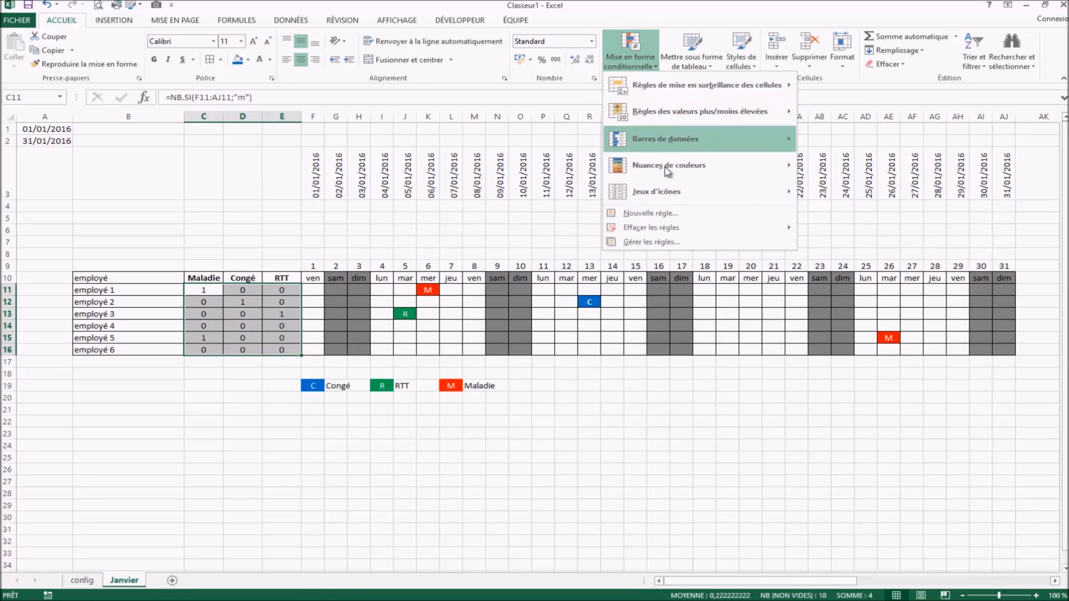
click(651, 213)
click(471, 405)
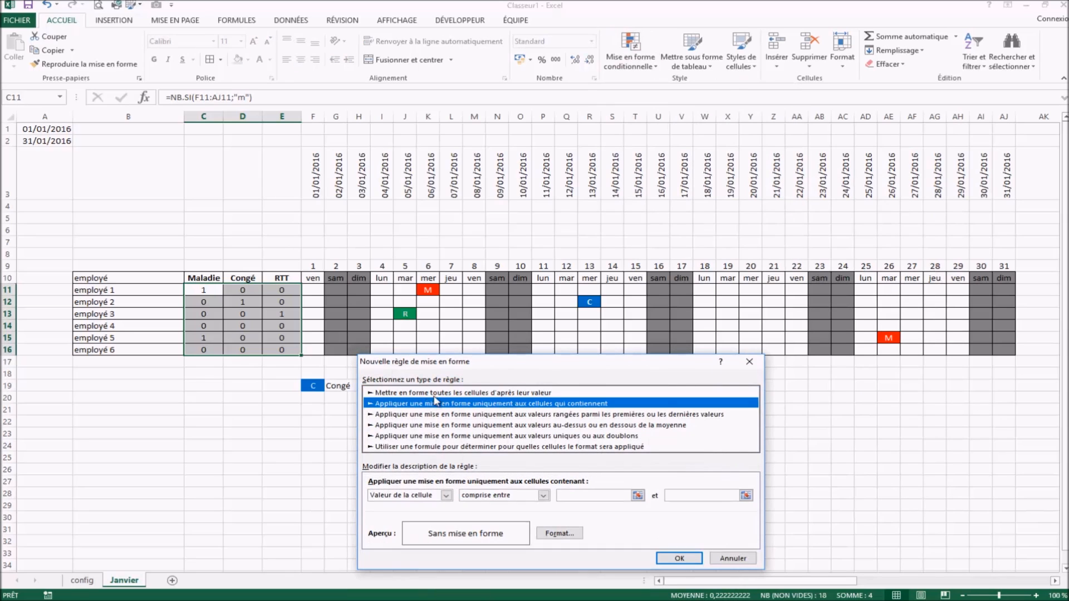
drag(558, 366, 677, 202)
click(640, 333)
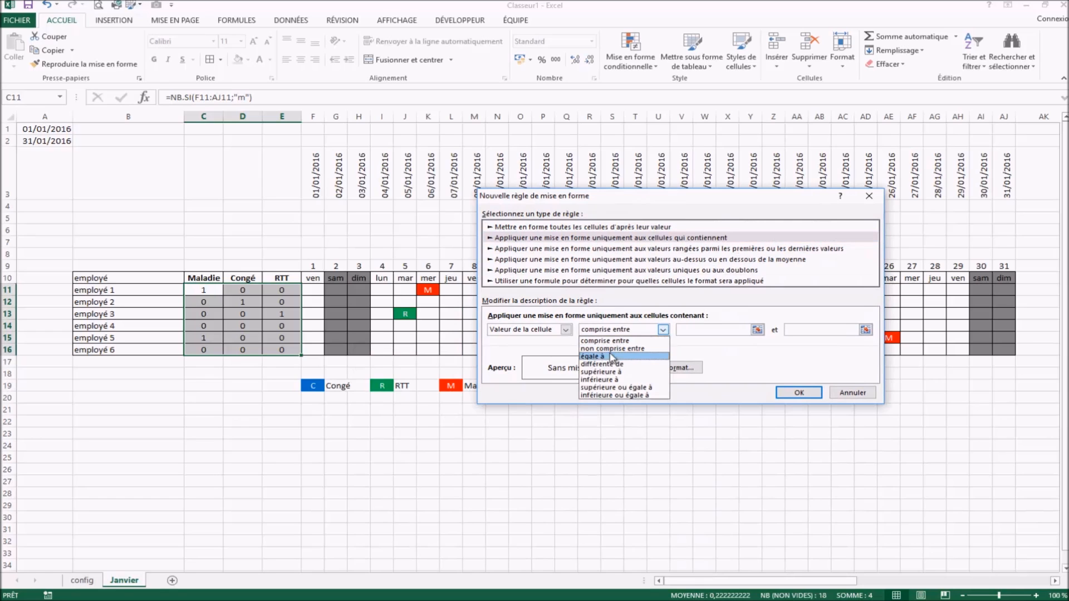
click(611, 358)
click(756, 332)
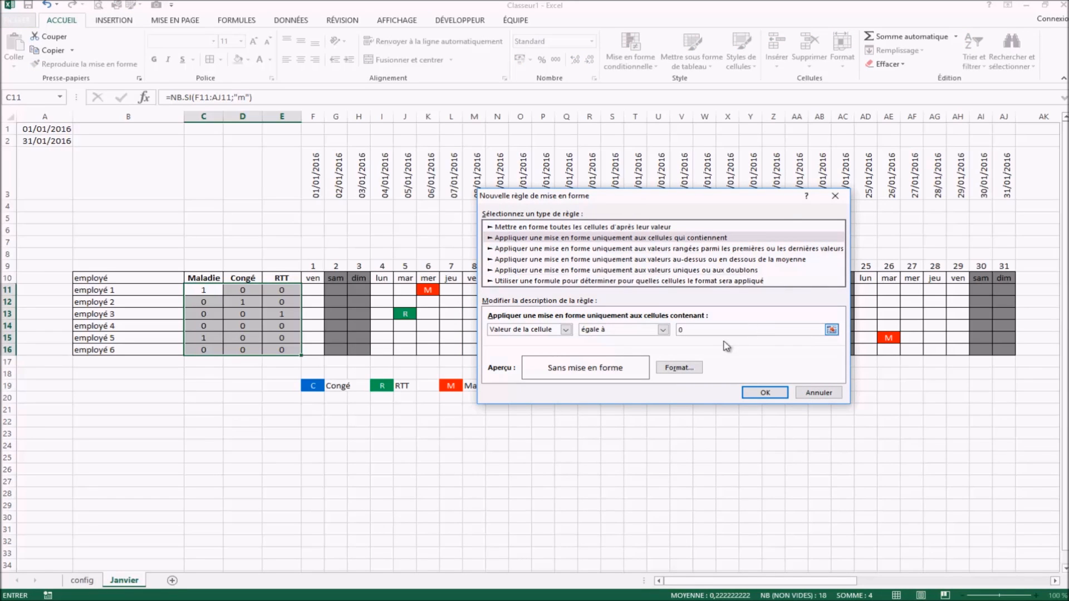
Step: Give the zero-value rule a white font colour and apply it to the absence counts
click(678, 367)
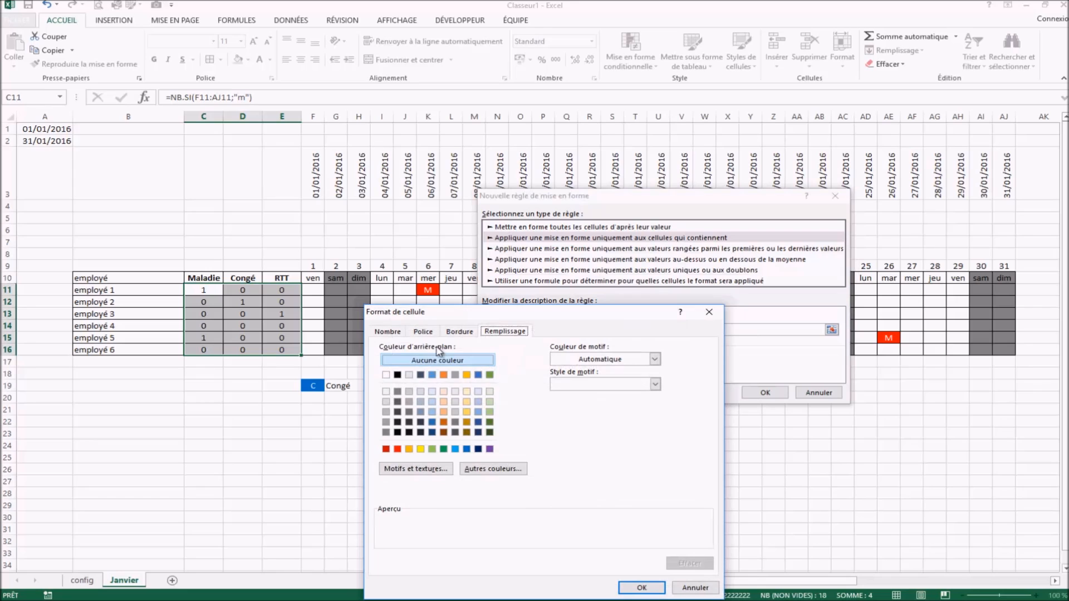
click(423, 332)
click(638, 431)
click(616, 519)
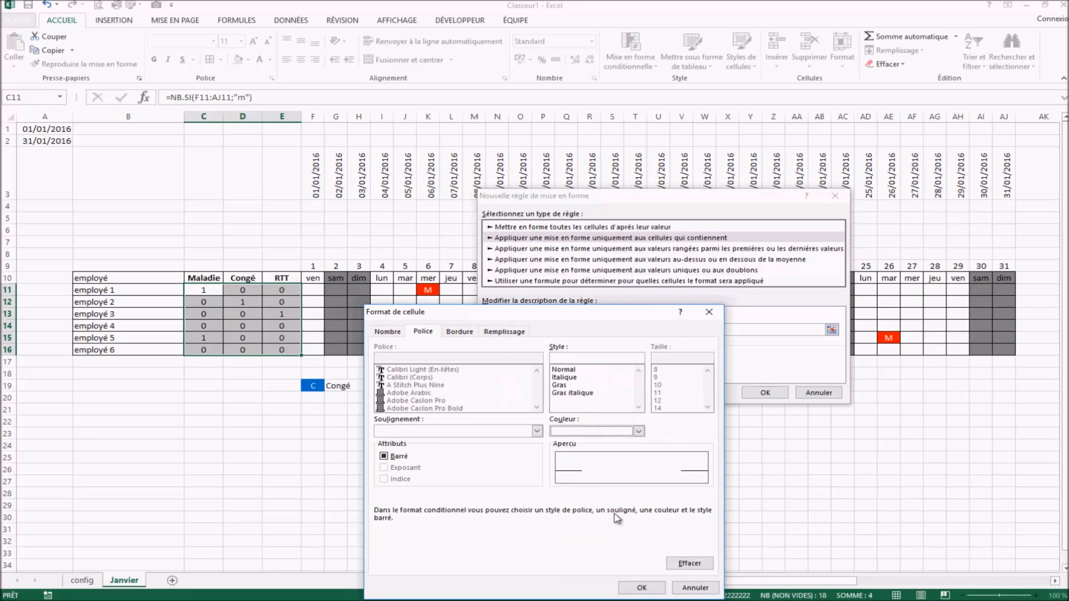
click(640, 588)
click(763, 392)
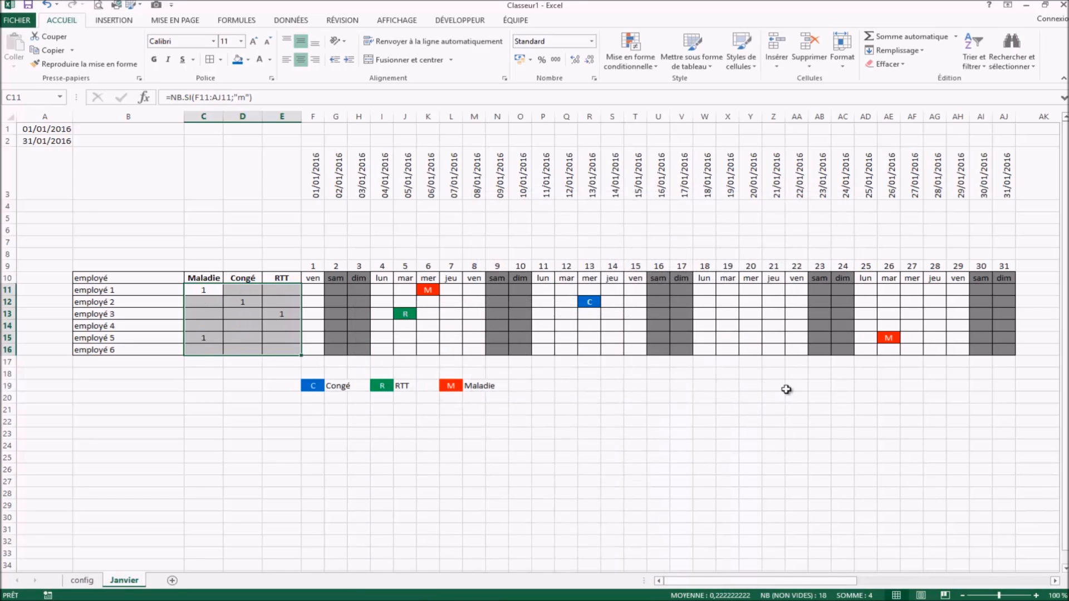
click(256, 457)
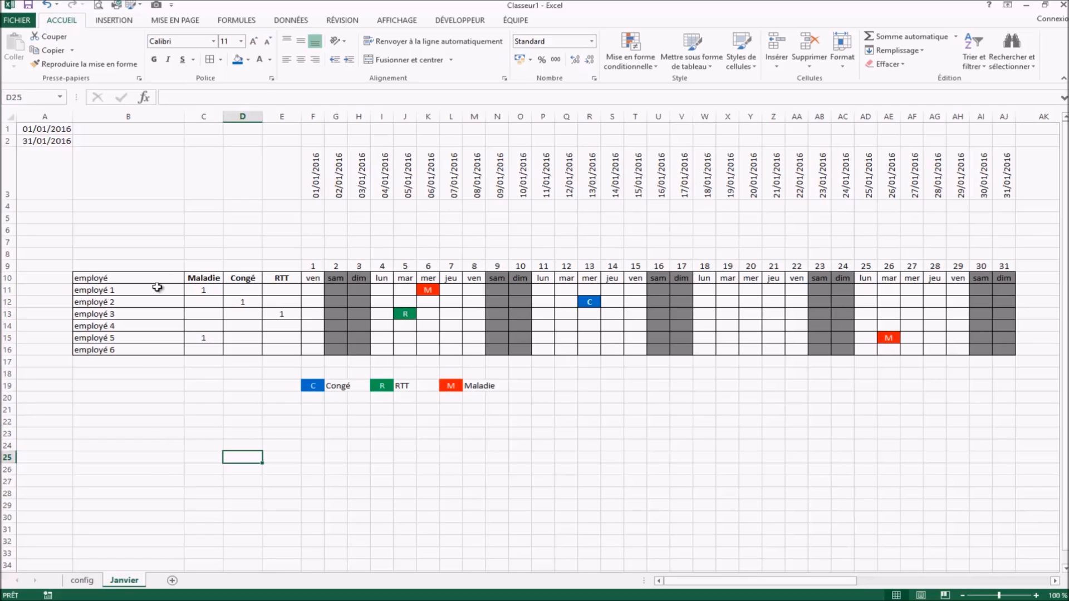
Step: Check the absence counts of employés 1, 2, 3 and 5 against the codes in the calendar
click(197, 291)
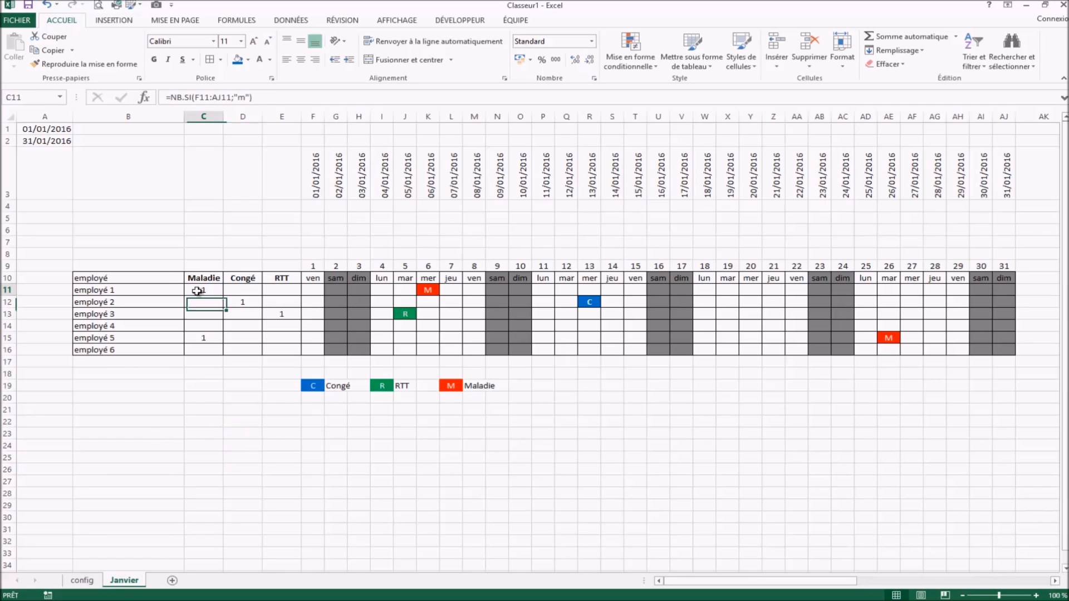
click(245, 304)
click(112, 324)
click(285, 315)
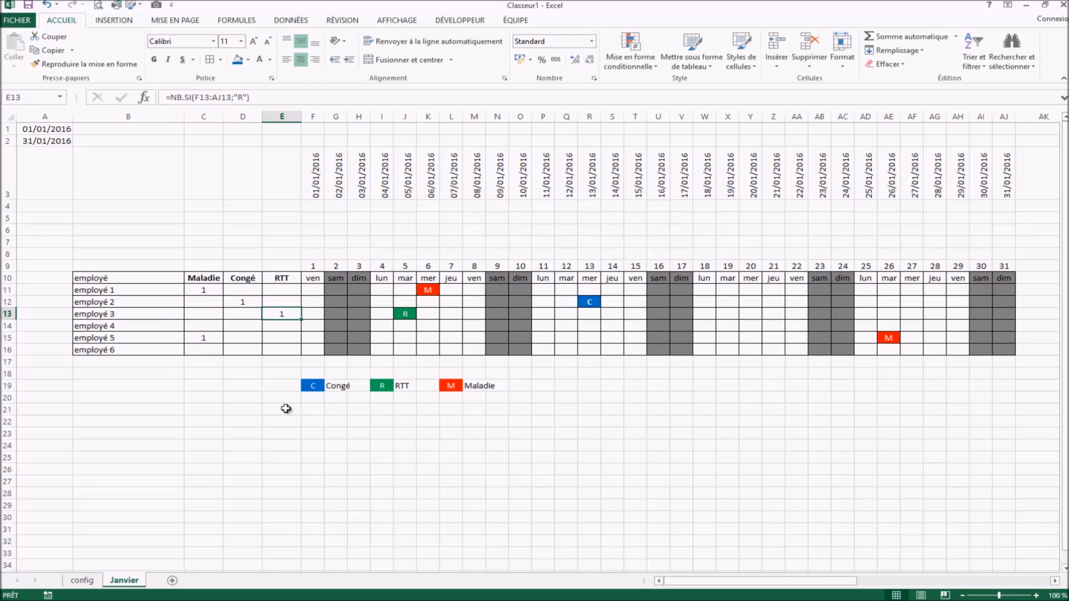
click(100, 338)
click(215, 342)
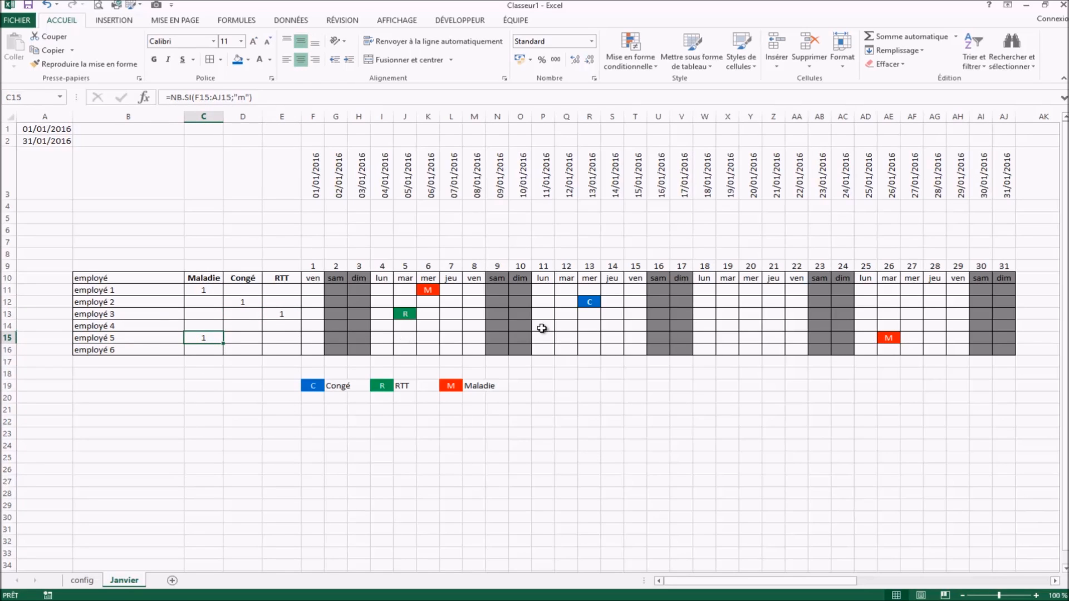
Step: Choose M for employé 5 on 8 January in M15
click(475, 336)
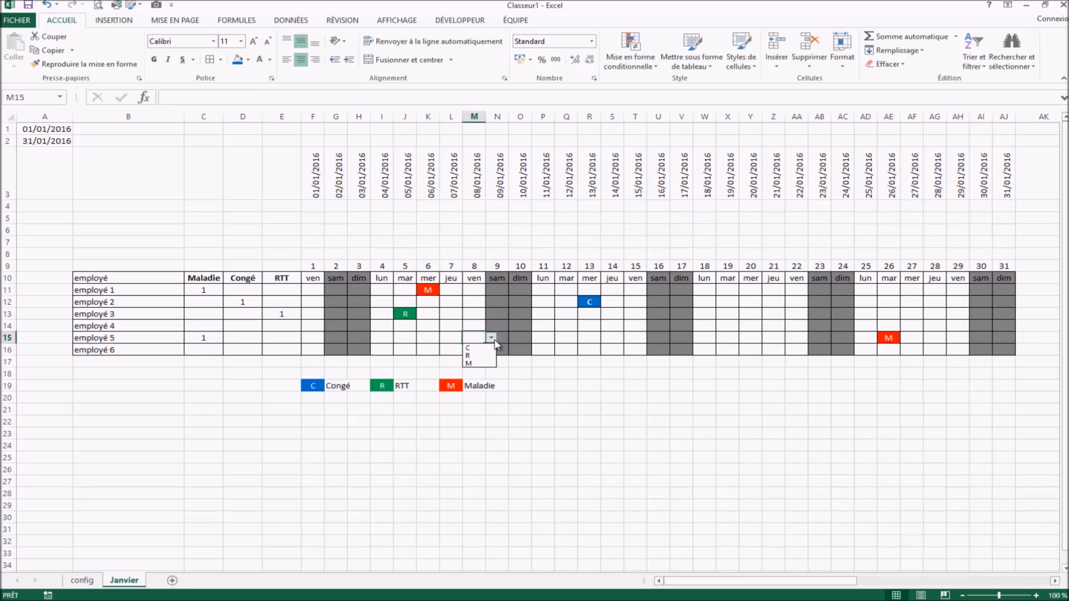
click(469, 363)
click(545, 399)
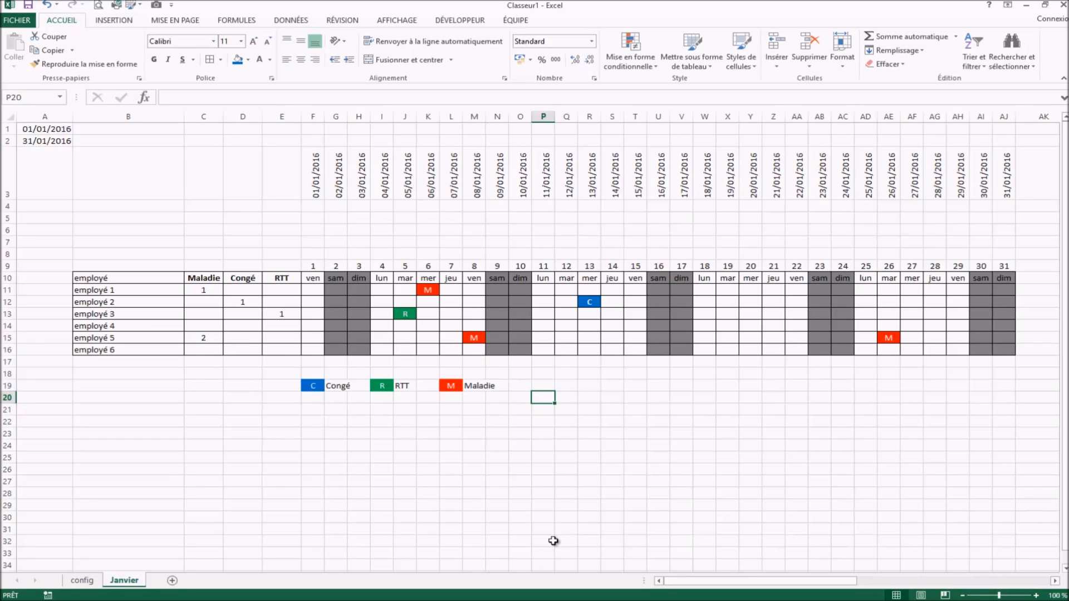
click(589, 530)
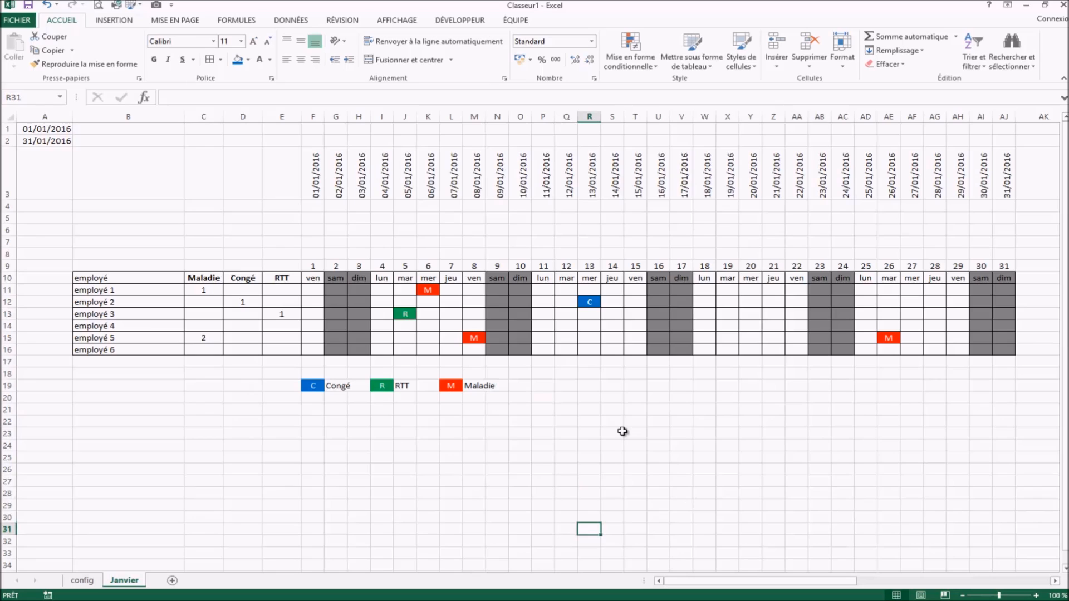
click(727, 446)
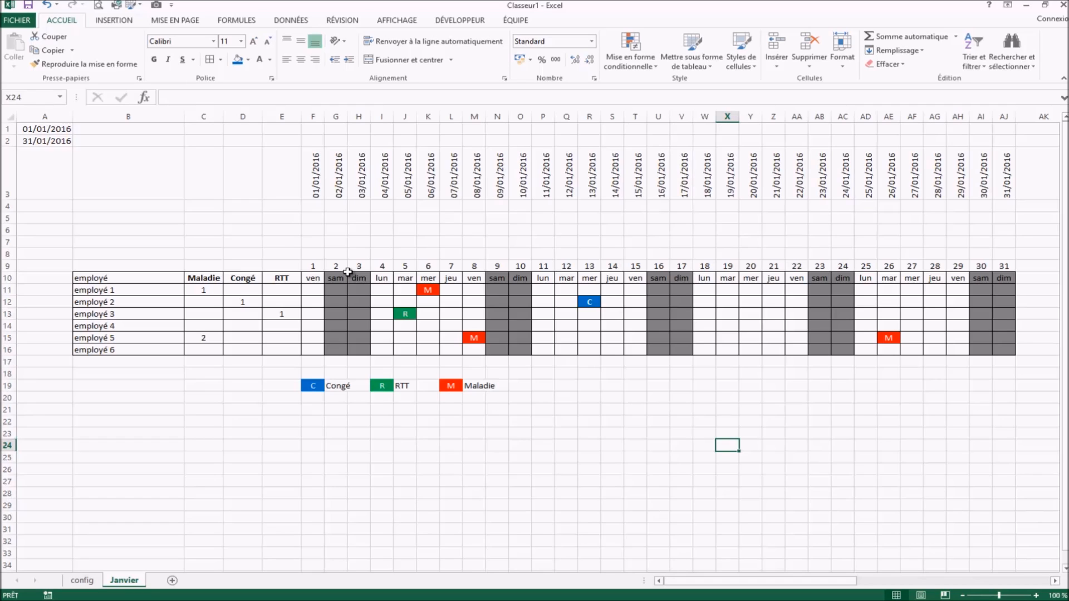
Step: Make the day numbers in F9:AJ9 bold and apply all borders to the calendar grid F9:AJ16
drag(315, 266, 1004, 266)
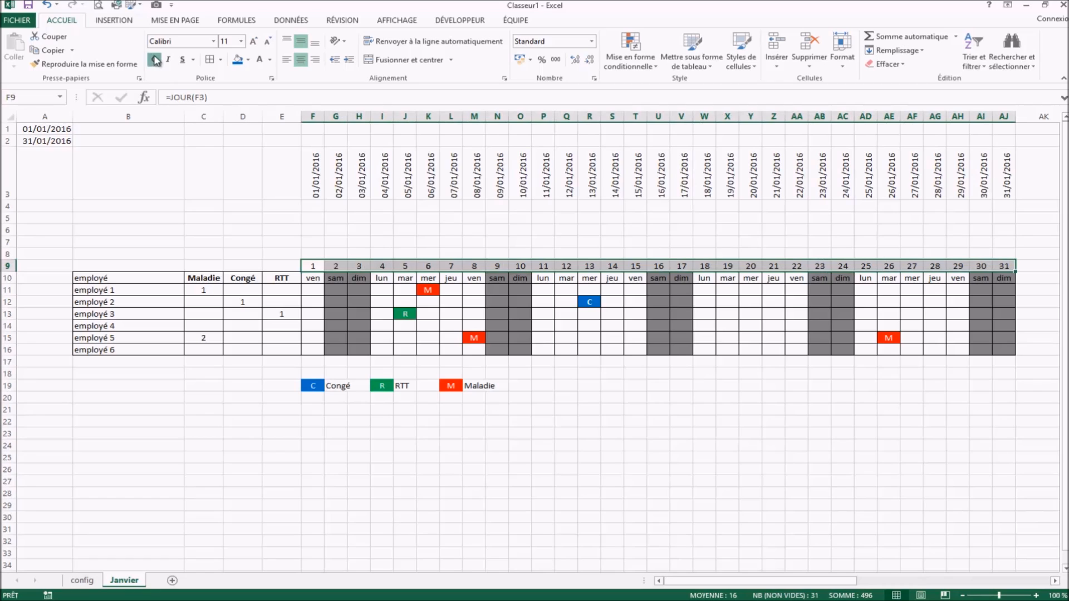
drag(496, 421, 496, 434)
drag(317, 265, 1012, 354)
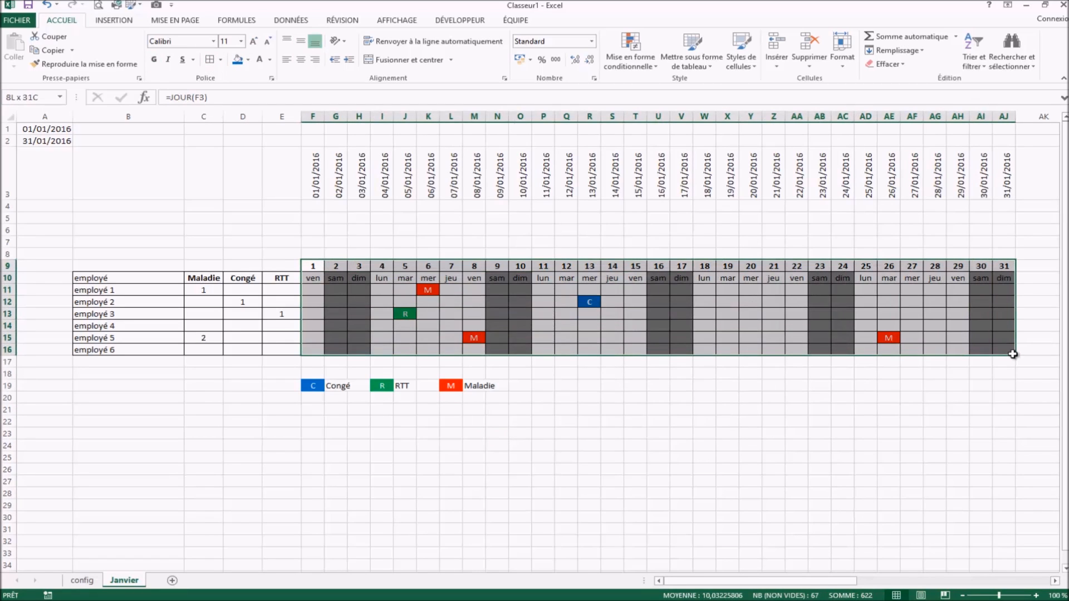
click(221, 60)
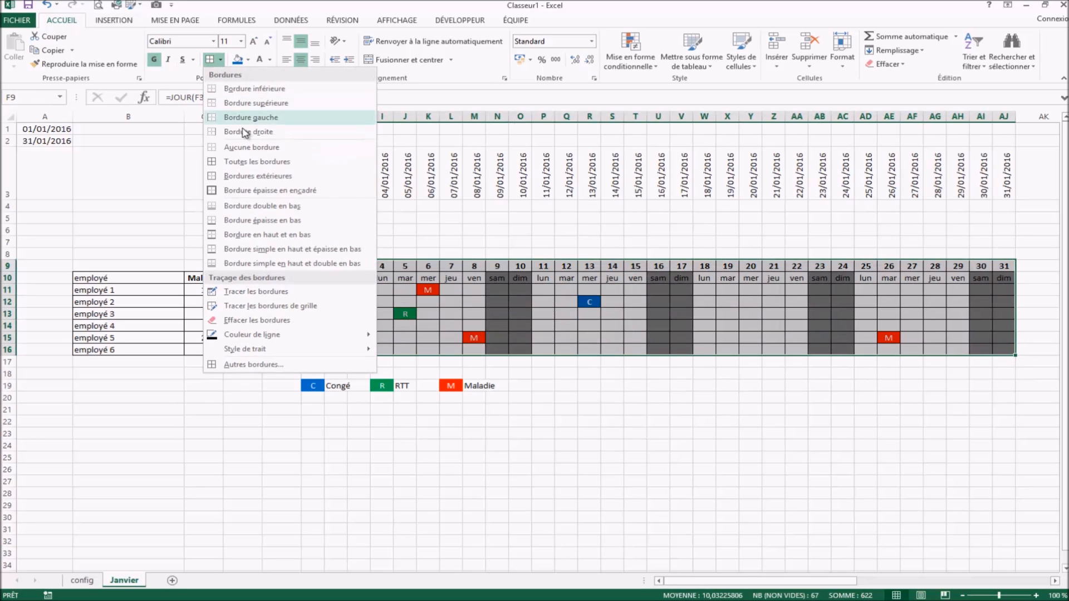
click(638, 473)
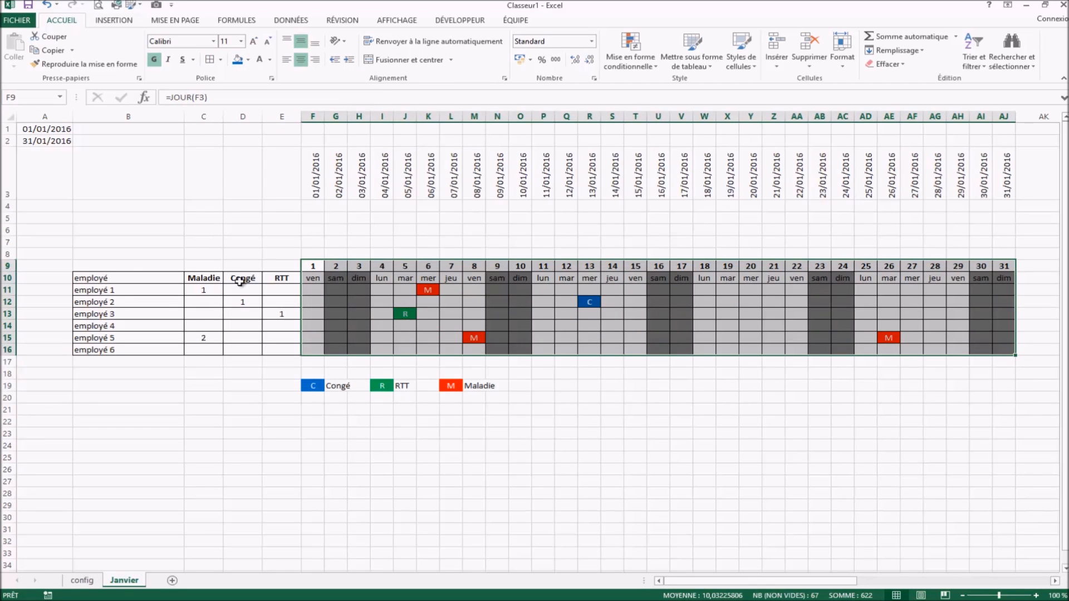
Step: Put a thick box border around the header cells B10:E10
drag(146, 276, 281, 277)
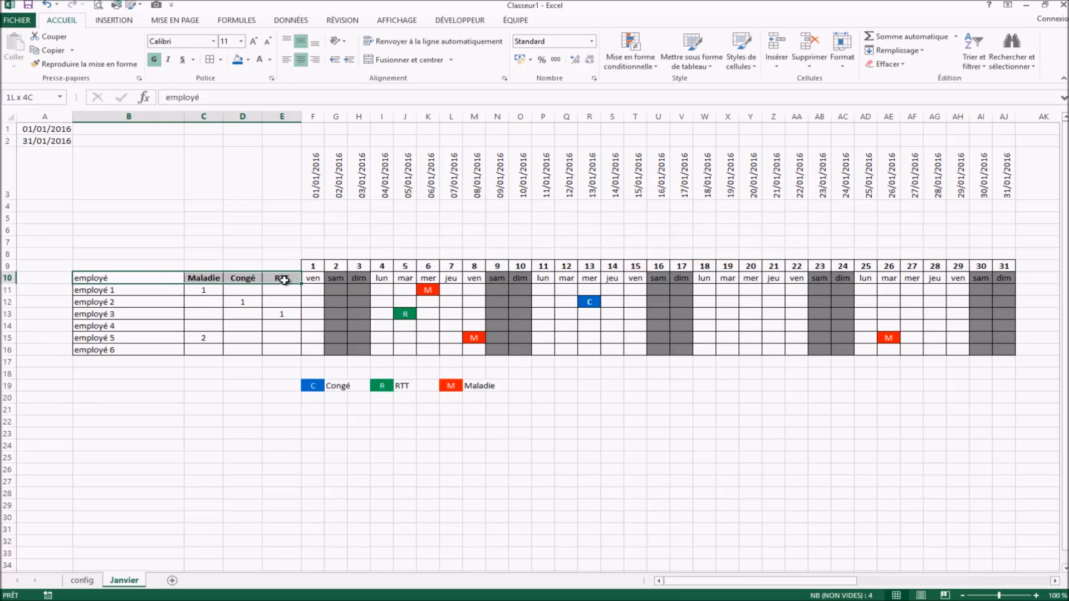
click(220, 59)
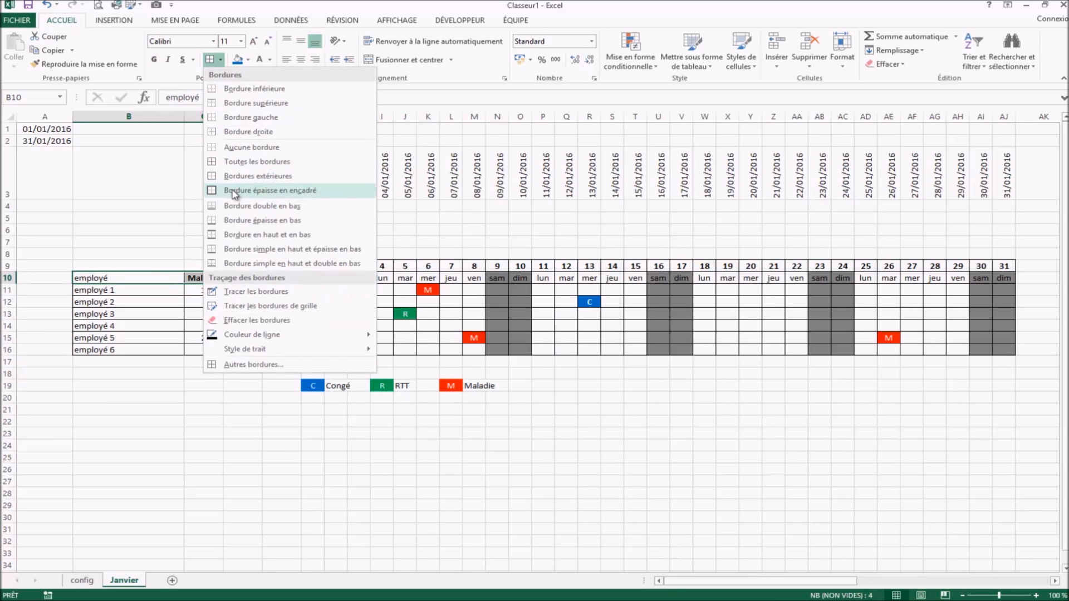
click(262, 191)
Step: Put thick box borders around the day numbers F9:AJ9 and the weekday names F10:AJ10
drag(312, 266, 1005, 267)
click(210, 60)
click(584, 457)
drag(318, 281, 1006, 281)
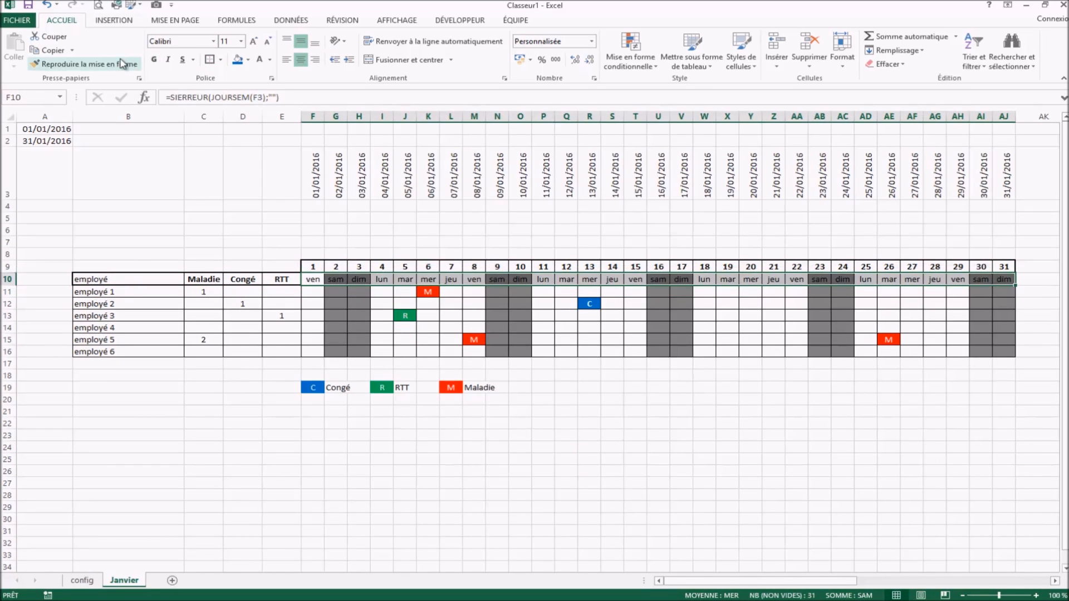
click(209, 59)
click(589, 435)
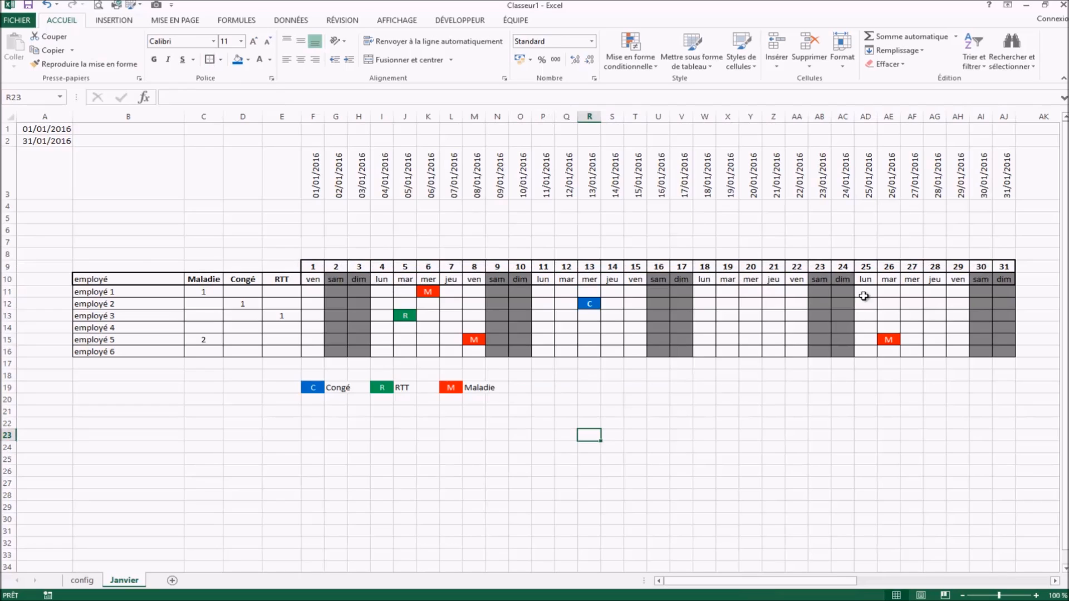
click(440, 486)
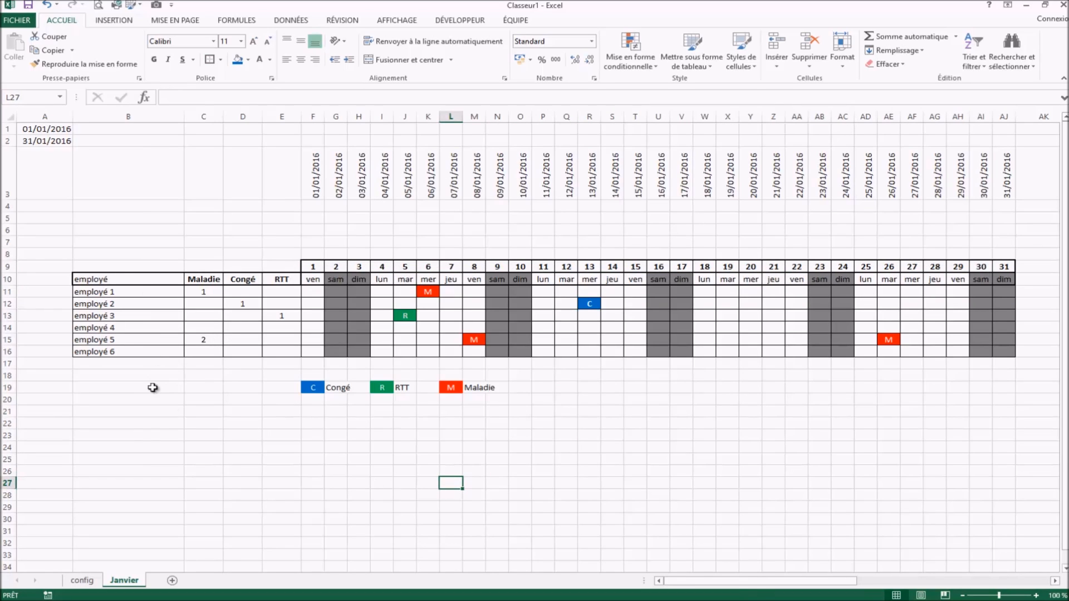
Step: Insert a new row at row 17, directly below employé 6
click(8, 363)
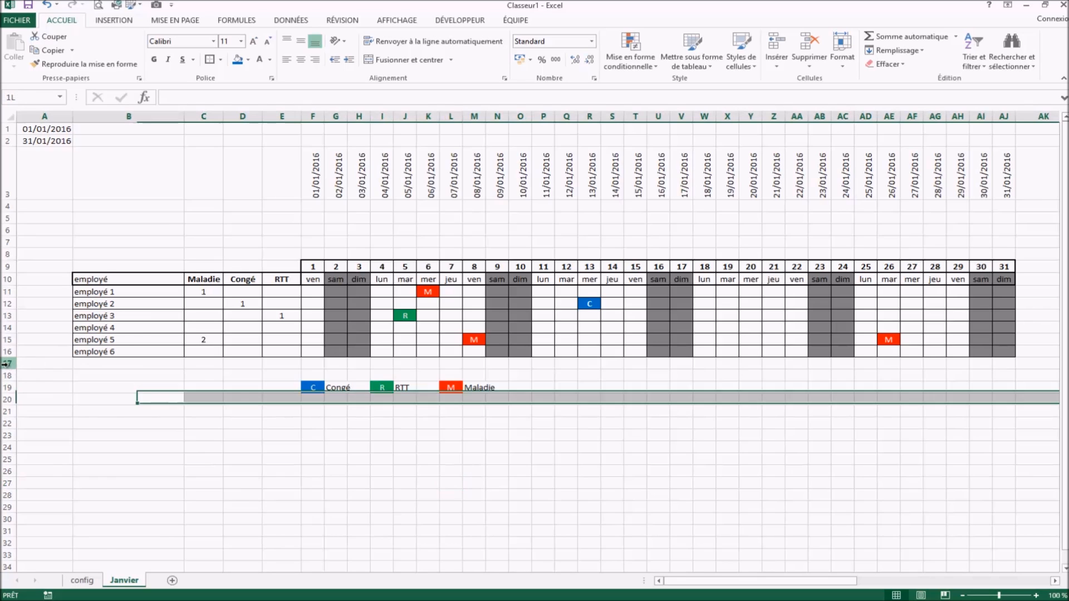
right_click(7, 364)
click(78, 453)
click(284, 492)
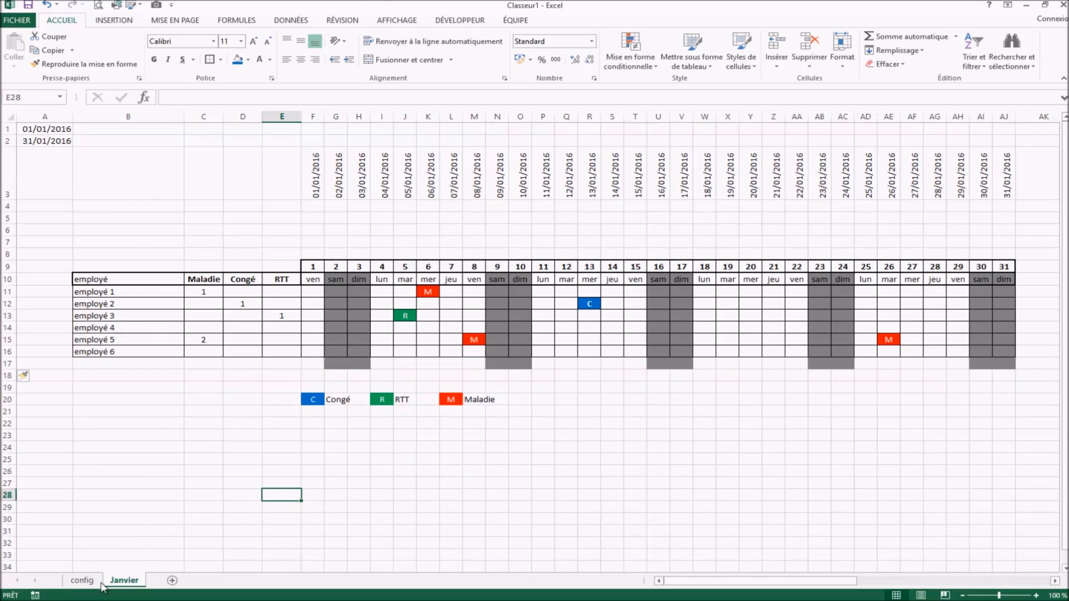
Step: Add employé 7 in A10 below the employee table on the config sheet, and return to the Janvier sheet
click(98, 582)
click(72, 225)
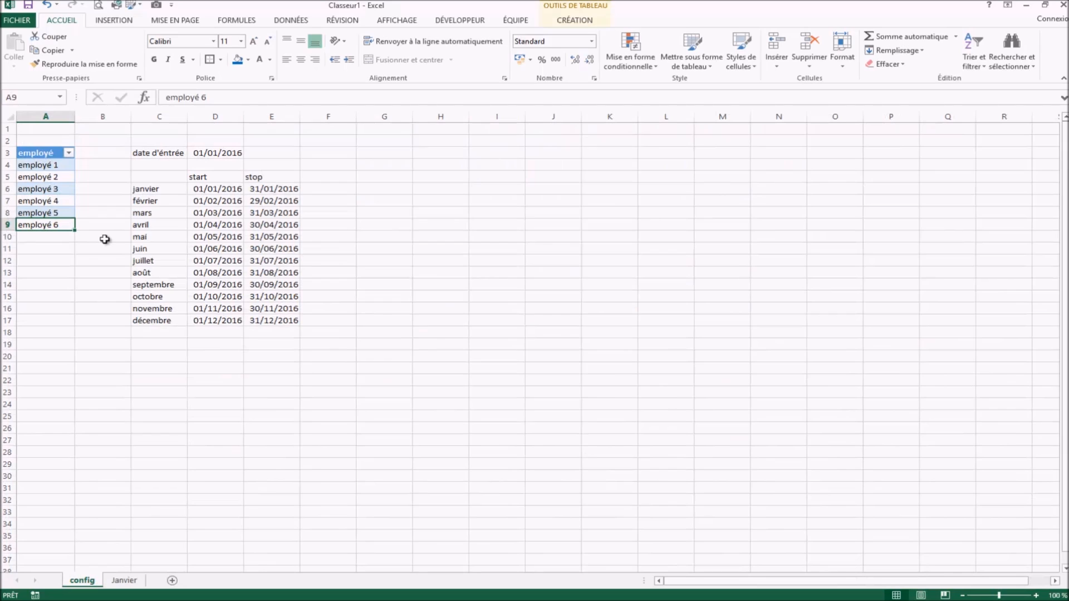
key(Down)
text(em)
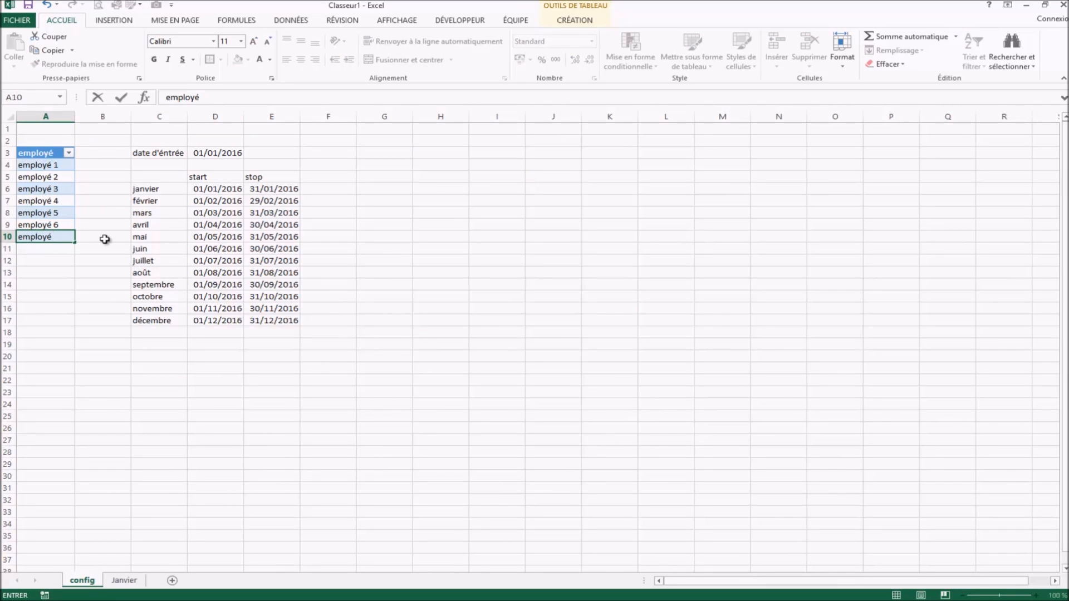
text( 7)
key(Return)
click(123, 580)
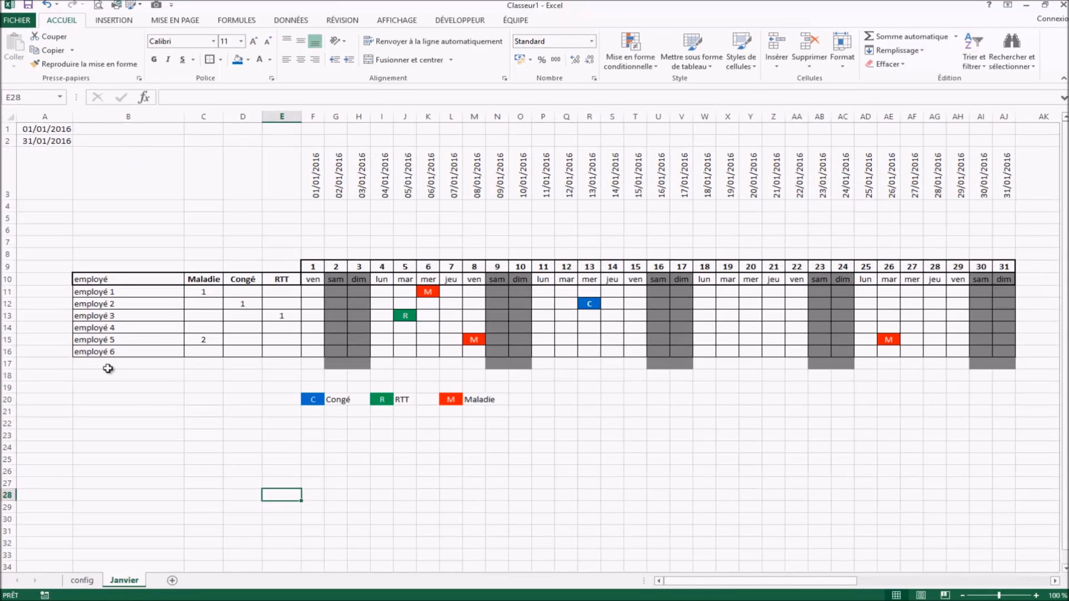
Step: Fill the employé 6 row, B16:AJ16, down into row 17 with its formulas and borders
drag(108, 352, 1014, 370)
click(959, 424)
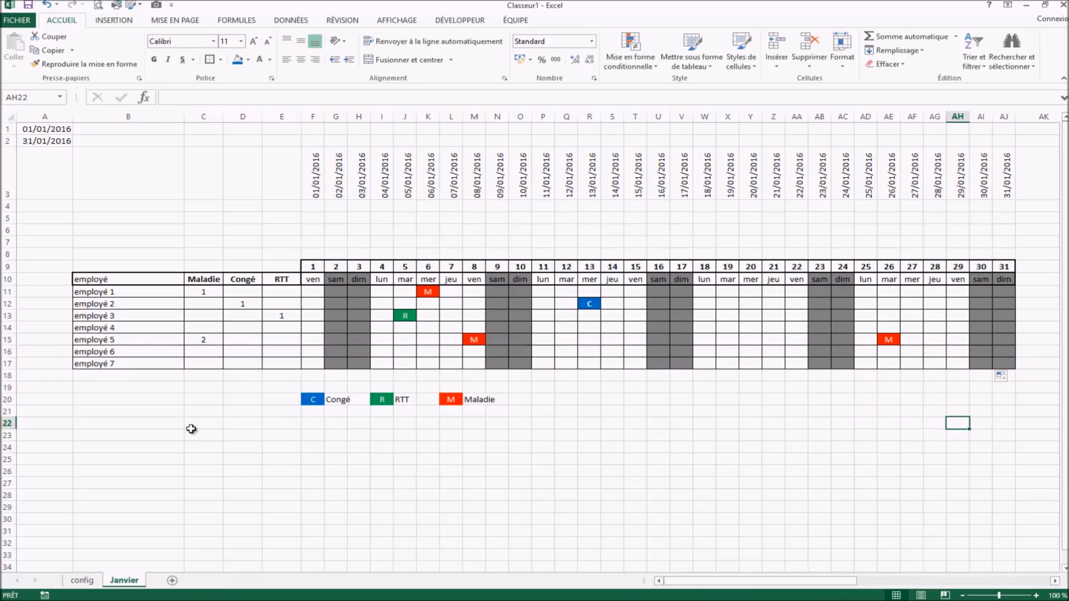
click(100, 360)
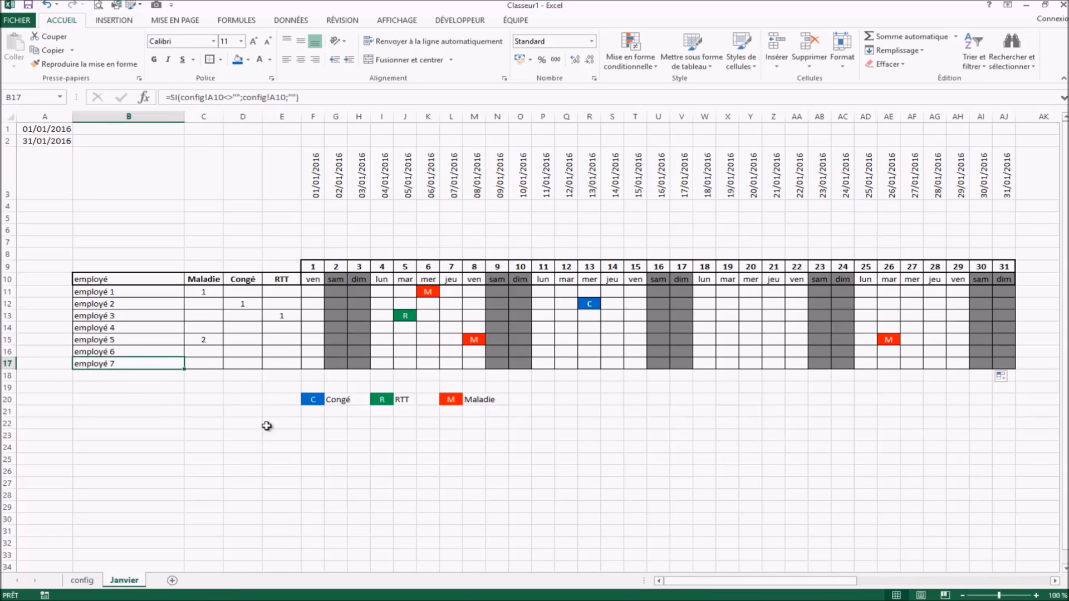
click(865, 506)
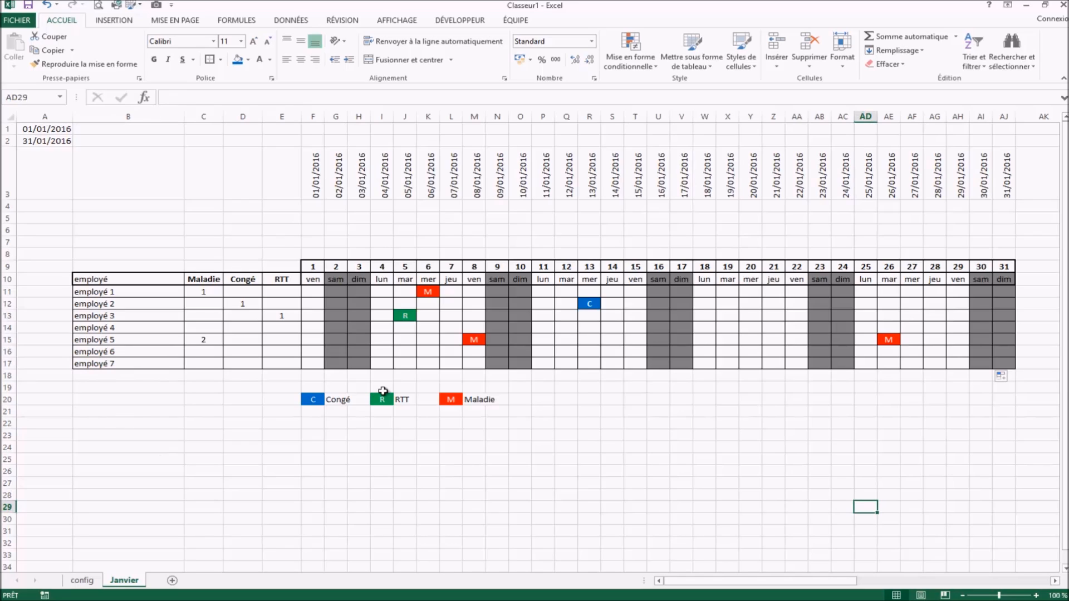
click(773, 387)
click(382, 447)
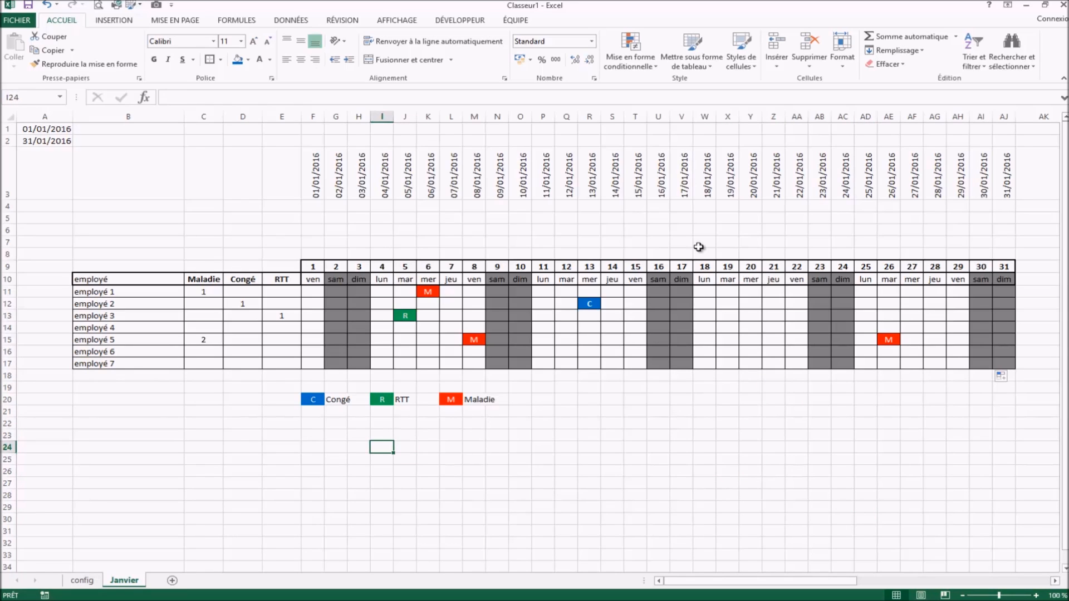
Step: Merge and centre the range B4:AJ7 above the schedule as a title area
click(273, 208)
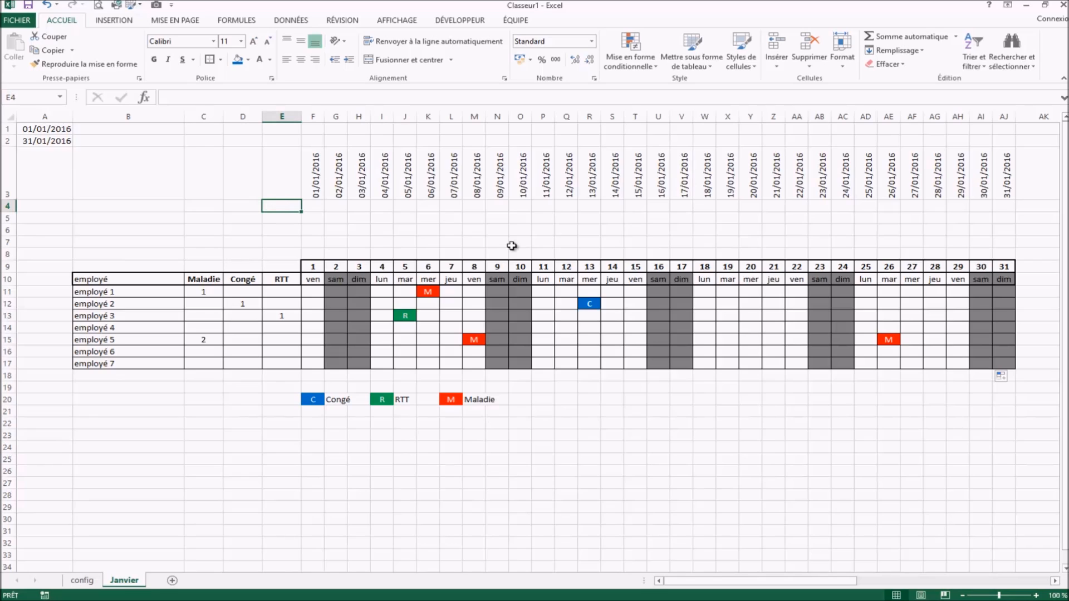
click(106, 256)
drag(106, 256, 1008, 208)
drag(167, 242, 1005, 205)
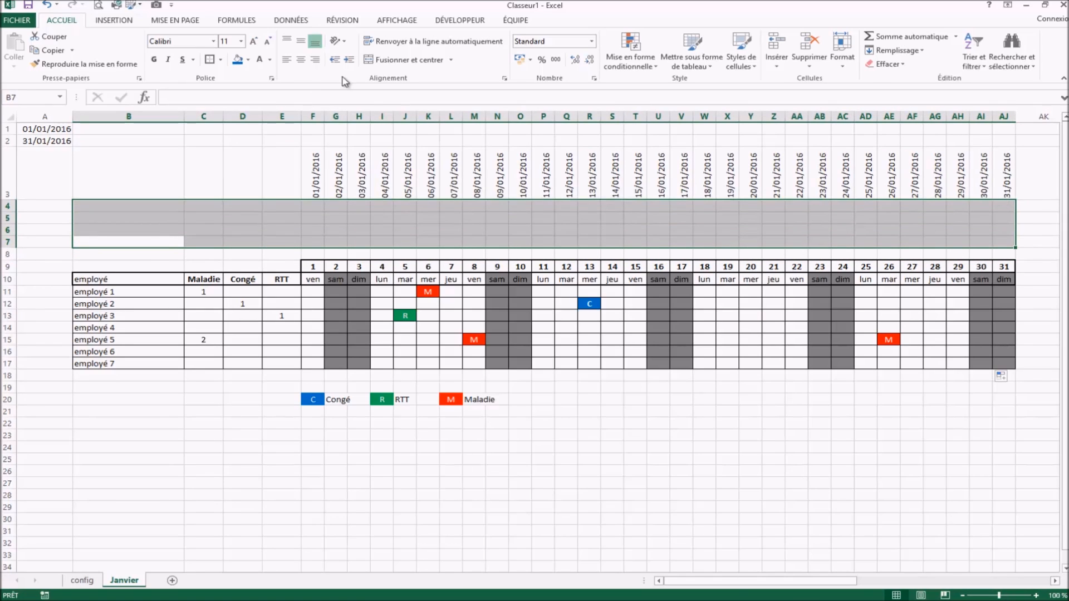
click(410, 62)
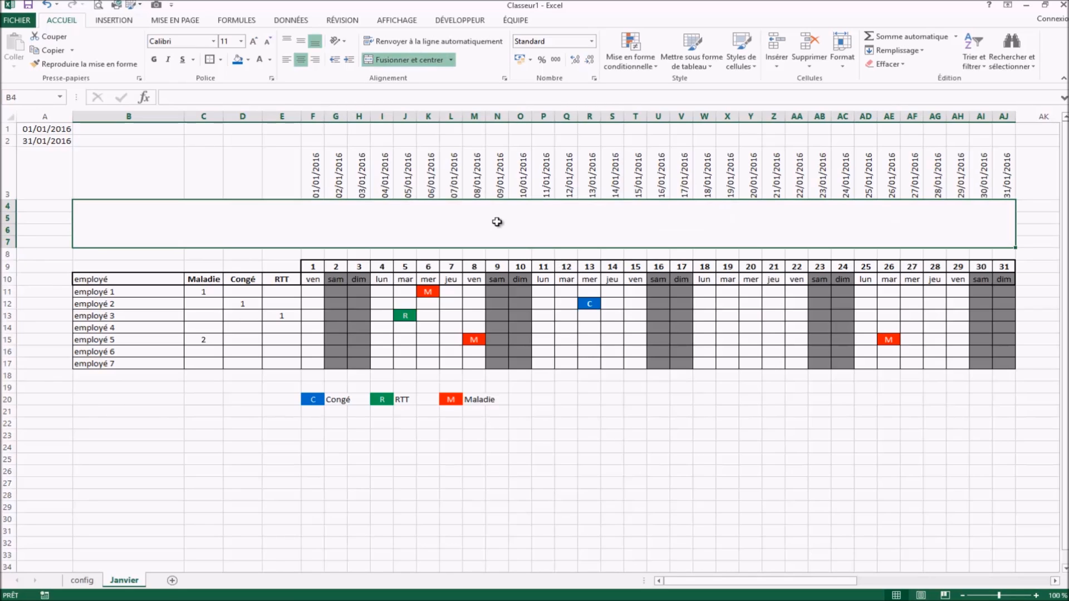
Step: Enter =TEXTE(A1;"mmmmmmmmmmm") in the merged title cell to show the month name of the date in A1
text(=text)
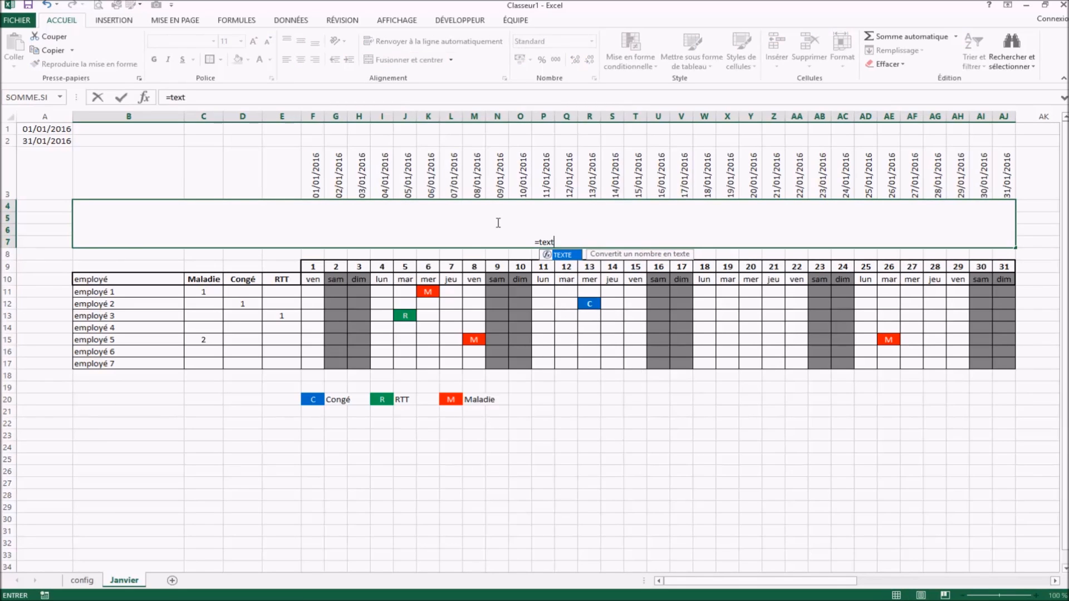
text(e()
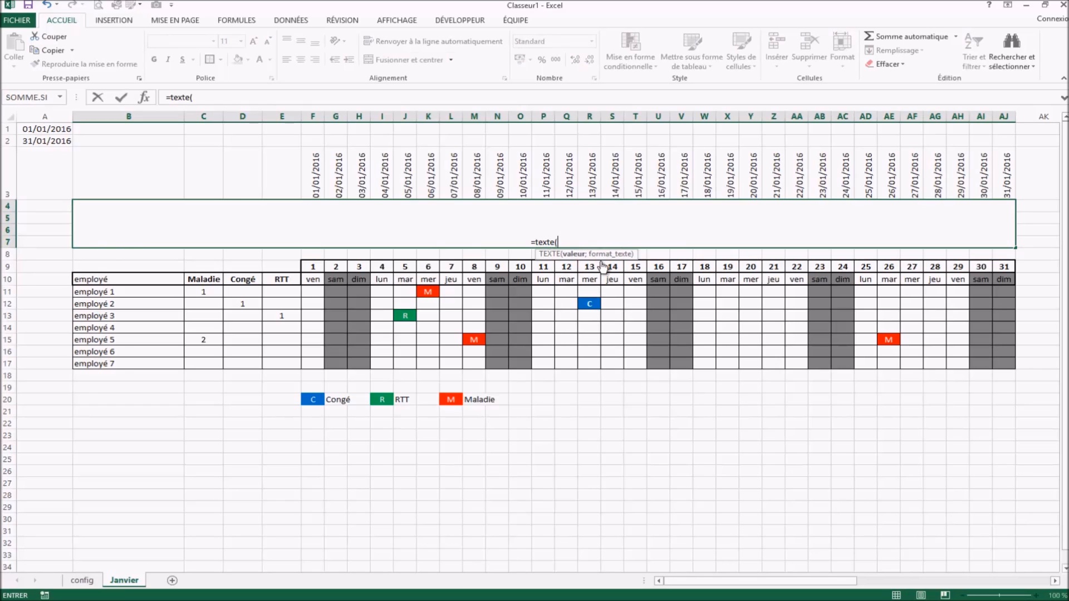
click(55, 130)
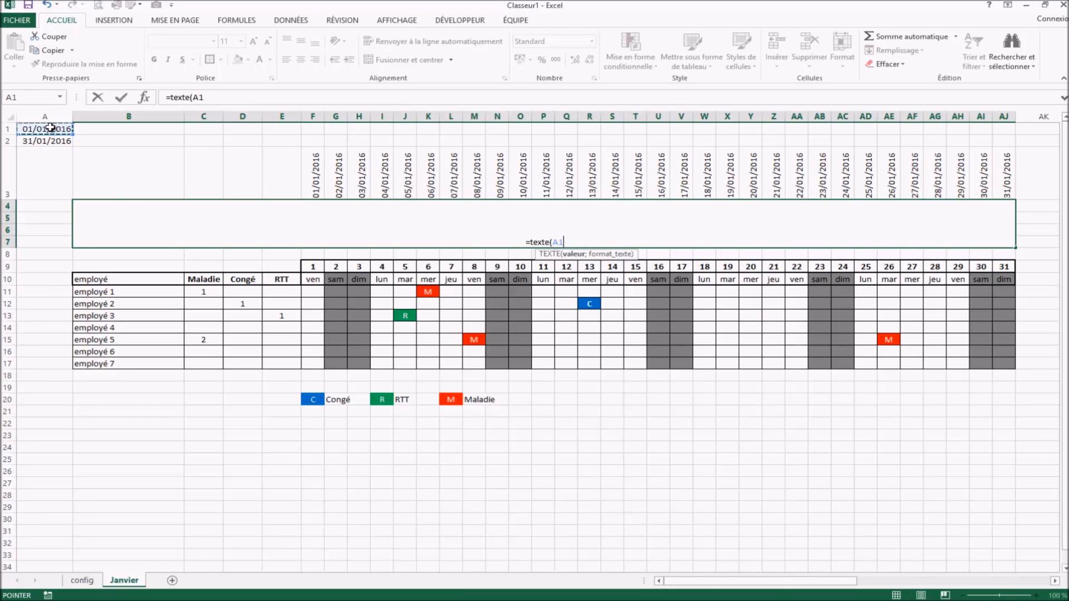
text(;)
text(')
text(mmmmmmmmmmm)
text(m")
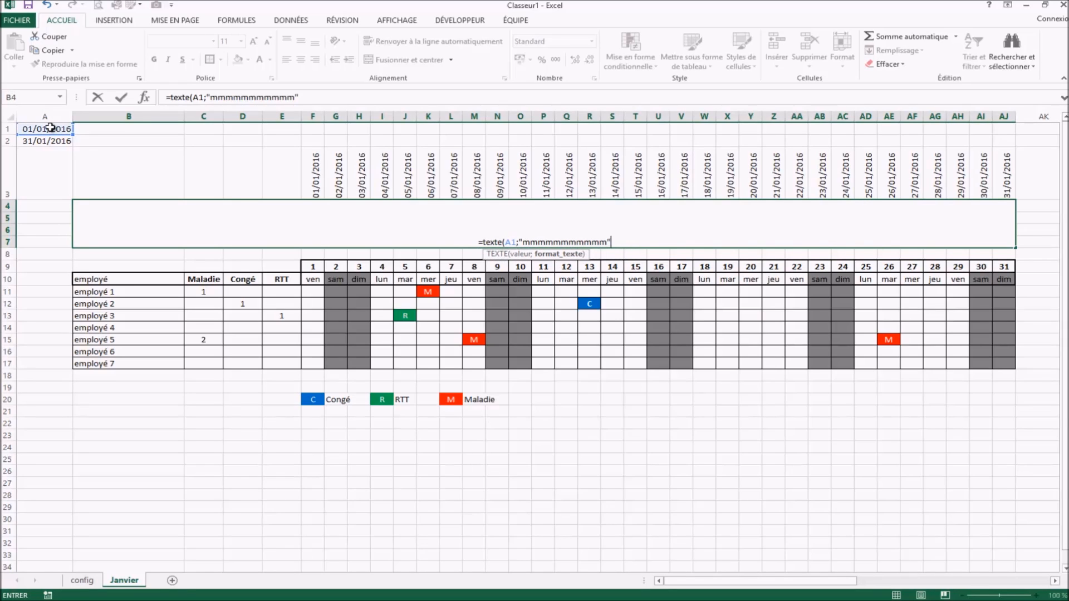
text())
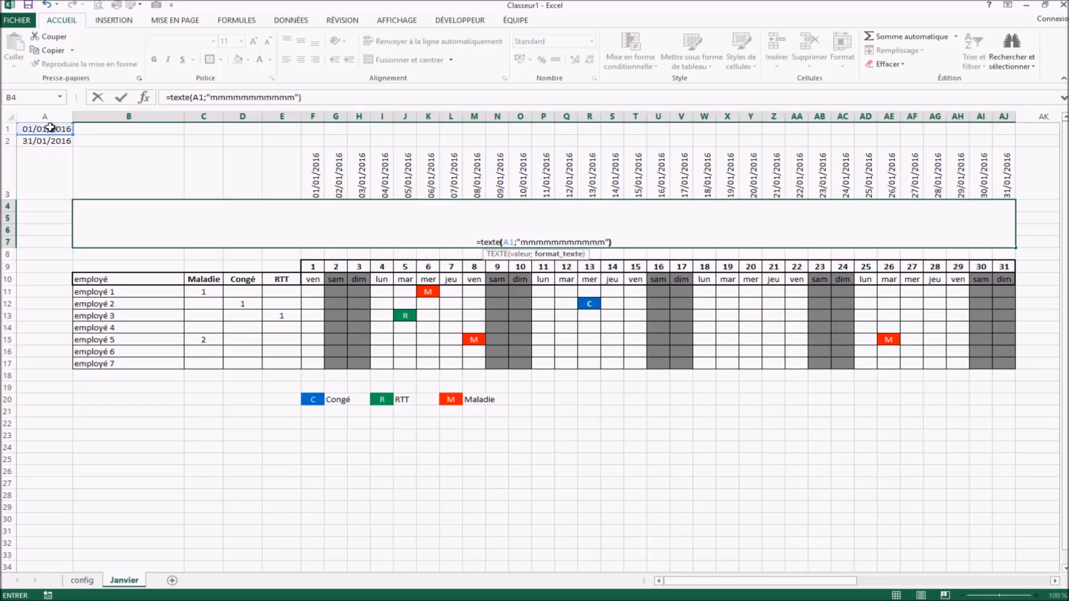
key(Return)
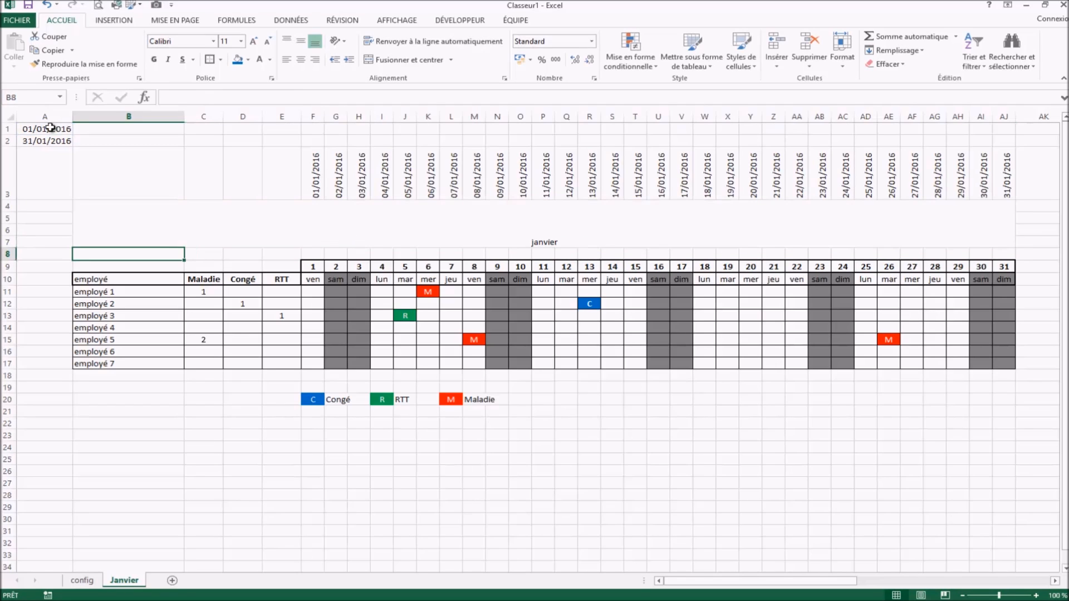
Step: Format the month title in bold Arial Black at size 48
click(506, 240)
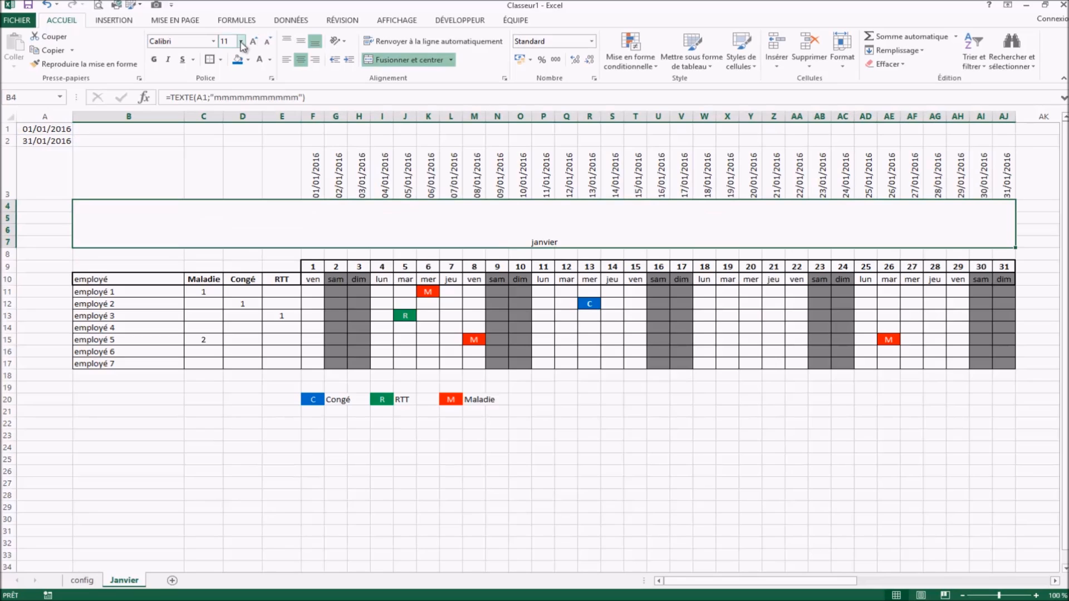
click(154, 60)
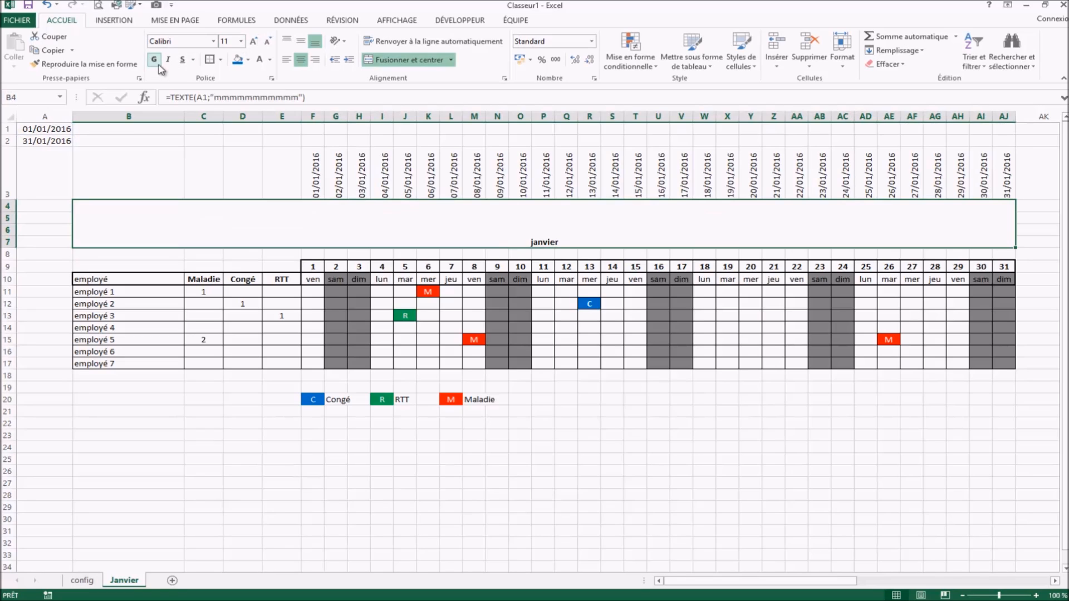
click(212, 42)
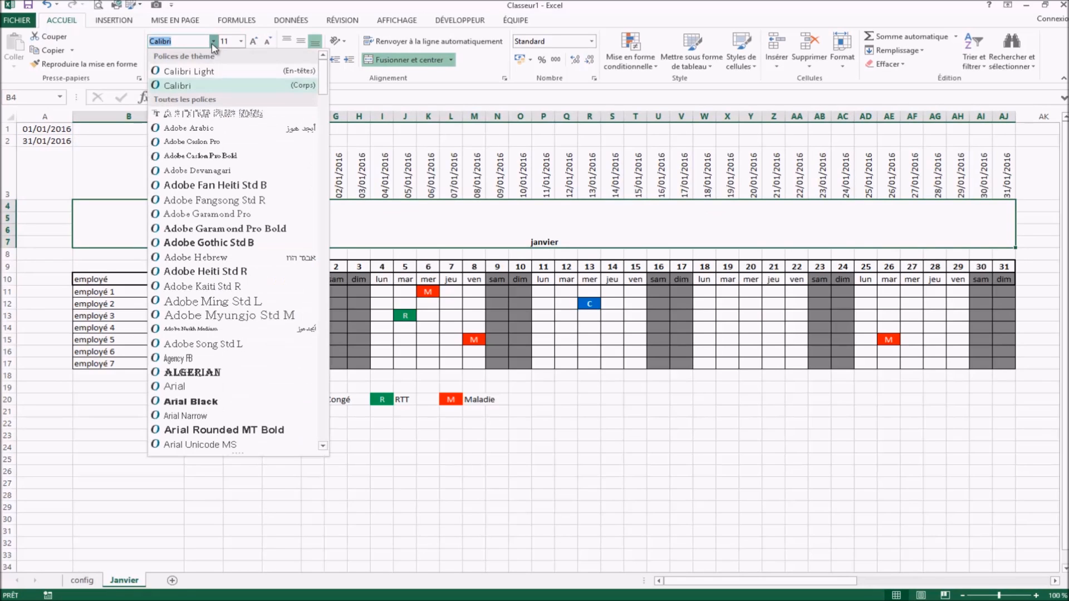
click(190, 402)
click(241, 41)
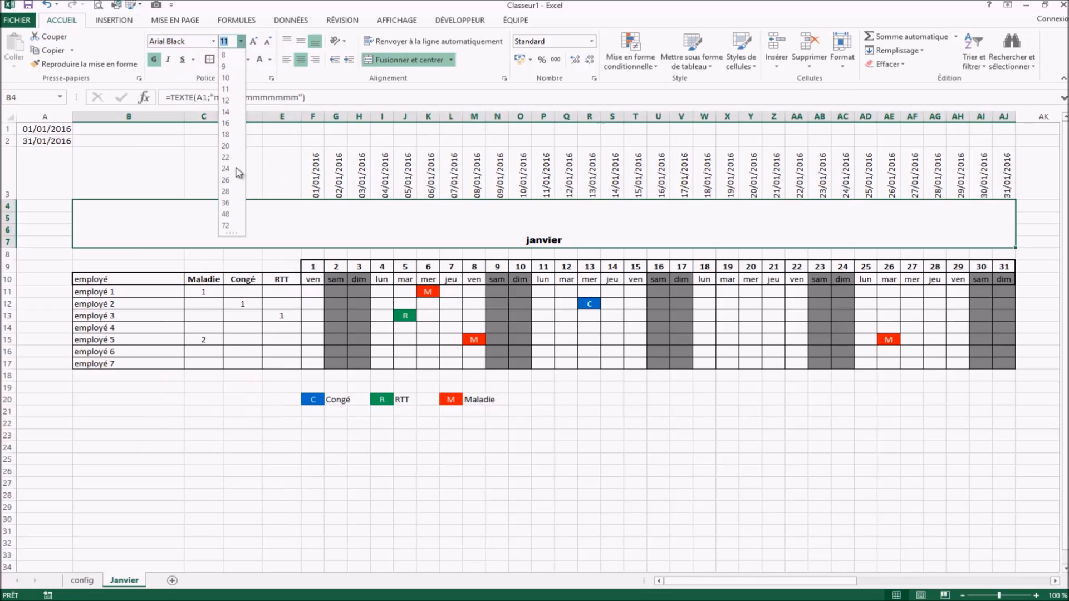
click(225, 215)
click(634, 422)
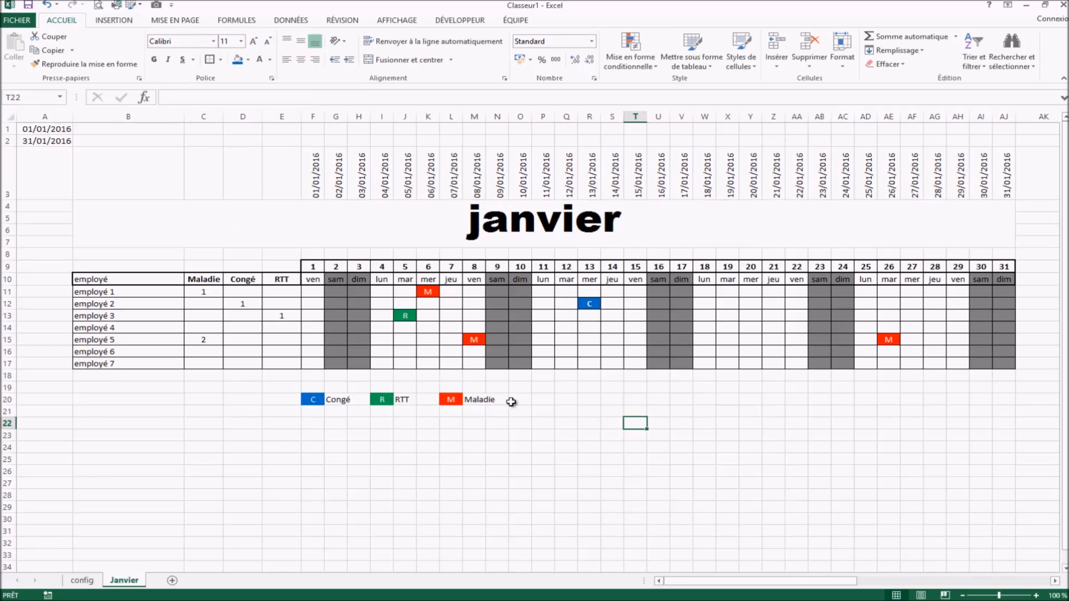
click(777, 419)
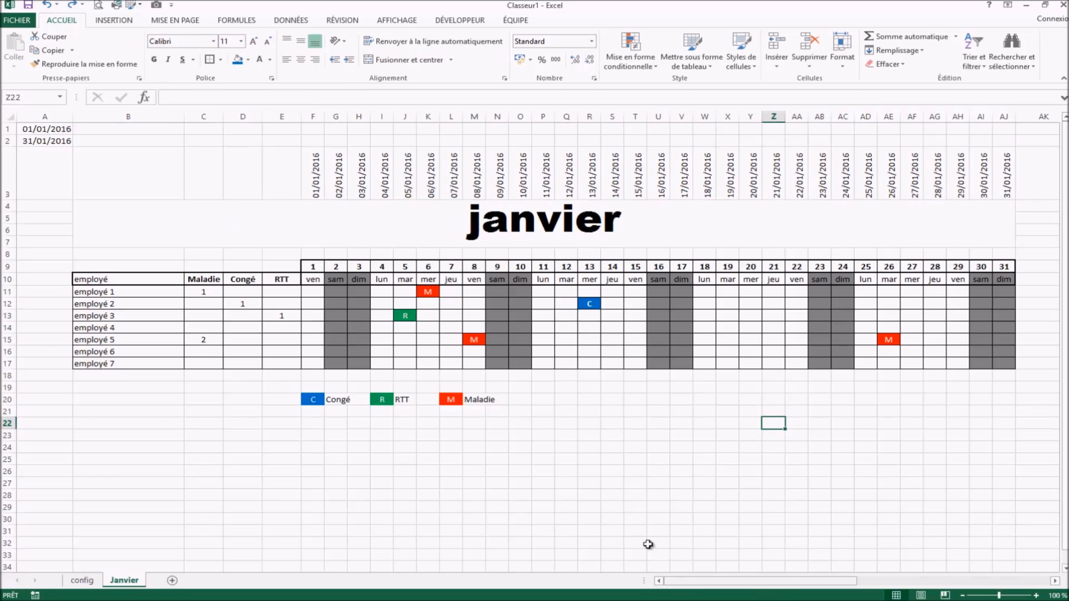
Step: Change the date formula in AG3 to =SI(AF3+1>$A$2;"";AF3+1) so dates beyond the month's end stay blank
click(896, 189)
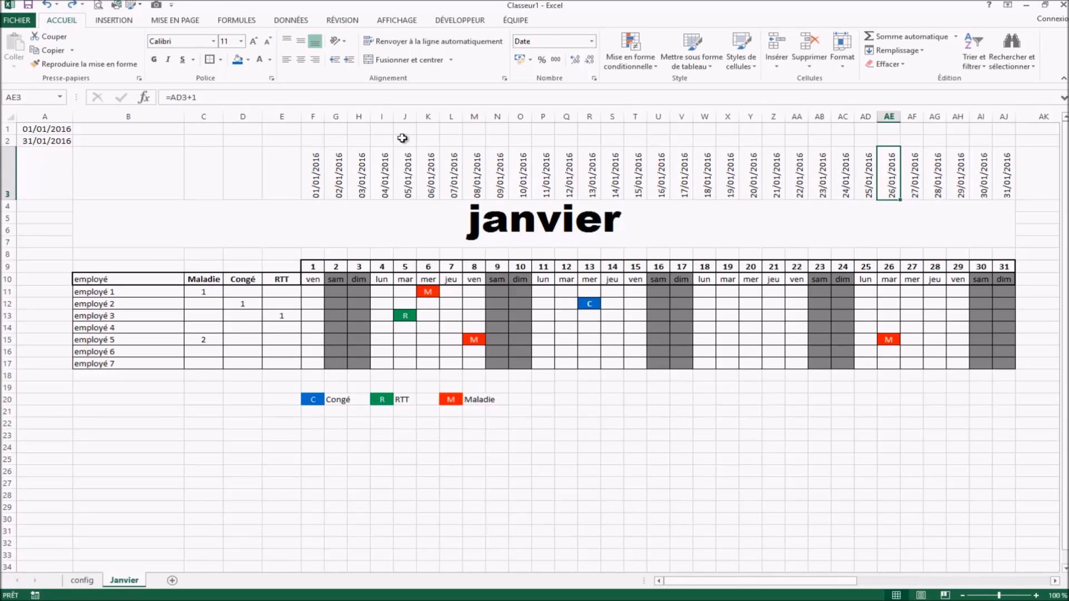
click(913, 193)
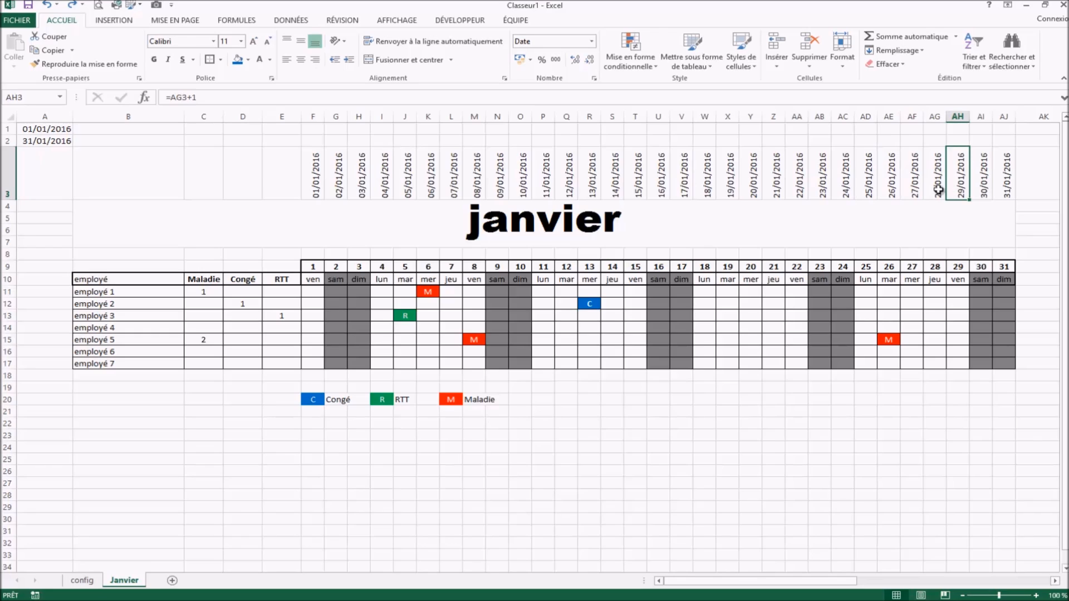
click(885, 191)
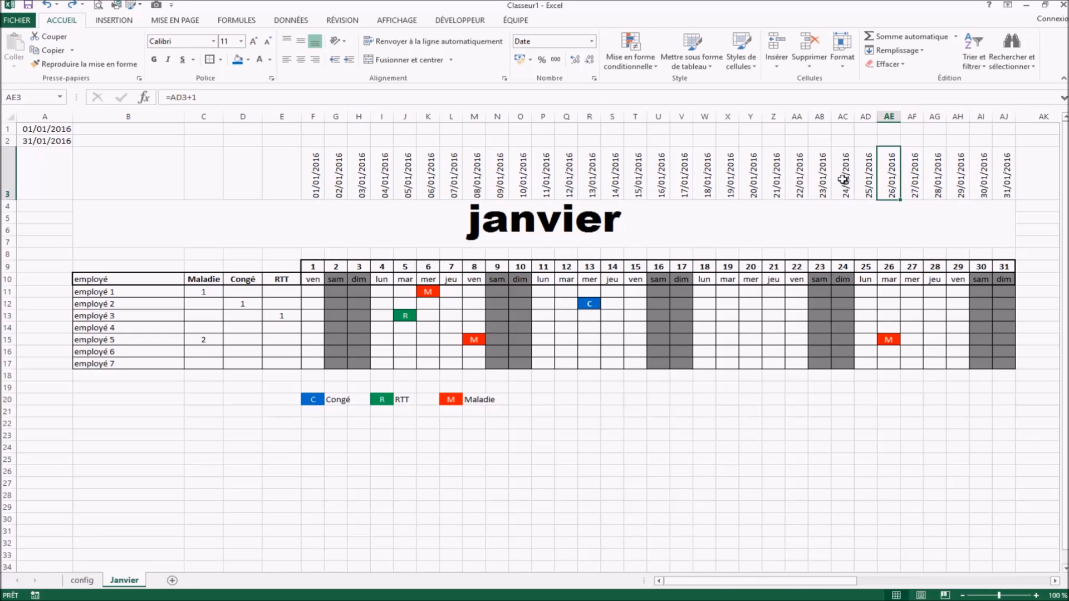
drag(919, 189, 935, 194)
click(936, 194)
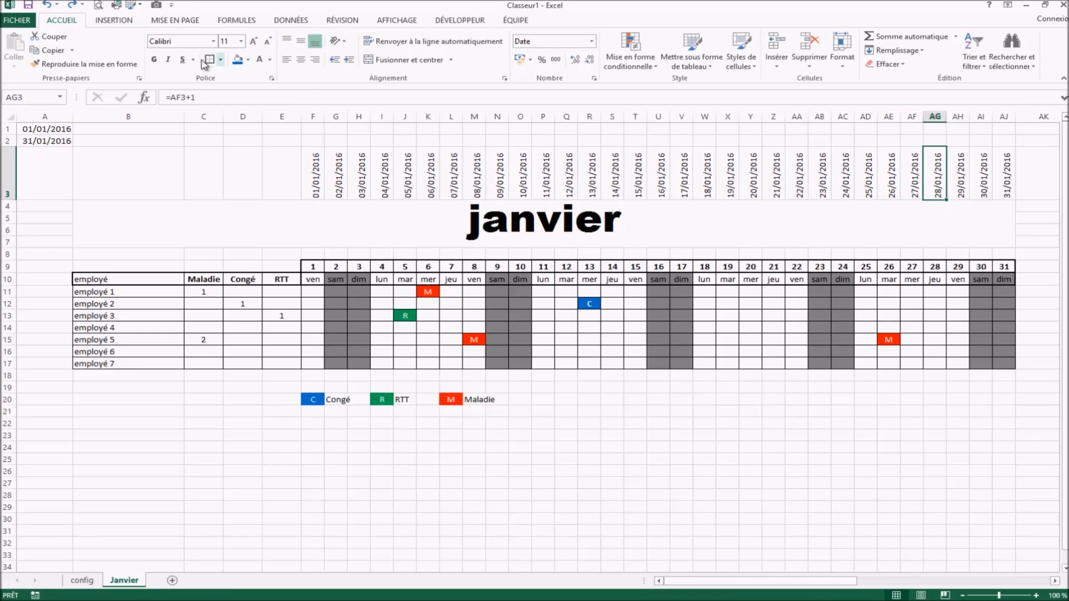
click(173, 97)
text(si()
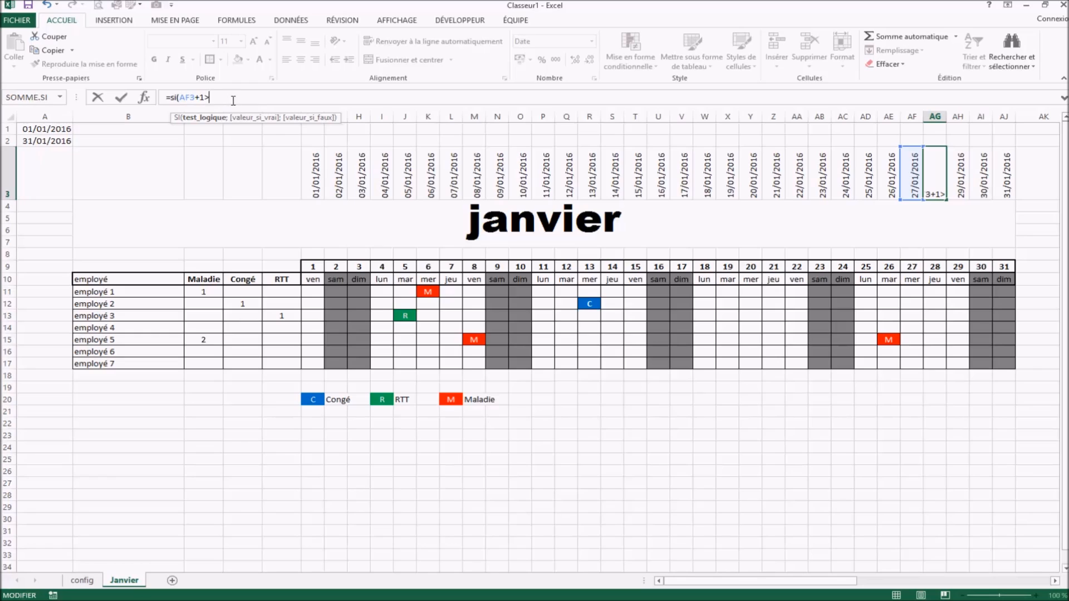
click(38, 141)
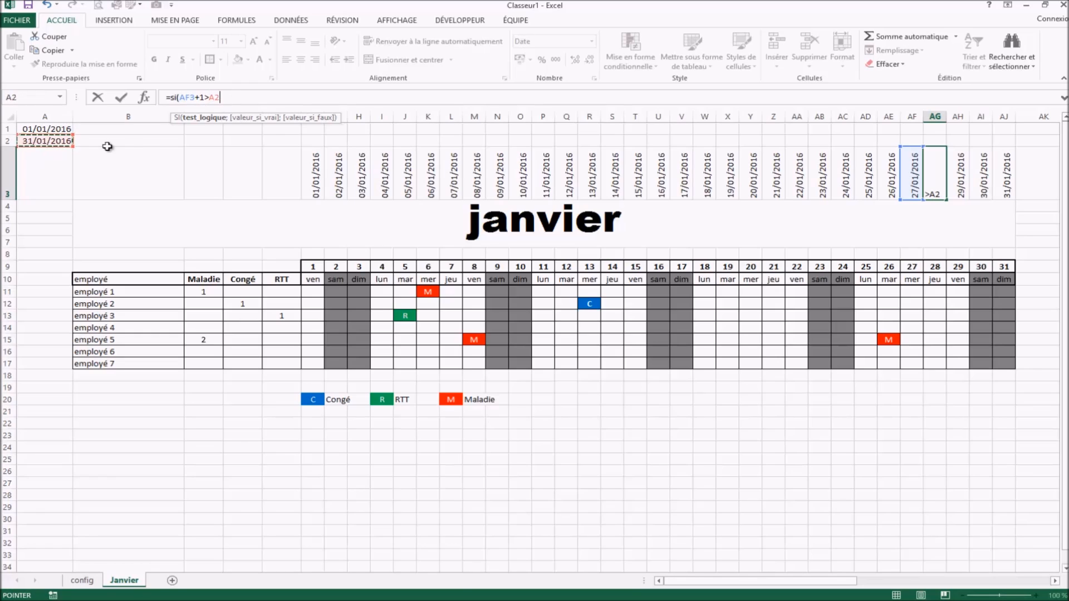
click(213, 102)
key(F4)
click(247, 100)
text(;)
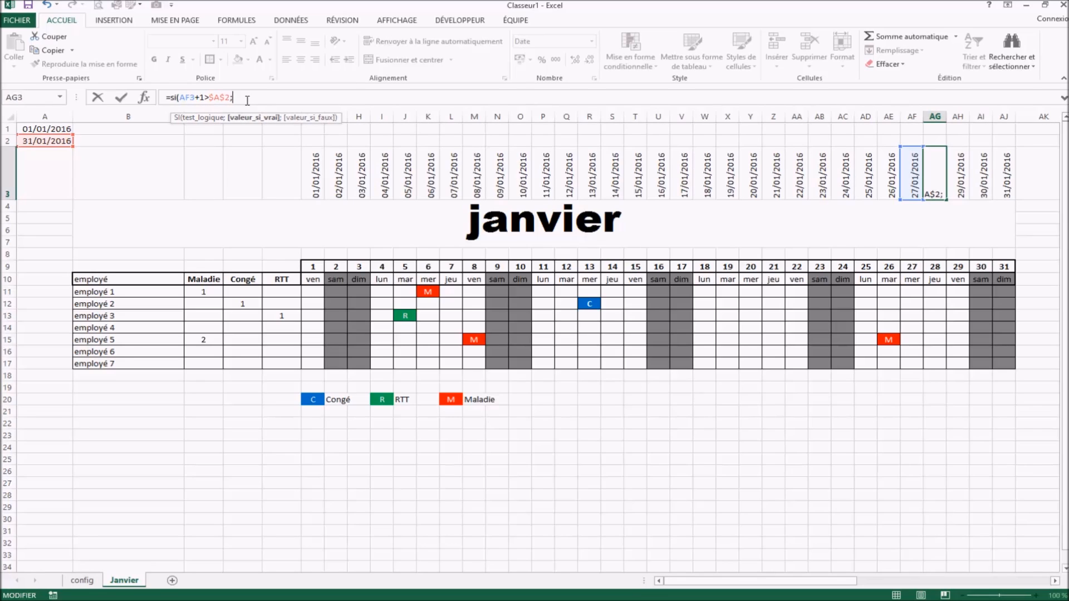
text(AF3)
text(;)
text(AF3+)
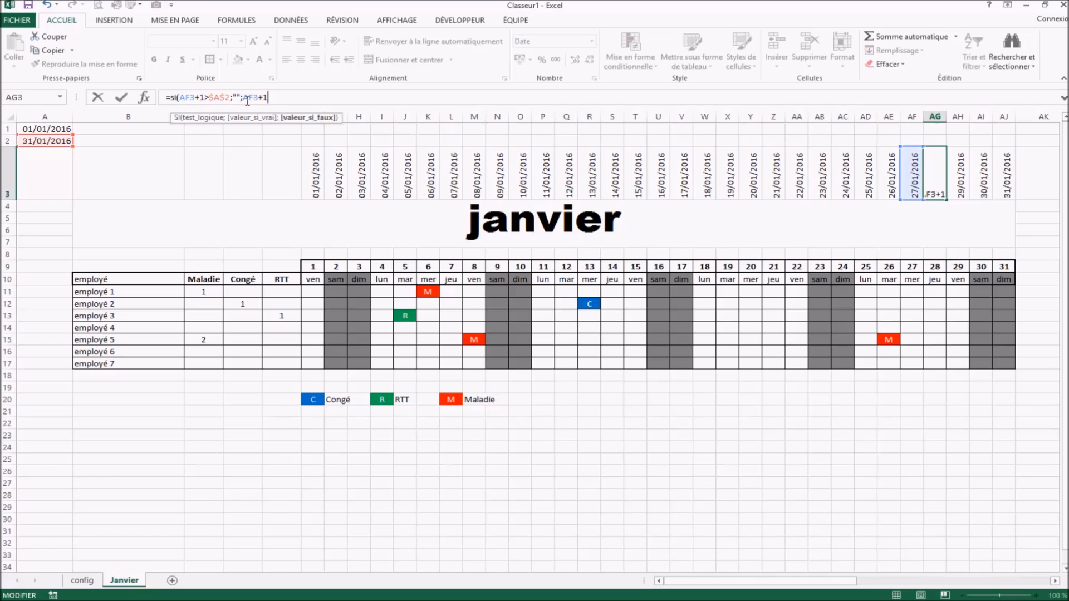
text(1))
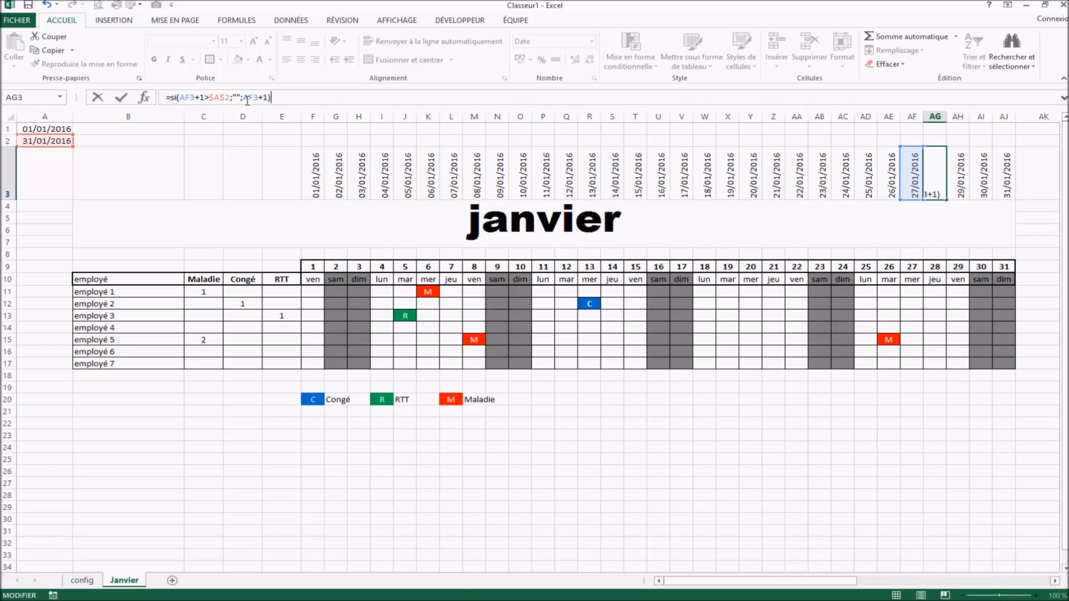
key(Return)
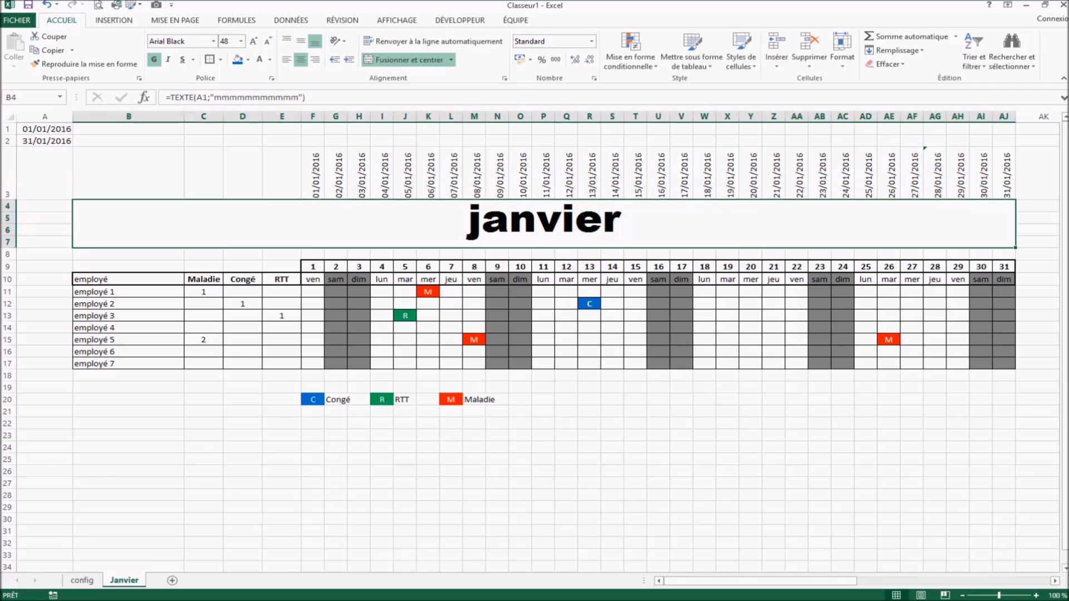
Step: Fill the conditional date formula from AG3 across to AJ3
click(936, 178)
drag(947, 202, 1008, 204)
click(896, 415)
click(937, 169)
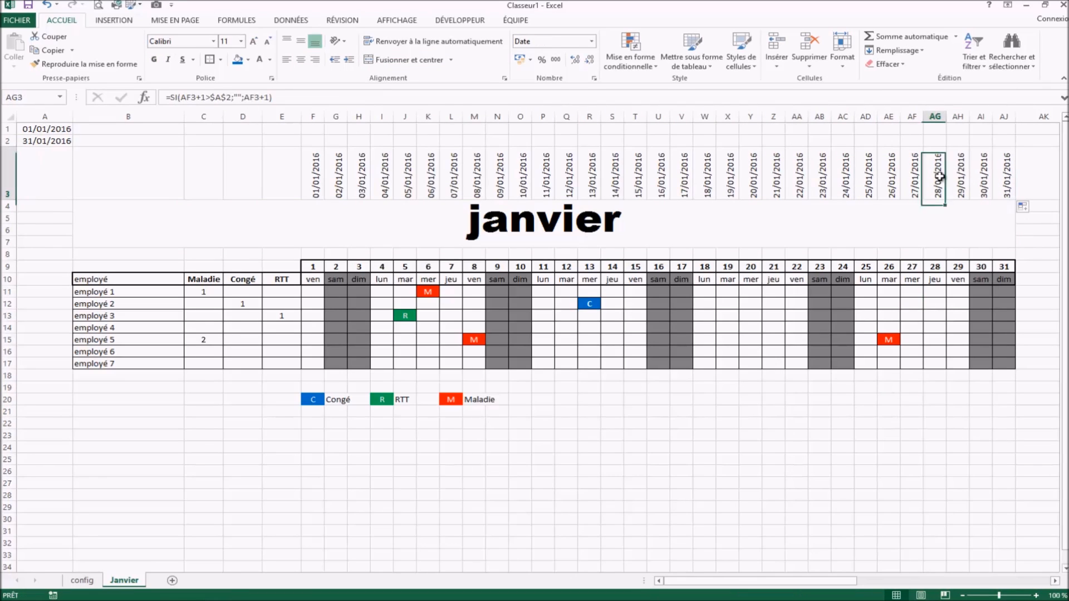
Step: Change the day-number formula in AG9 to =SIERREUR(JOUR(AG3);"") and fill it across to AJ9
click(941, 267)
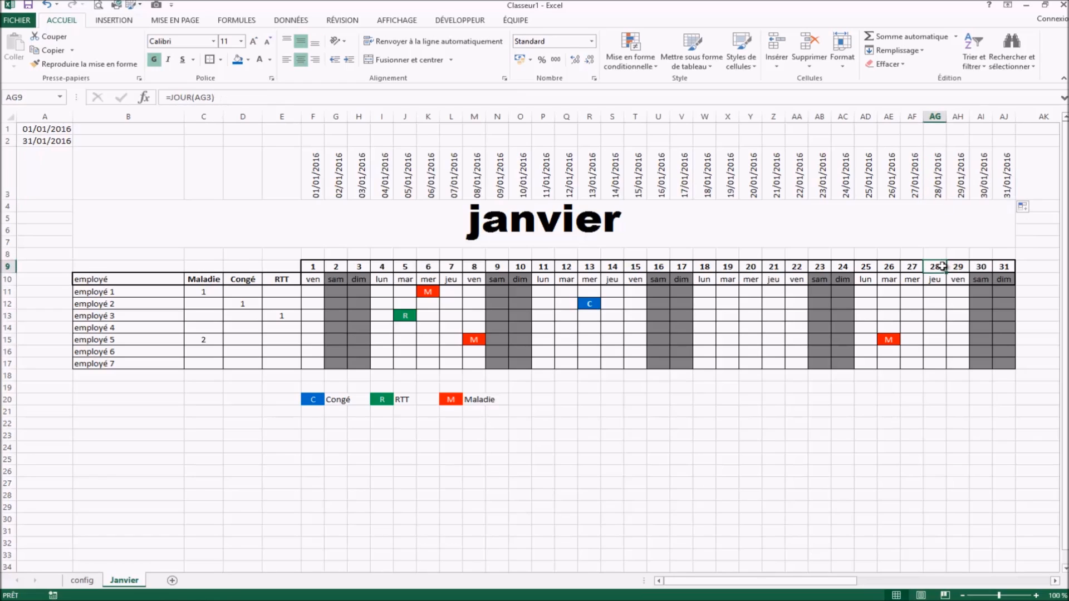
click(169, 97)
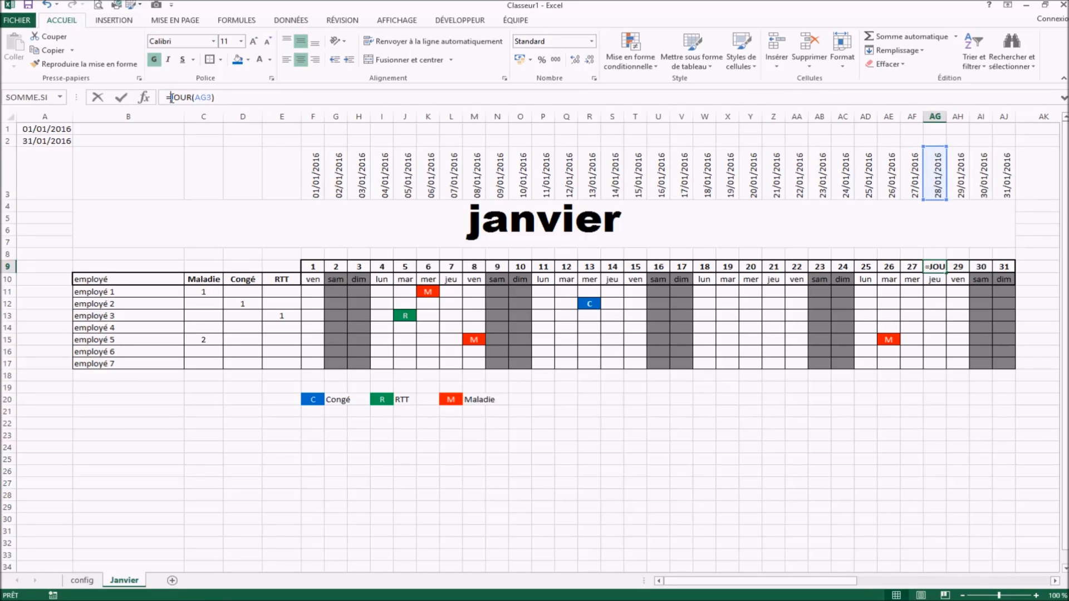
text(sierreur()
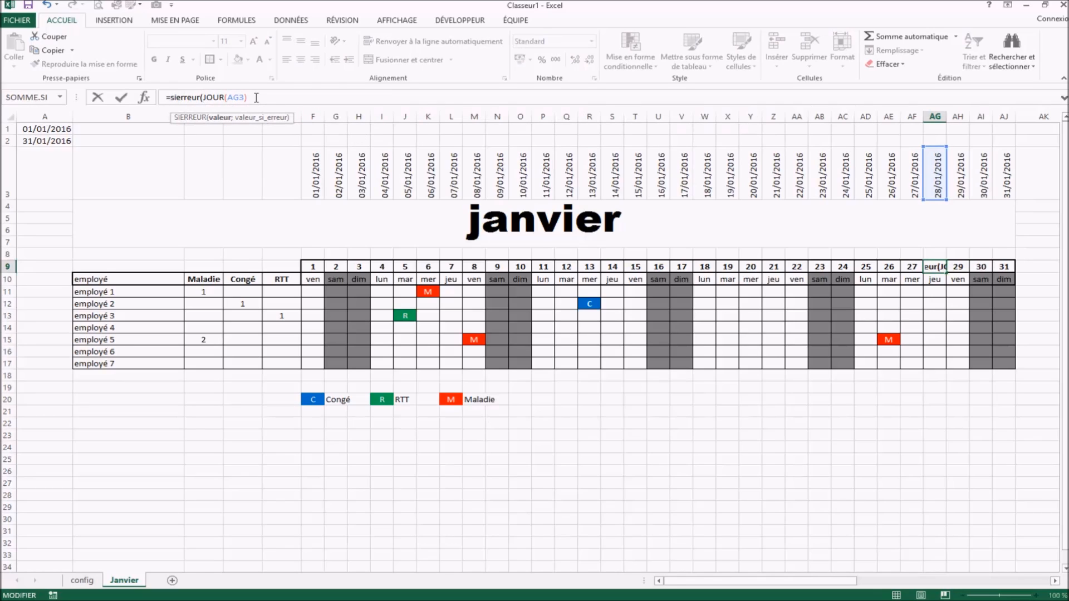
text(;"")
key(Return)
click(932, 266)
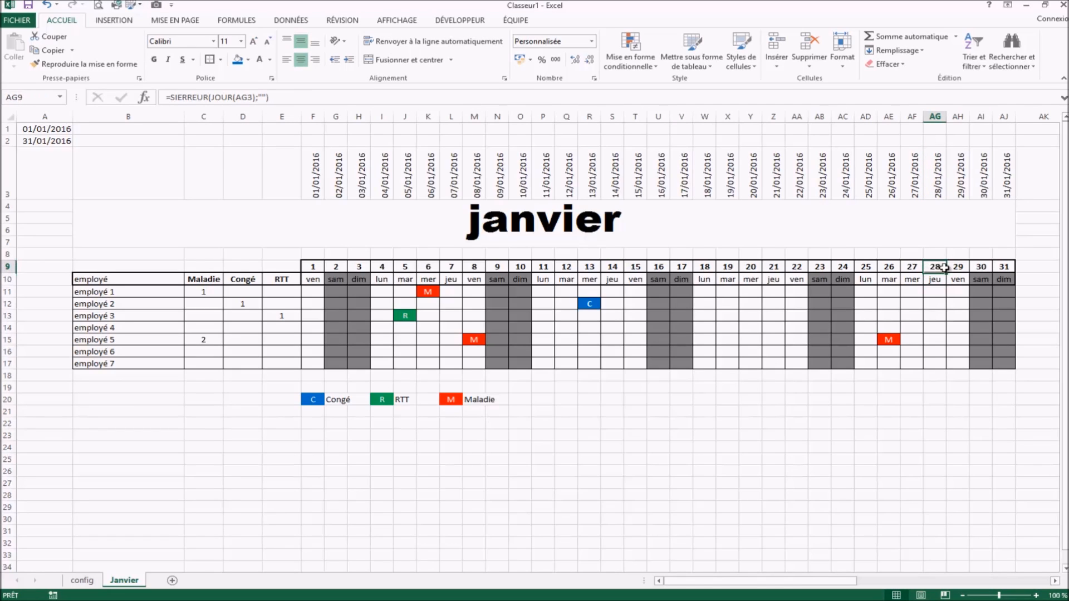
drag(949, 273, 1005, 273)
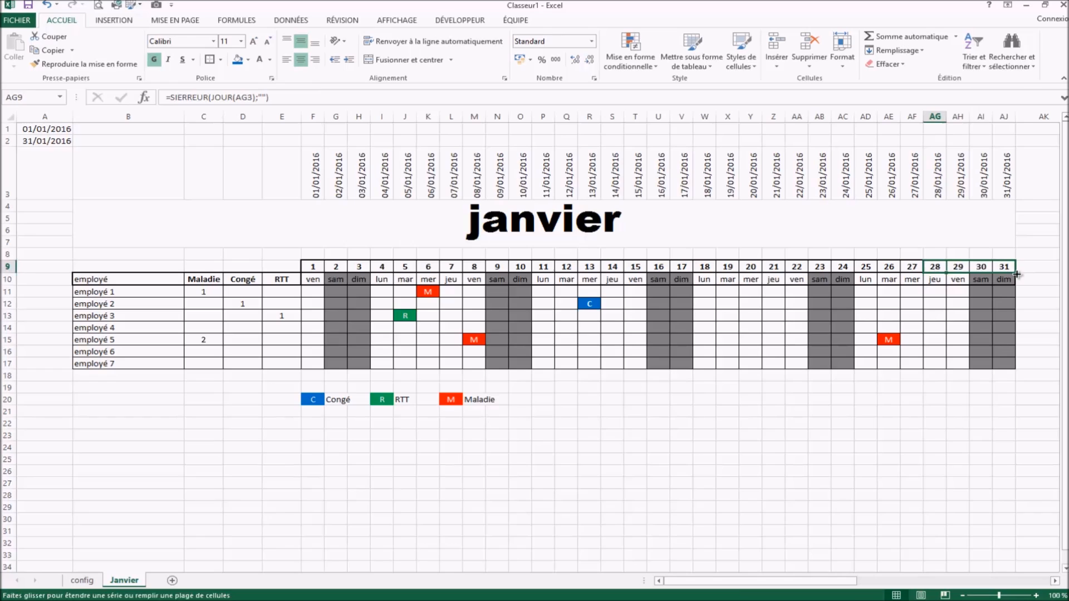
Step: Check that the weekday formulas at the end of row 10, from AG10 to AJ10, handle blank dates
click(911, 457)
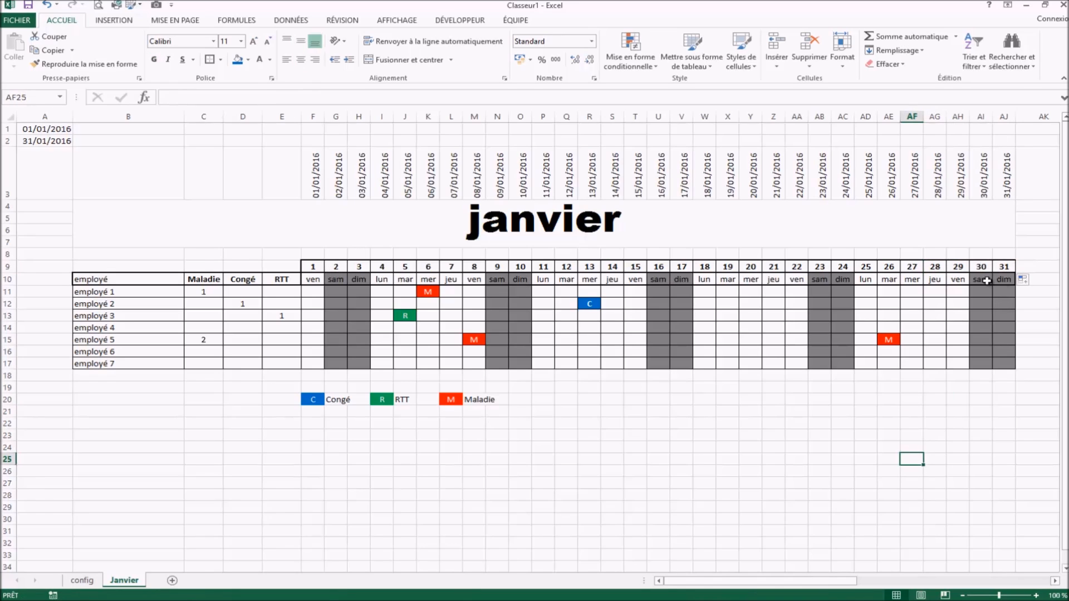
click(936, 280)
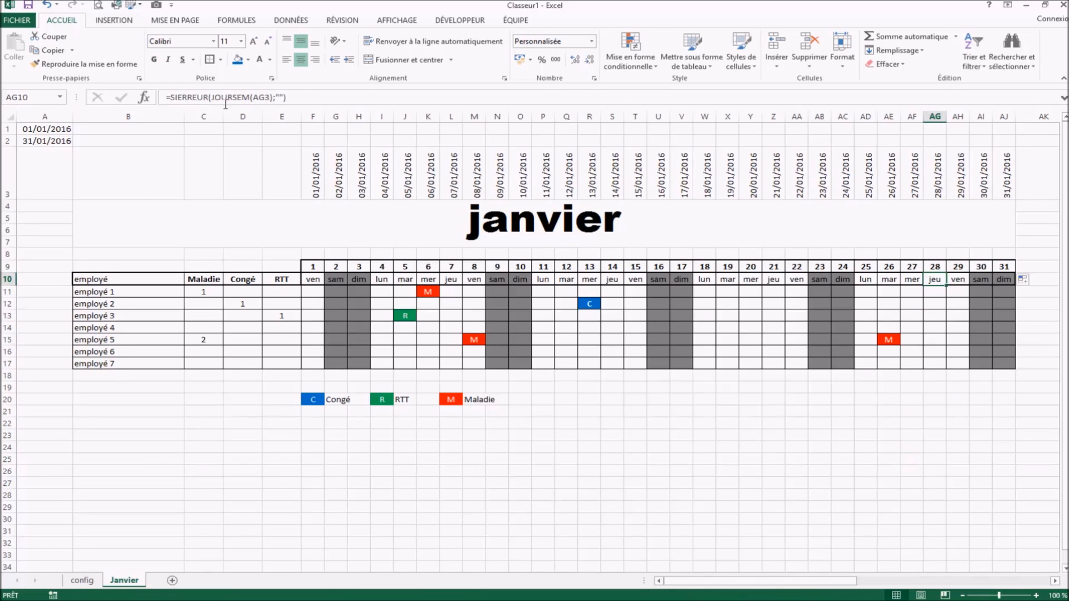
click(963, 283)
click(999, 280)
click(800, 461)
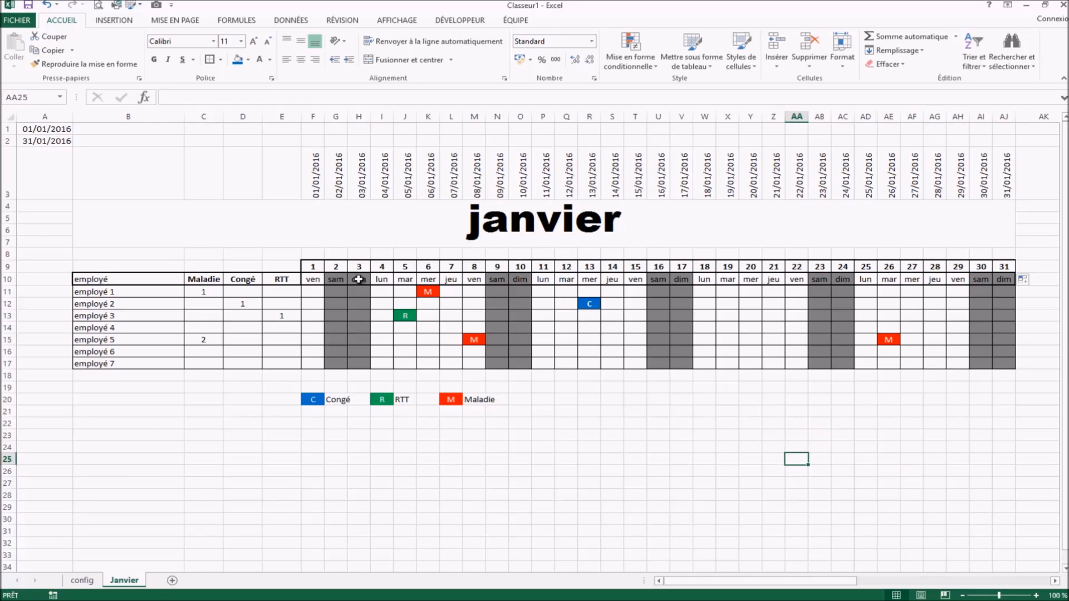
Step: Apply borders to the day-number cells F9:AJ9
drag(314, 266, 1005, 268)
click(221, 60)
click(216, 63)
click(681, 495)
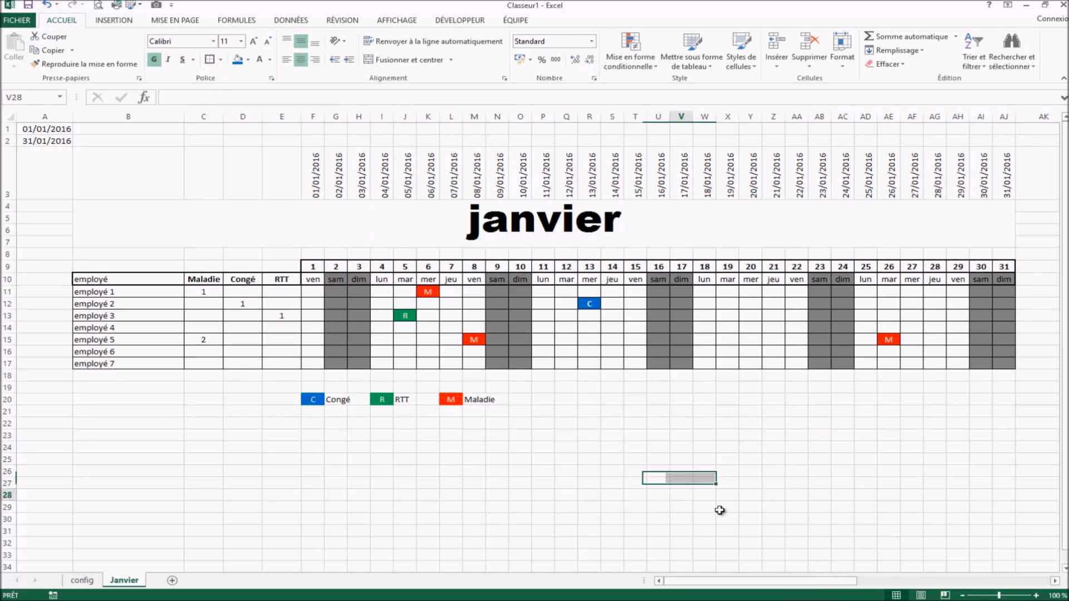
Step: Test the schedule with February by entering 01/02/2016 in A1 and 28/02/2016 in A2
click(61, 129)
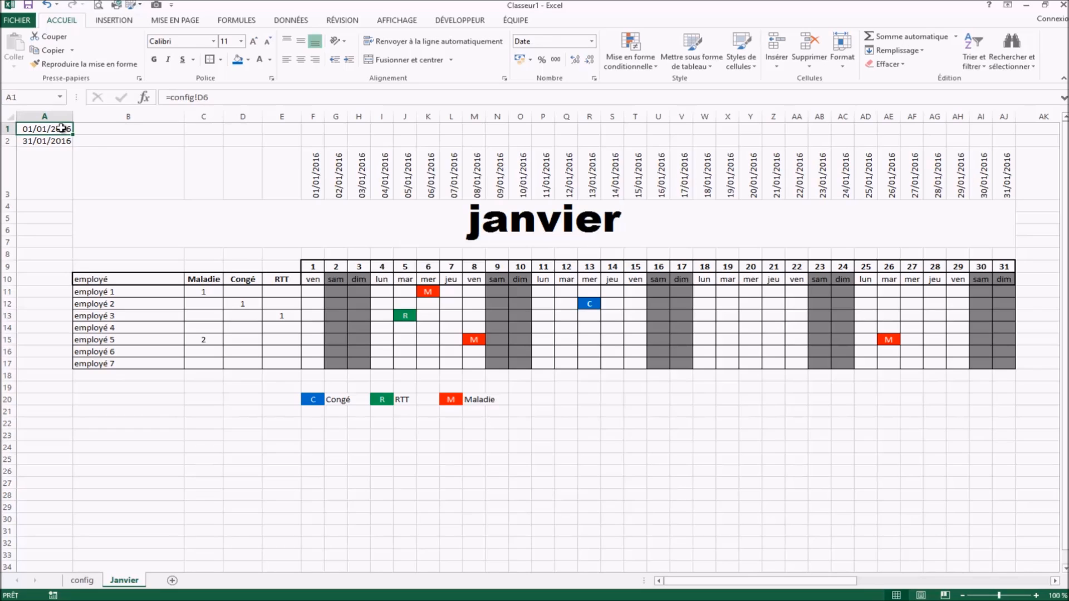
text(1/02)
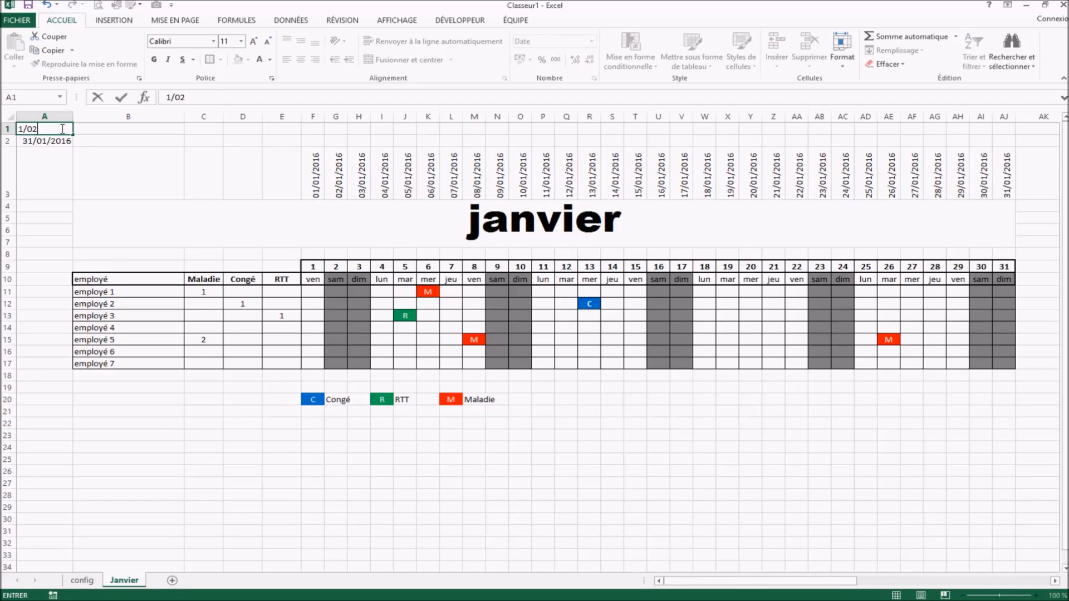
text(/2016)
key(Return)
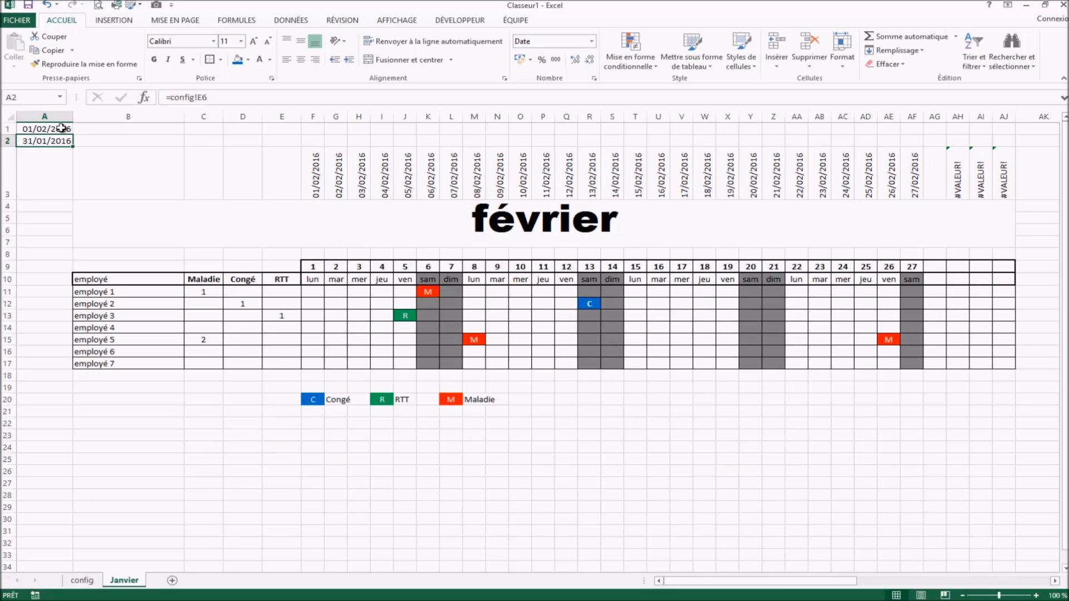
text(2)
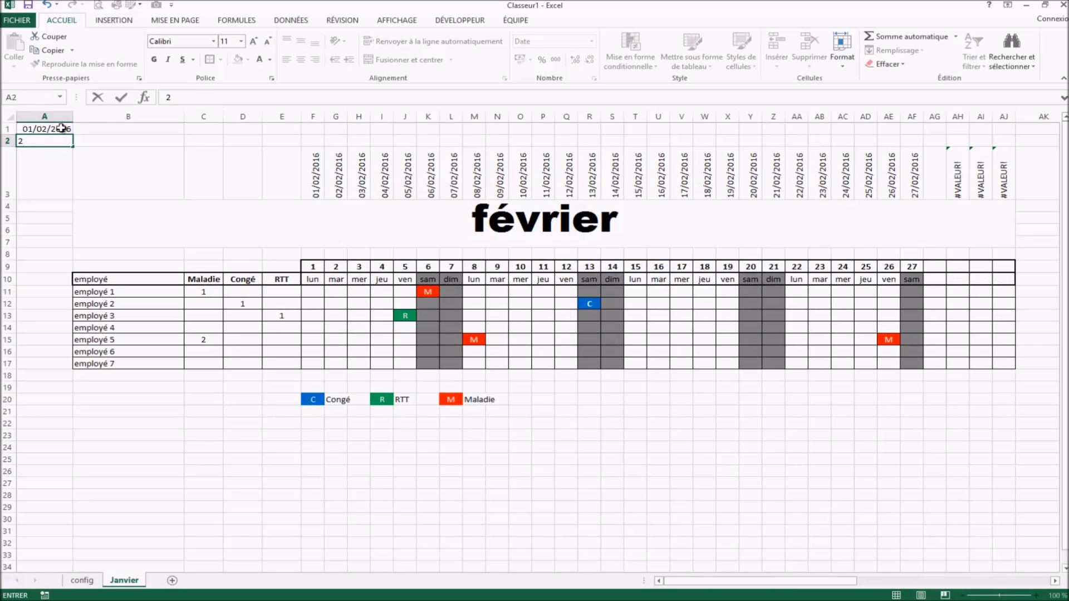
text(8/02/201)
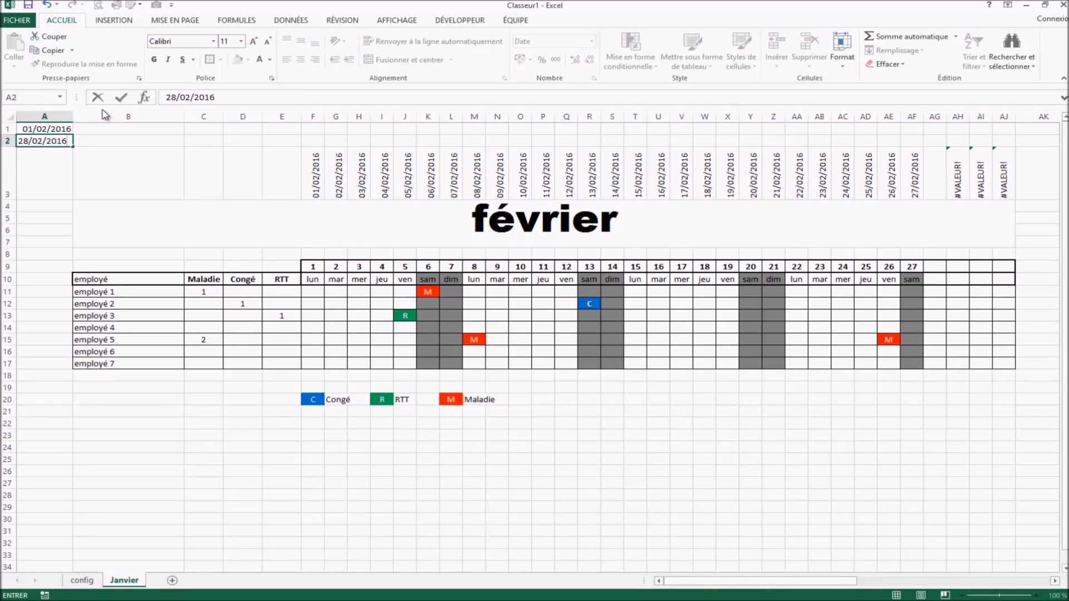
text(6)
key(Return)
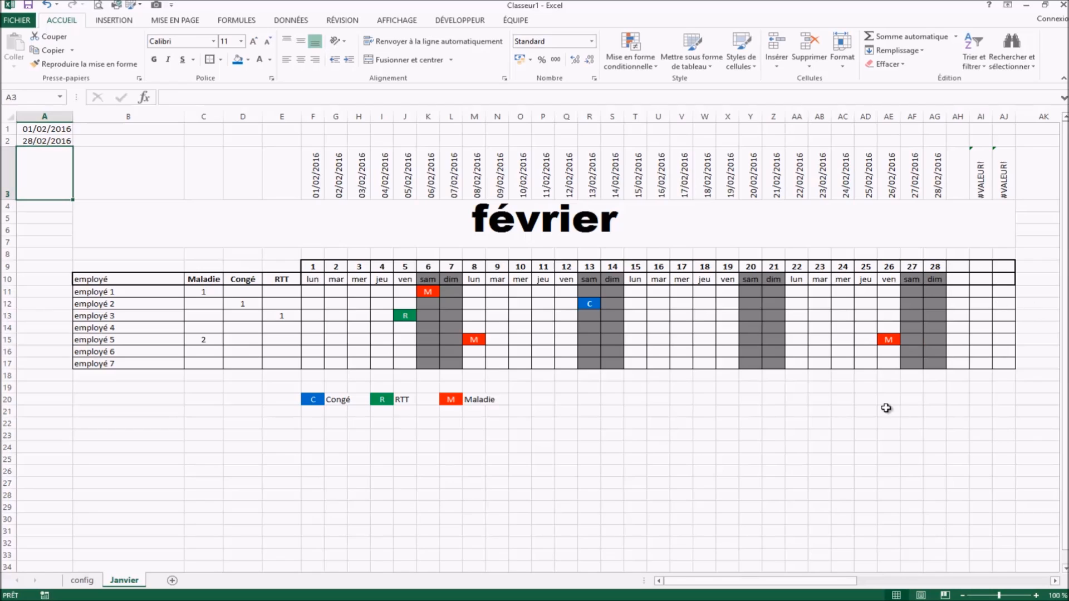
Step: Wrap the date formula in AG3 with an error check: =SIERREUR(SI(AF3+1>$A$2;"";AF3+1);"")
click(977, 173)
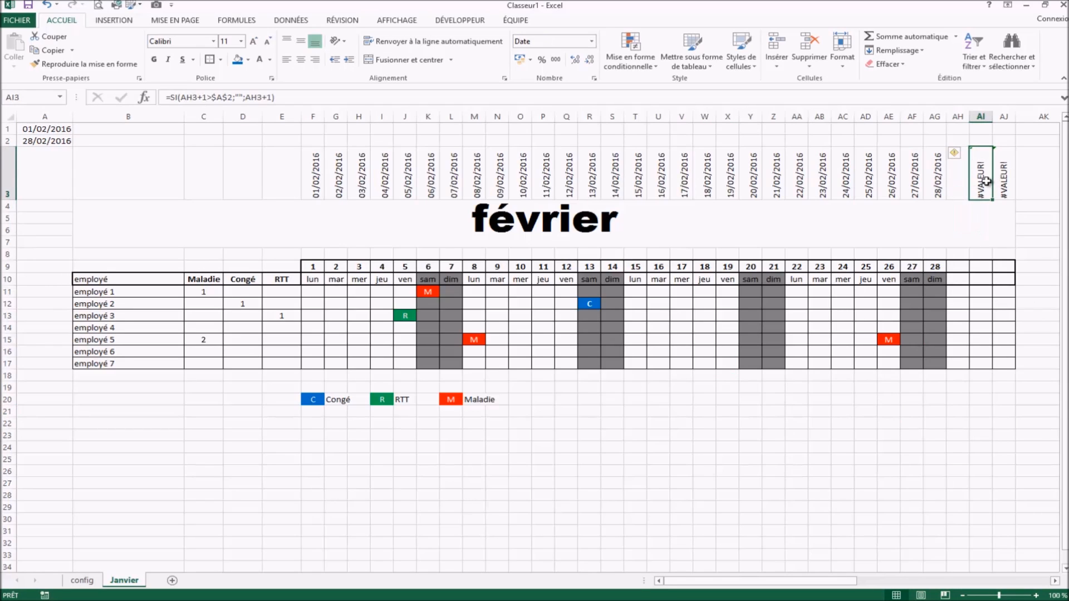
click(955, 185)
click(939, 187)
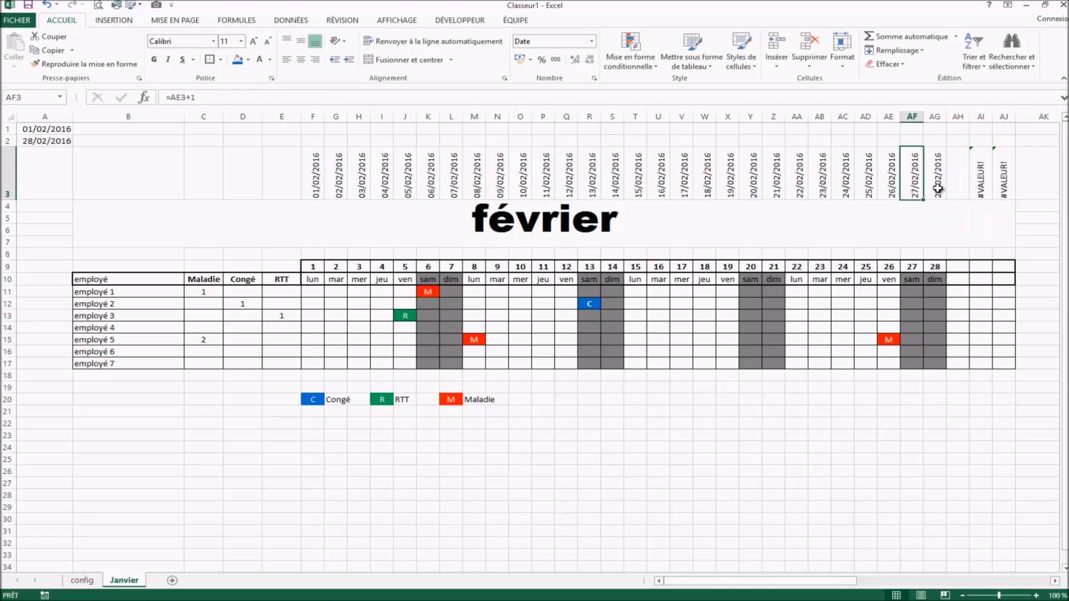
click(173, 95)
text(sierreur(SI(AF3+1>$A$2;"";AF3+1)
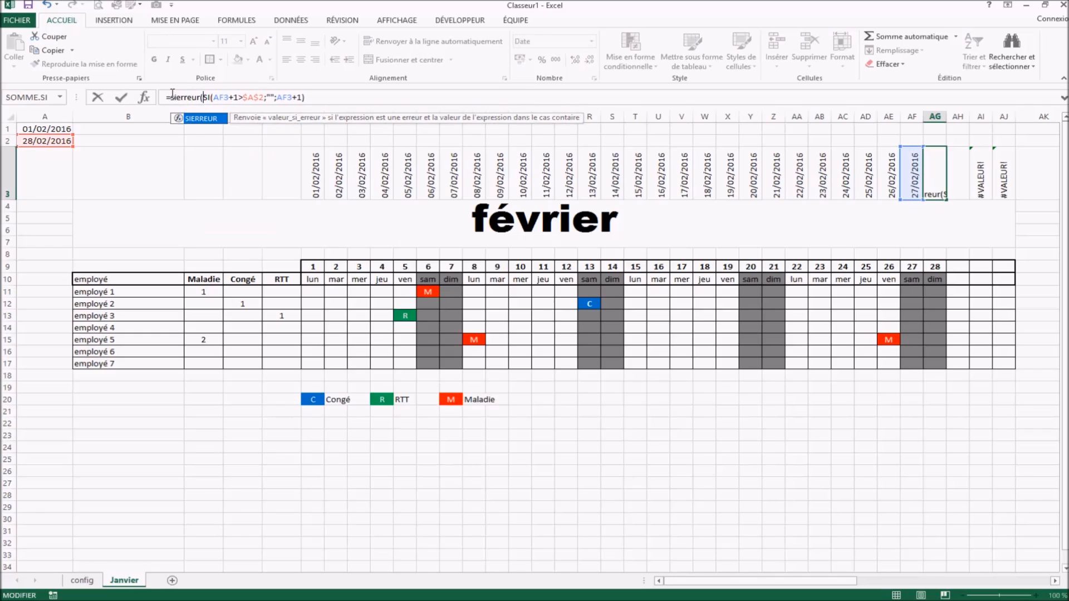
click(332, 98)
text(;")
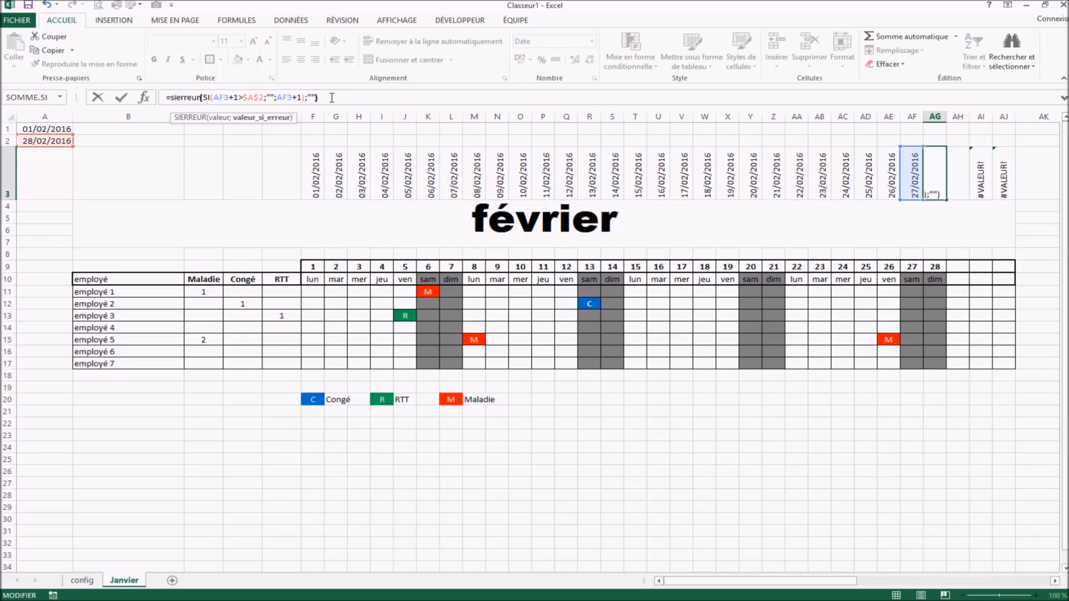
key(Return)
Step: Fill the error-checked date formula from AG3 across to AJ3
click(936, 183)
drag(946, 200, 1006, 200)
click(905, 457)
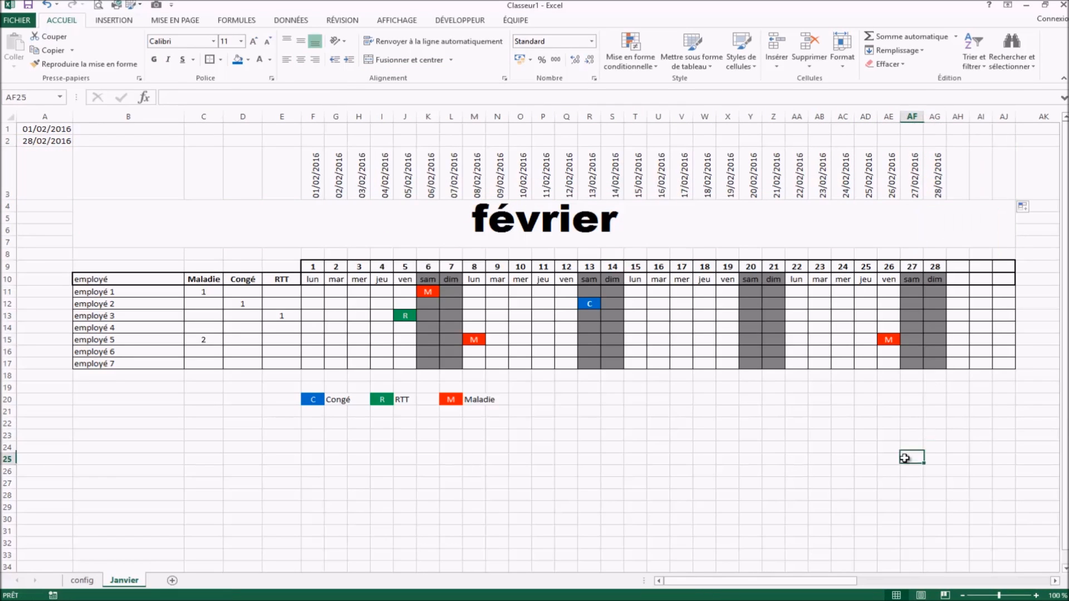
click(972, 424)
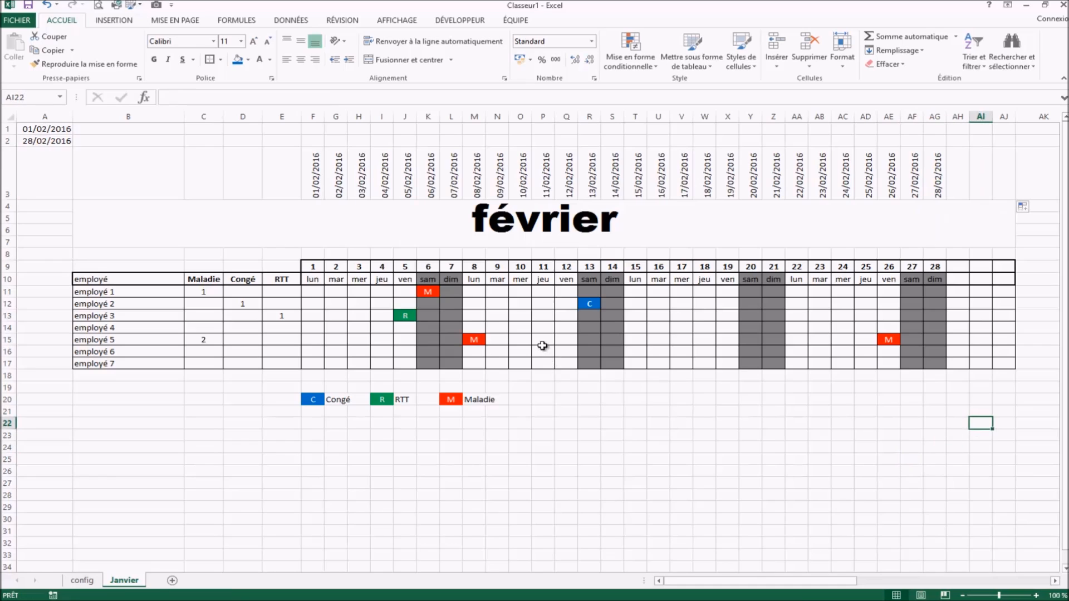
Step: Link A1 and A2 back to January's start and stop dates in D6 and E6 of the config sheet
click(40, 130)
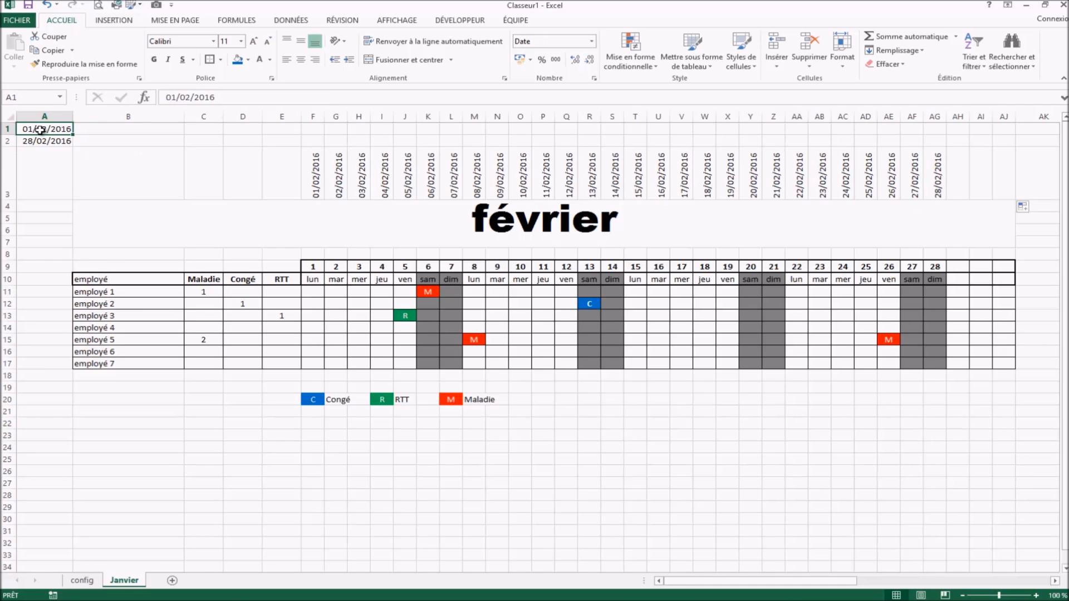
text(=)
click(82, 580)
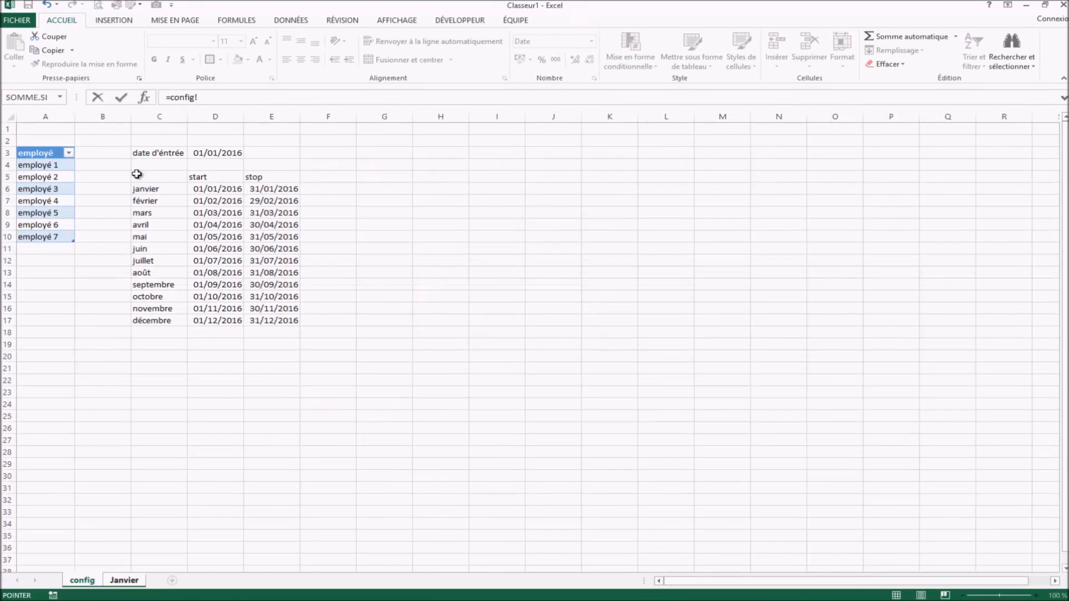
click(205, 189)
key(Return)
text(=)
click(82, 581)
click(268, 188)
key(Return)
click(658, 483)
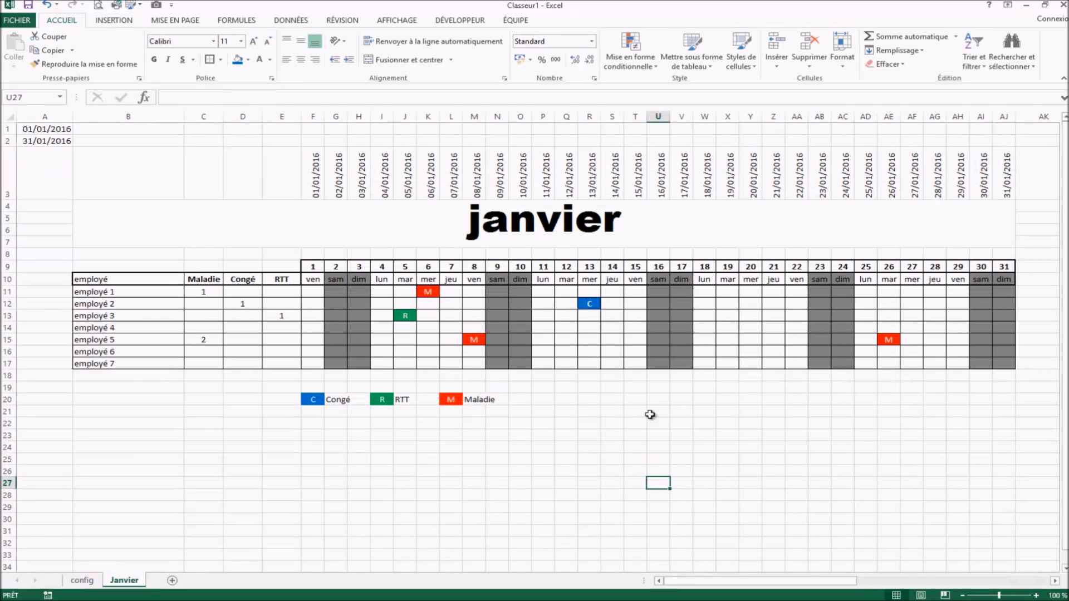
Step: Hide rows 1 to 3, which hold the helper dates
drag(4, 158, 4, 133)
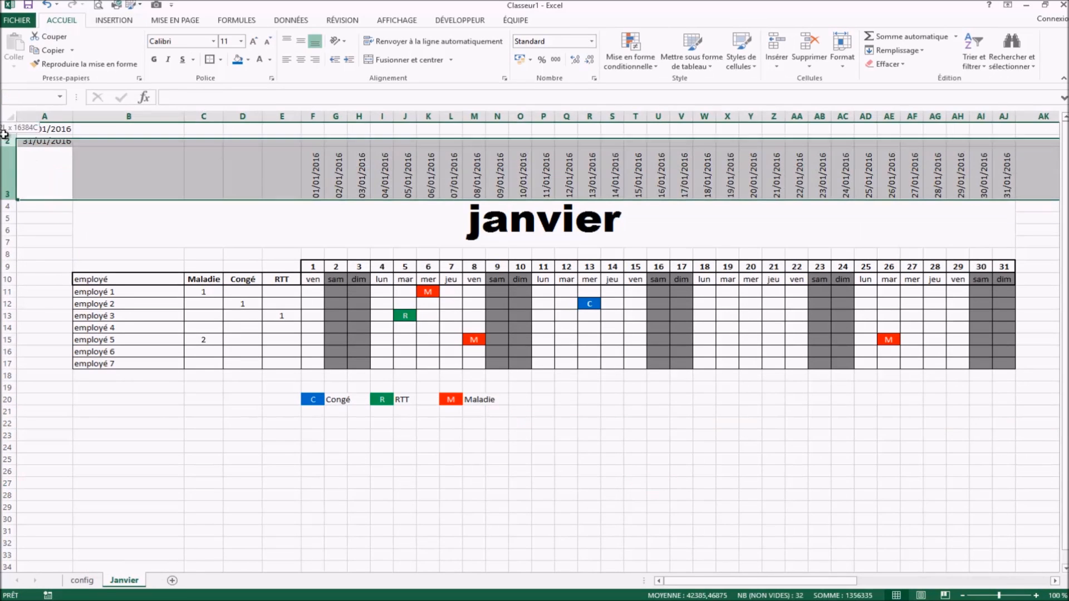
right_click(145, 171)
click(195, 329)
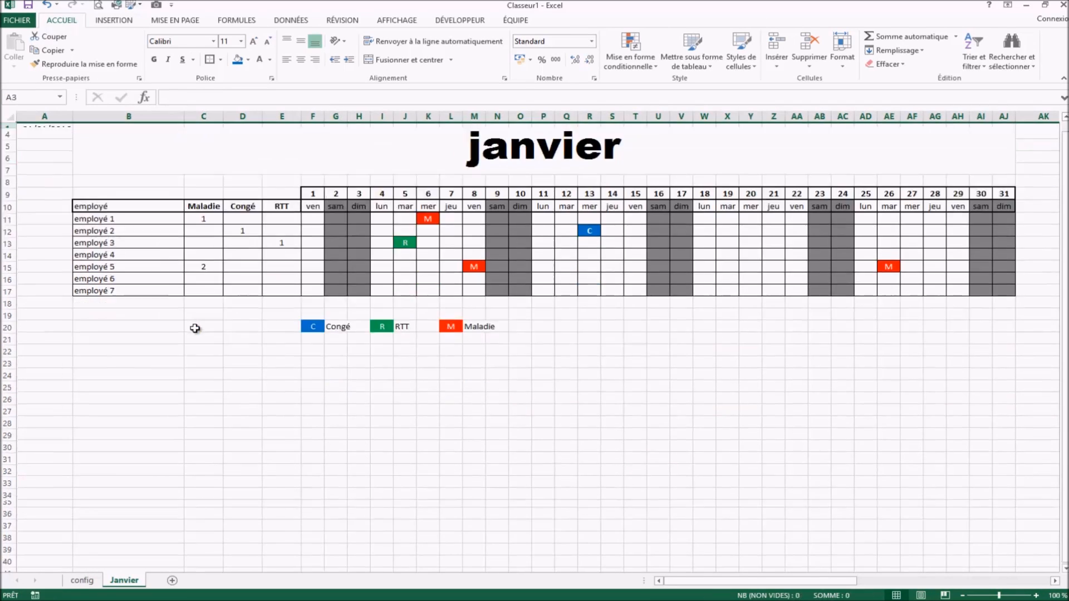
click(703, 452)
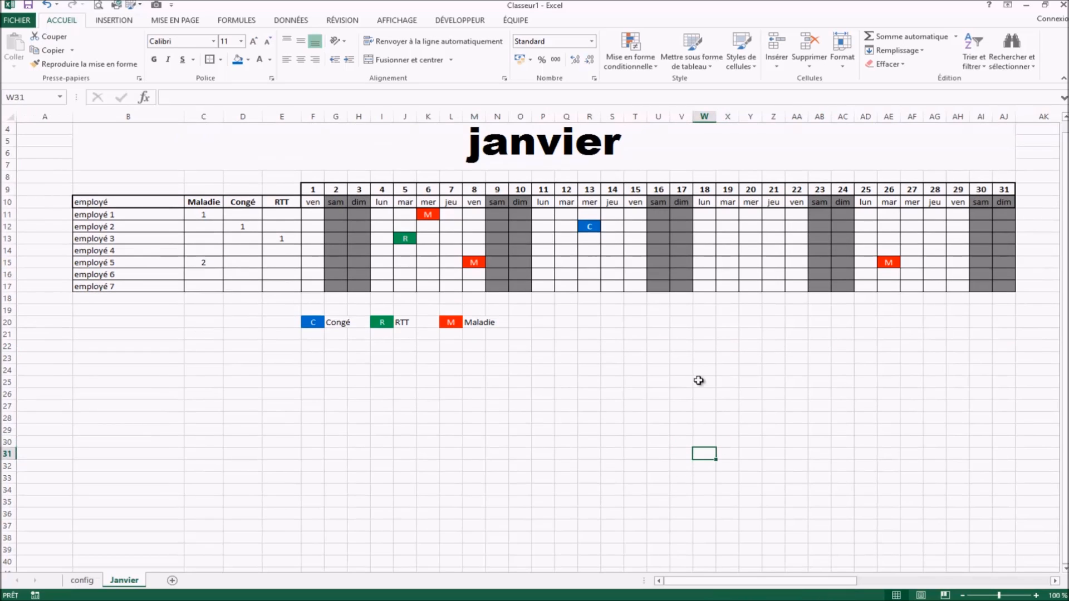
Step: Insert a blank row above the month title
right_click(3, 131)
click(57, 213)
click(498, 410)
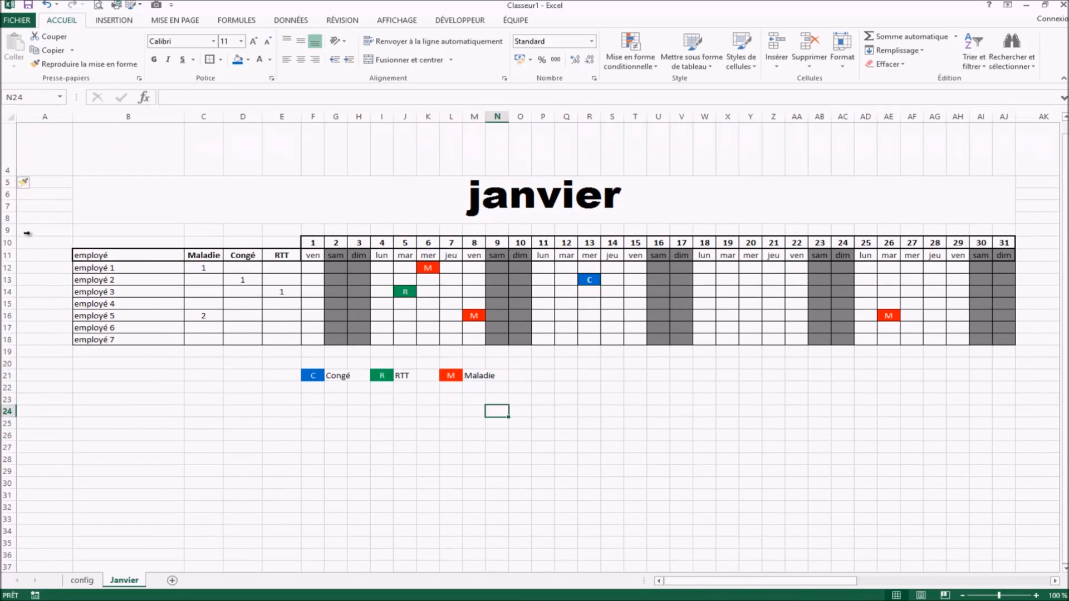
Step: Turn off the gridlines on the Janvier sheet
click(396, 20)
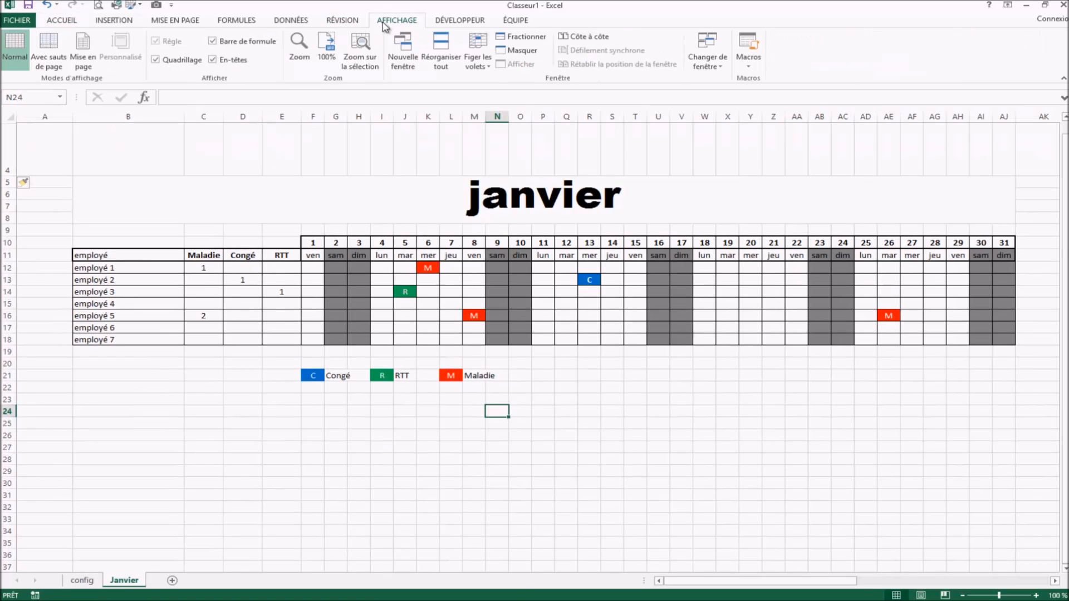
click(156, 60)
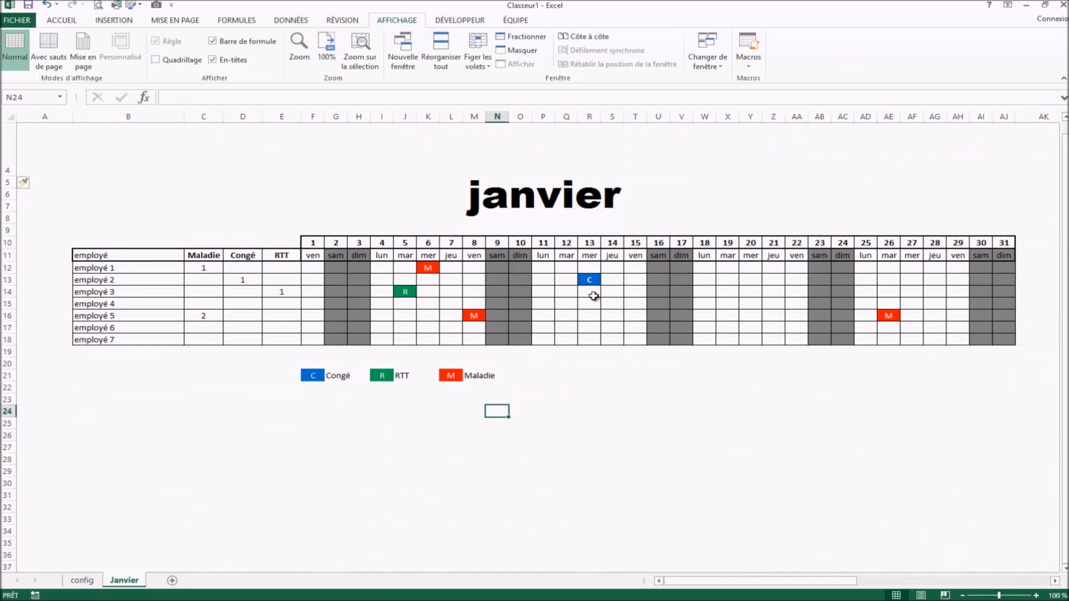
click(772, 507)
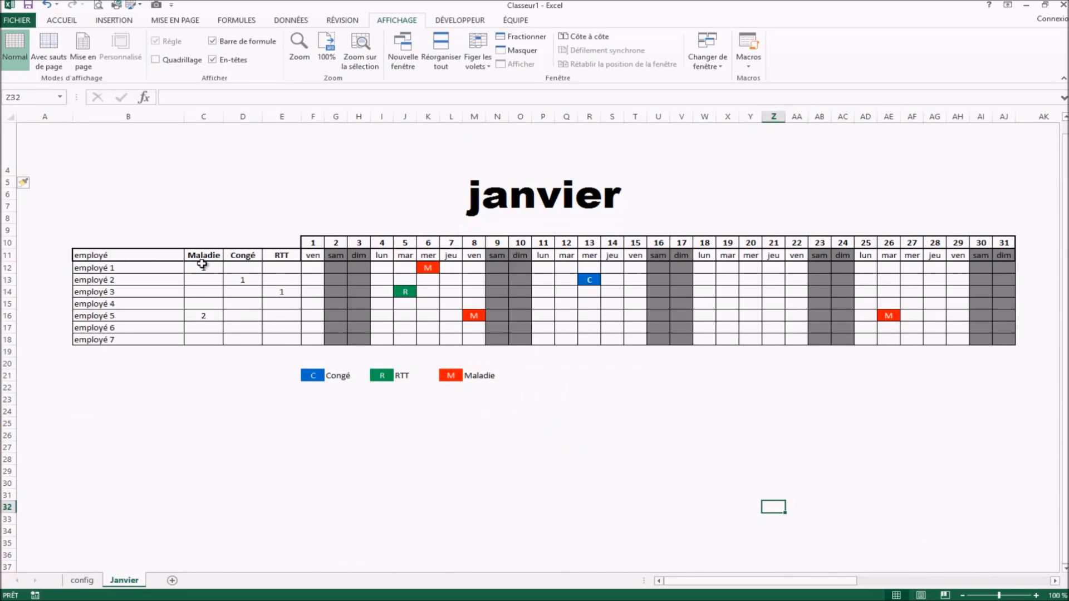
Step: Clear all the sample absence codes from the January grid: J14, K12, M16, R13 and AE16
click(202, 270)
drag(202, 270, 287, 338)
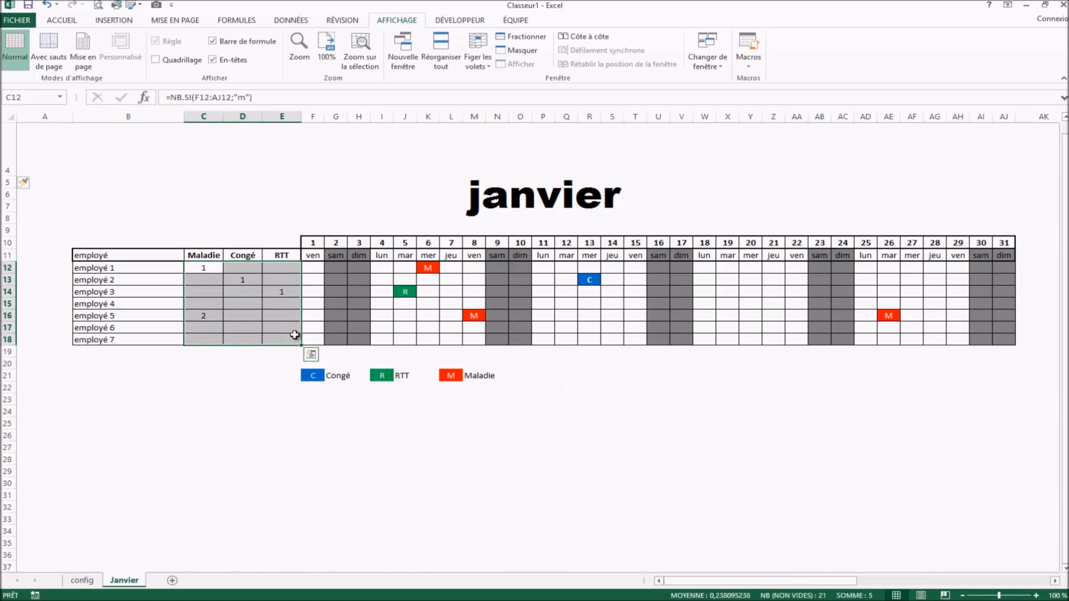
click(405, 292)
key(Delete)
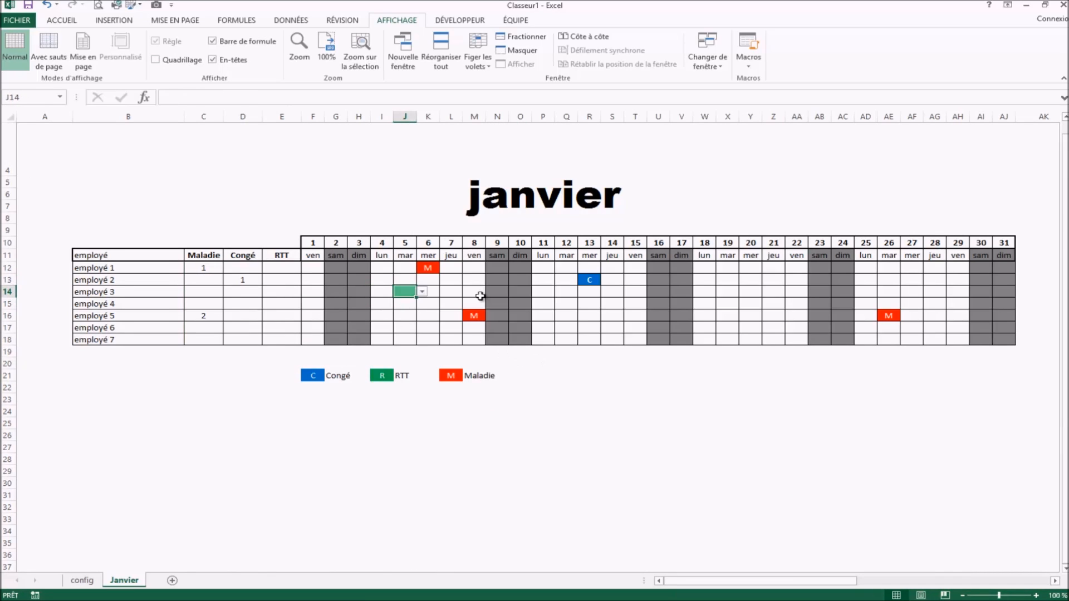
click(436, 271)
key(Delete)
click(473, 316)
key(Delete)
click(589, 279)
key(Delete)
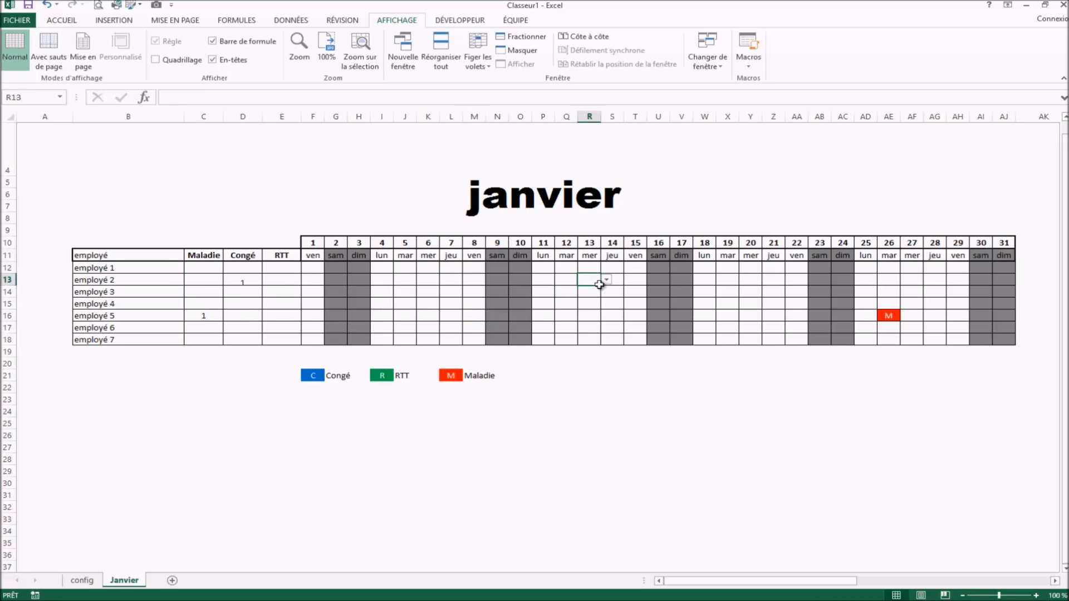
click(888, 316)
key(Delete)
click(907, 435)
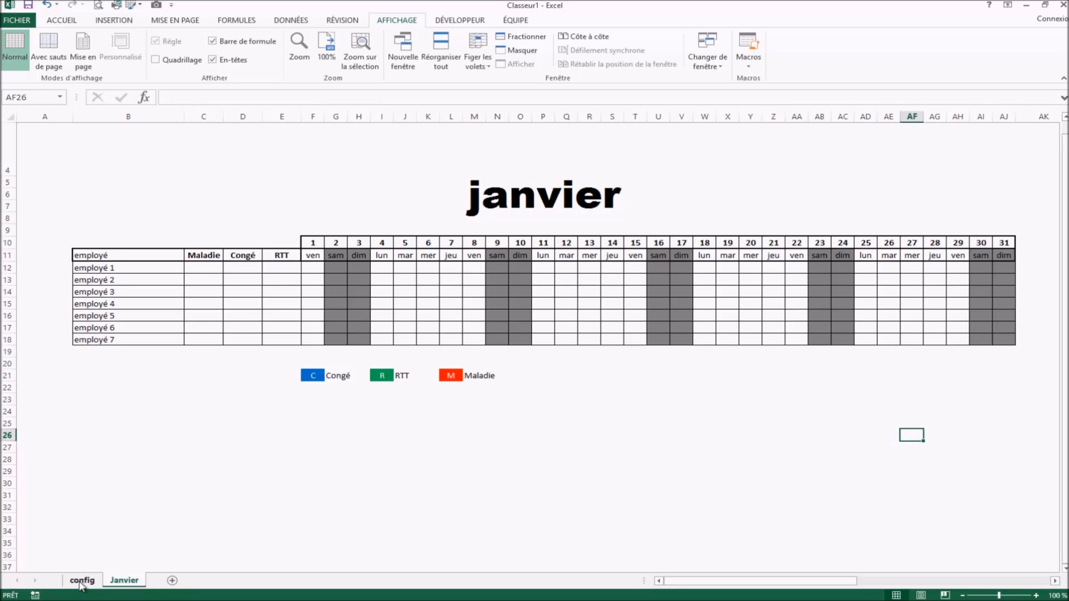
Step: Create a copy of the Janvier sheet placed before the config sheet
right_click(130, 590)
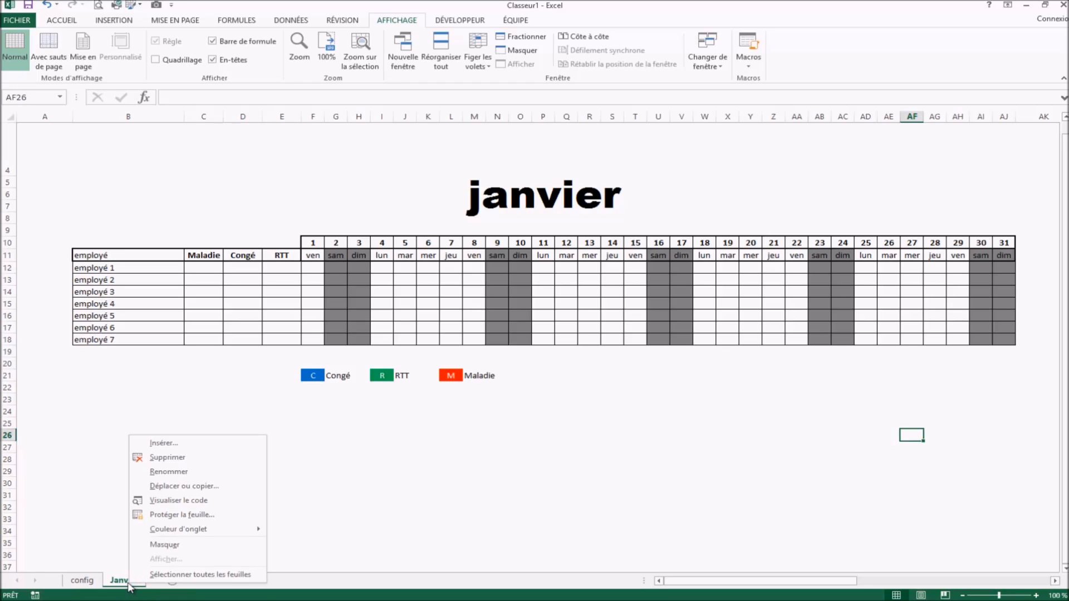
click(194, 488)
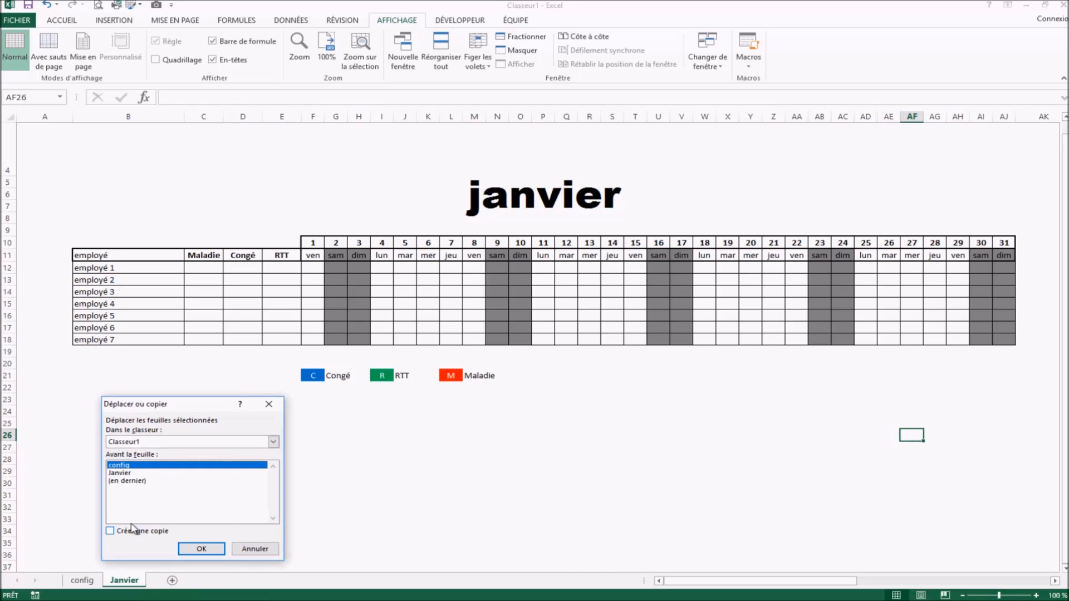
click(111, 533)
click(201, 549)
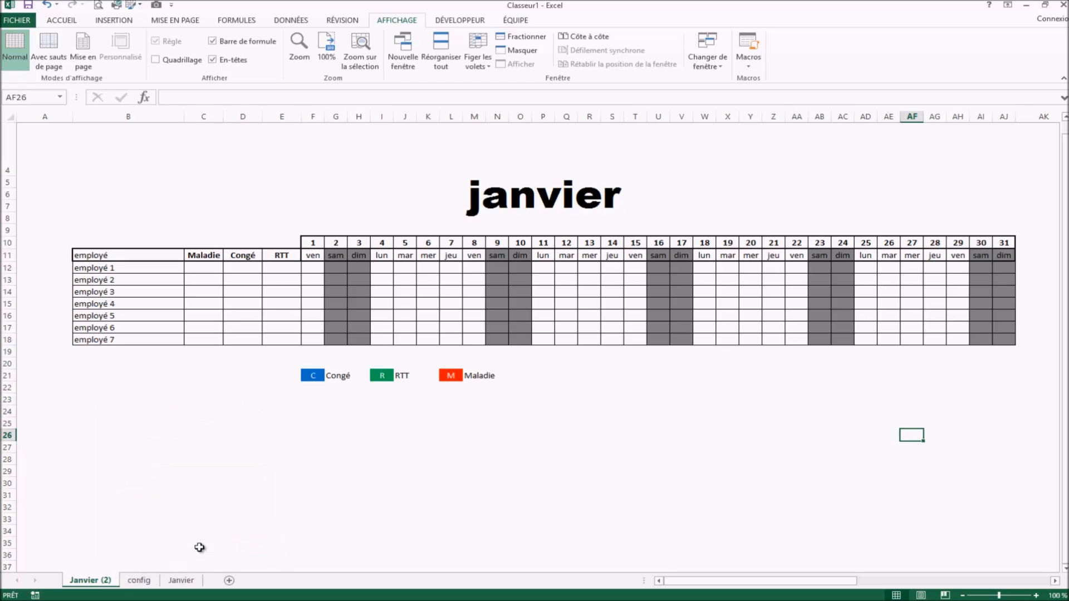
Step: Rename the copied Janvier (2) sheet as Février
right_click(100, 579)
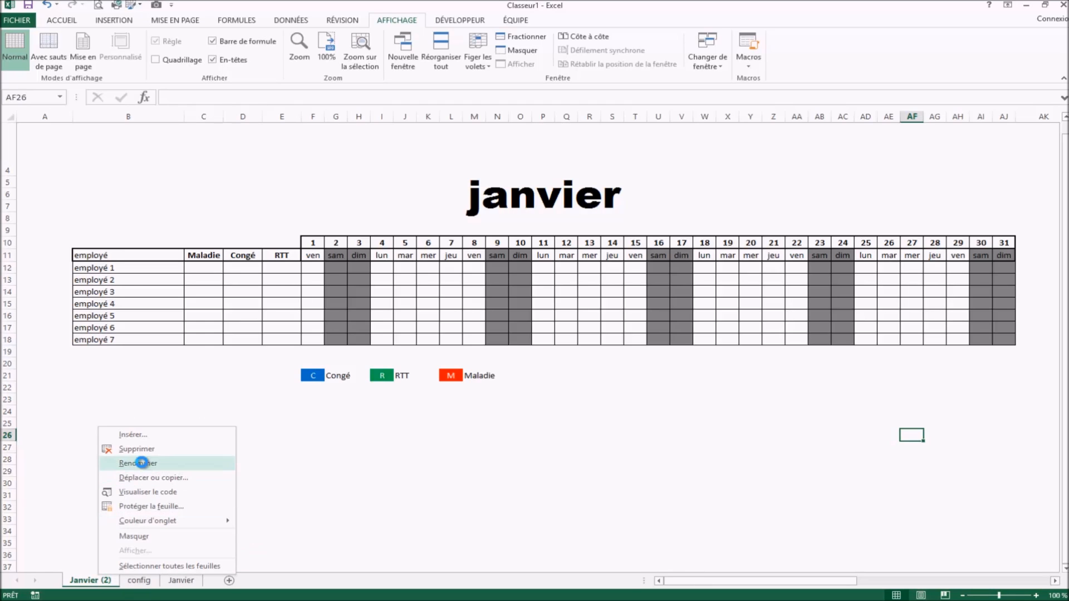
click(142, 462)
text(F)
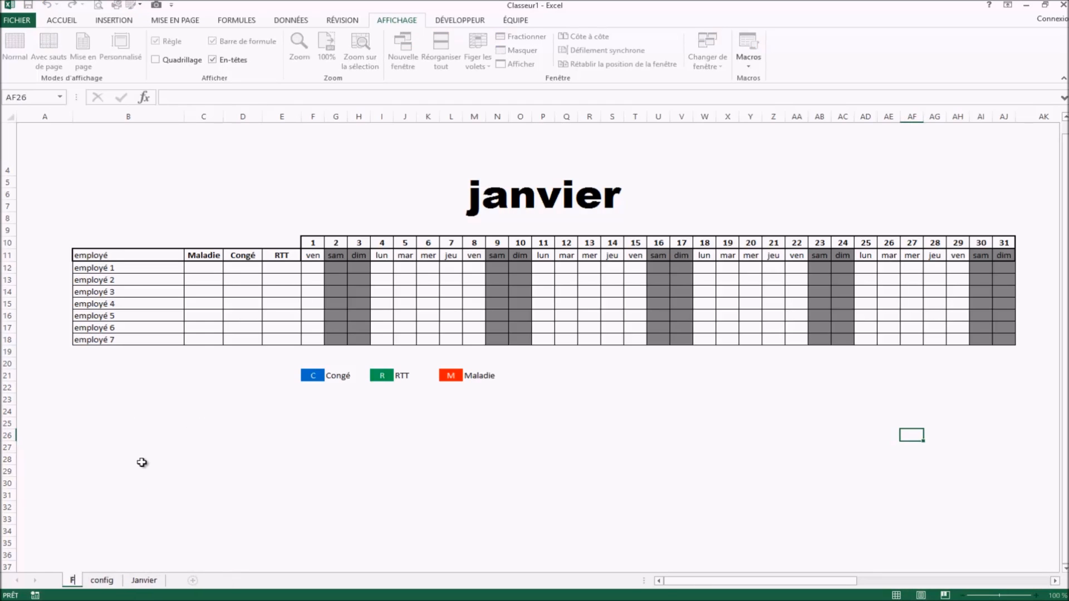
text(évrier)
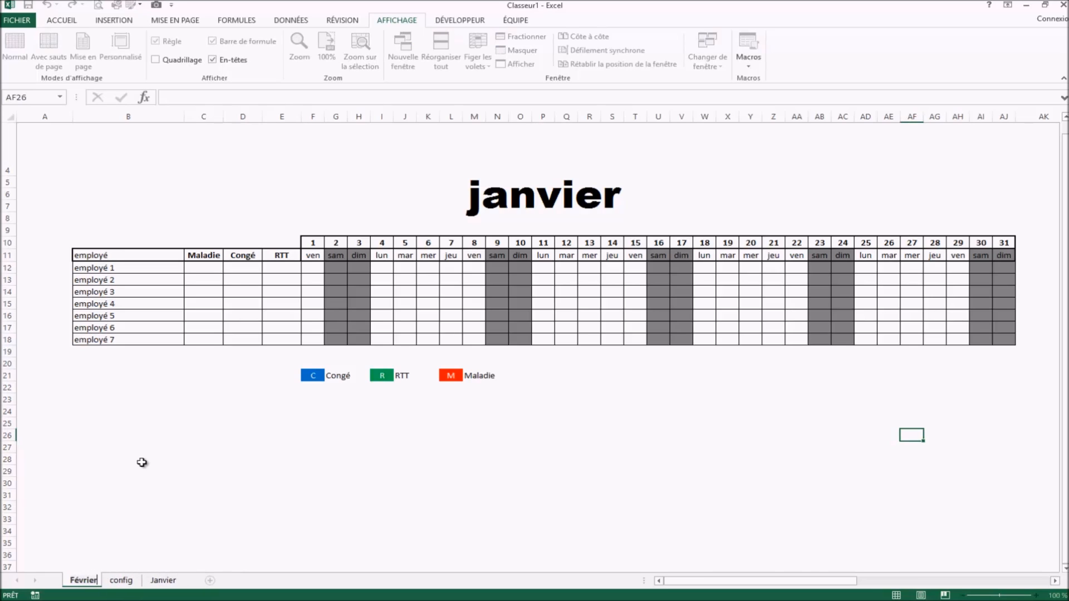
click(142, 463)
Step: Look through the duplicated month sheets from Janvier to Decembre and return to the Janvier sheet
click(166, 580)
click(83, 580)
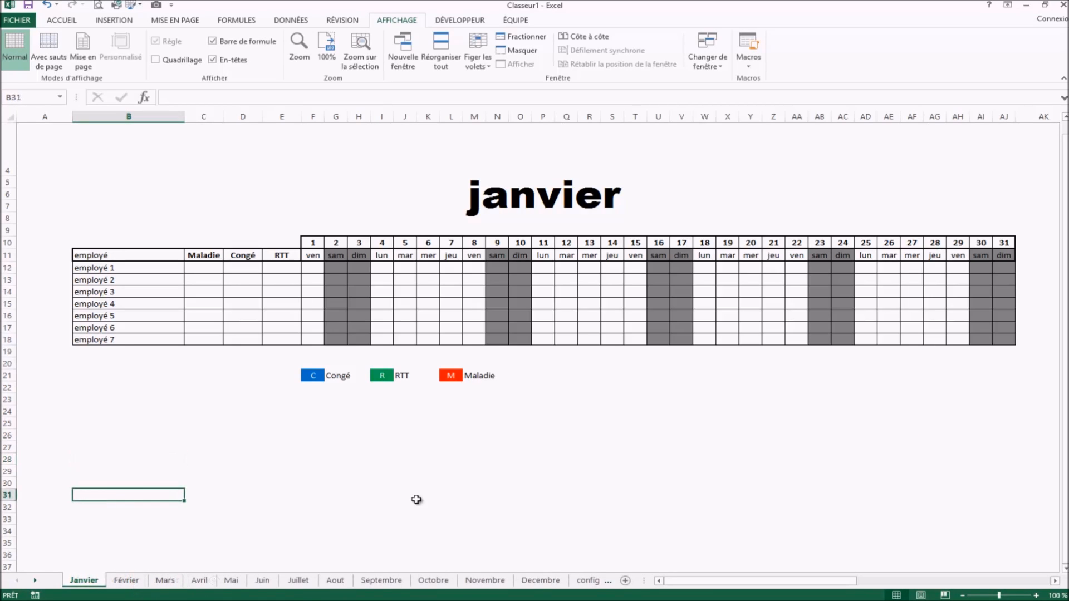
click(126, 580)
click(165, 581)
click(199, 580)
click(231, 580)
click(334, 580)
click(381, 580)
click(433, 580)
click(487, 580)
key(ctrl+Page_Up)
key(ctrl+Page_Up)
key(ctrl+Page_Up)
key(ctrl+Page_Up)
key(ctrl+Page_Up)
key(ctrl+Page_Up)
key(ctrl+Page_Up)
key(ctrl+Page_Up)
key(ctrl+Page_Up)
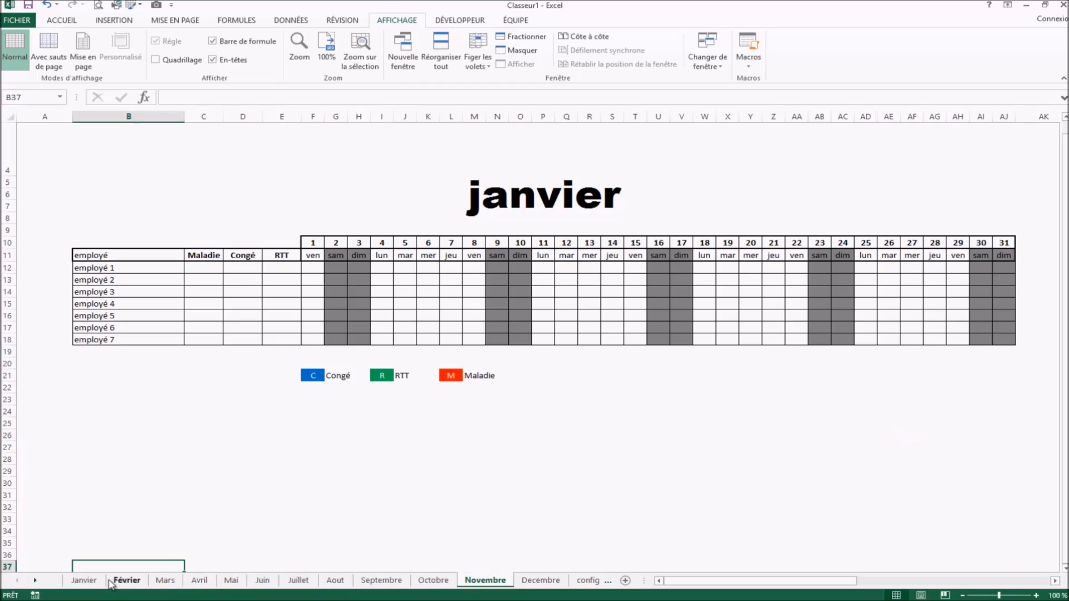
key(ctrl+Page_Down)
key(ctrl+Page_Down)
key(ctrl+Page_Down)
key(ctrl+Page_Down)
key(ctrl+Page_Down)
key(ctrl+Page_Down)
key(ctrl+Page_Down)
key(ctrl+Page_Down)
click(543, 581)
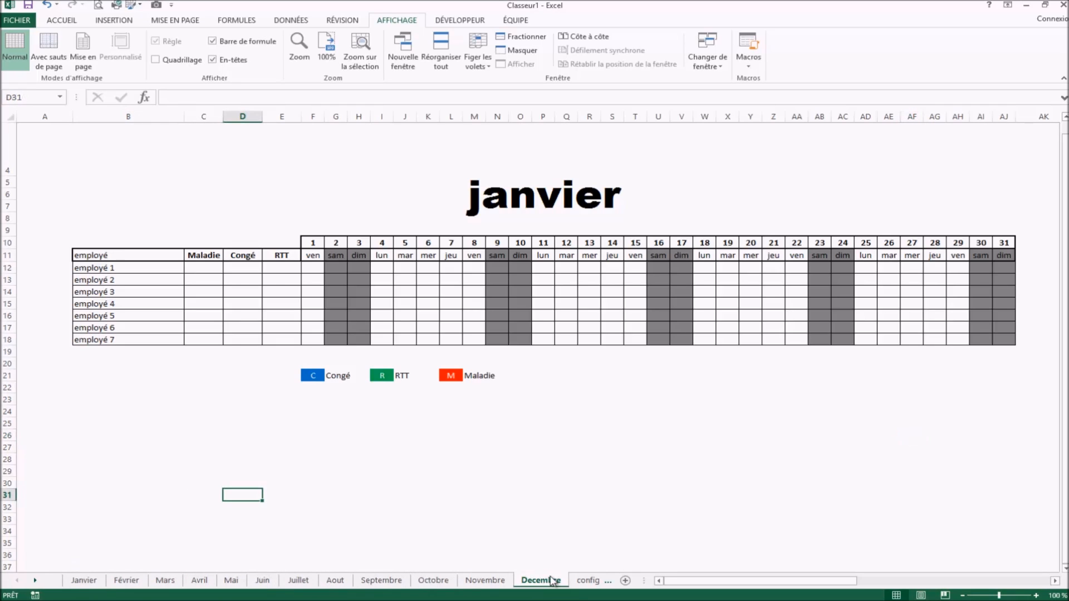
click(98, 582)
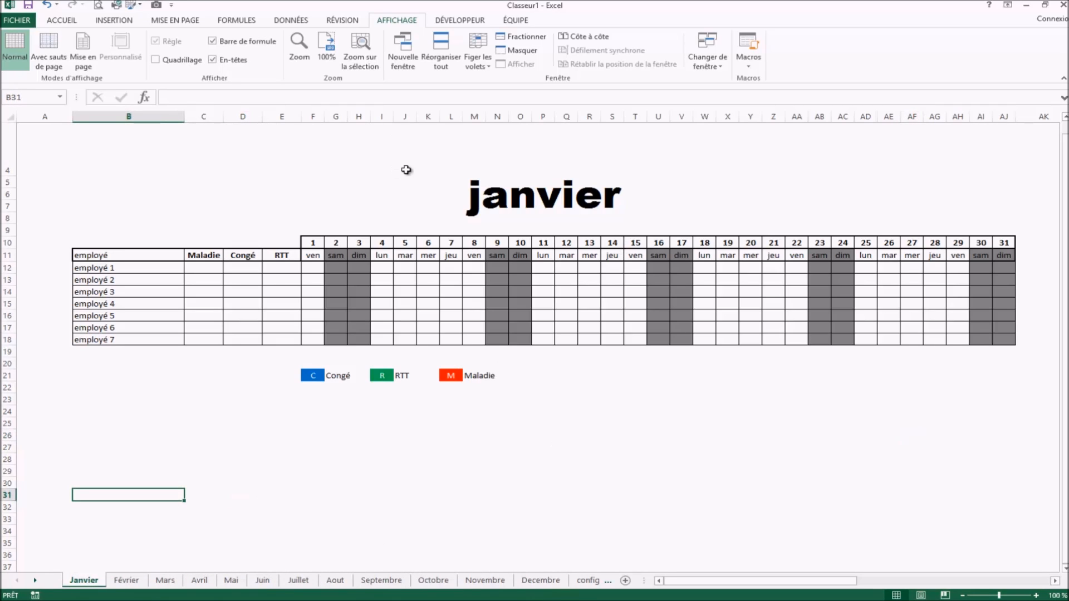
Step: Unhide the hidden date rows 1 to 3 above the month title on the Février sheet
click(125, 580)
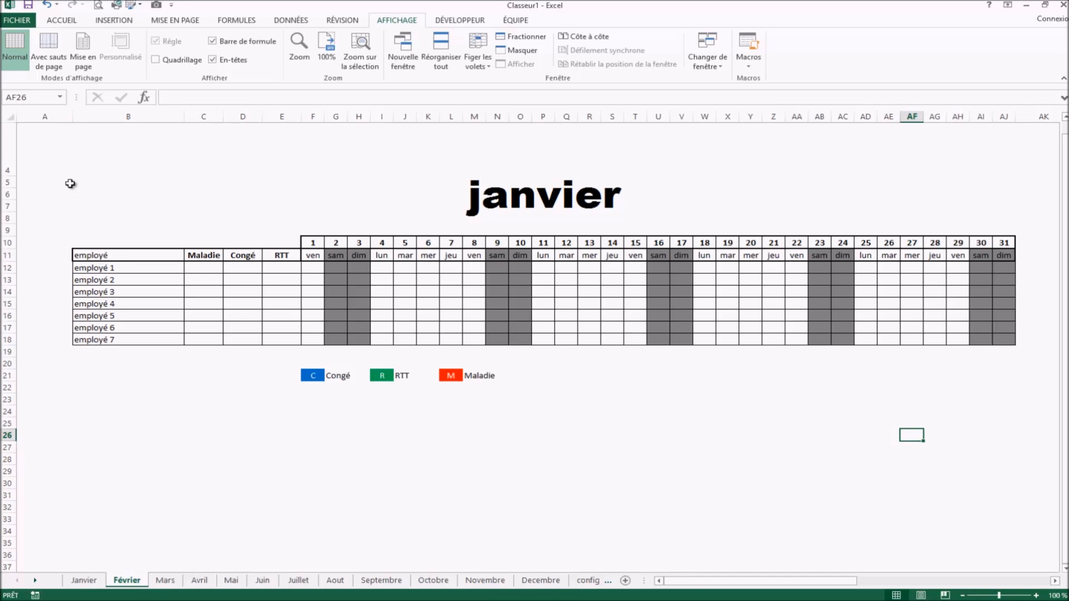
click(6, 143)
right_click(5, 137)
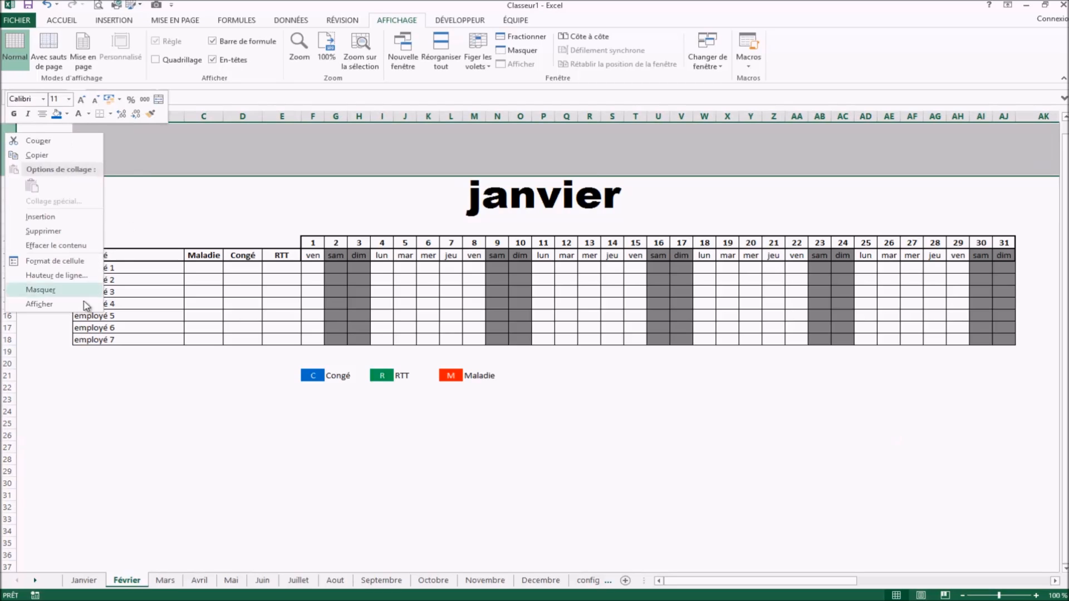
click(66, 303)
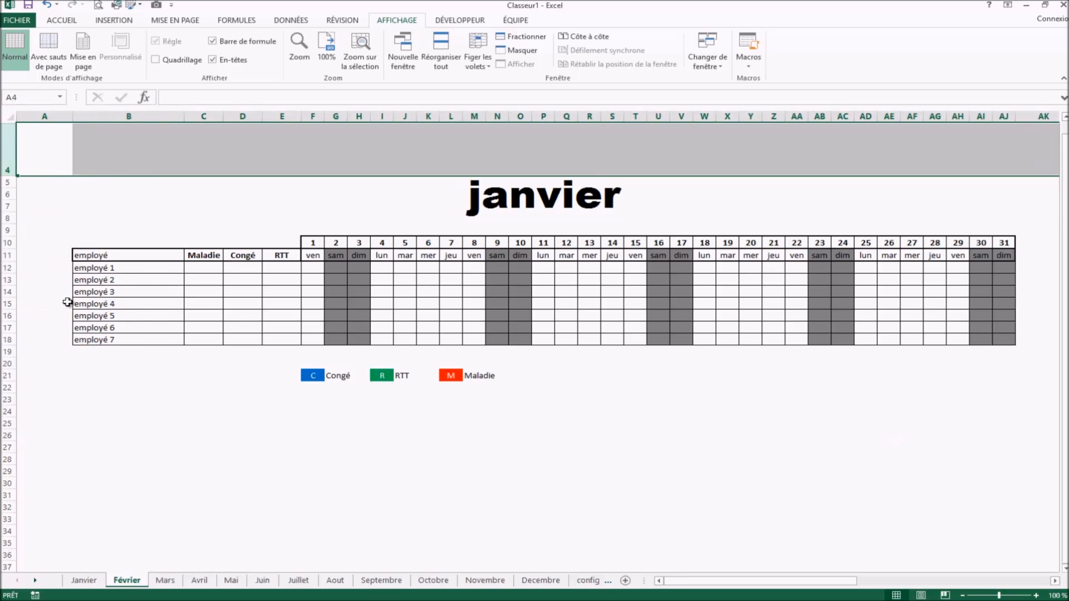
click(10, 117)
right_click(10, 131)
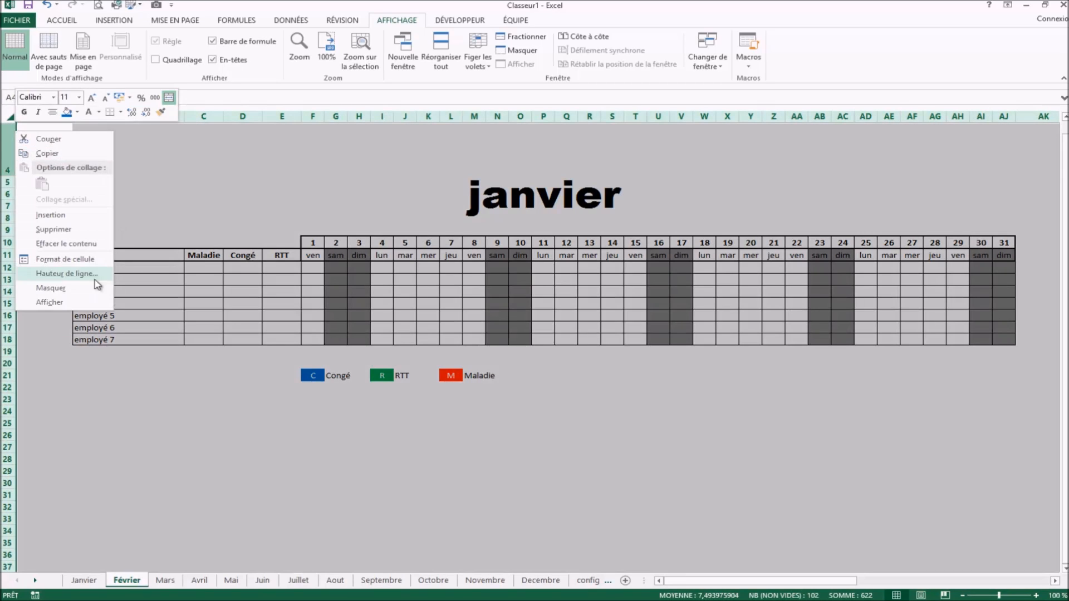
click(66, 300)
click(176, 213)
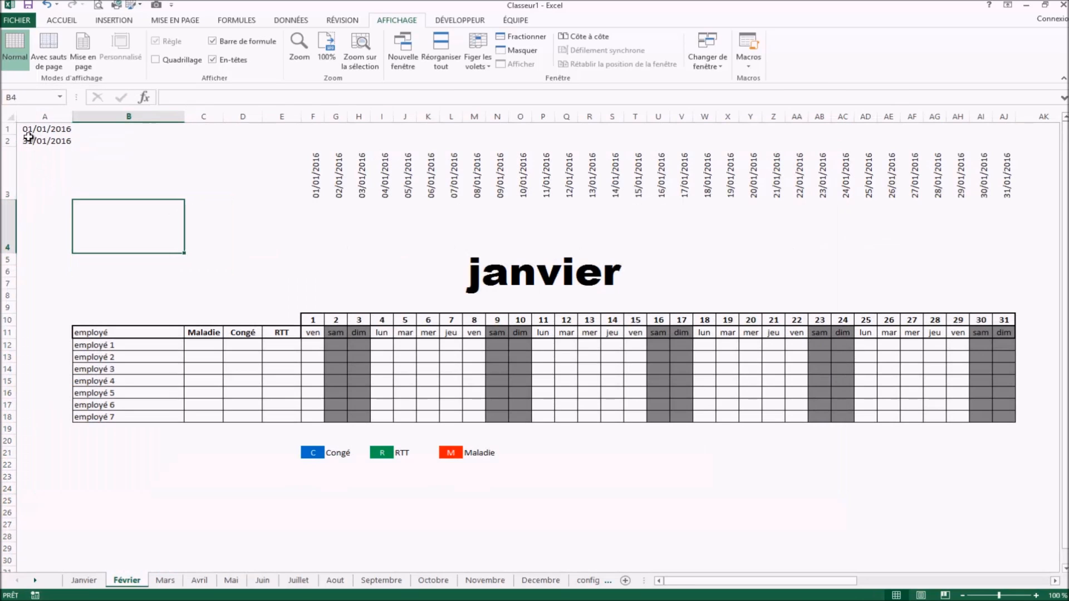
Step: Link cell A1 of the Février sheet to February's start date with the formula =config!D7
click(31, 129)
text(=)
click(586, 581)
click(205, 201)
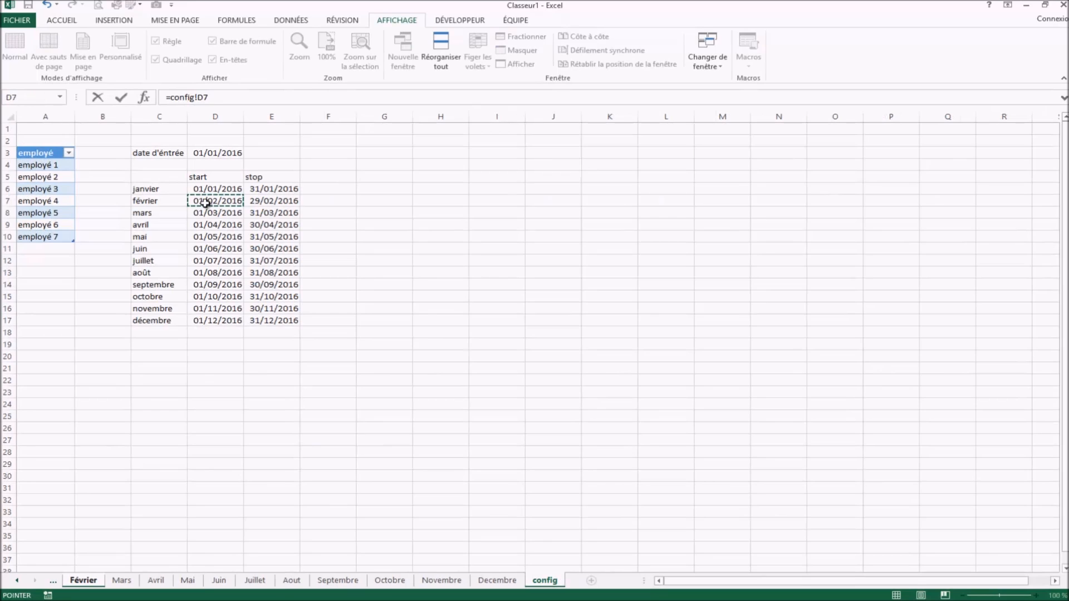
key(Return)
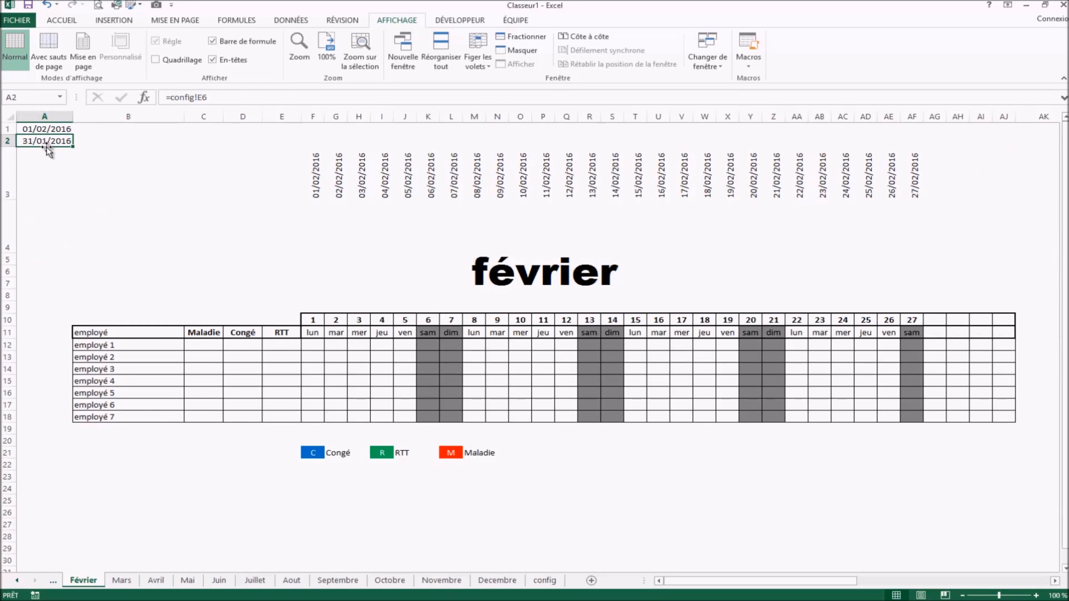
Step: Link cell A2 of the Février sheet to February's stop date in cell E7 of the config sheet
double_click(48, 147)
click(544, 581)
click(275, 194)
click(275, 202)
key(Return)
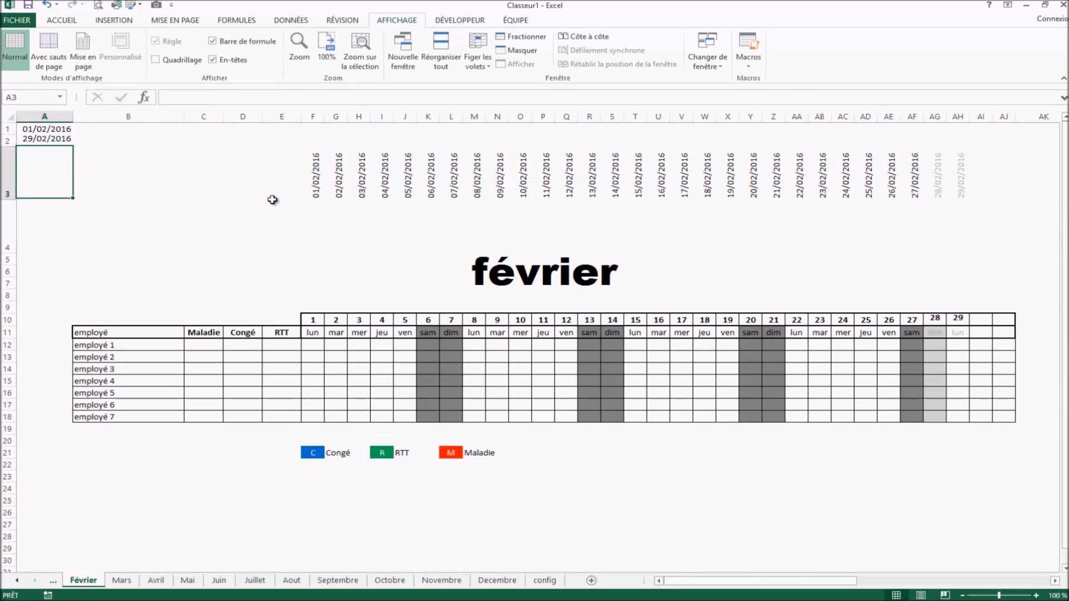
Step: Hide rows 1 to 3 containing the dates on the Février sheet again
drag(8, 130, 8, 194)
right_click(92, 192)
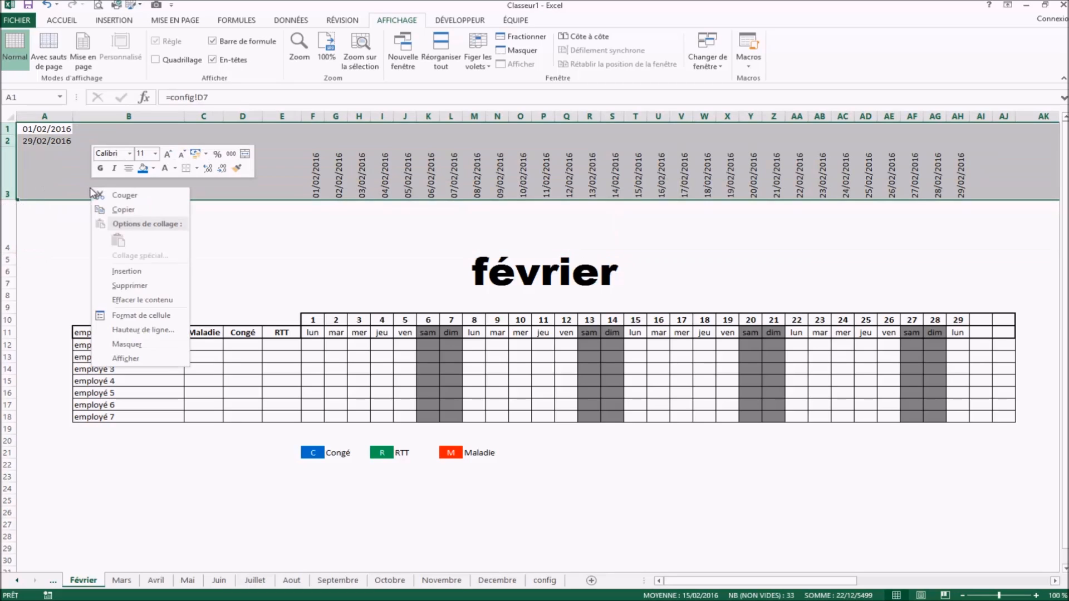
click(151, 345)
click(495, 495)
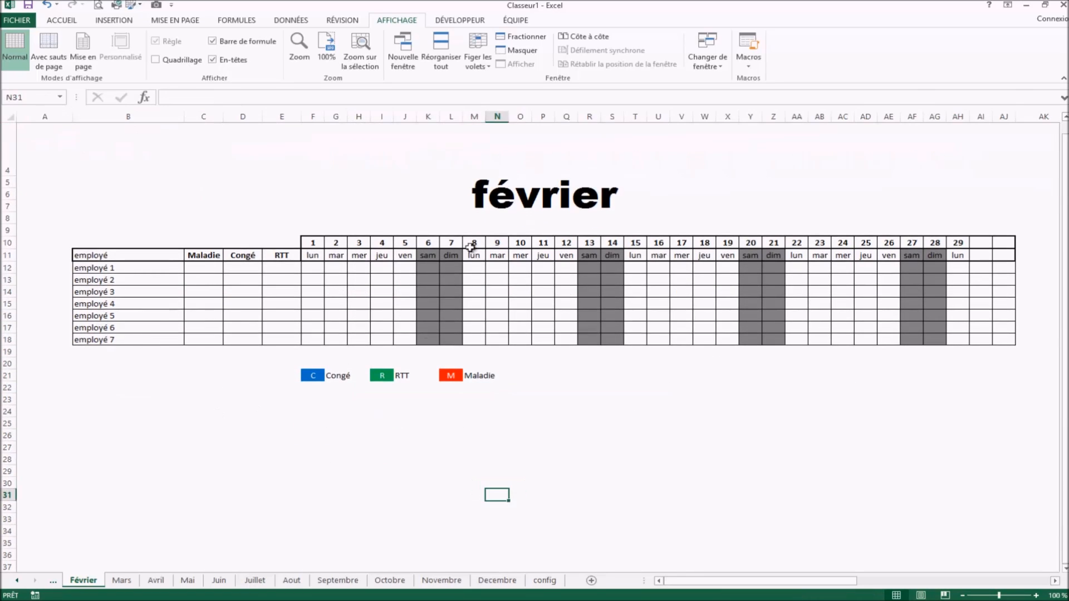
Step: Examine the titles, day numbers and weekend shading on the month sheets, finishing on the config sheet
click(53, 580)
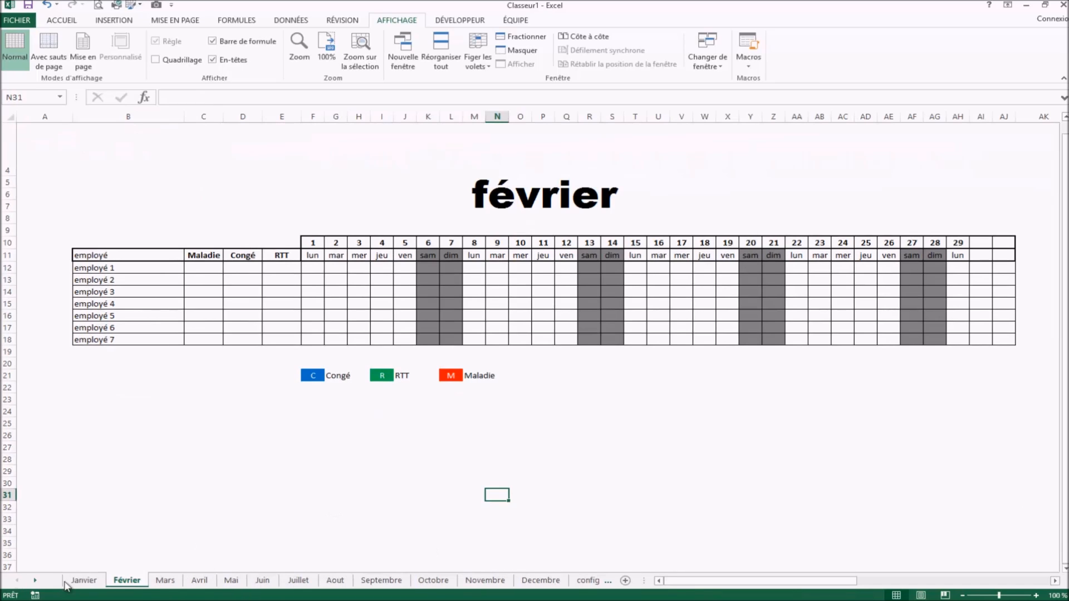
click(90, 586)
click(127, 587)
click(160, 588)
click(92, 588)
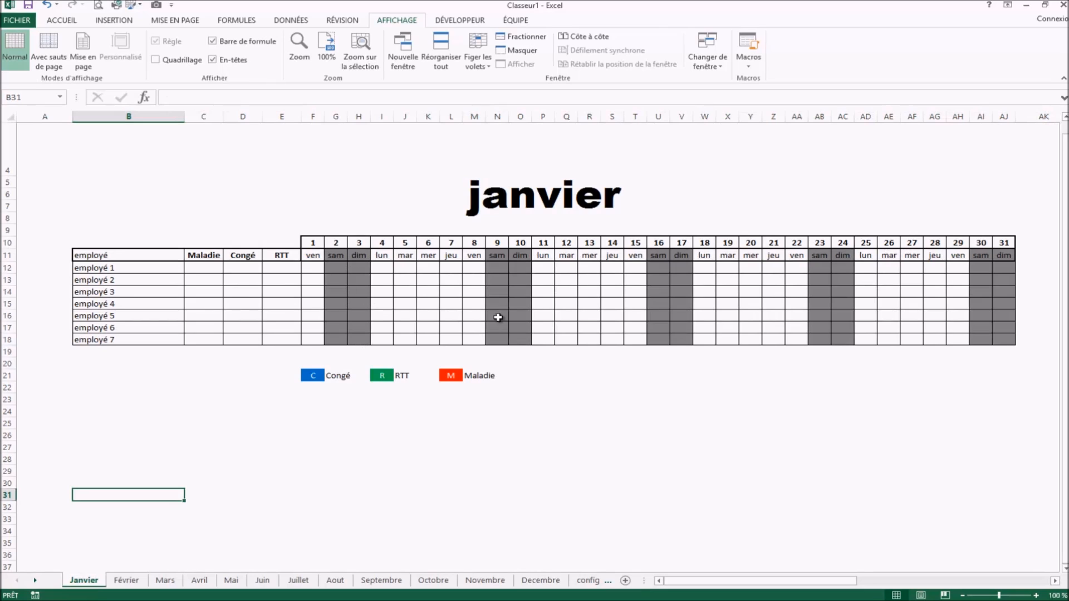
click(114, 580)
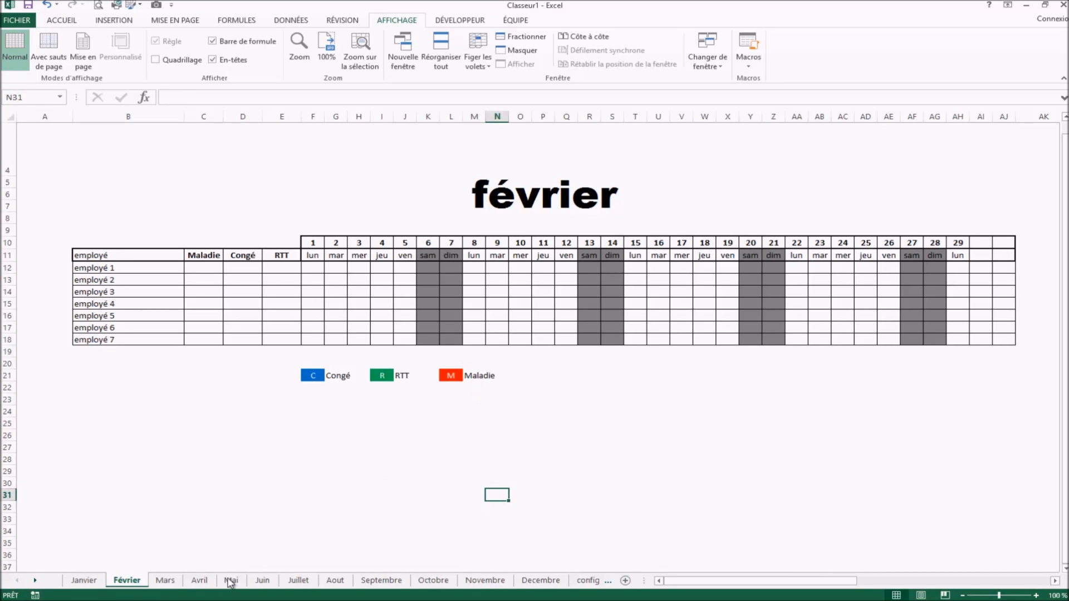
click(165, 580)
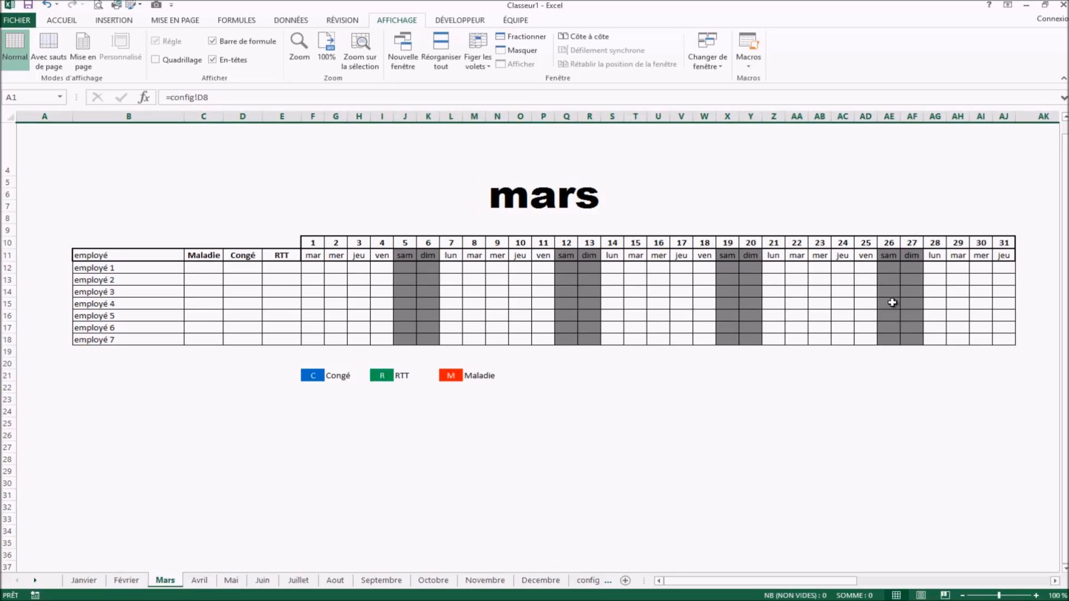
click(201, 580)
click(243, 584)
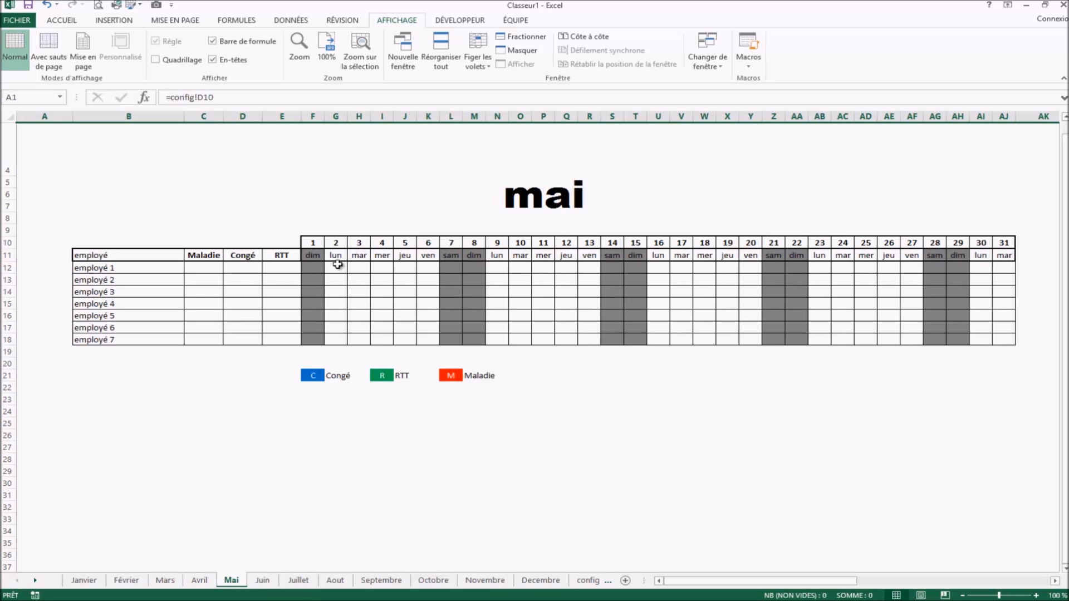
click(299, 580)
click(381, 580)
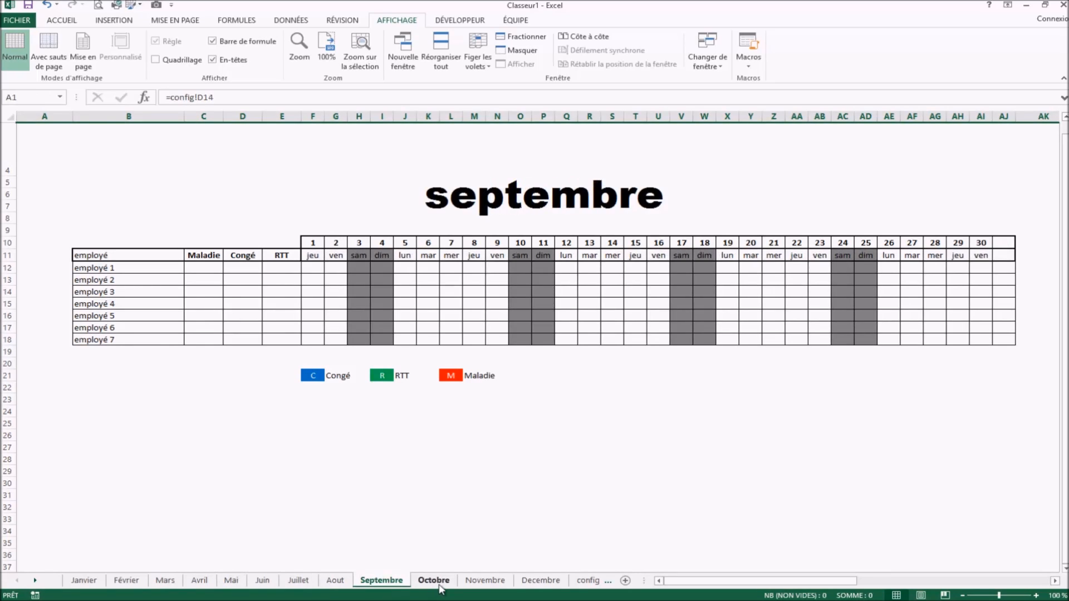
click(433, 580)
click(485, 580)
click(541, 580)
click(588, 580)
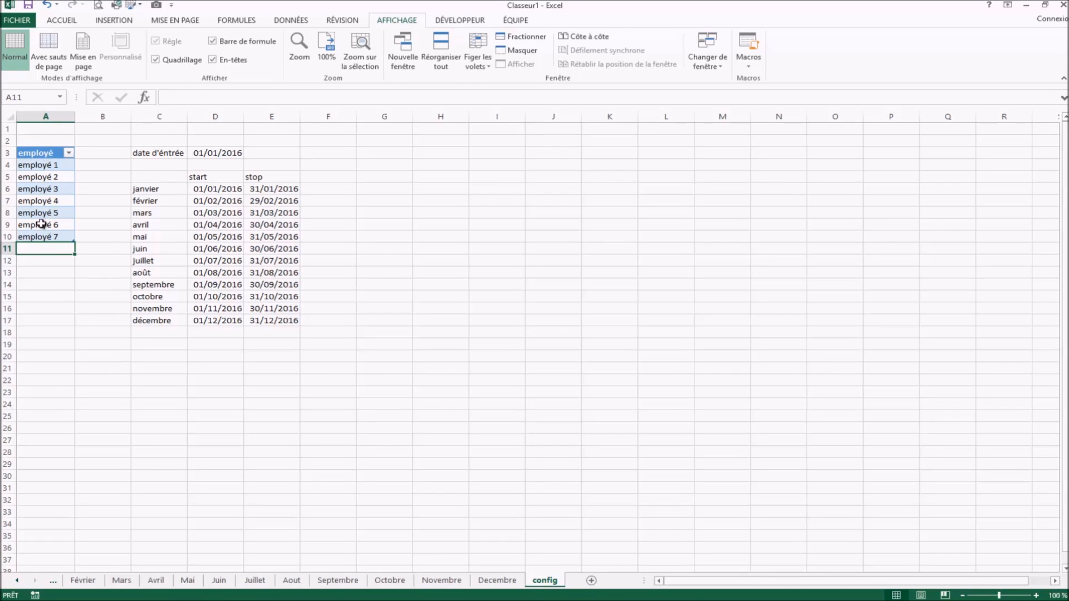
Step: Replace employé 1 with an employee's first name in cell A4 of the config employee table
click(48, 166)
text(daniel)
key(Return)
Step: Check the first employee's entry across the month sheets, including Mai, Juillet, Septembre, Novembre and Octobre
click(492, 582)
click(441, 580)
click(389, 580)
click(338, 580)
click(255, 580)
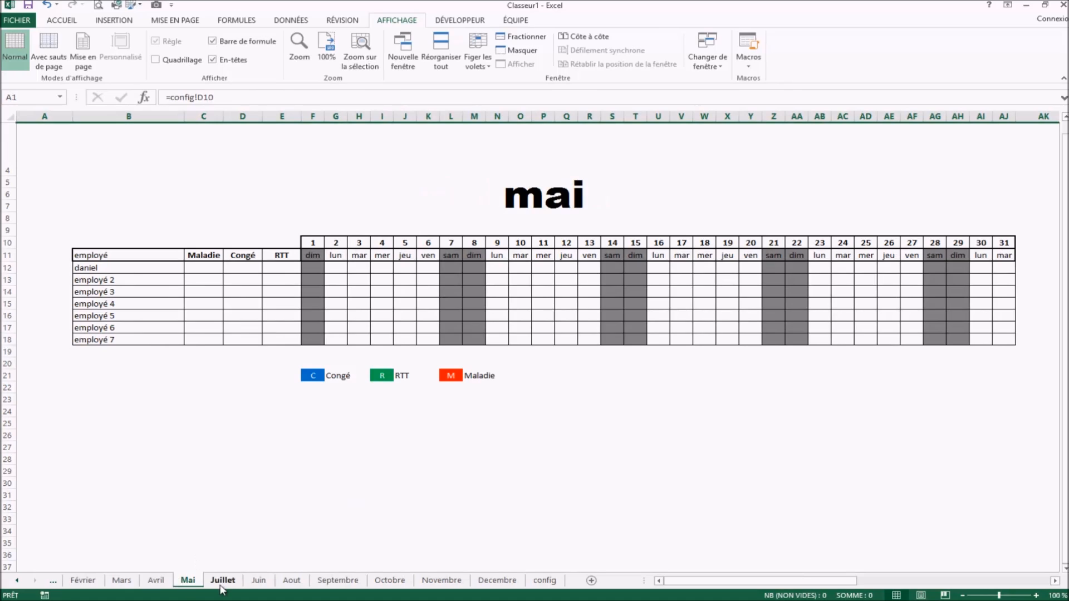
click(221, 585)
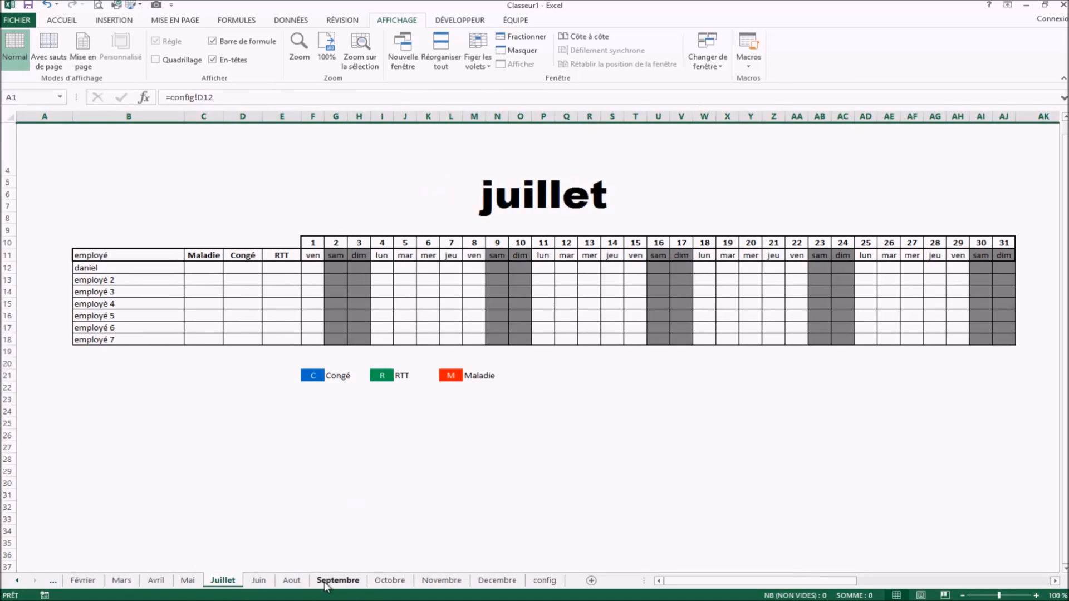
click(328, 584)
click(317, 295)
click(451, 292)
click(612, 292)
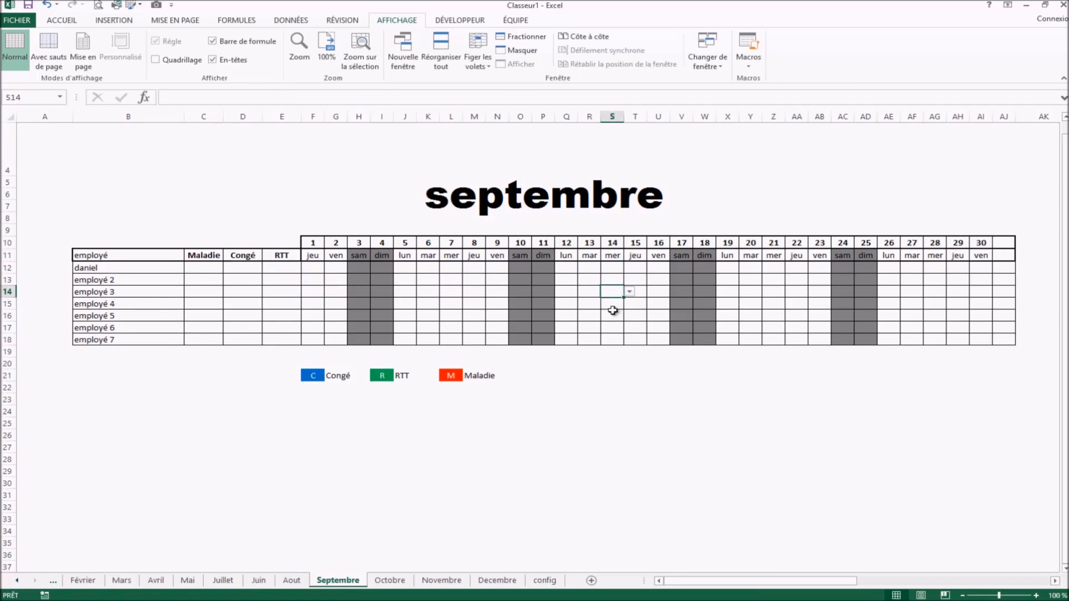
click(445, 581)
click(389, 580)
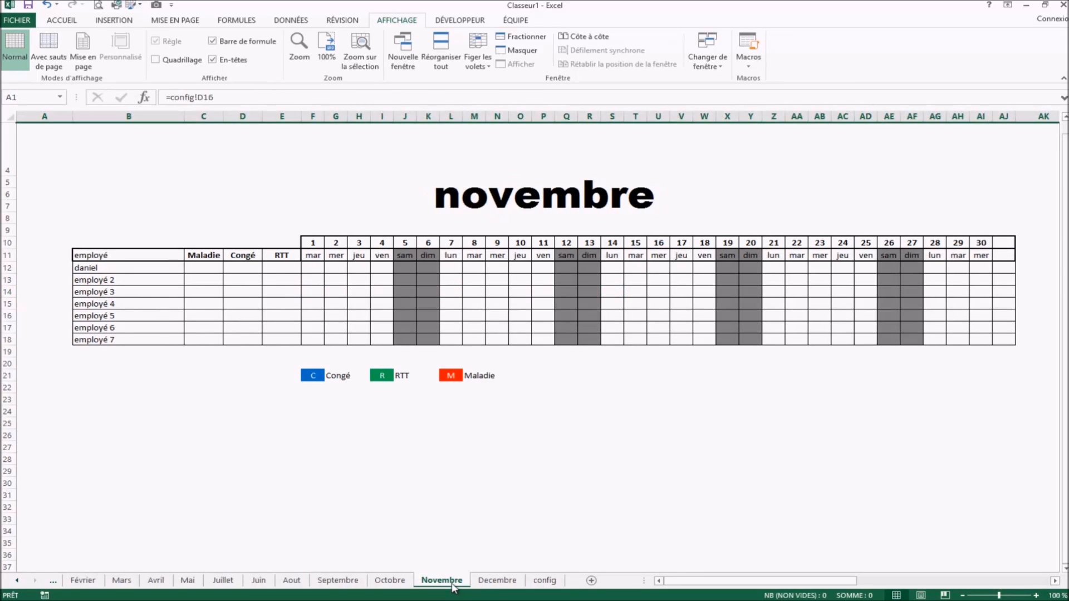
Step: Try out absence codes from the list in cell Q14 of the Octobre sheet, then clear the cell
click(568, 292)
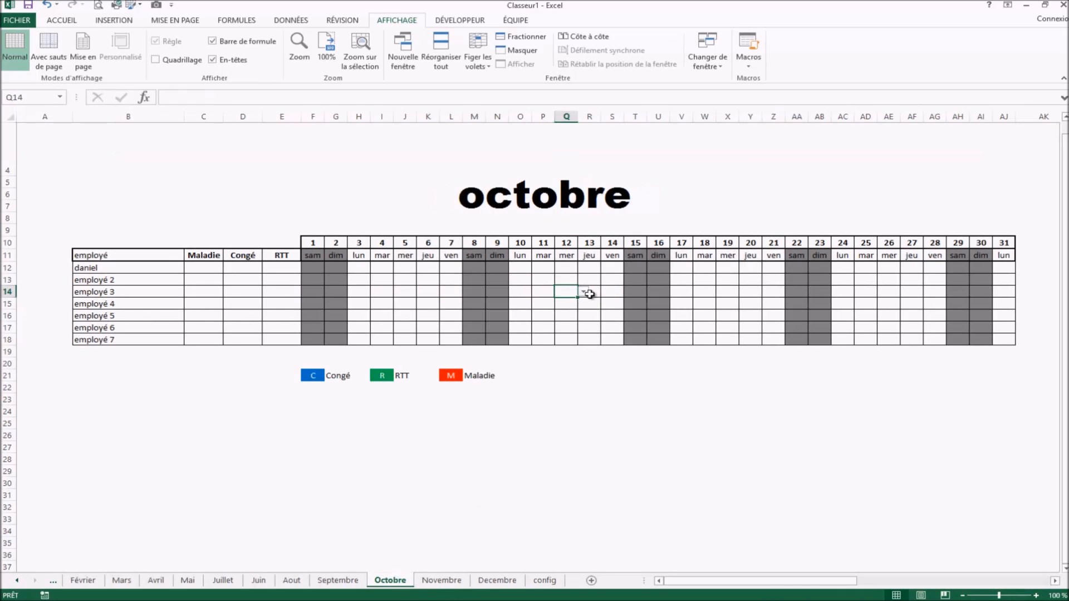
click(582, 291)
click(568, 310)
click(583, 292)
click(565, 301)
click(584, 291)
click(560, 310)
key(Delete)
click(516, 472)
Step: Review the Maladie, Congé and RTT count formulas on the Février sheet and the config sheet's employee and date tables
click(498, 580)
click(542, 581)
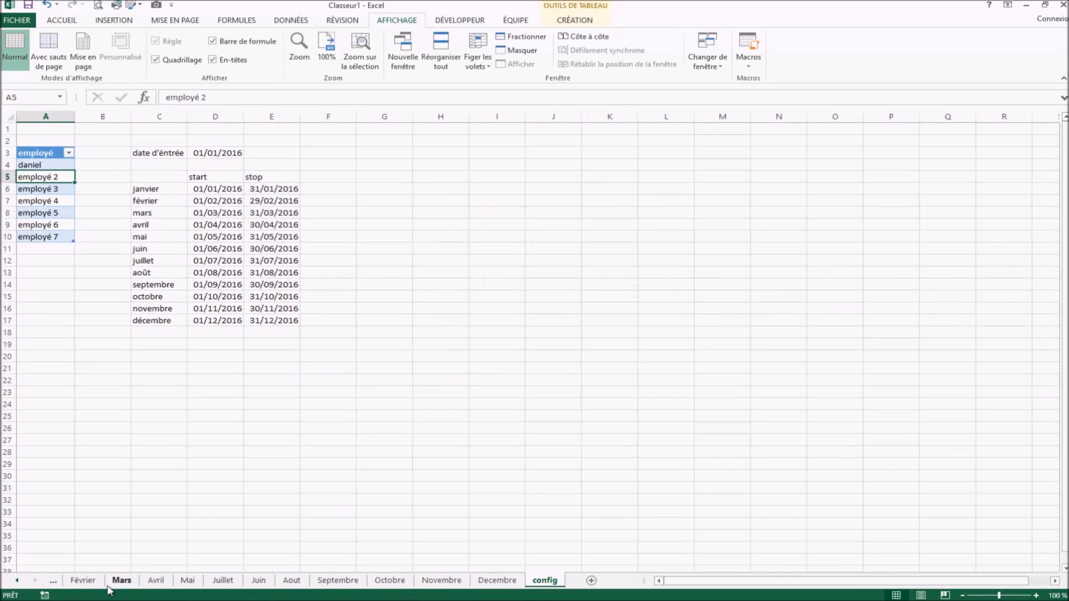
click(83, 580)
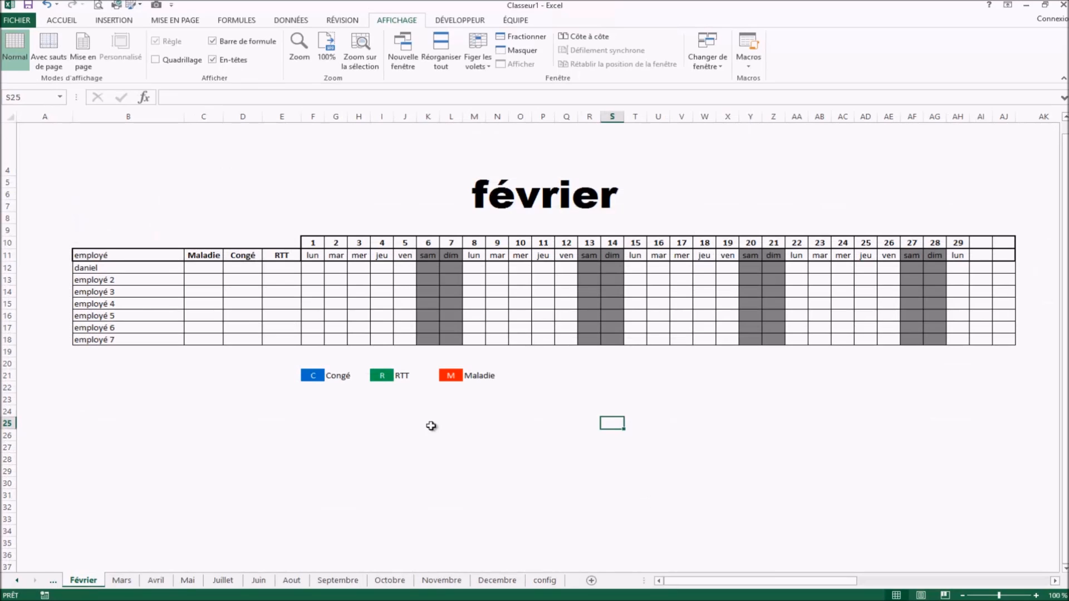
drag(205, 268, 272, 325)
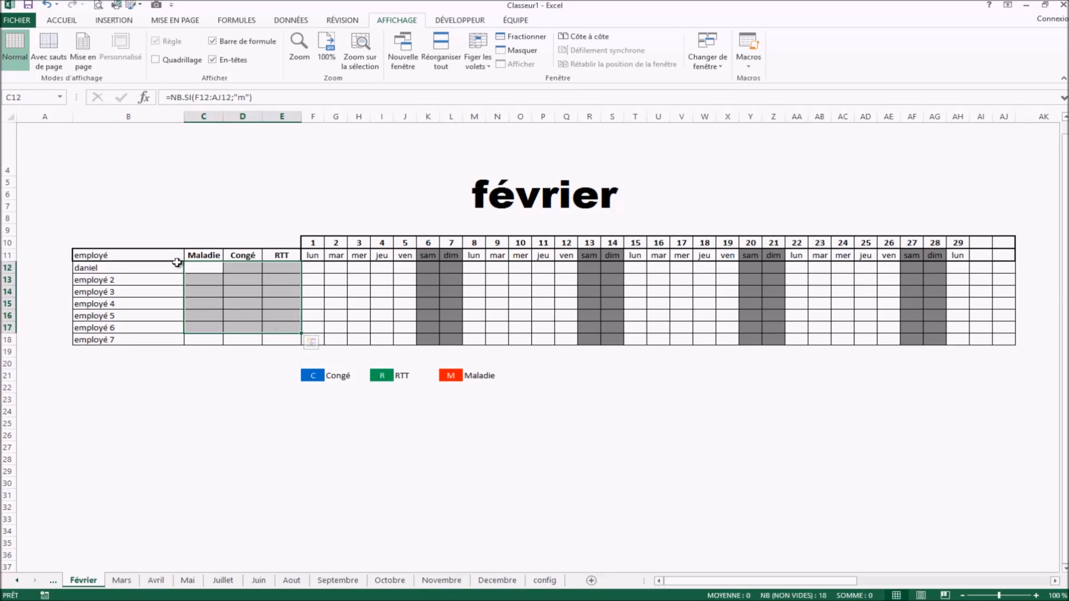
drag(195, 269, 206, 322)
drag(239, 273, 247, 326)
drag(286, 274, 283, 340)
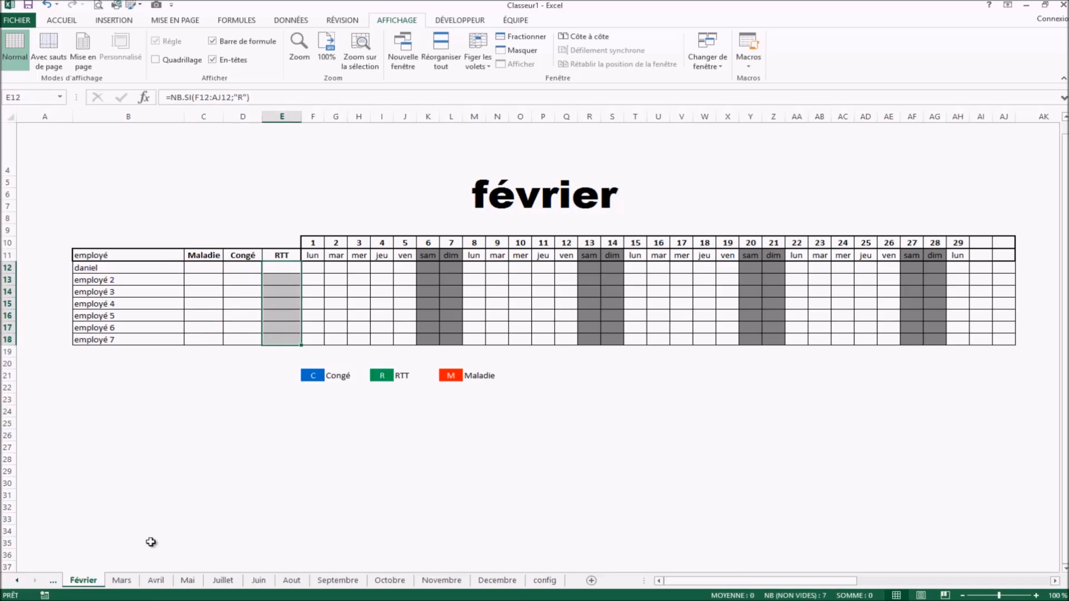
click(544, 580)
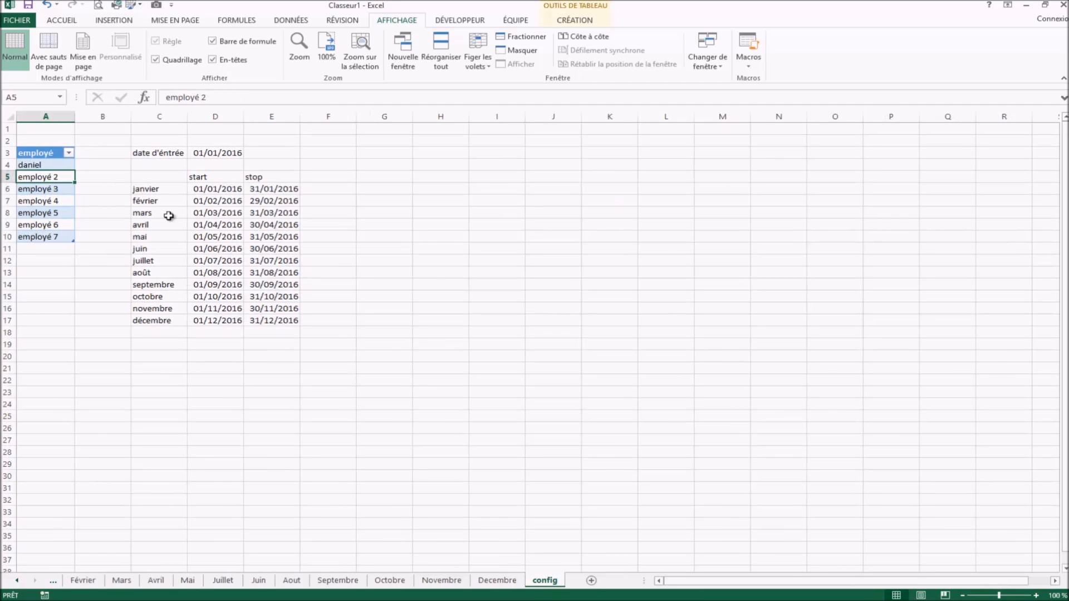